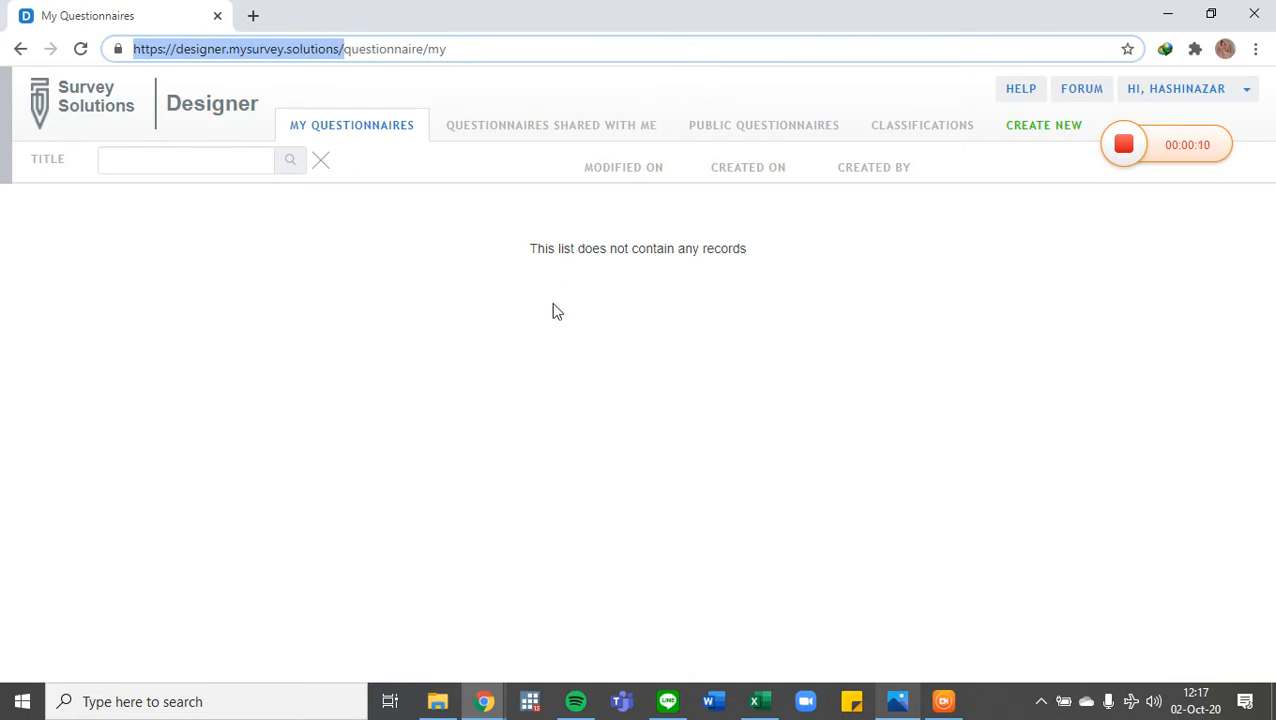
# - Create a new questionnaire titled "Eksperimen Urban" with the questionnaire variable urban2020
pyautogui.click(551, 305)
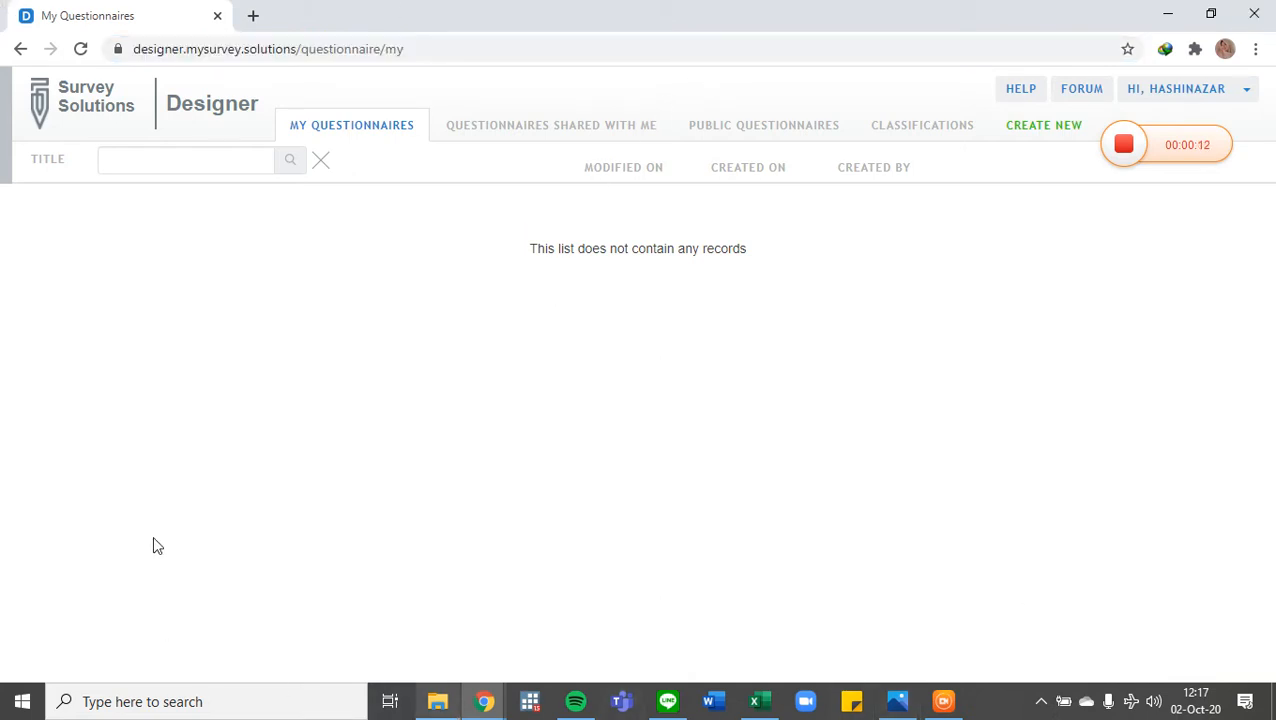
pyautogui.moveTo(1210, 150); pyautogui.dragTo(1230, 239)
pyautogui.click(1038, 128)
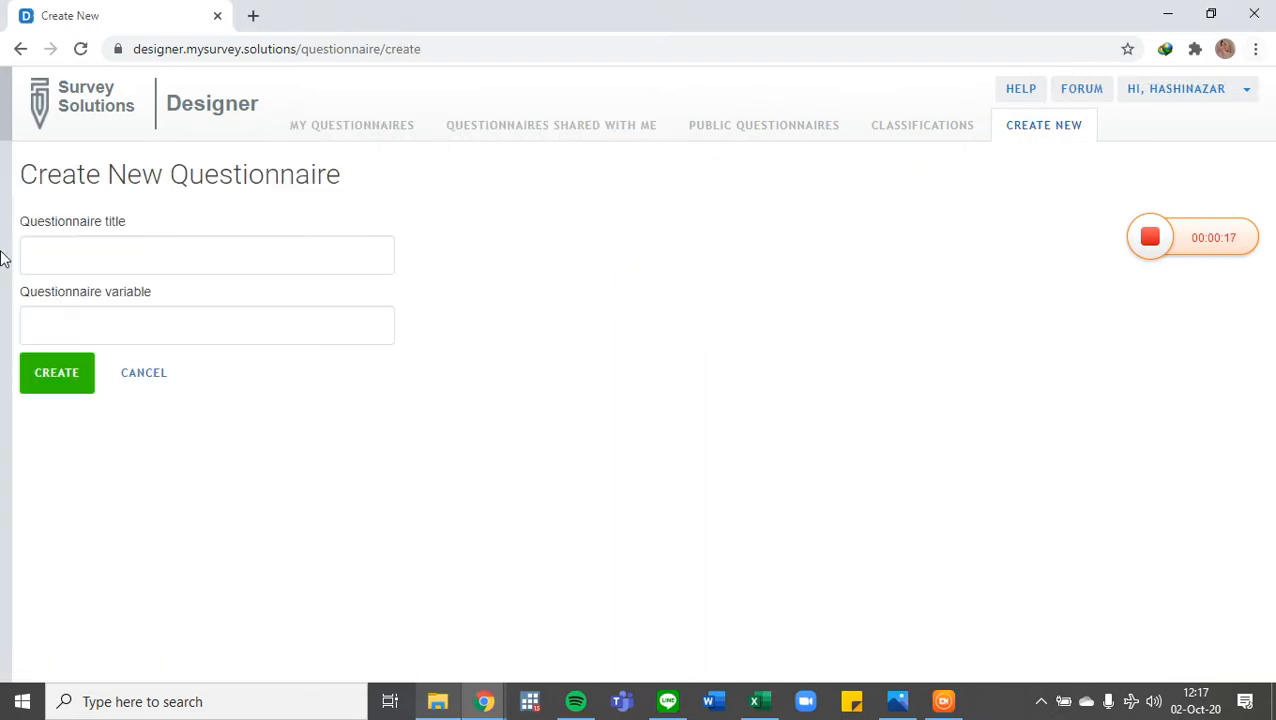
pyautogui.click(114, 259)
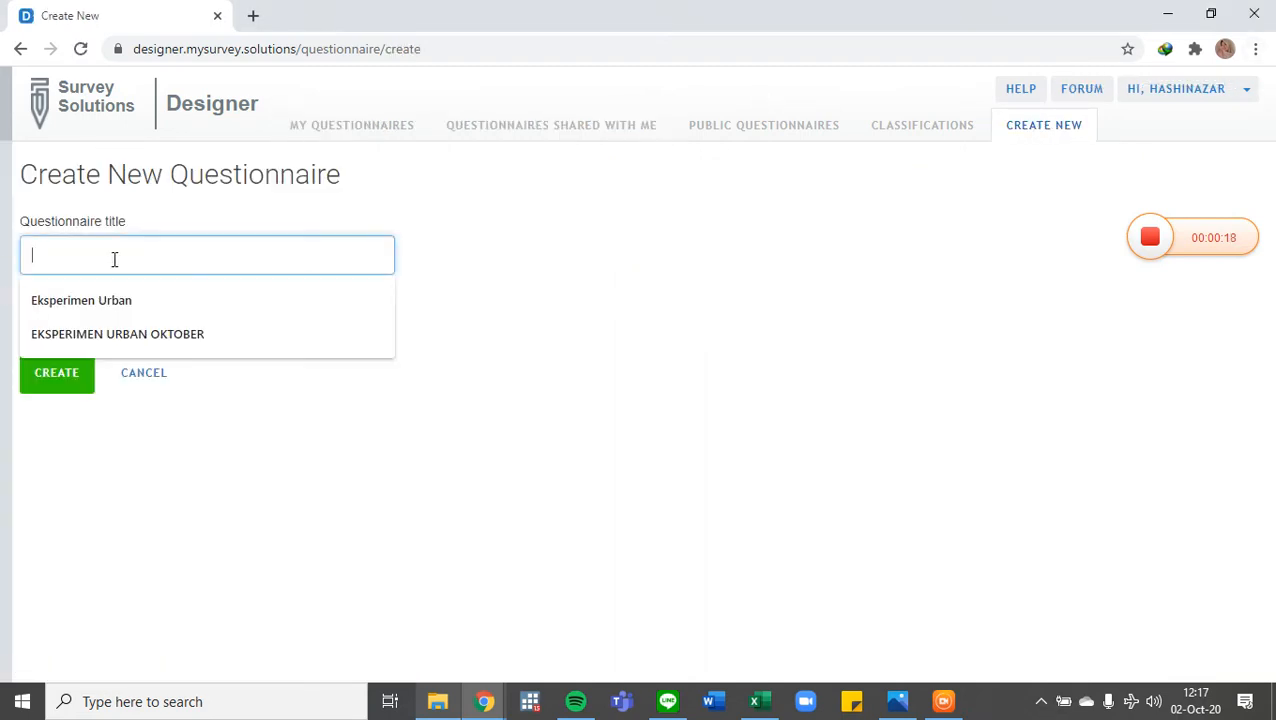
pyautogui.click(80, 302)
pyautogui.click(199, 313)
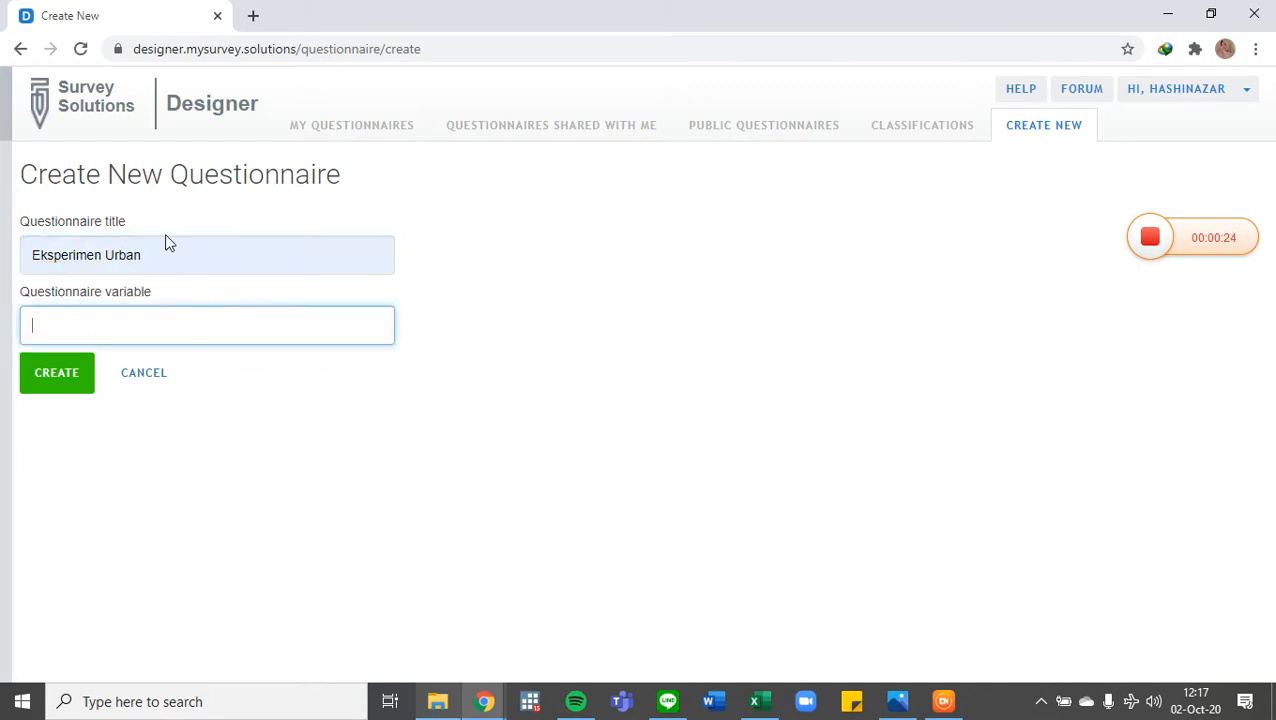
pyautogui.write('urban2020')
pyautogui.click(37, 383)
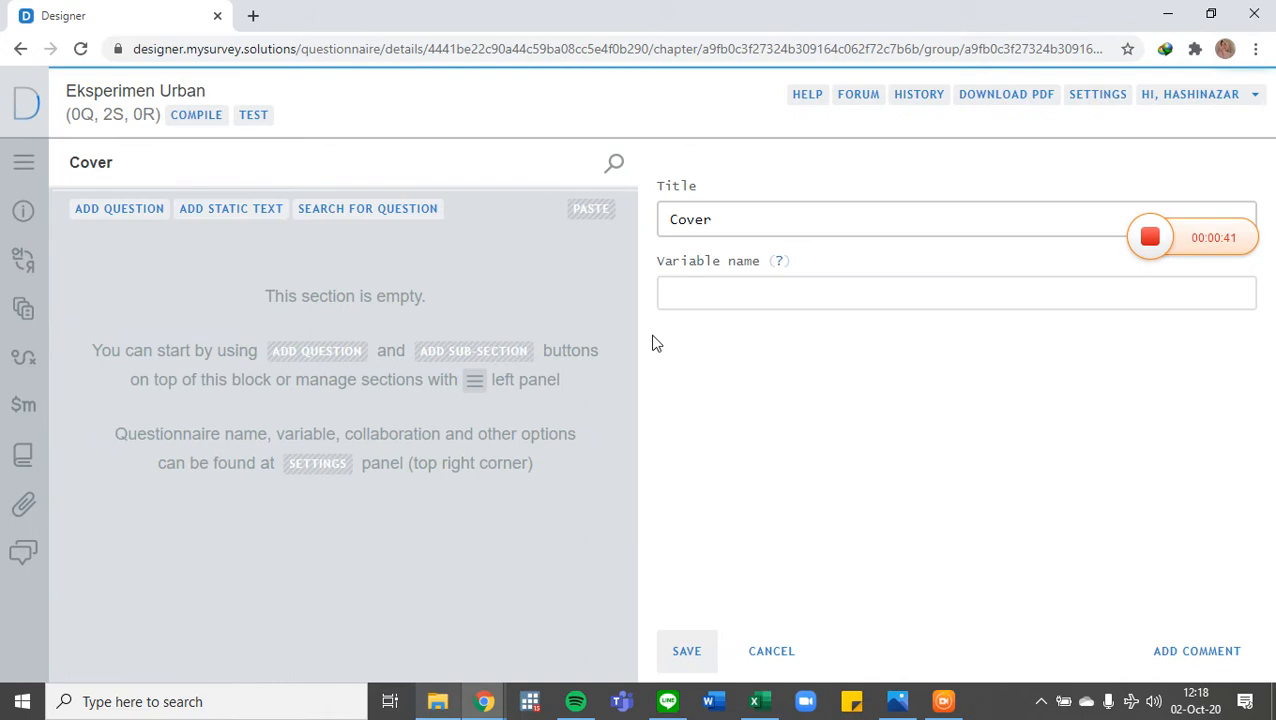
pyautogui.moveTo(1168, 242); pyautogui.dragTo(1172, 145)
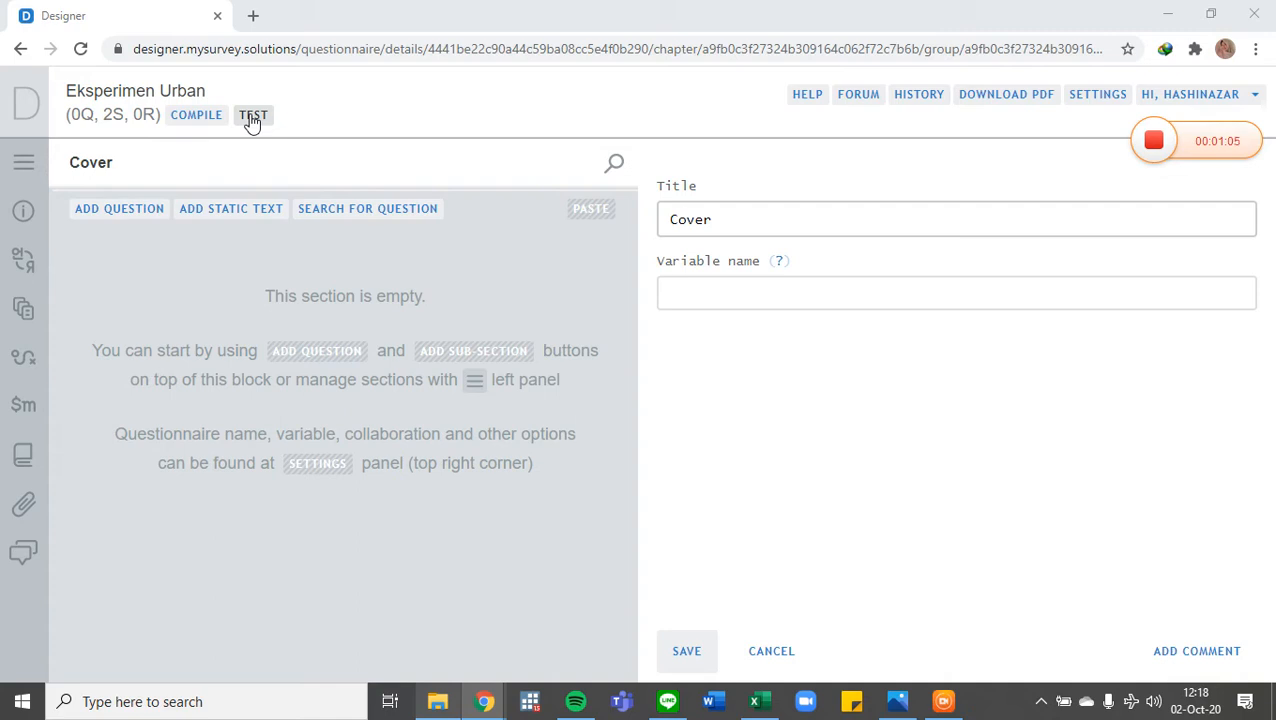
# - Look through the questionnaire's section list, its description and survey info fields, and its translation options
pyautogui.click(20, 161)
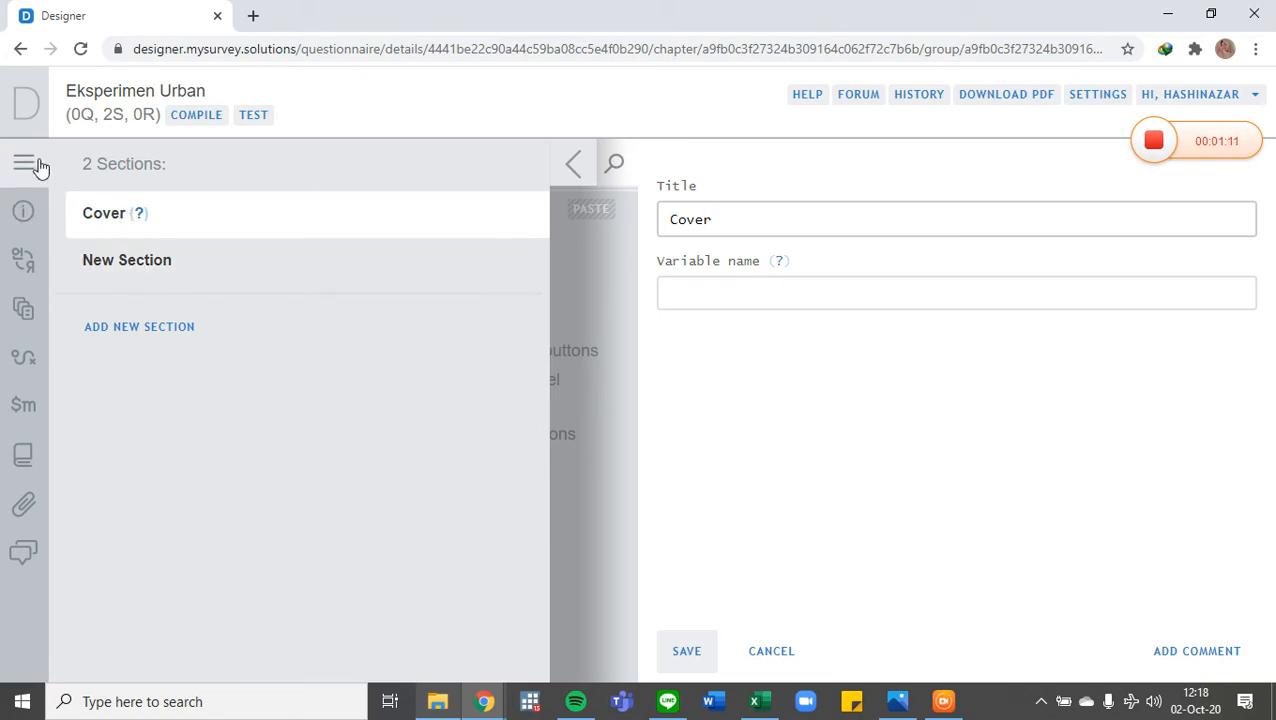
pyautogui.click(23, 211)
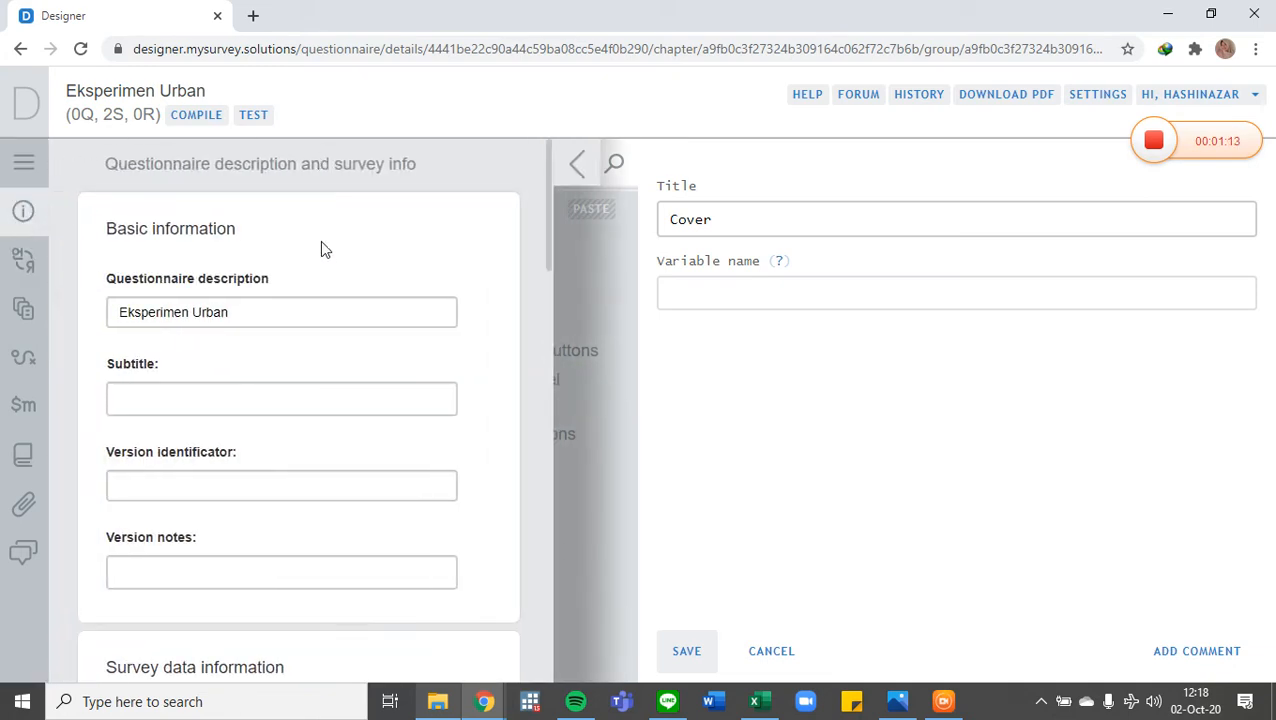
pyautogui.scroll(-15, 288, 282)
pyautogui.scroll(8, 268, 319)
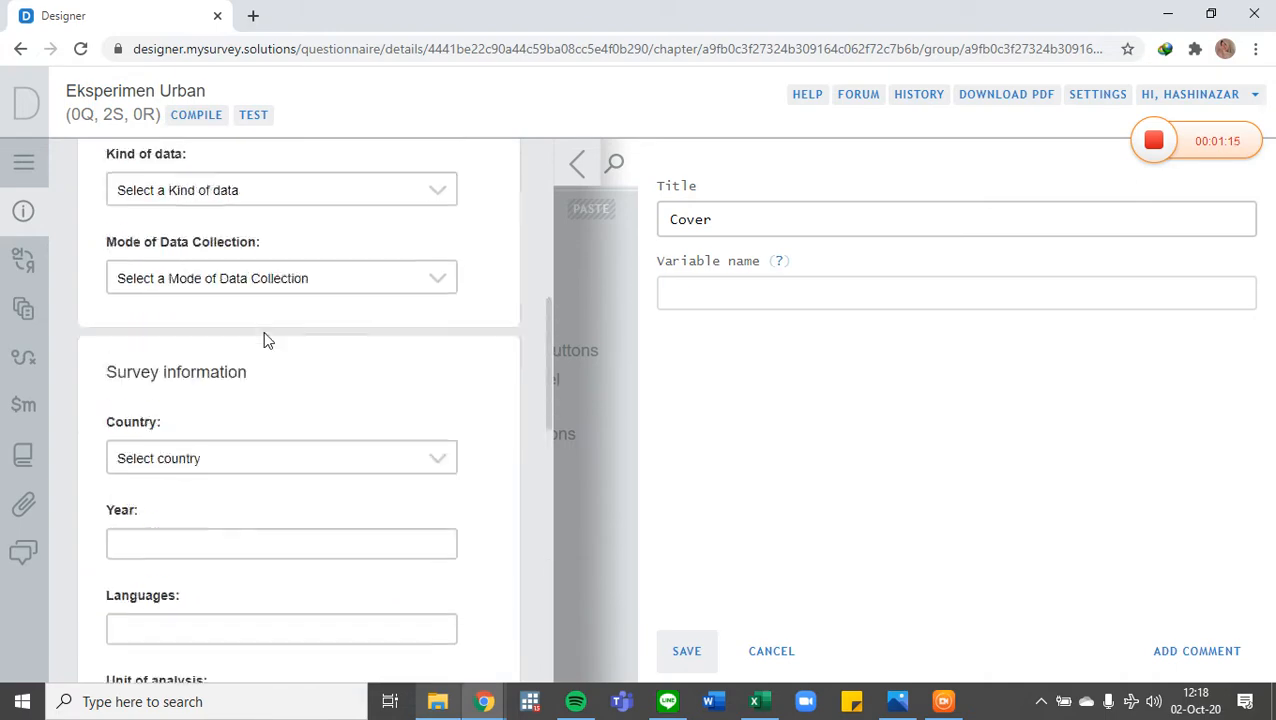
pyautogui.scroll(7, 265, 339)
pyautogui.scroll(-8, 265, 337)
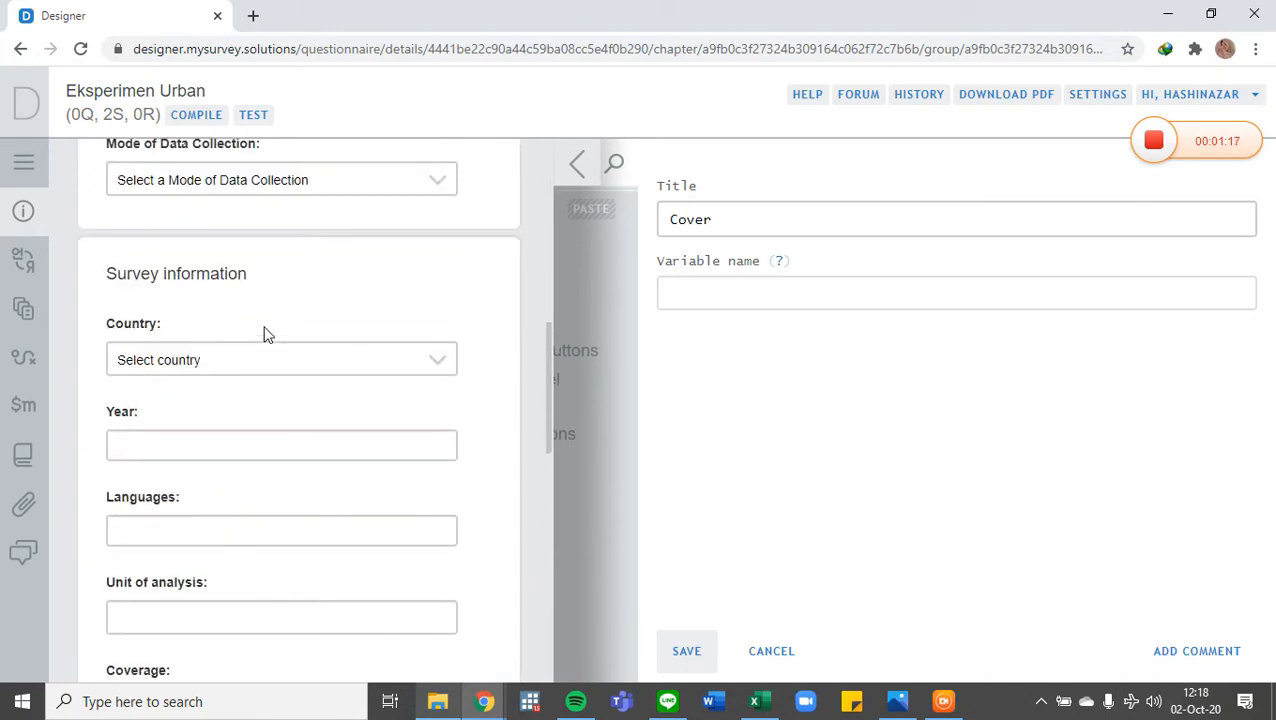
pyautogui.scroll(8, 265, 335)
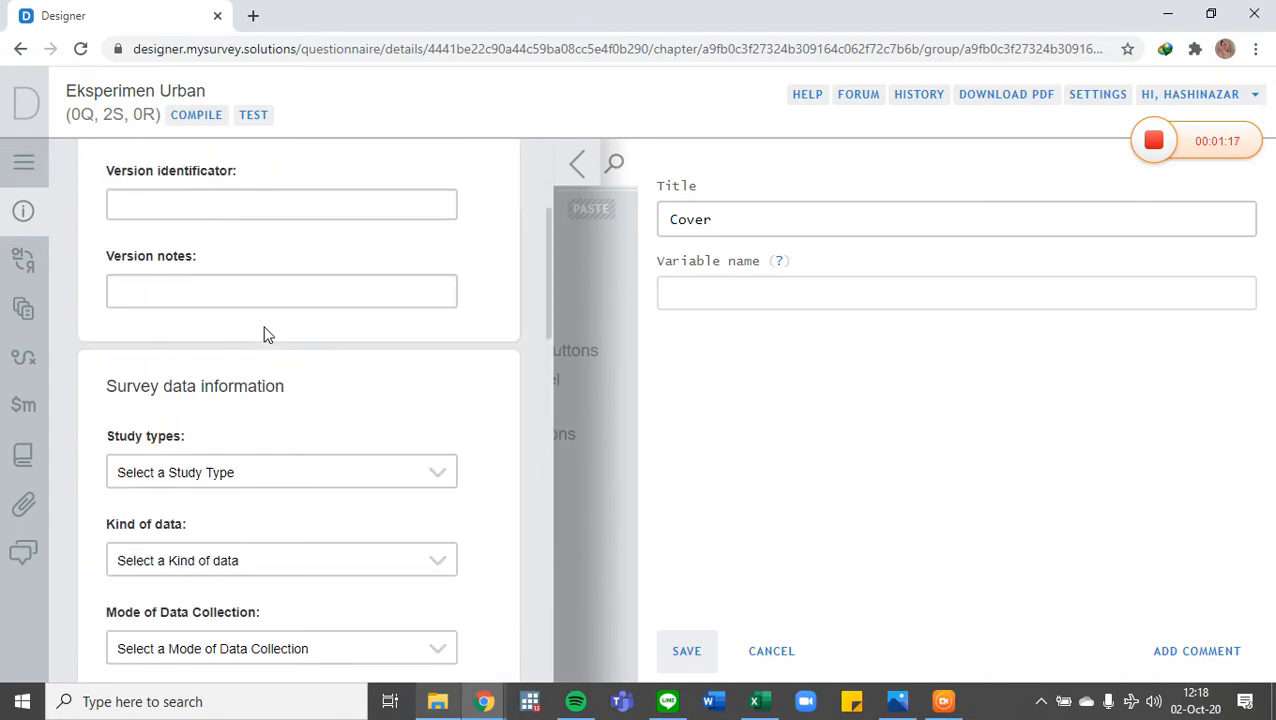
pyautogui.click(22, 260)
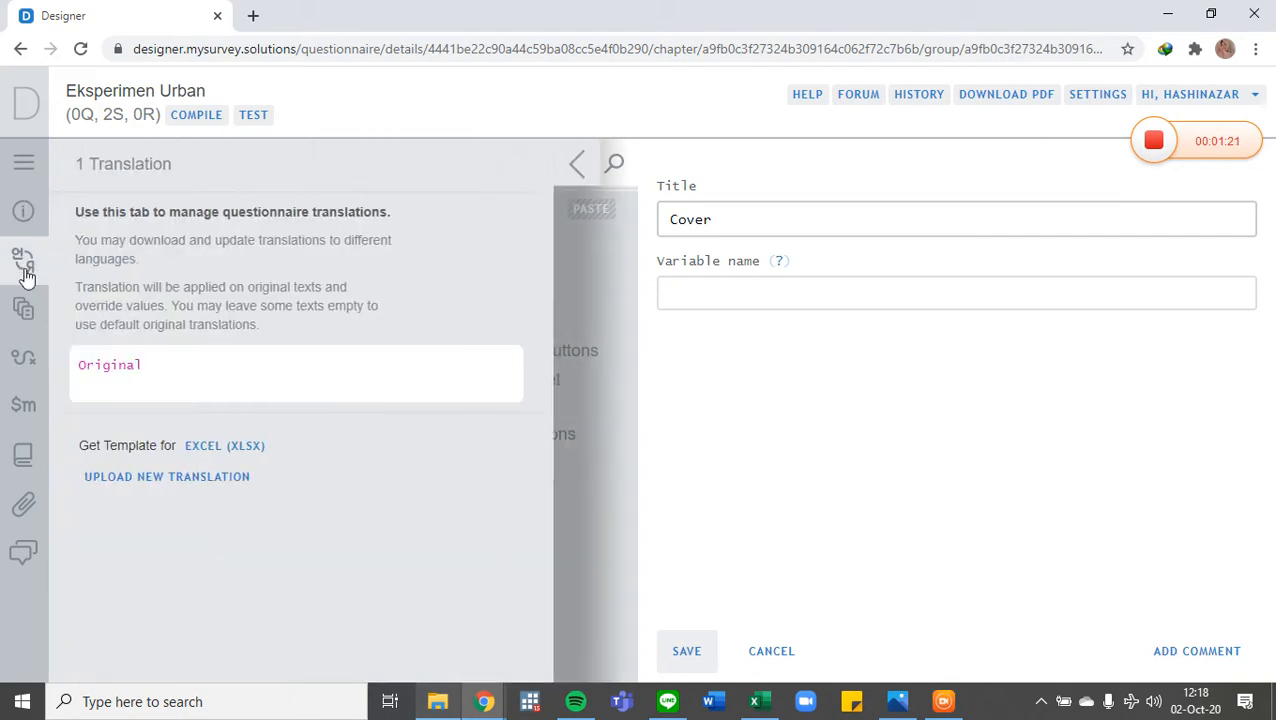
# - View the reusable categories options, examine the id, text and parentid columns of the Categories (1) workbook in Excel, and return to Designer in Chrome
pyautogui.click(31, 318)
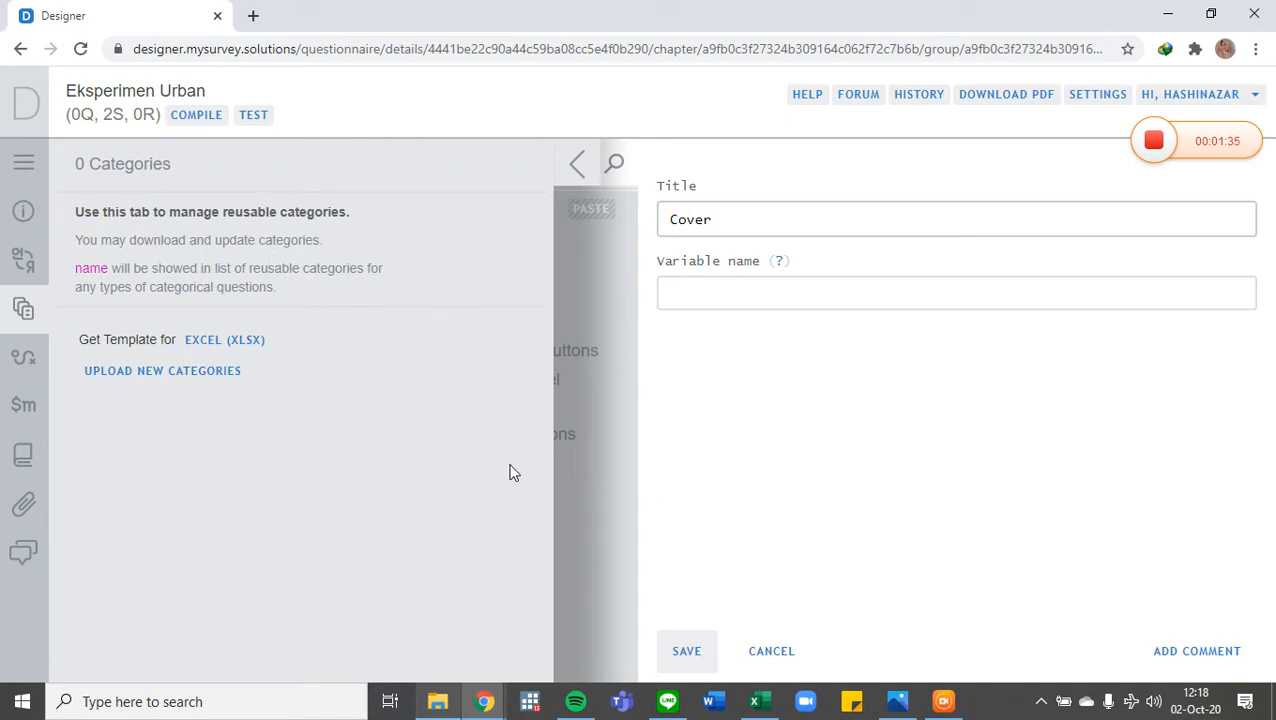
pyautogui.click(760, 703)
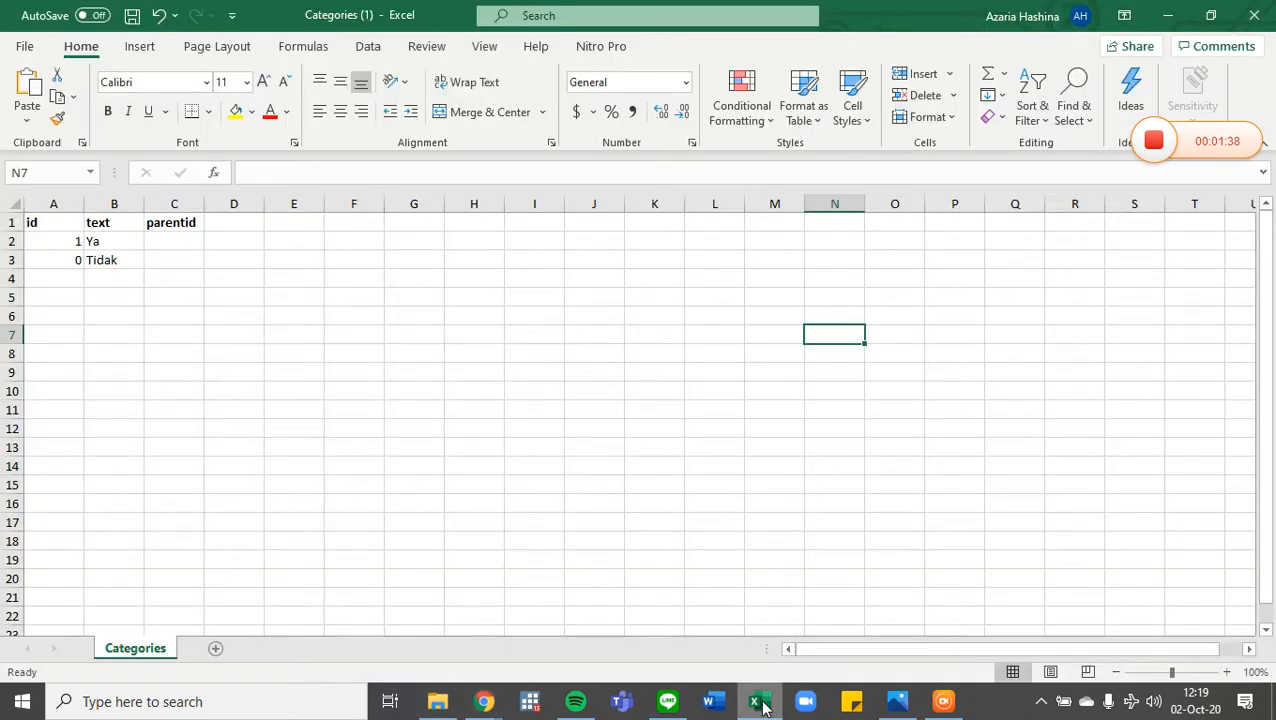
pyautogui.click(760, 703)
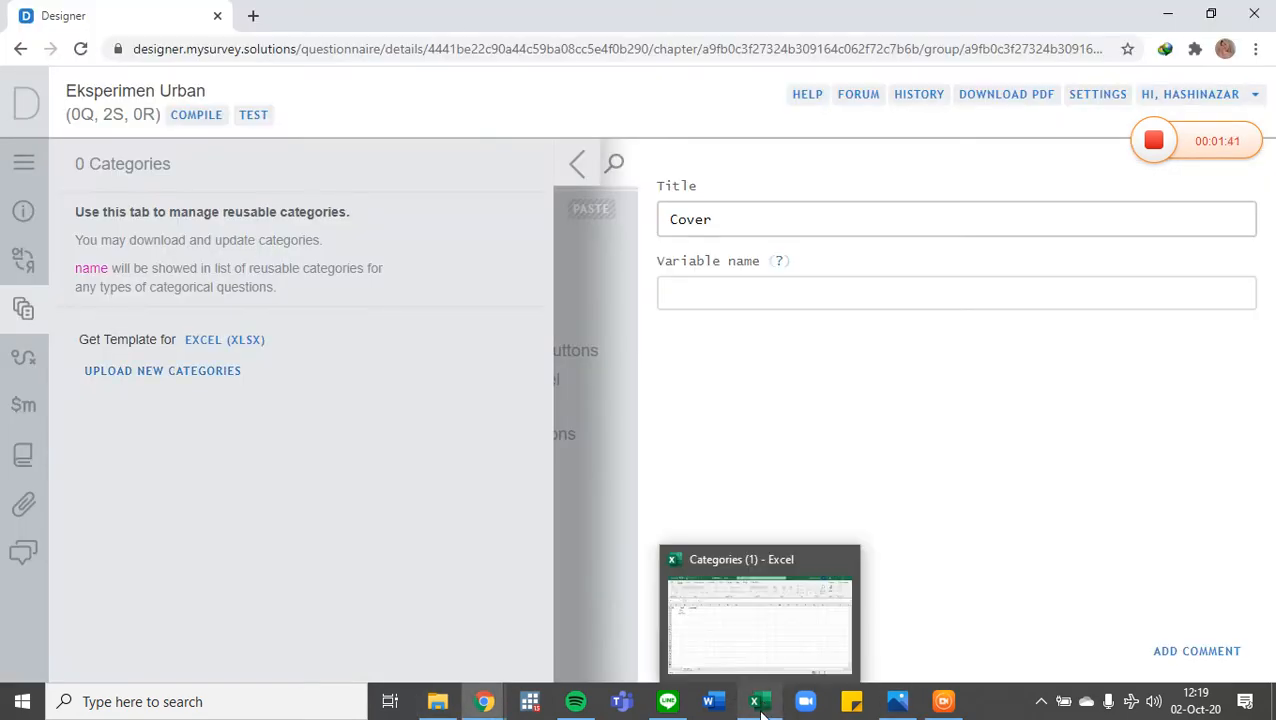
pyautogui.click(760, 703)
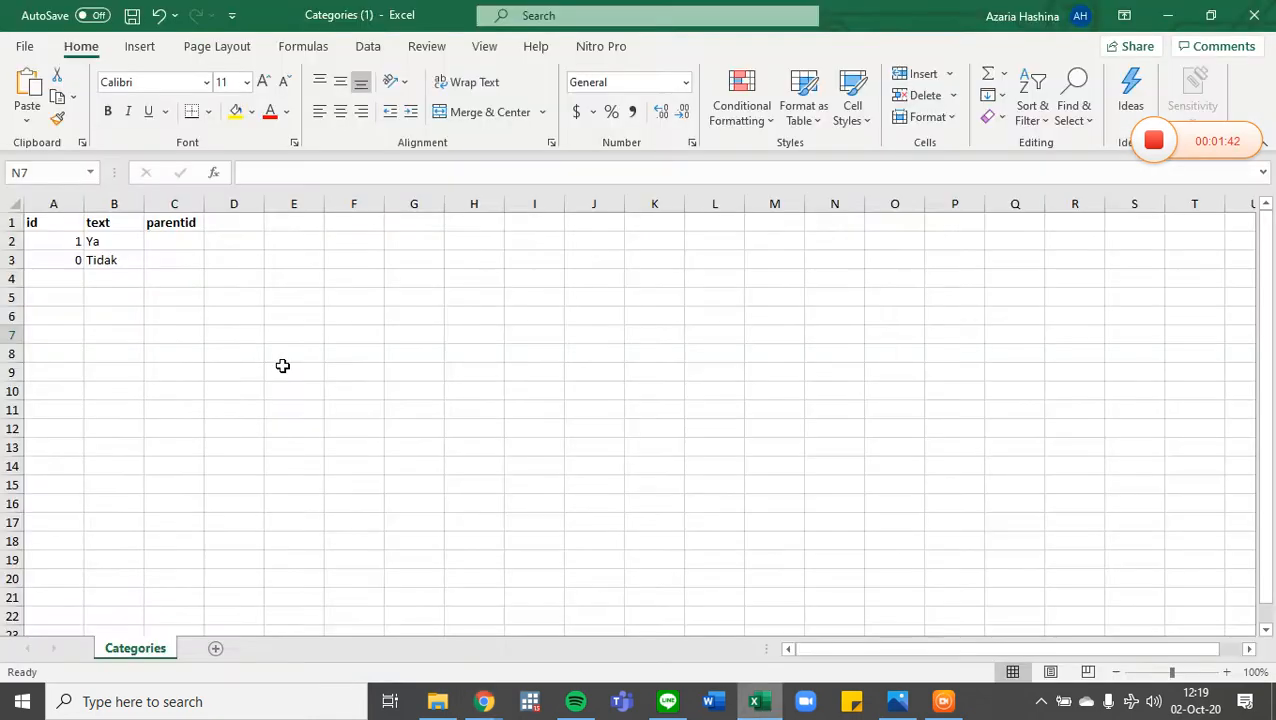
pyautogui.click(95, 280)
pyautogui.click(62, 241)
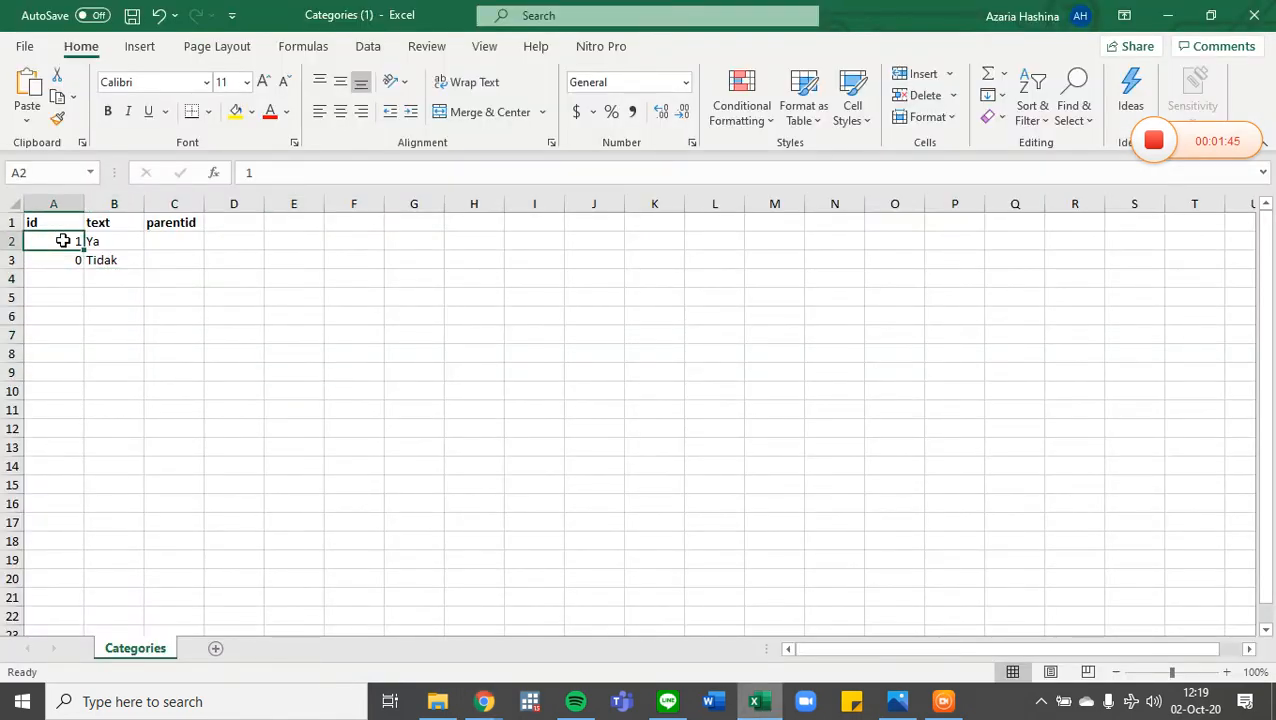
pyautogui.press('Right')
pyautogui.press('Right')
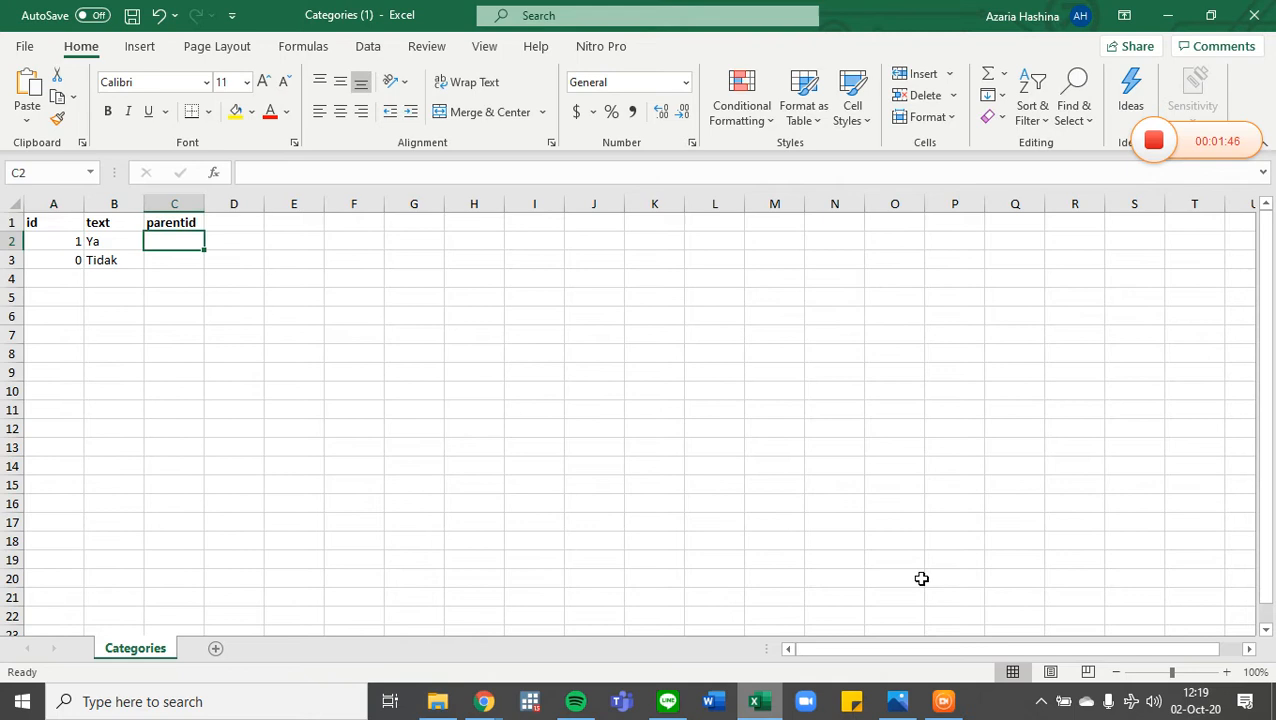
pyautogui.click(497, 699)
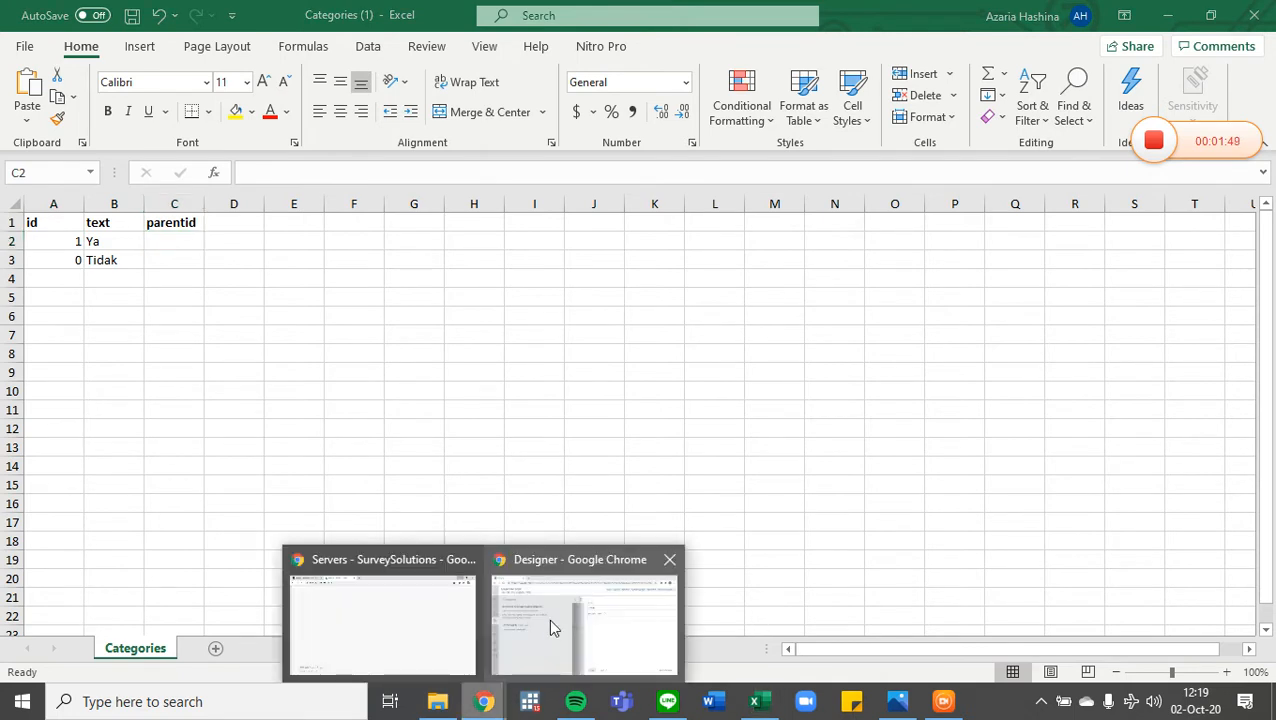
pyautogui.click(554, 626)
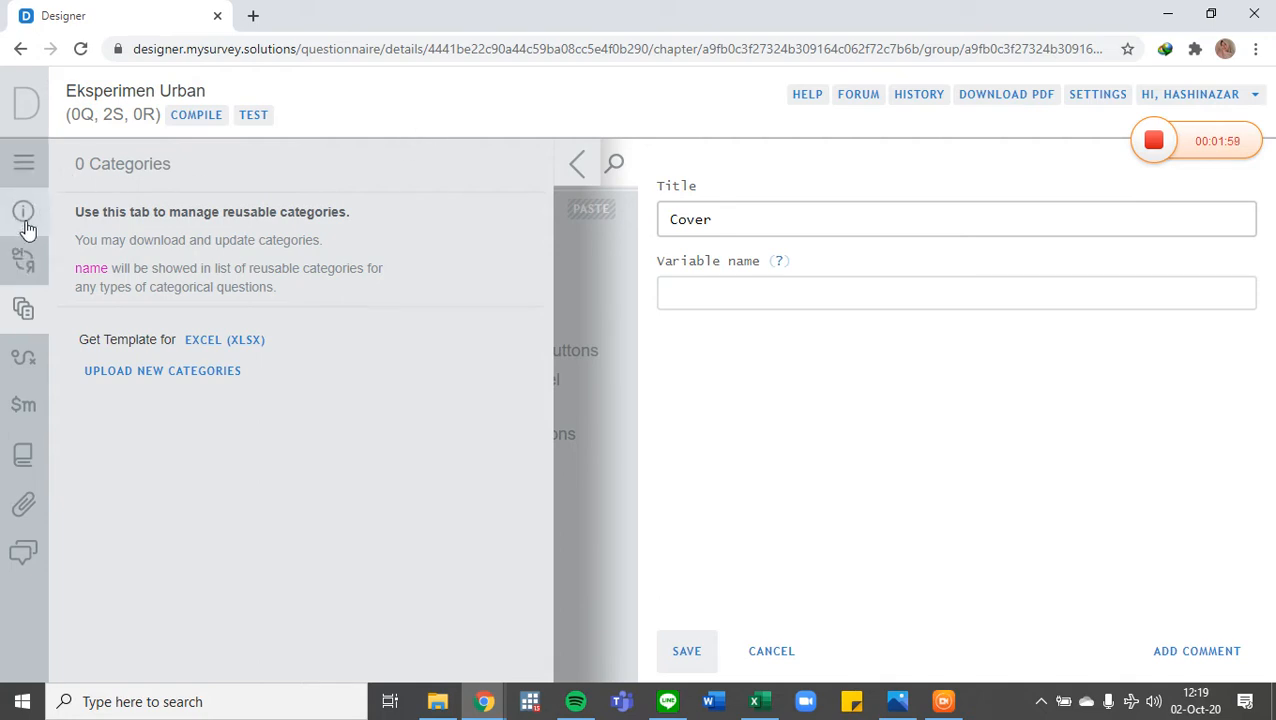
# - Change the Cover section's title to "Eksperimen Urban" and save it
pyautogui.click(34, 162)
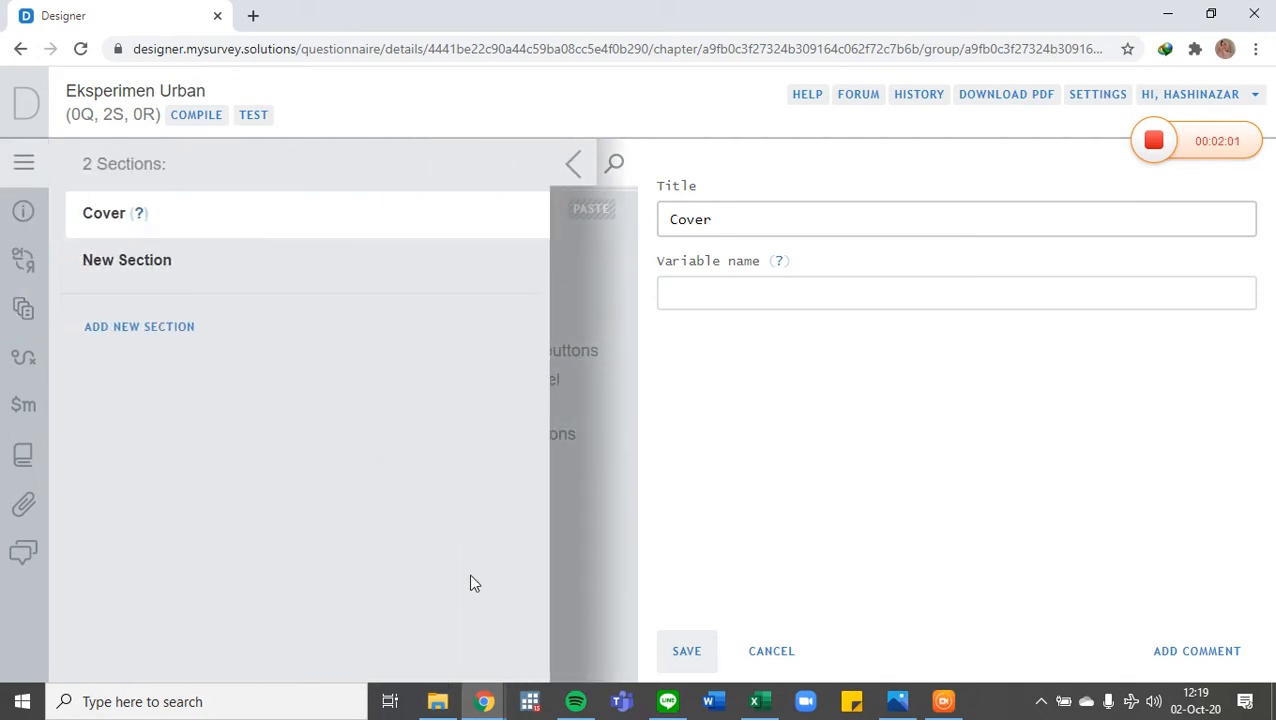
pyautogui.click(572, 167)
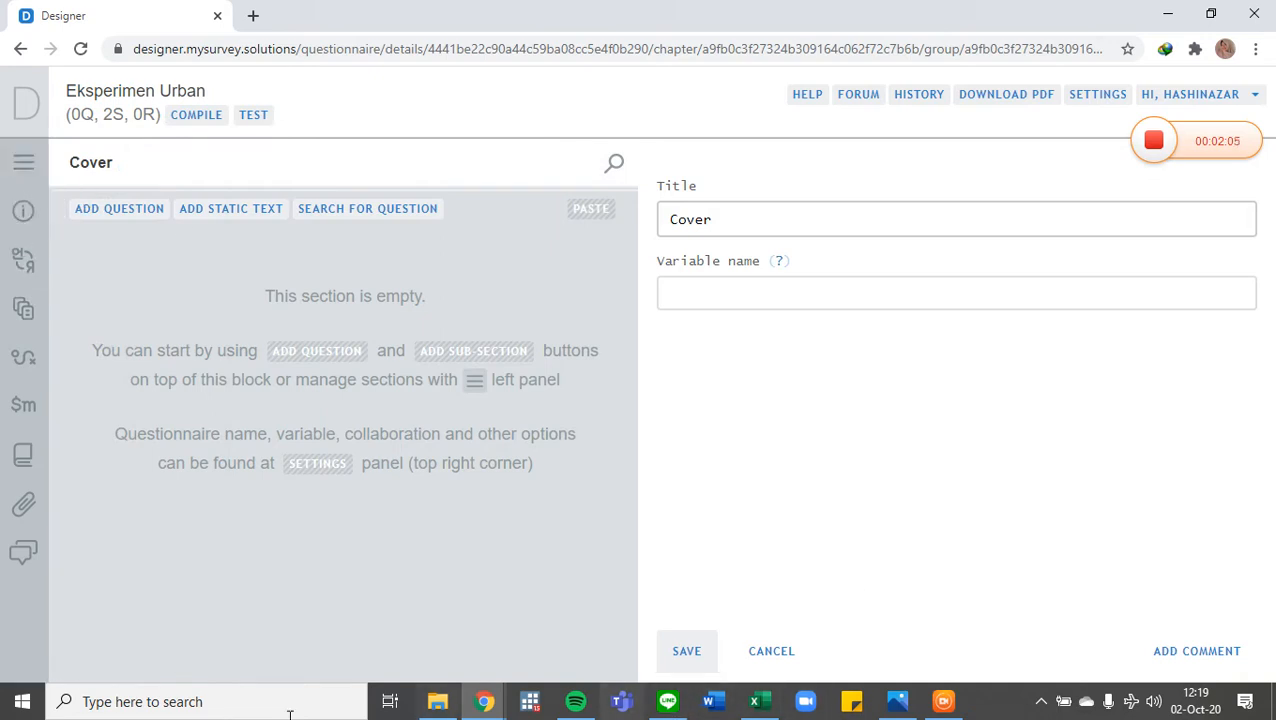
pyautogui.click(892, 217)
pyautogui.hotkey('ctrl', 'a')
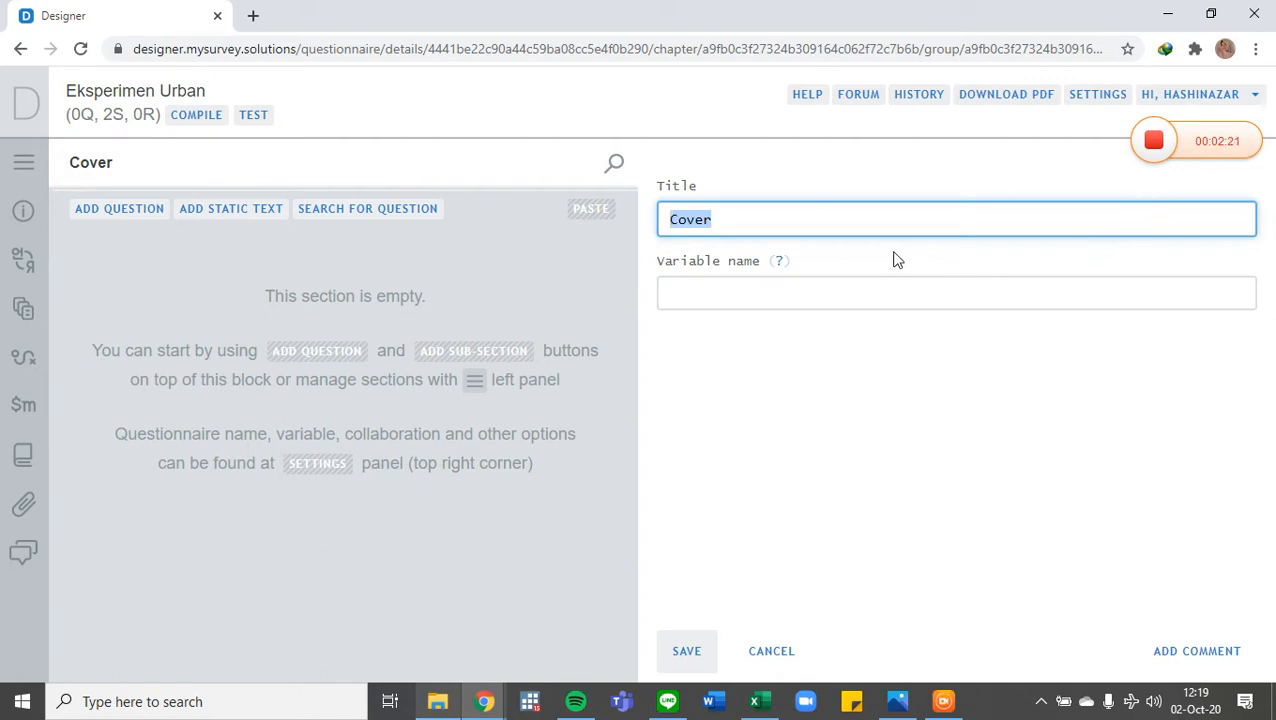
pyautogui.write('E')
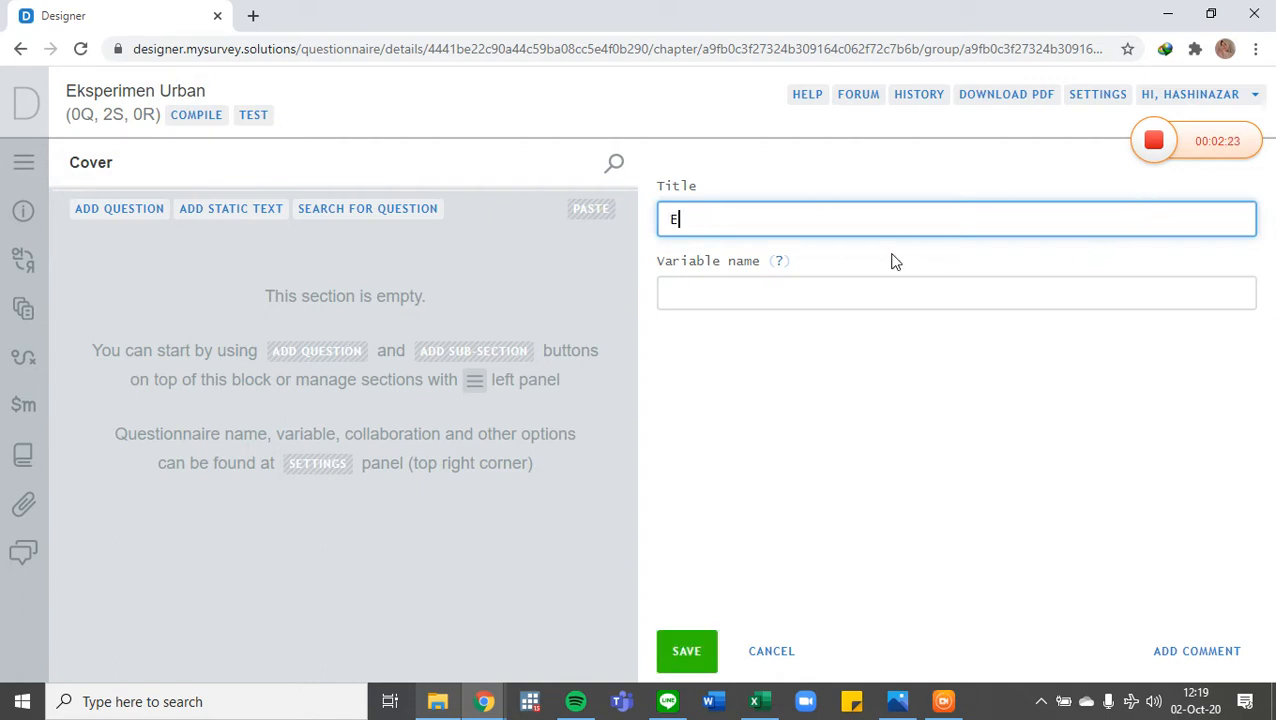
pyautogui.write('ksperimen Urban')
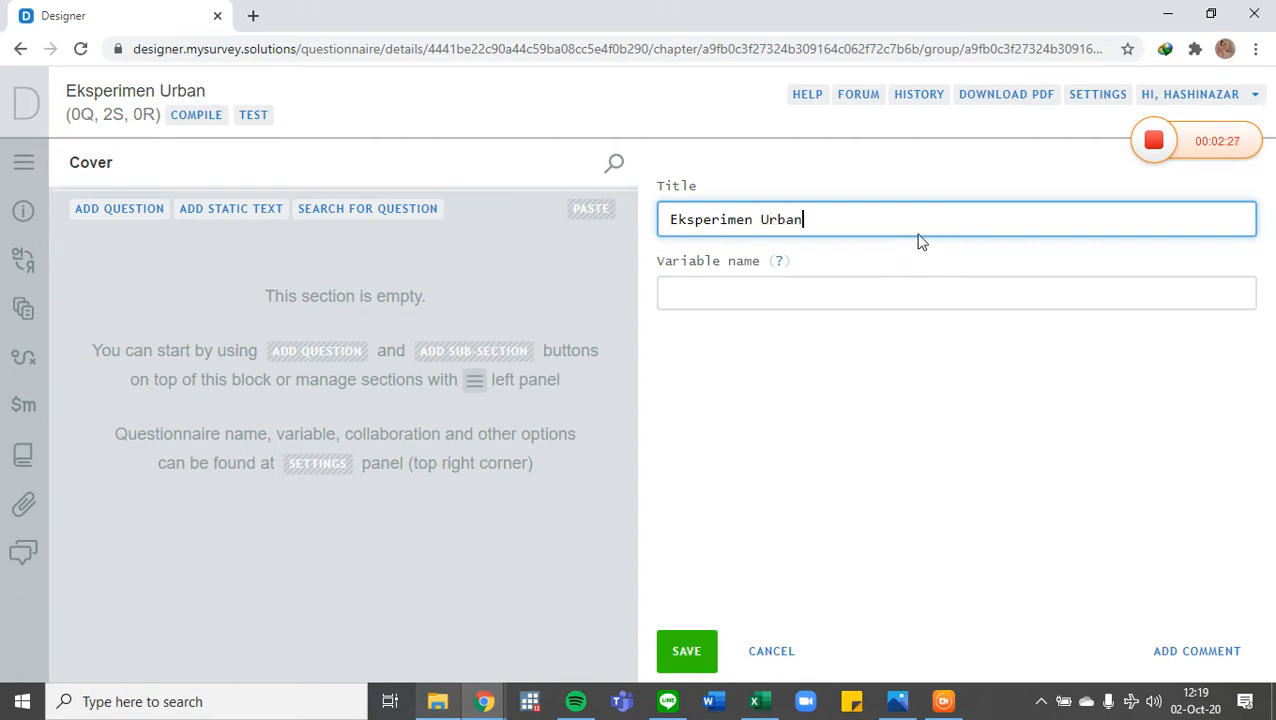
pyautogui.click(910, 438)
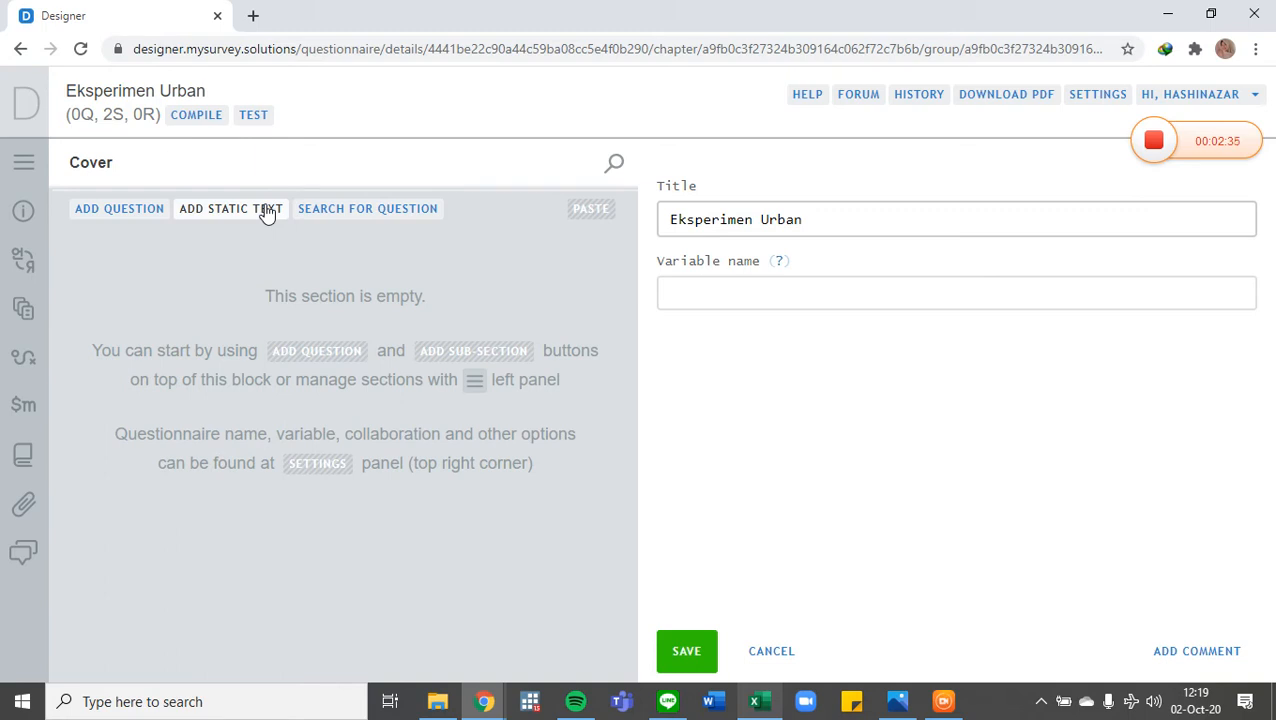
pyautogui.click(687, 652)
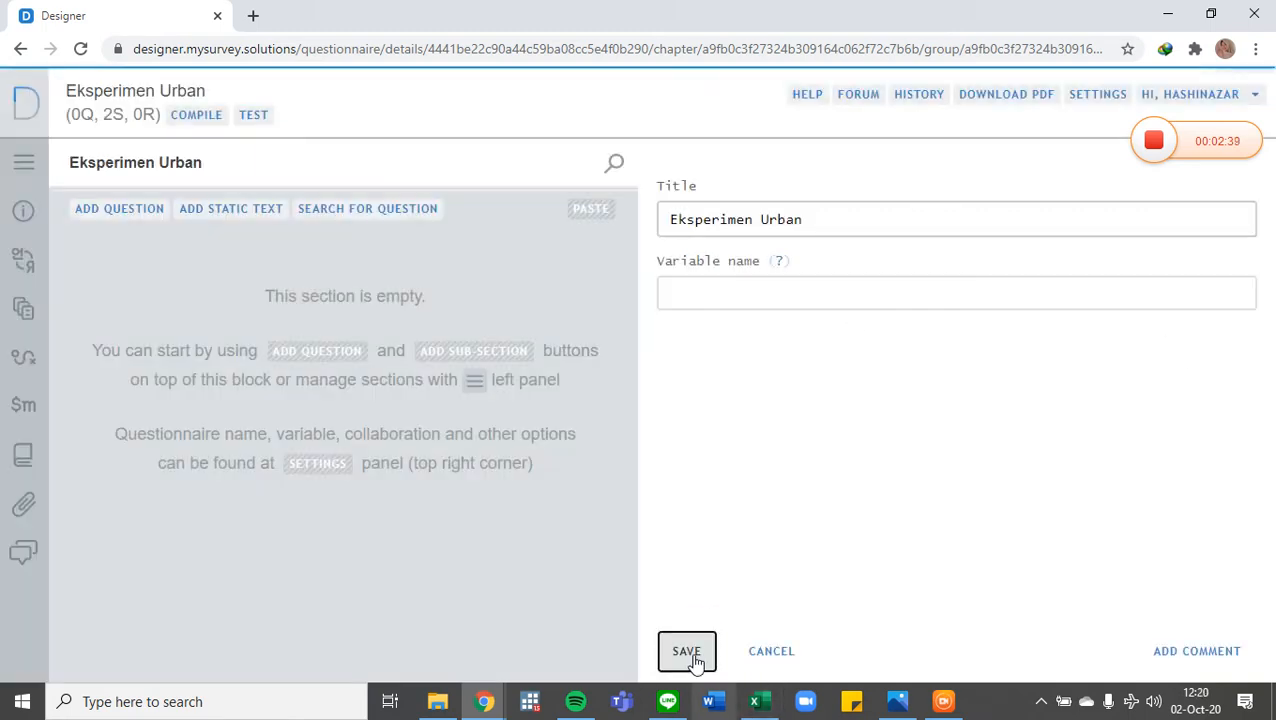
# - Add a static text to the Eksperimen Urban section reading "Halo, kami dari tim urban 2020 blablabbla......." and save it
pyautogui.click(184, 210)
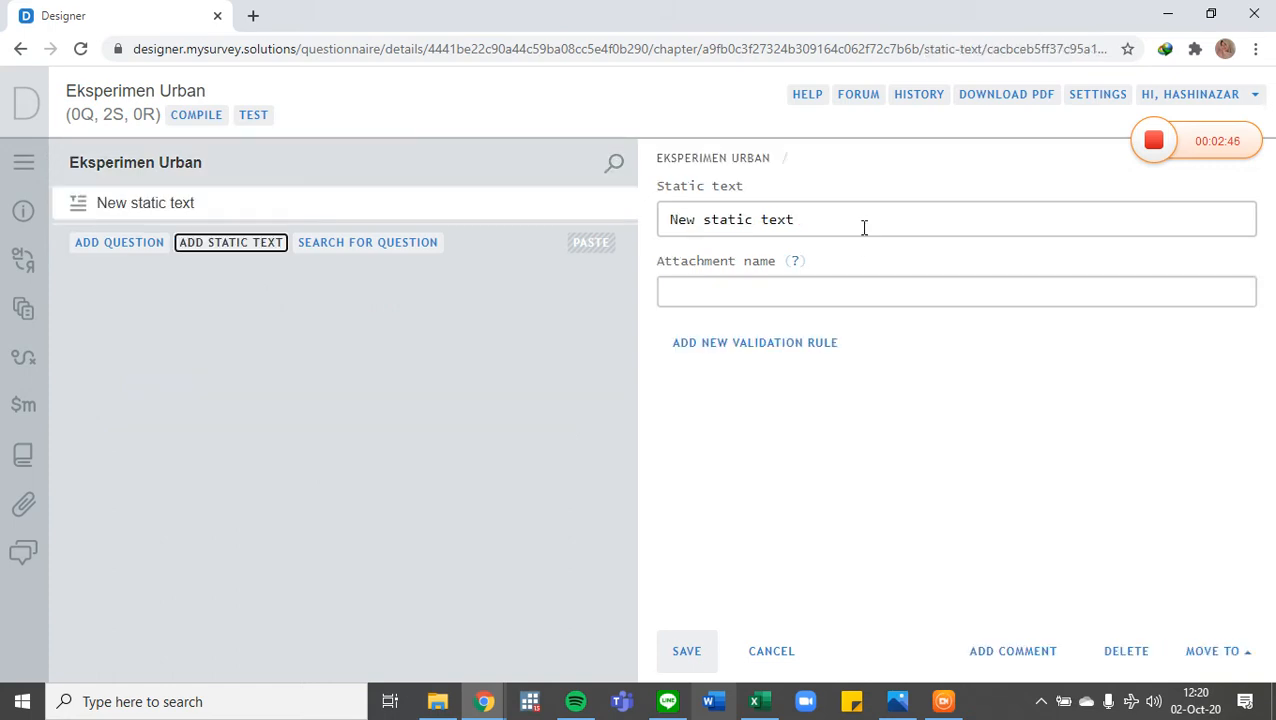
pyautogui.moveTo(864, 228); pyautogui.dragTo(642, 204)
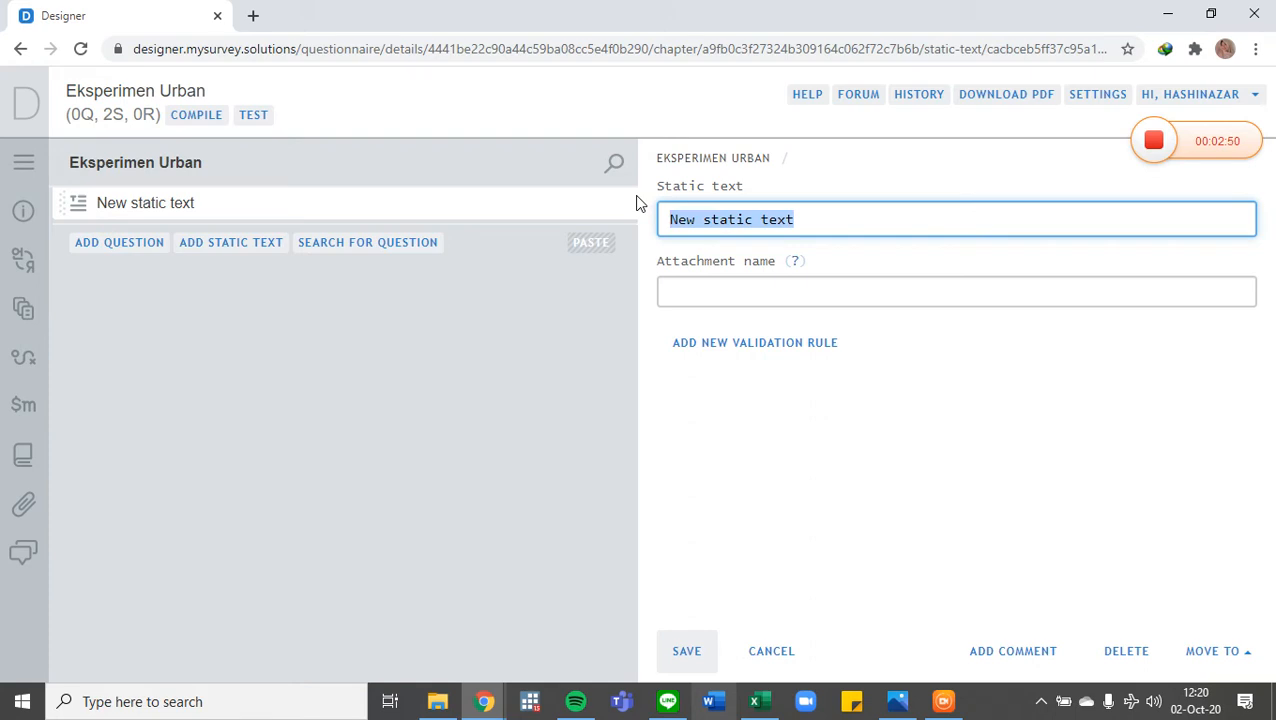
pyautogui.write('Halo, ksm')
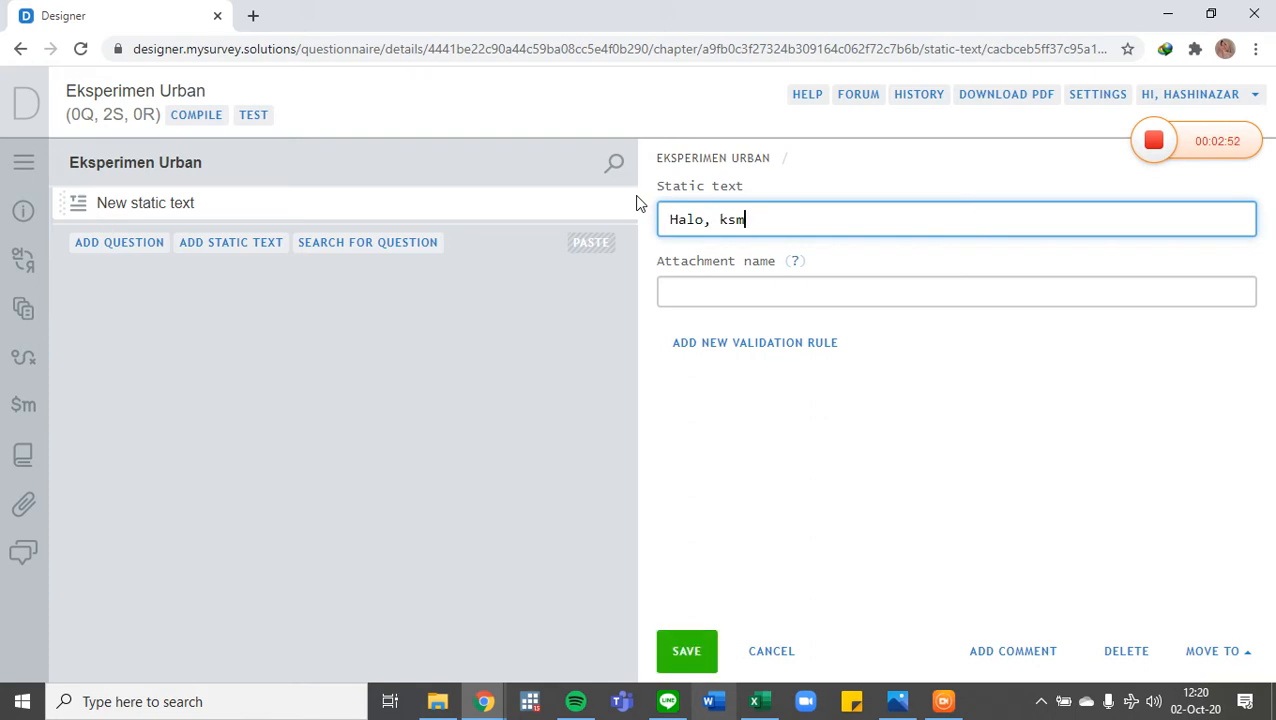
pyautogui.press('BackSpace')
pyautogui.press('BackSpace')
pyautogui.write('ami dari tim urban 20')
pyautogui.press('BackSpace')
pyautogui.write('o2o')
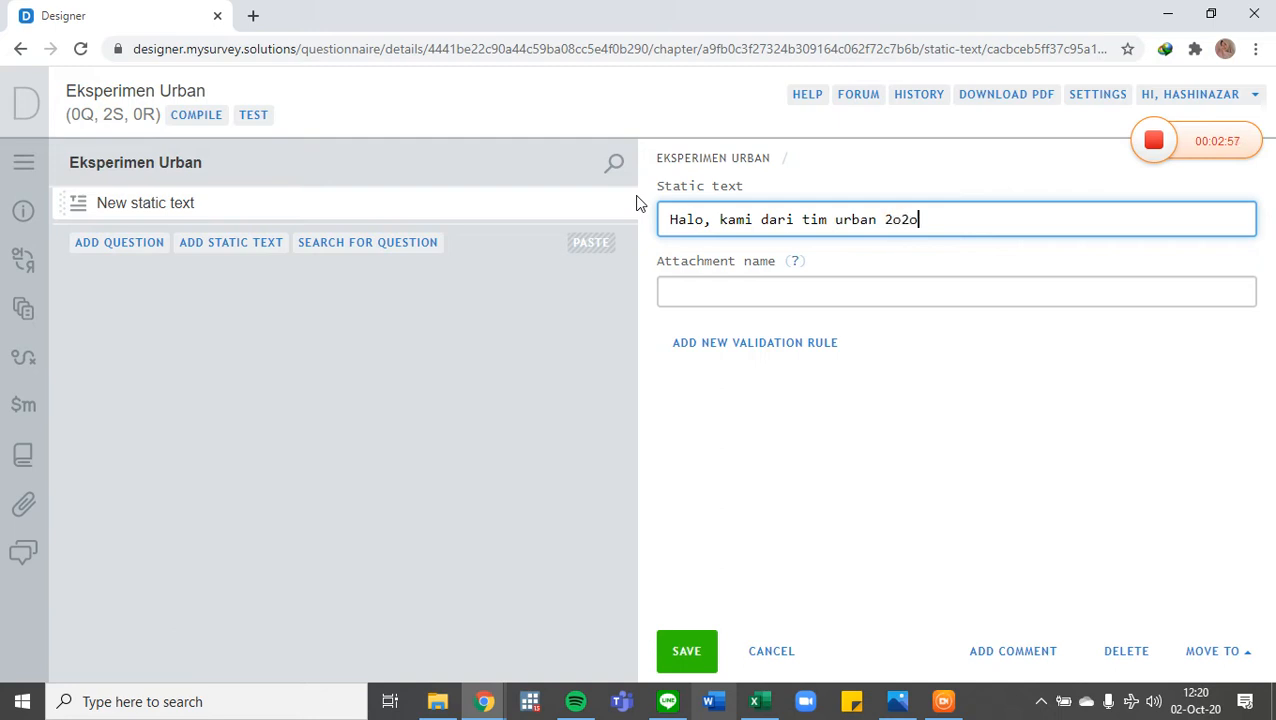
pyautogui.press('BackSpace')
pyautogui.press('BackSpace')
pyautogui.press('BackSpace')
pyautogui.write('020 blablab')
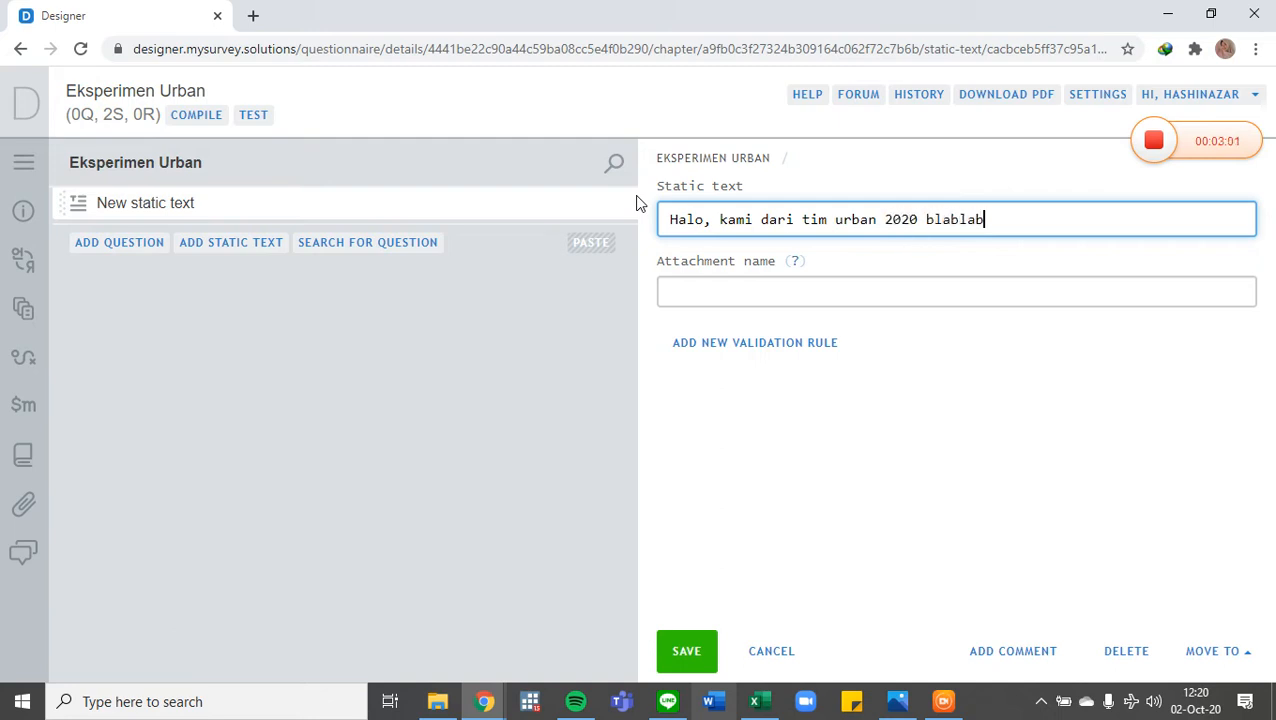
pyautogui.write('bla.......')
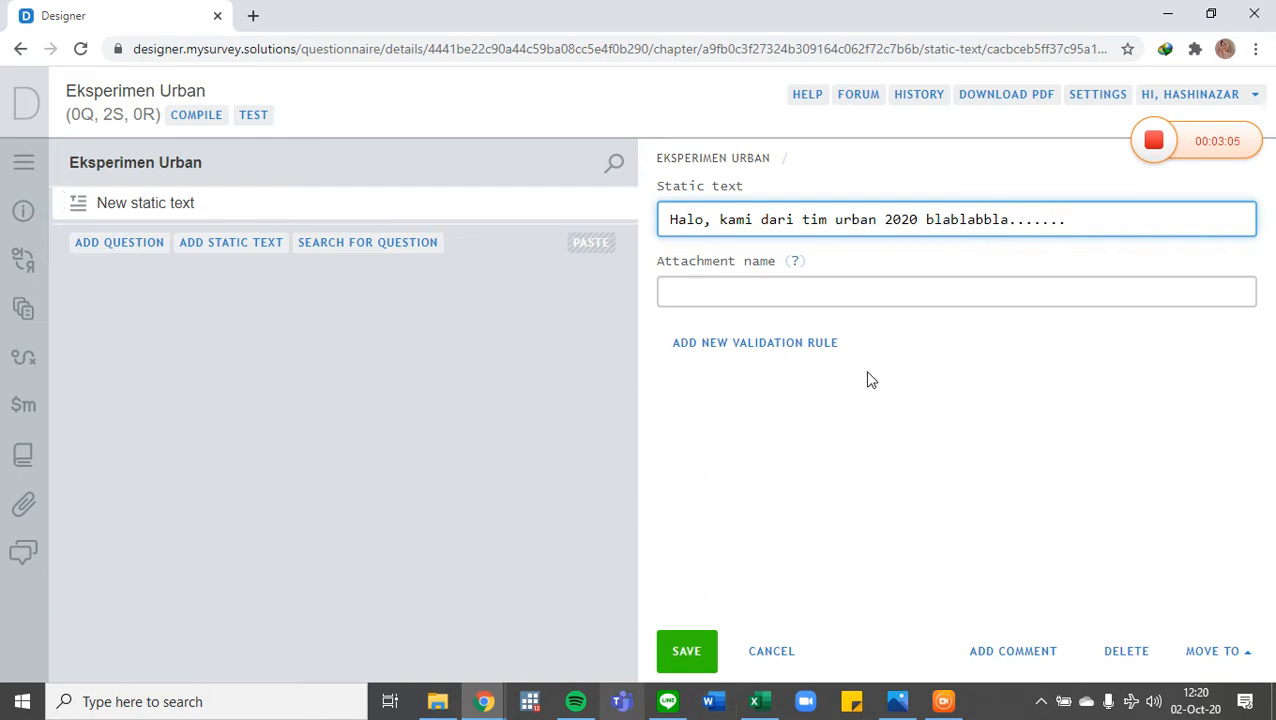
pyautogui.click(690, 651)
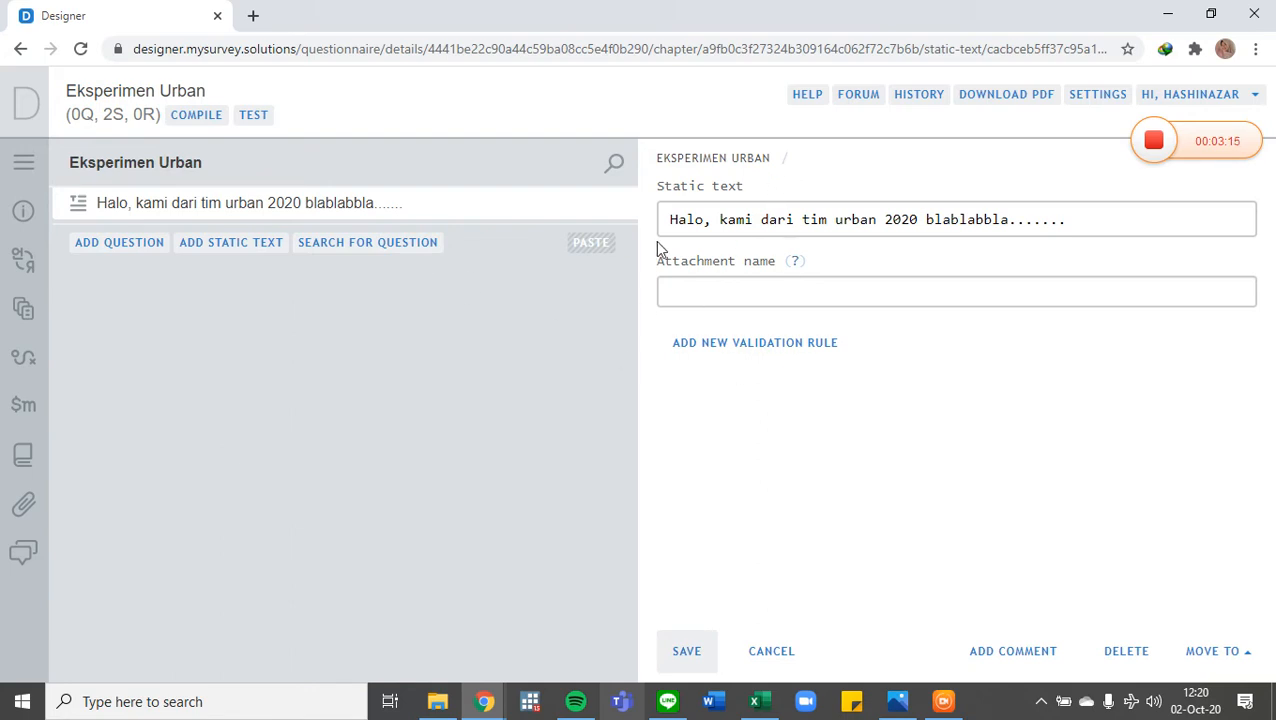
# - Add a second static text to the Eksperimen Urban section reading 'Silakan lanjutkan ke bagian "Informasi Peserta"' and save it
pyautogui.click(215, 250)
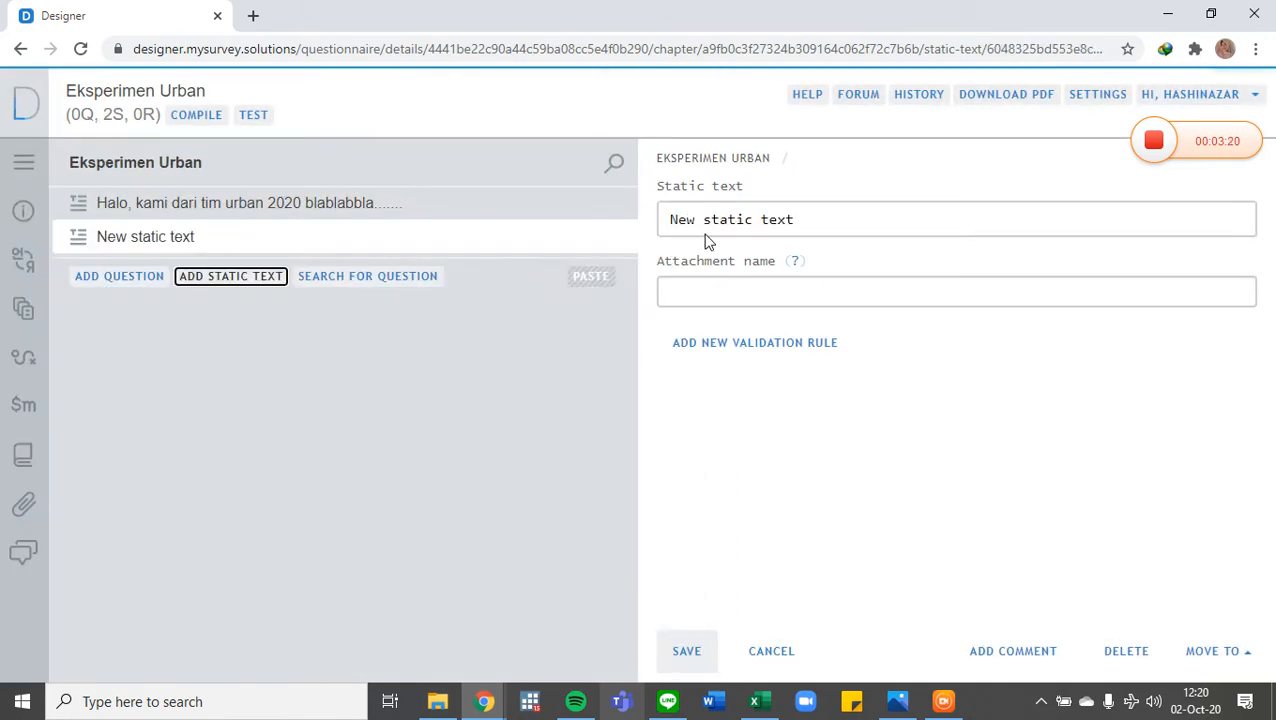
pyautogui.moveTo(798, 219); pyautogui.dragTo(615, 208)
pyautogui.write('Silakan')
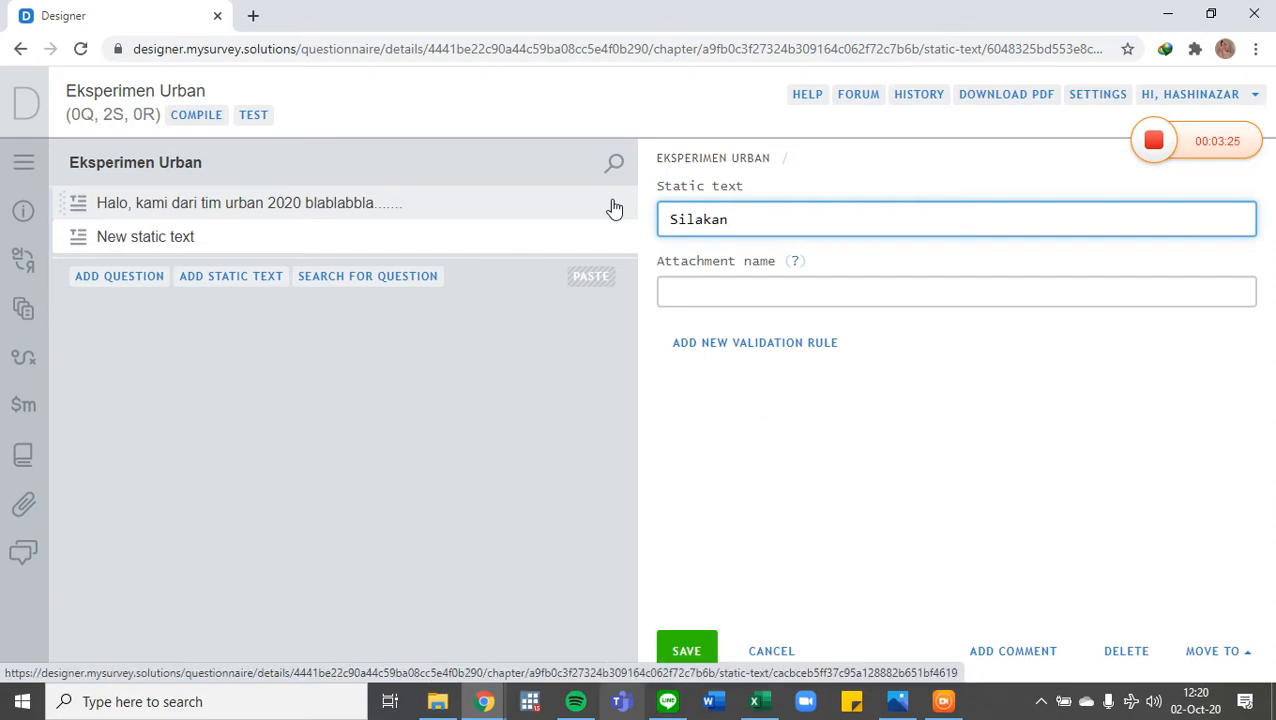
pyautogui.write(' lanjutkan ke bagian')
pyautogui.write('"')
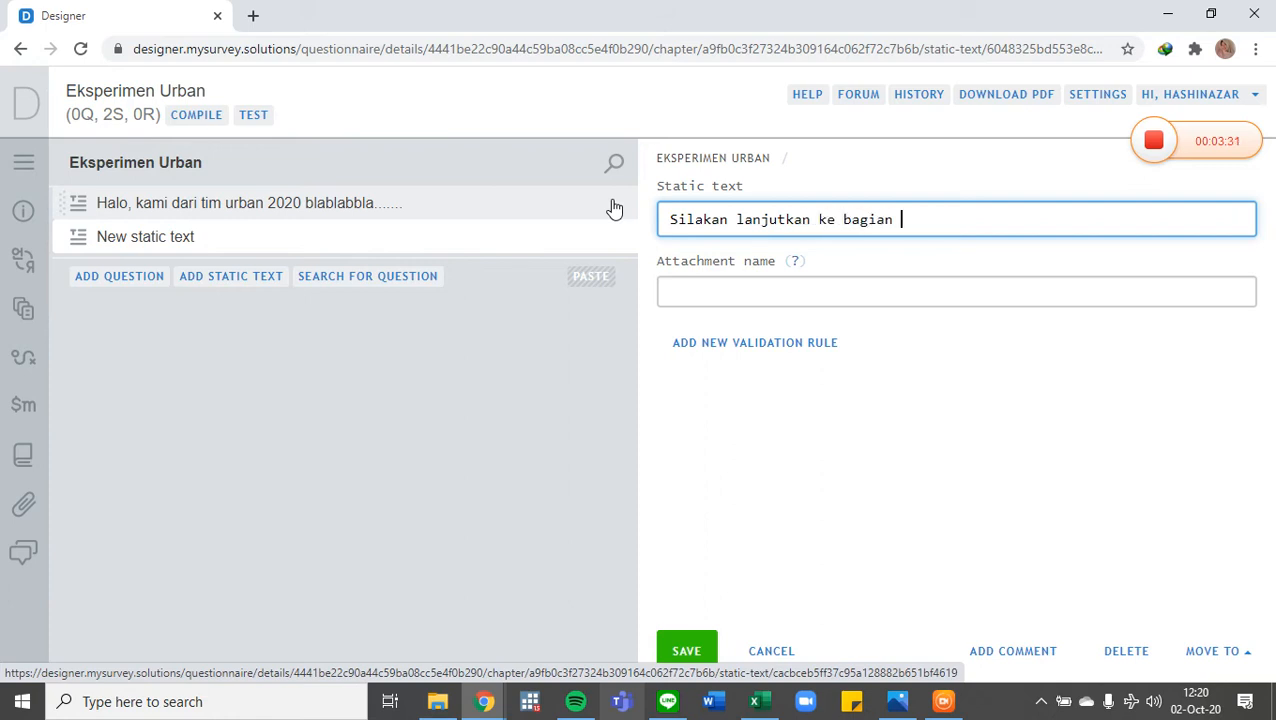
pyautogui.write('Informasi Peserta')
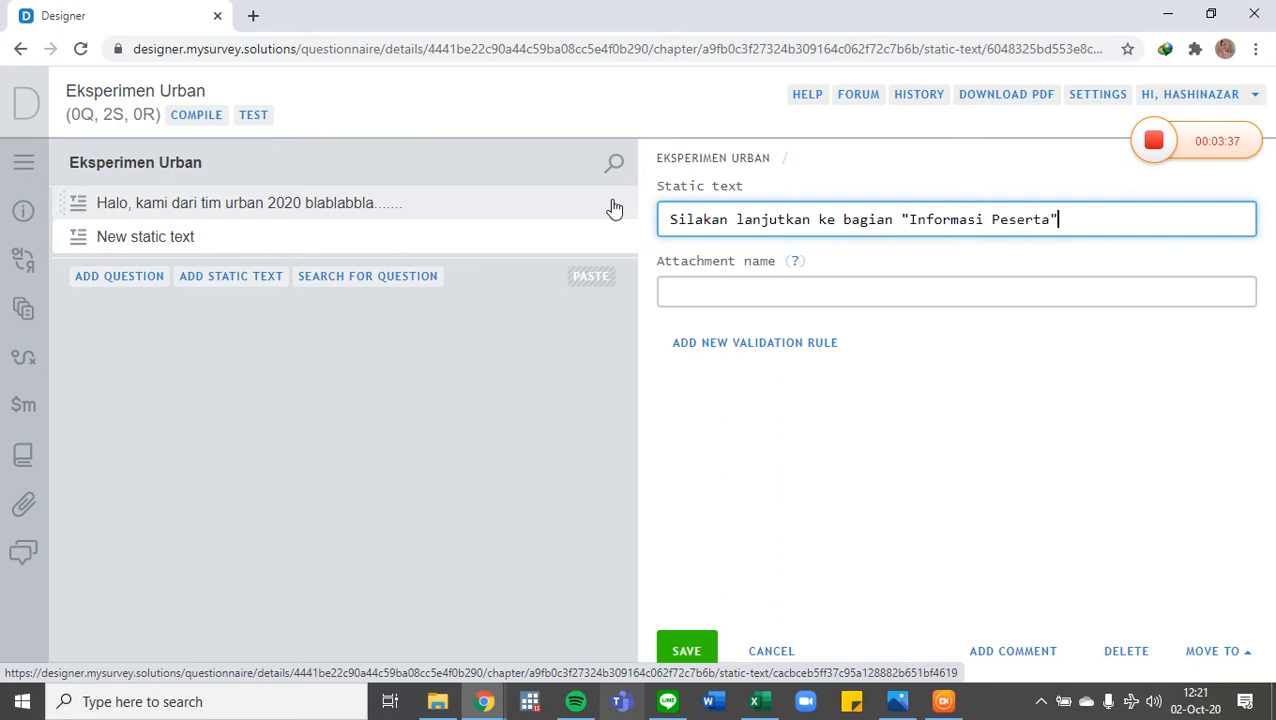
pyautogui.click(672, 649)
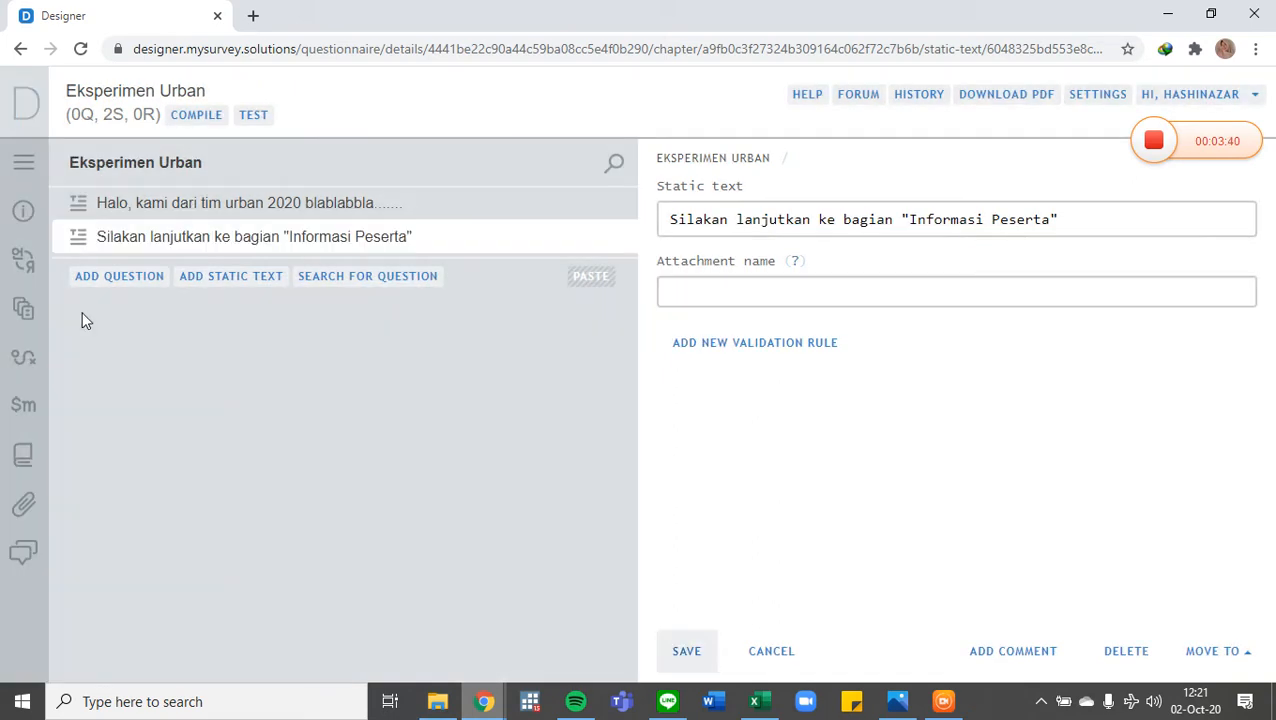
# - Add a new section to the questionnaire, title it "Informasi Peserta", and save it
pyautogui.click(12, 165)
pyautogui.click(133, 255)
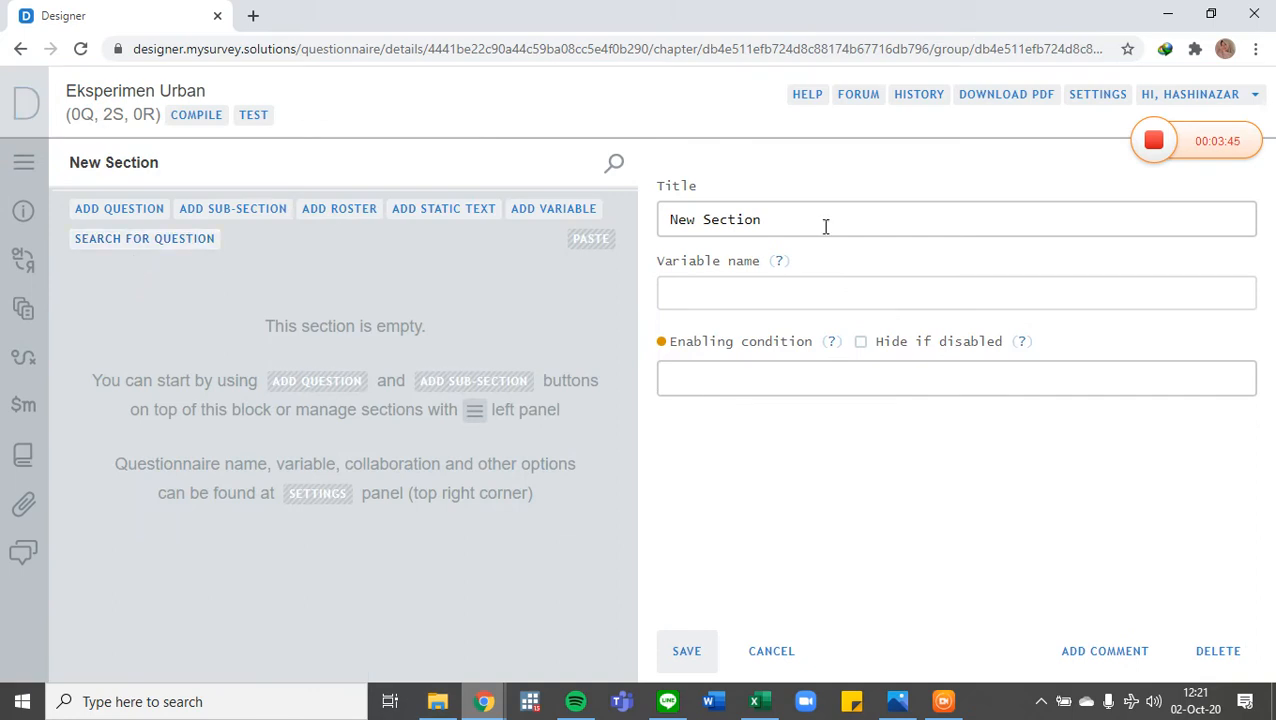
pyautogui.moveTo(825, 226); pyautogui.dragTo(557, 222)
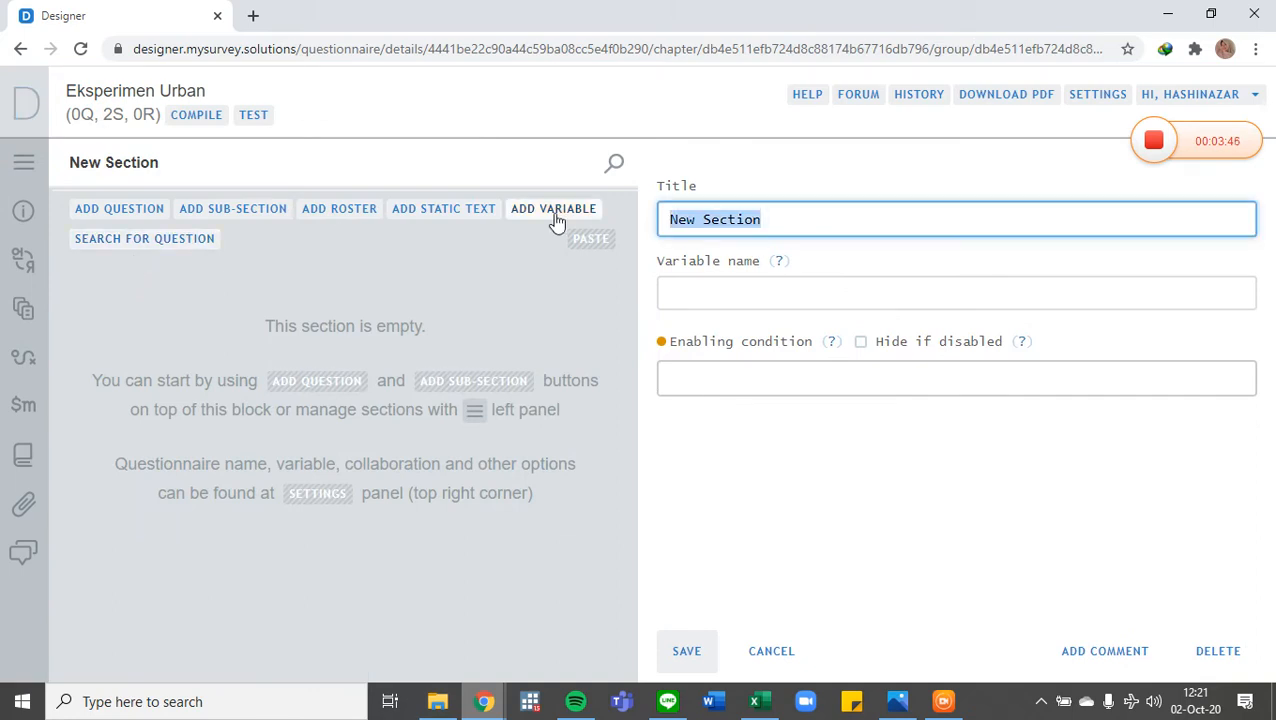
pyautogui.write('Informa')
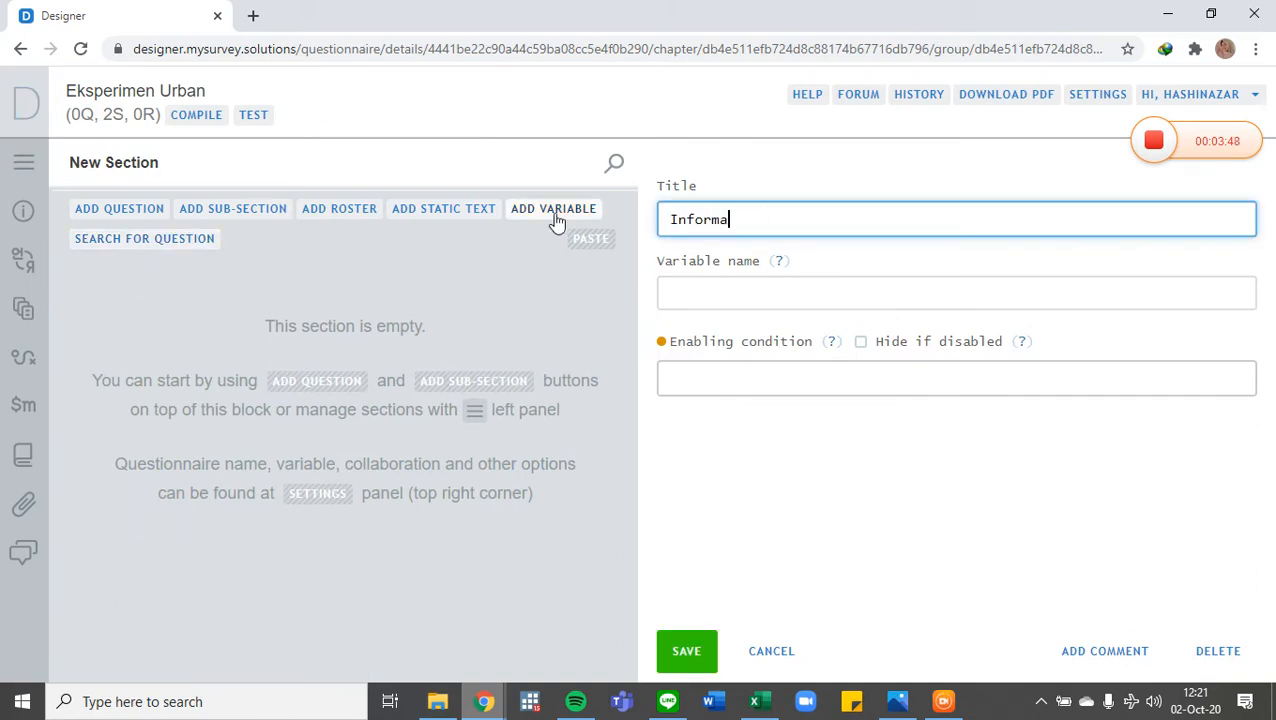
pyautogui.write('si Peserta')
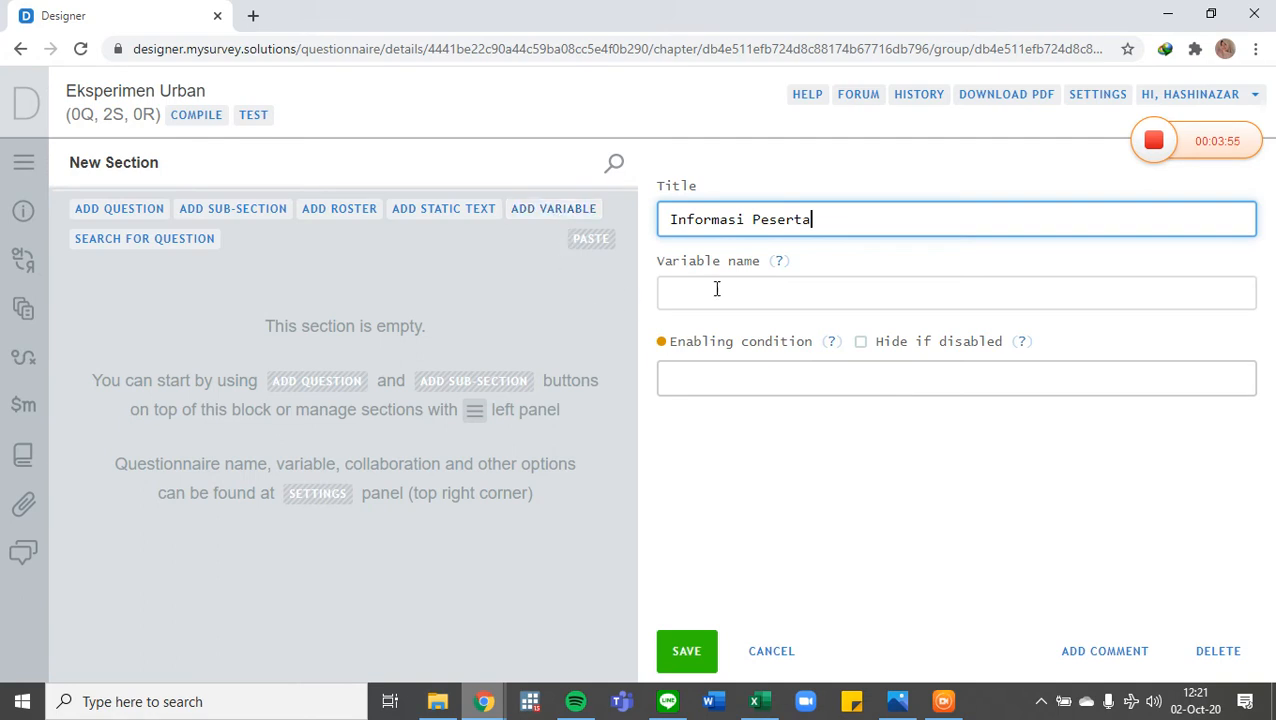
pyautogui.click(710, 652)
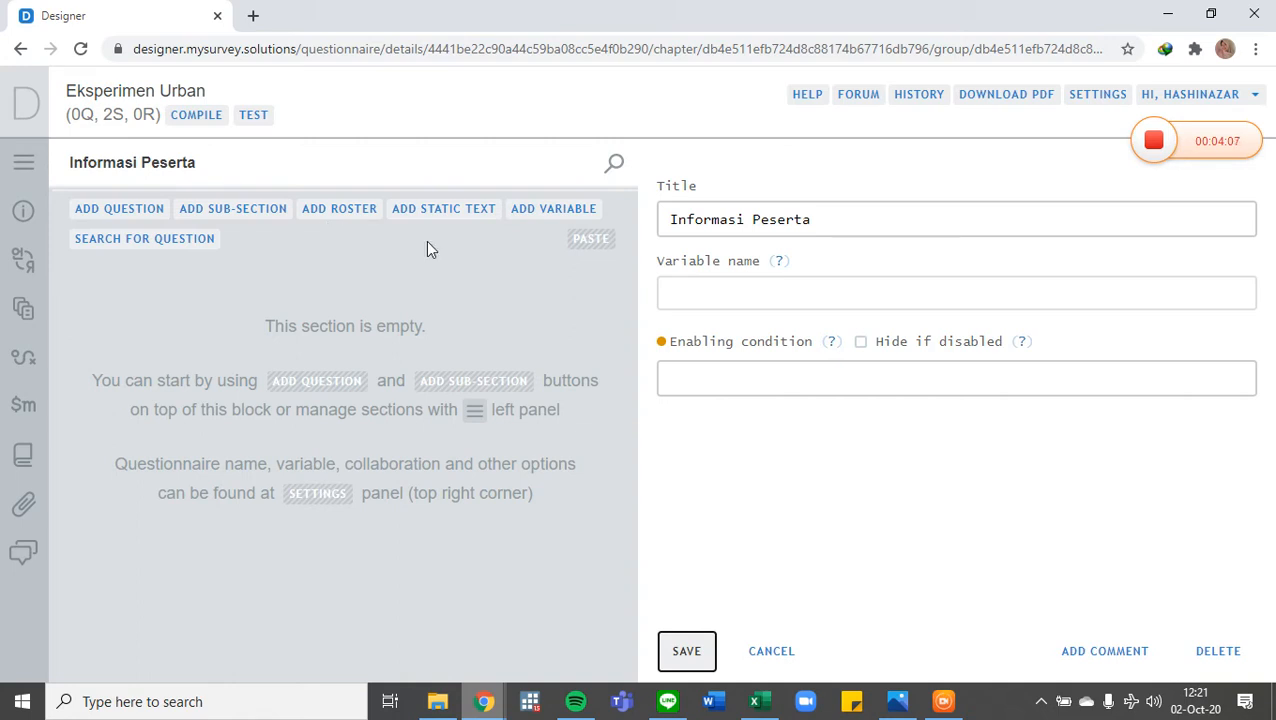
# - Add a question of type Date to the Informasi Peserta section with the variable name start_experiment
pyautogui.click(145, 215)
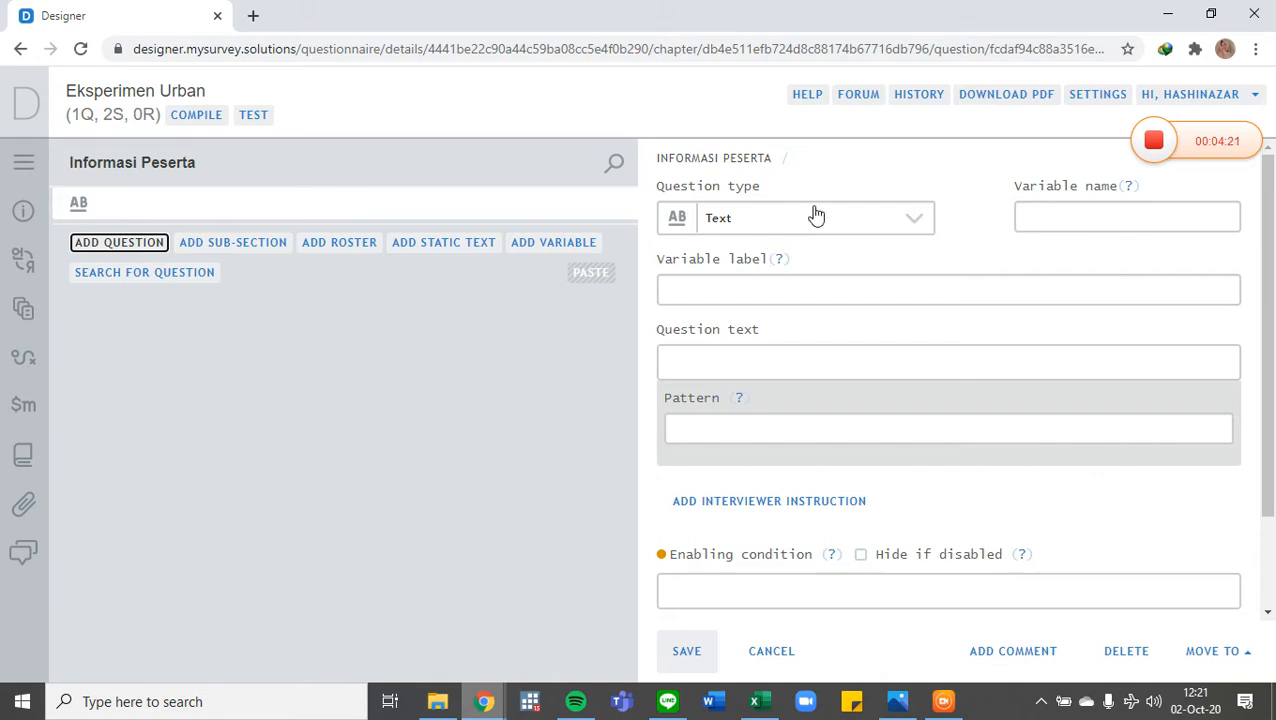
pyautogui.click(912, 224)
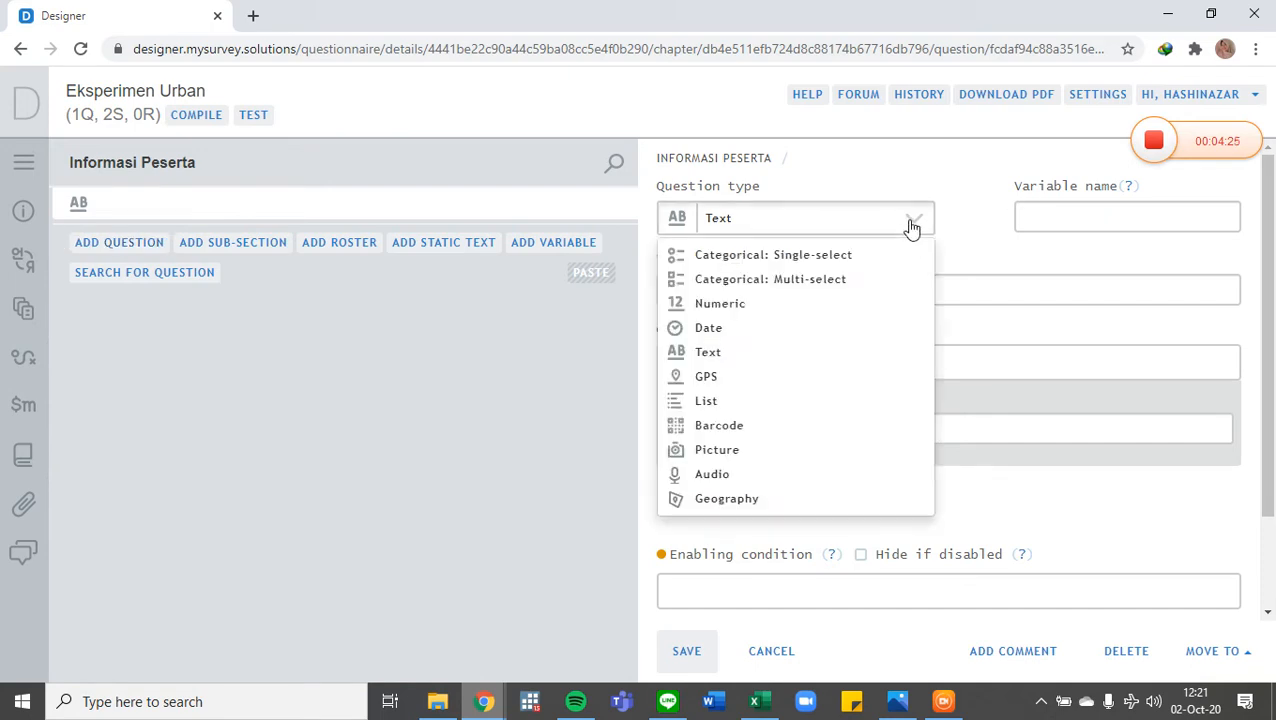
pyautogui.click(912, 226)
pyautogui.click(912, 226)
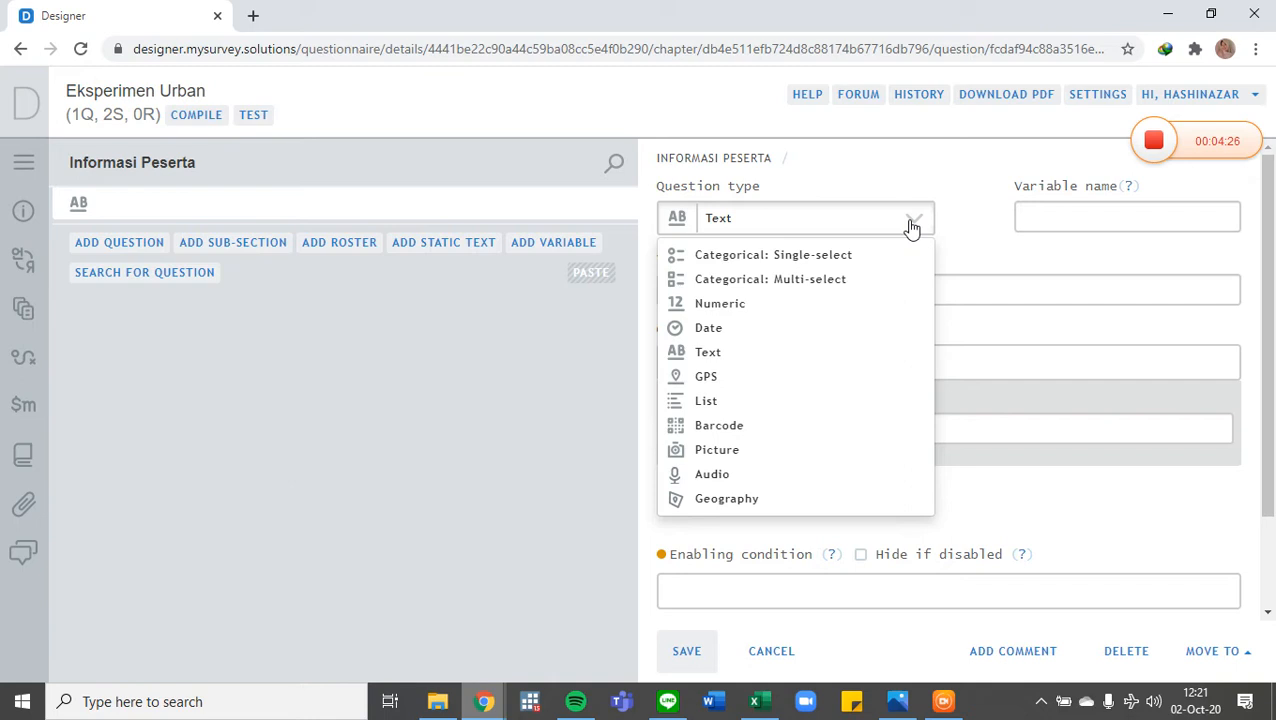
pyautogui.click(684, 330)
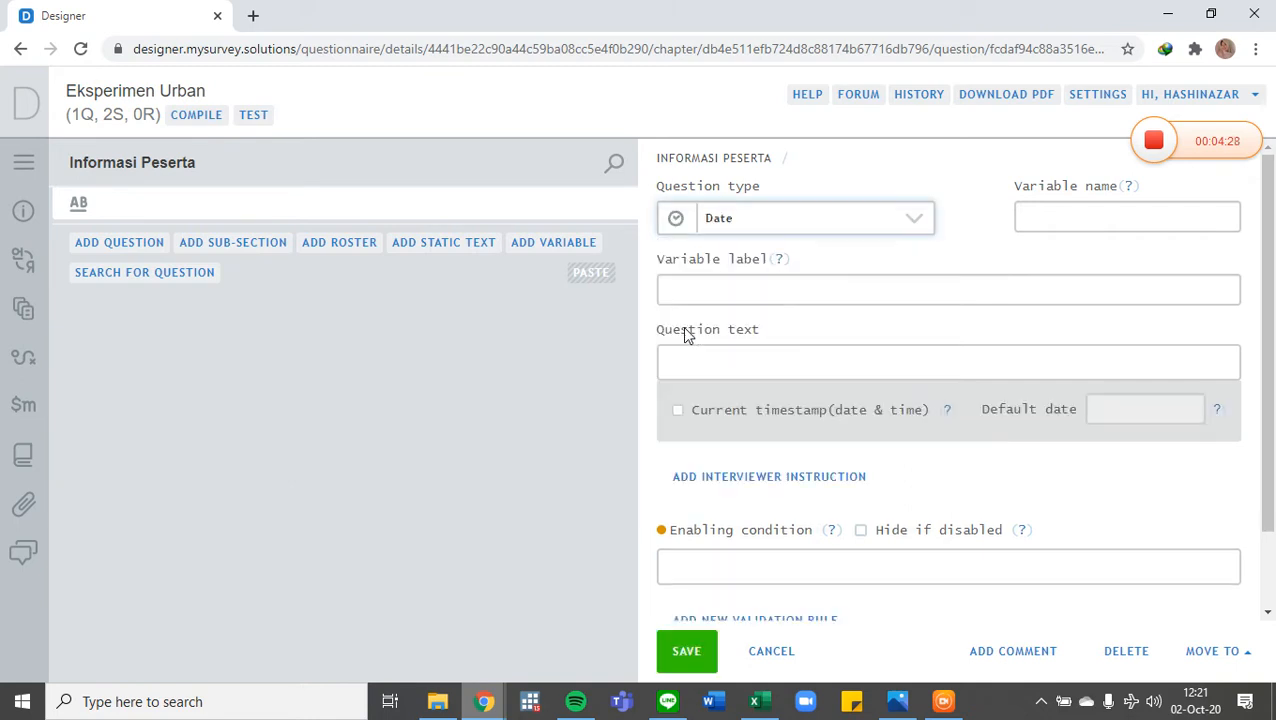
pyautogui.click(1110, 214)
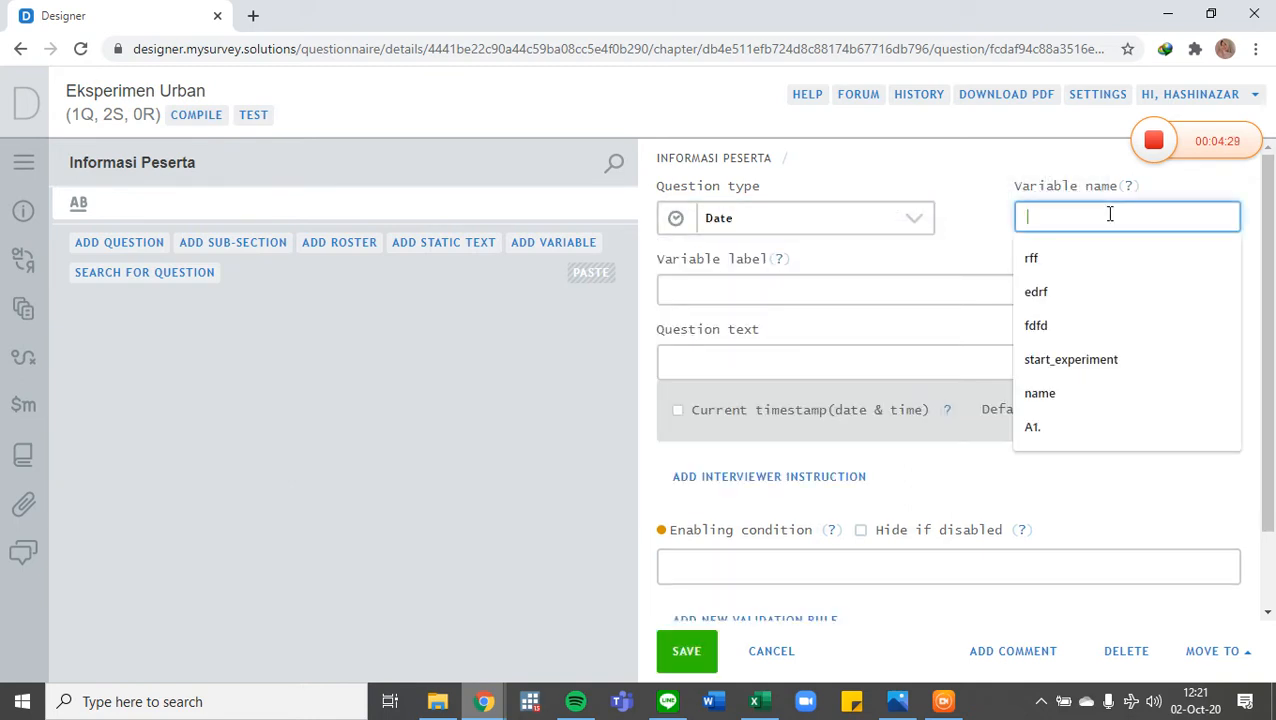
pyautogui.click(1089, 360)
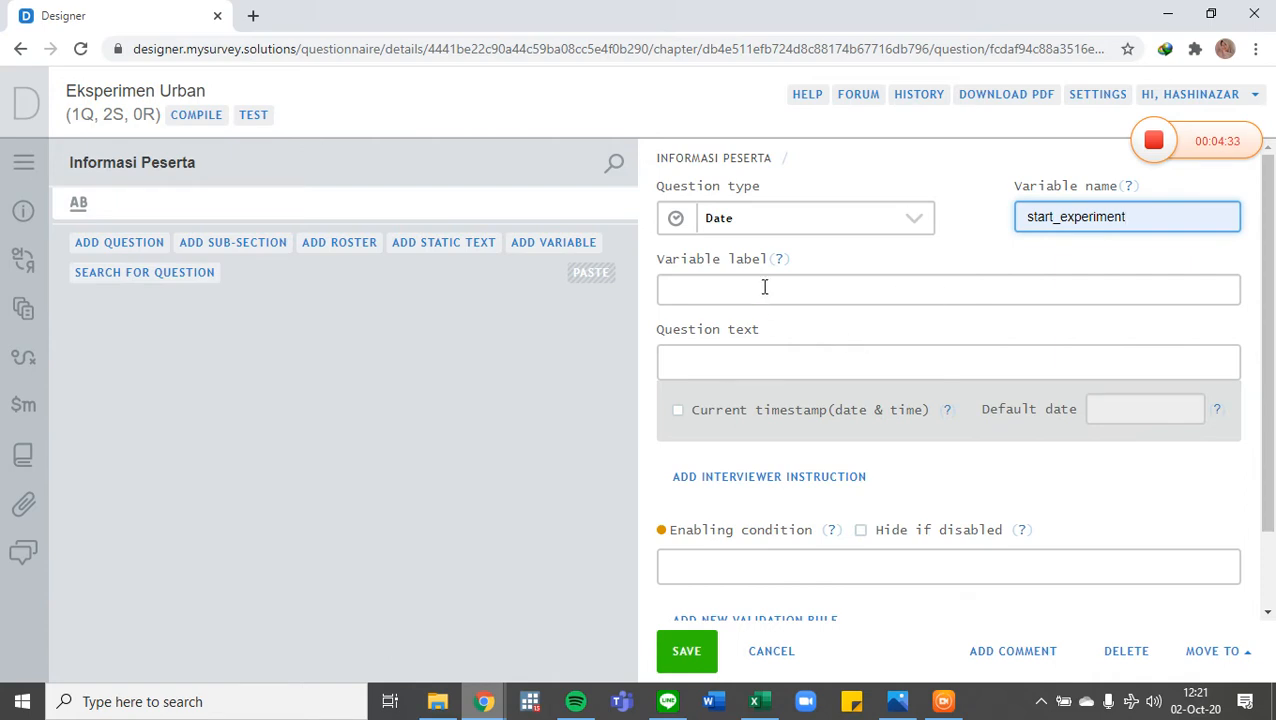
# - Set the date question's text to 'Mohon klik tombol "record current time" untuk mengisi kuesioner ini', enable Current timestamp, and save
pyautogui.click(767, 365)
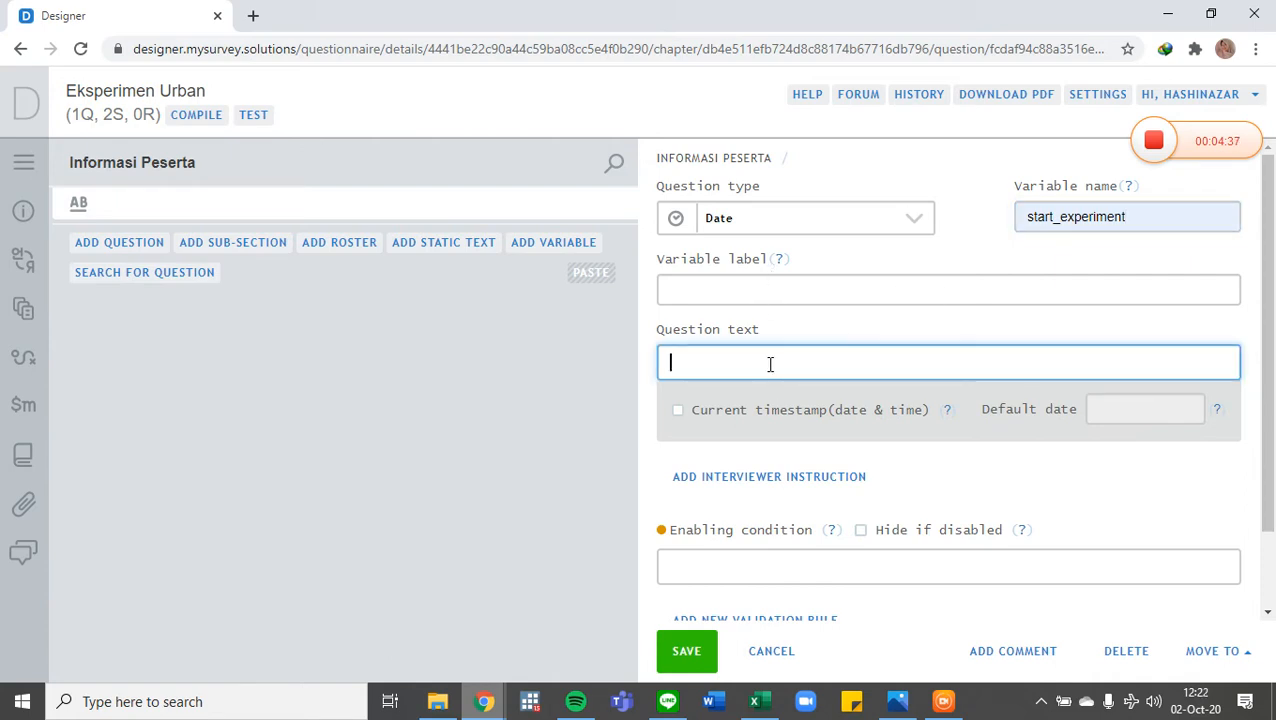
pyautogui.write('Mohon klik tombol reco')
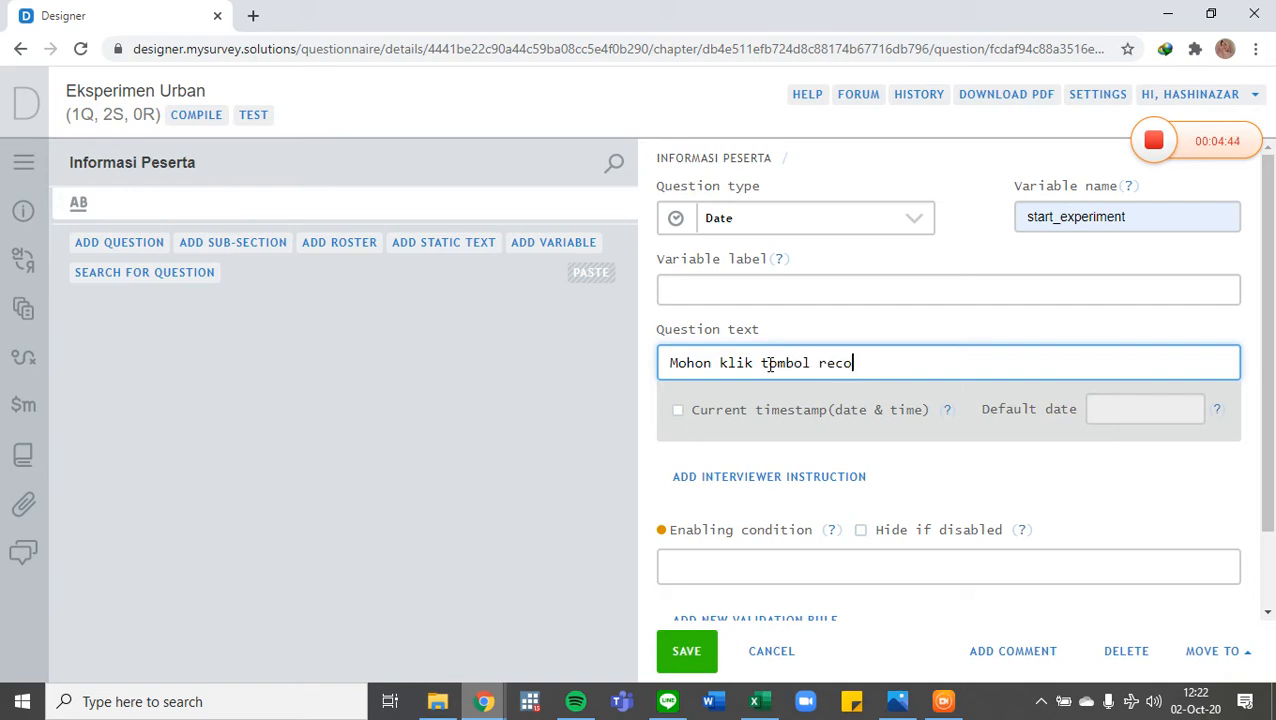
pyautogui.press('BackSpace')
pyautogui.press('BackSpace')
pyautogui.press('BackSpace')
pyautogui.press('BackSpace')
pyautogui.write('"record current')
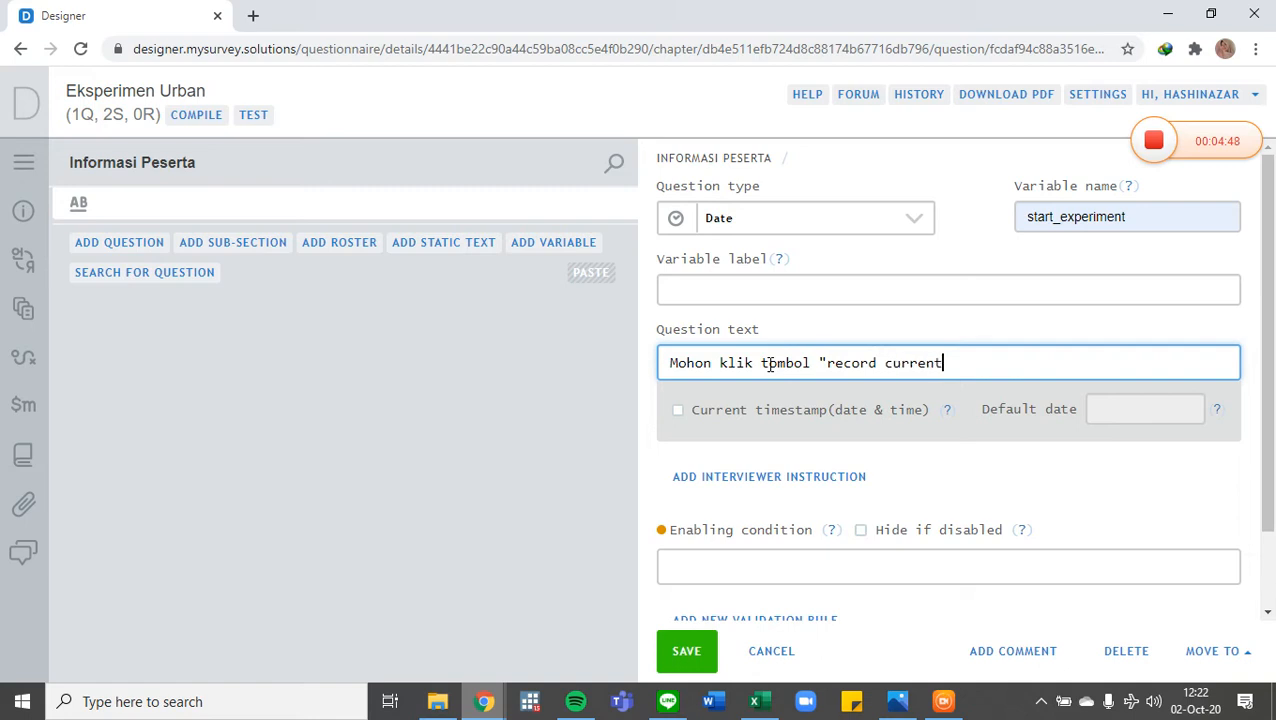
pyautogui.write(' time" untuk meng')
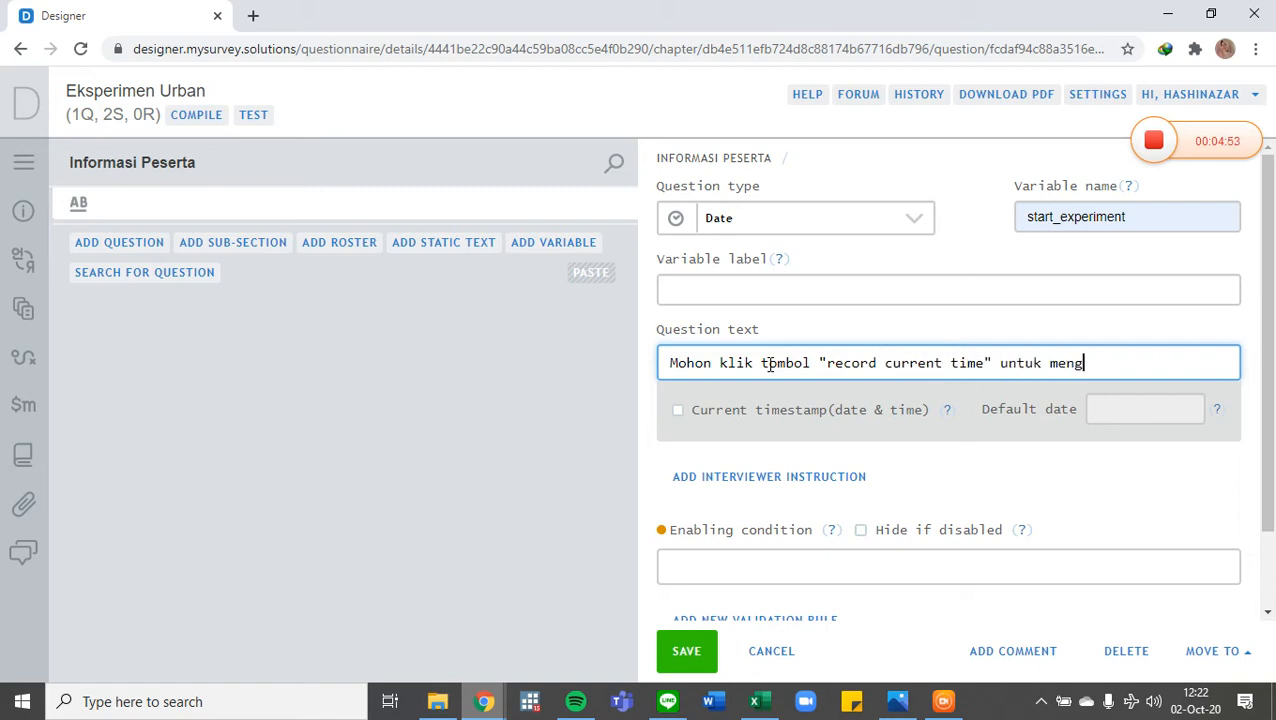
pyautogui.write('isi kuesioner ini')
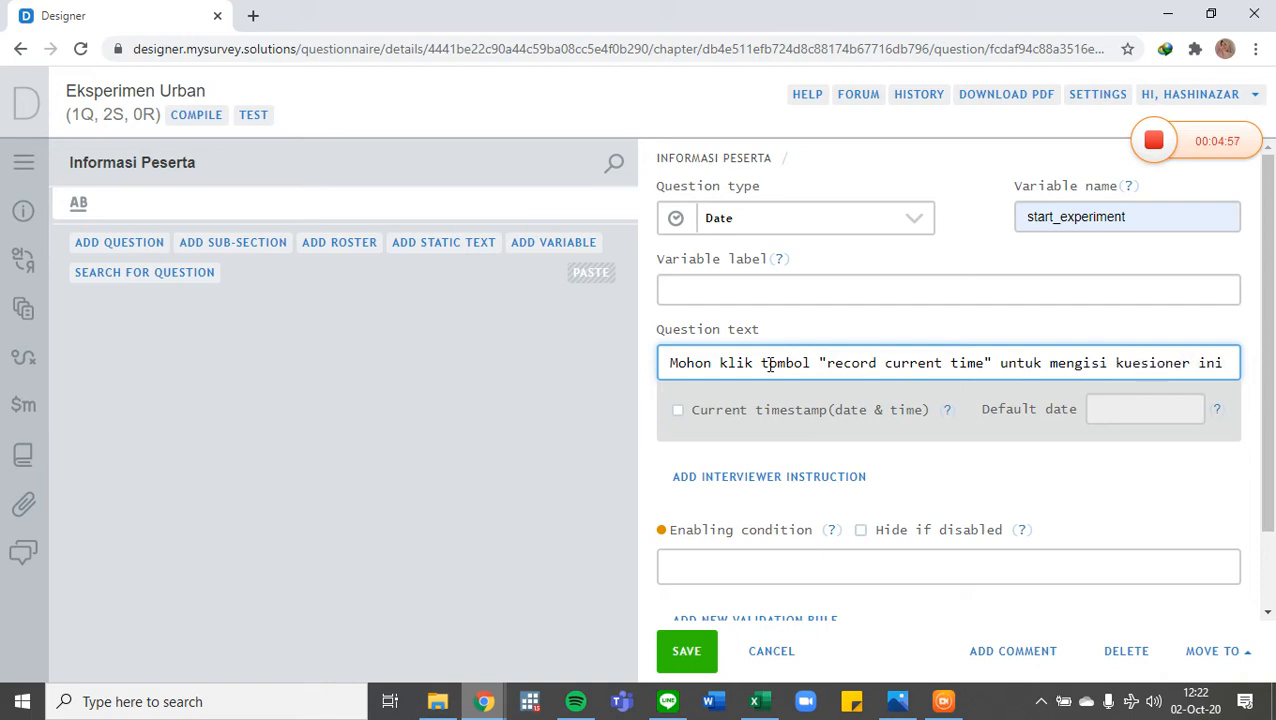
pyautogui.click(718, 410)
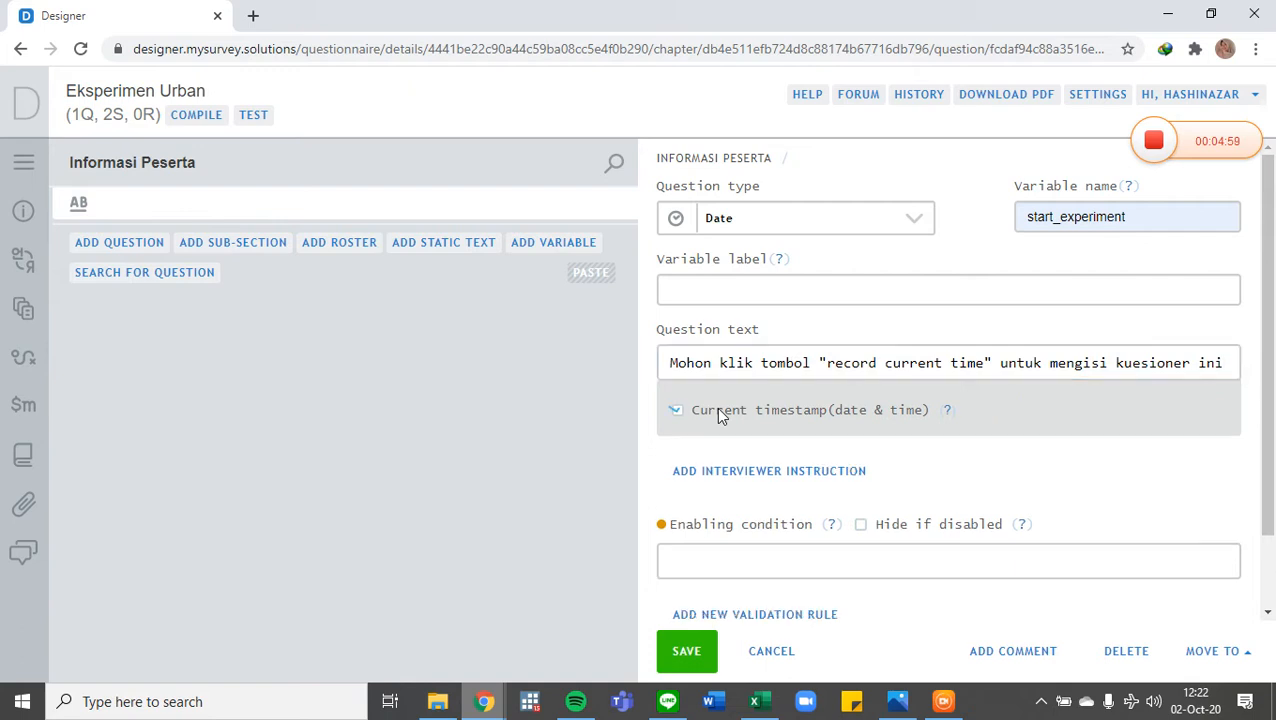
pyautogui.scroll(-1, 1106, 484)
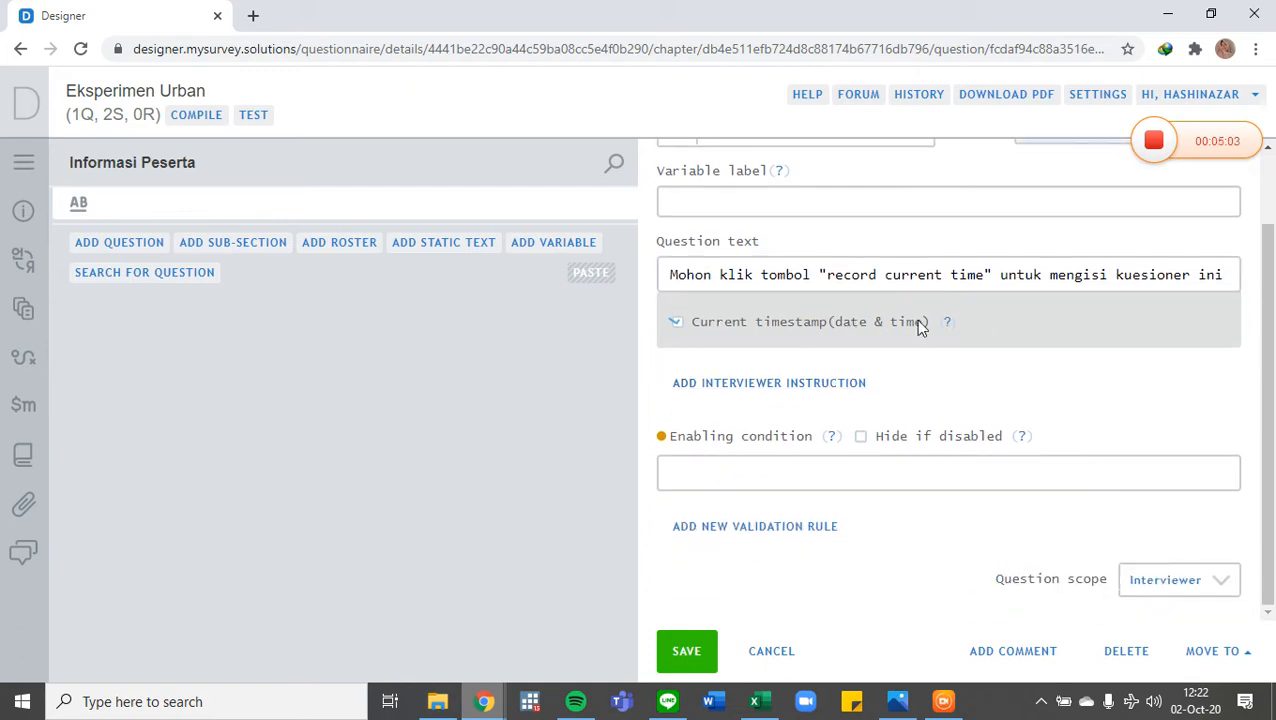
pyautogui.click(702, 640)
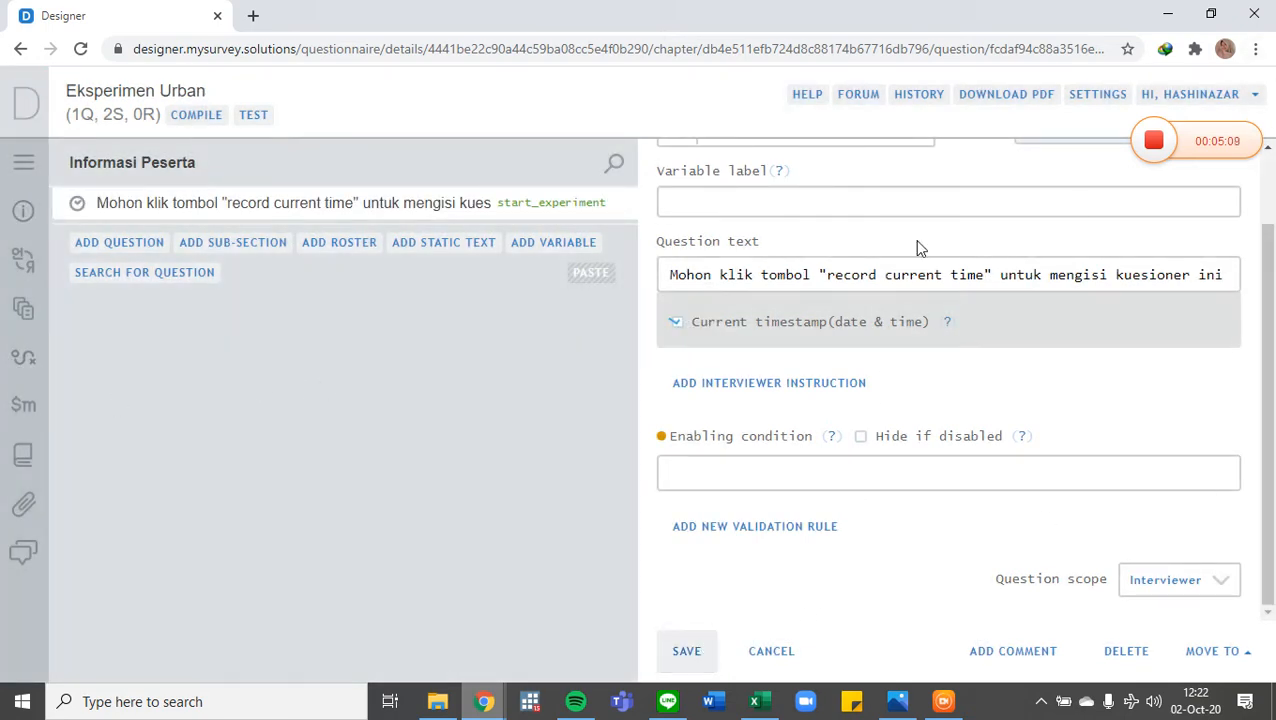
# - Add a Text question to the Informasi Peserta section with variable name nama and question text "Nama Partisipan"
pyautogui.click(108, 246)
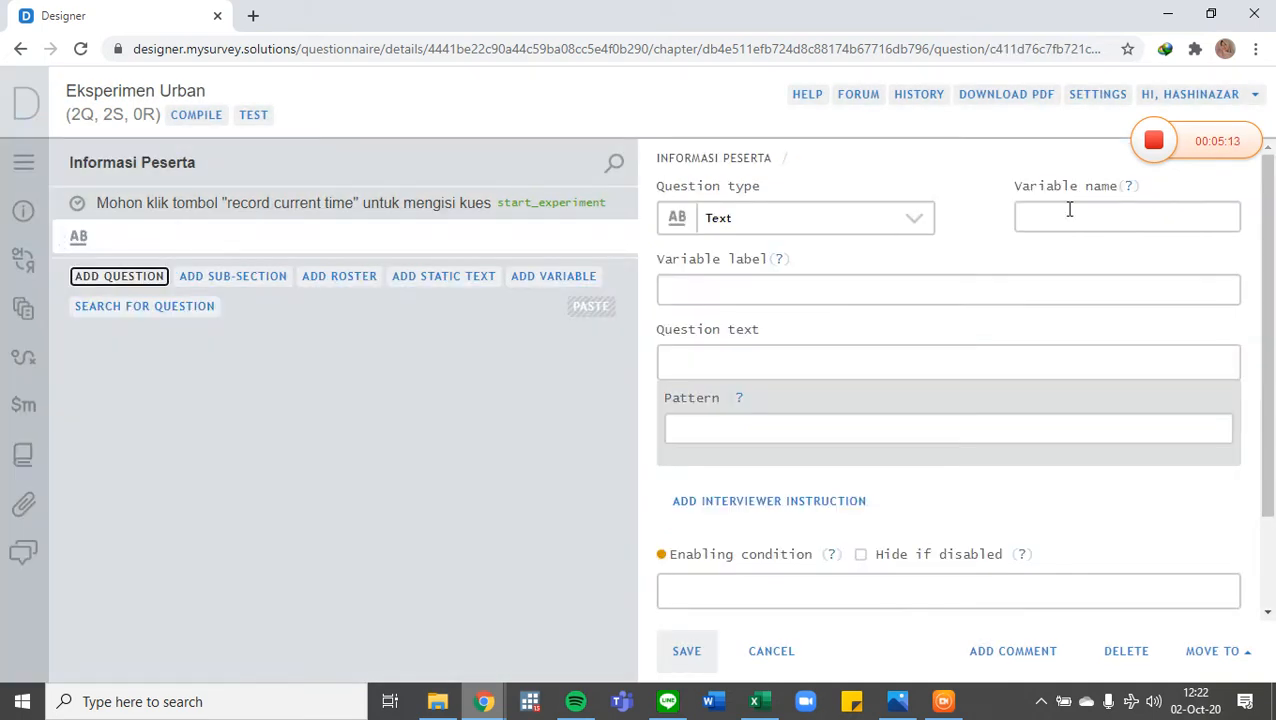
pyautogui.click(1069, 209)
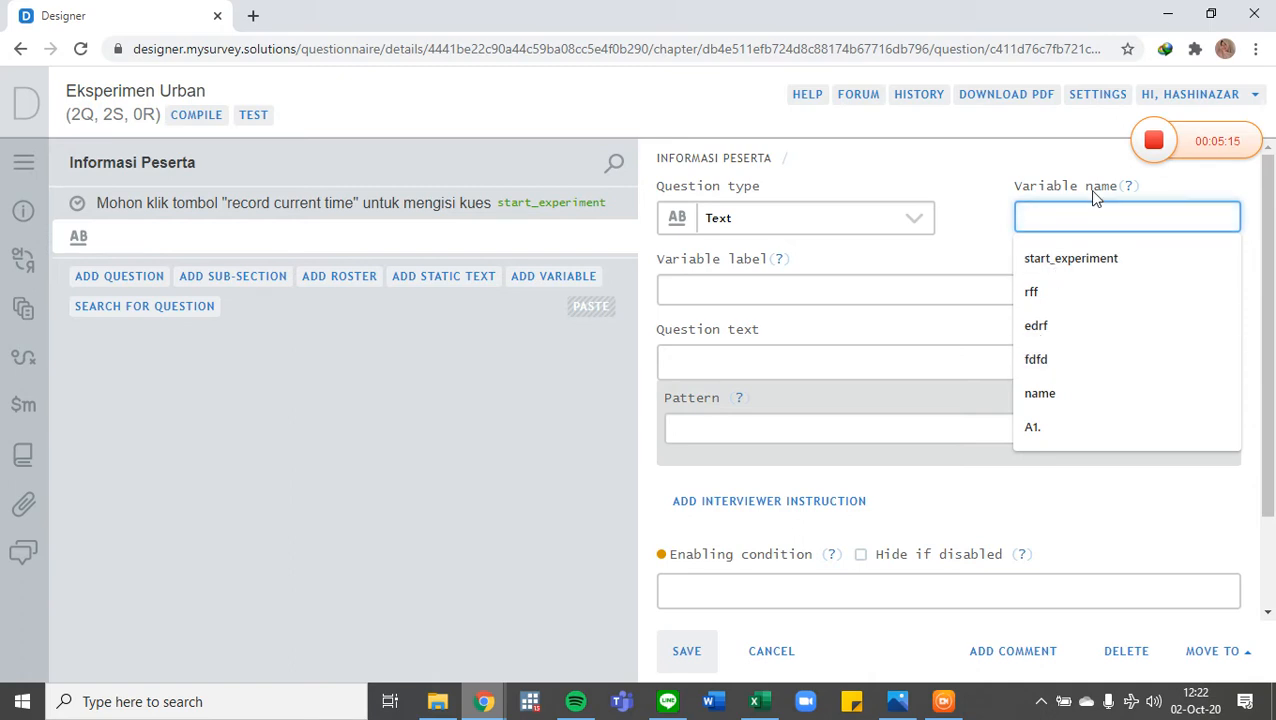
pyautogui.write('nama')
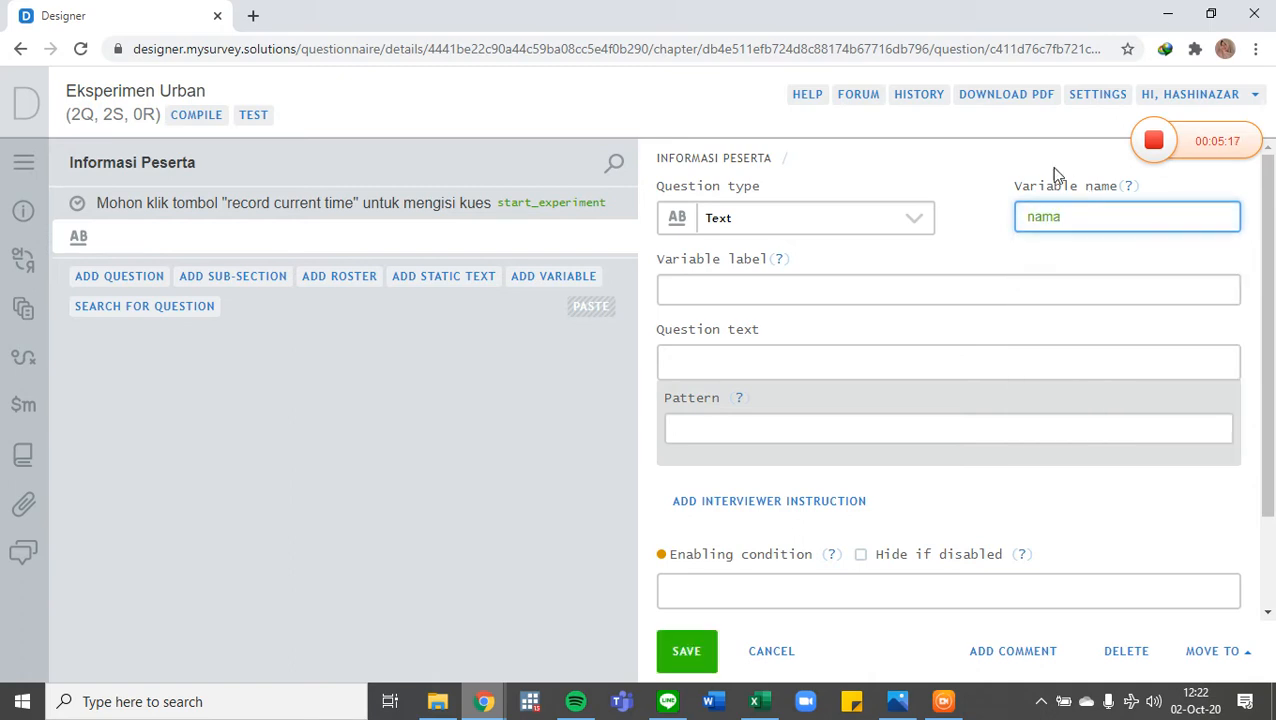
pyautogui.click(739, 364)
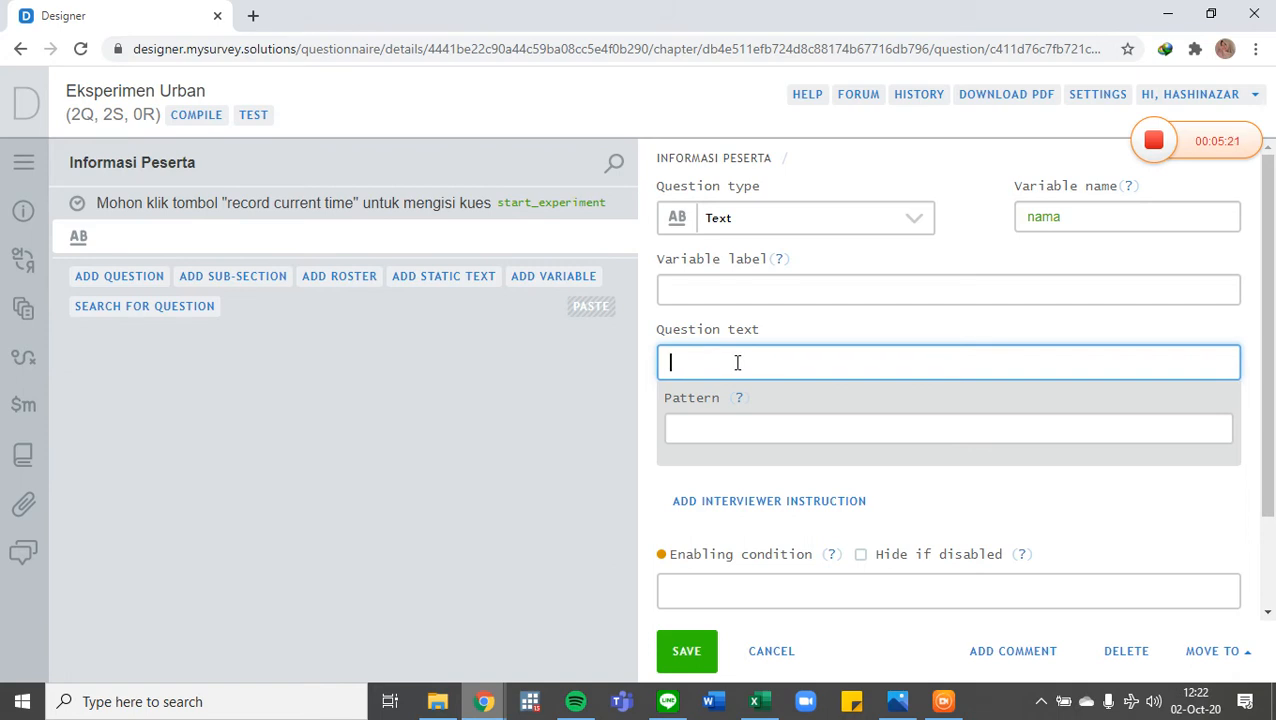
pyautogui.write('Nama Partisipan')
pyautogui.click(607, 479)
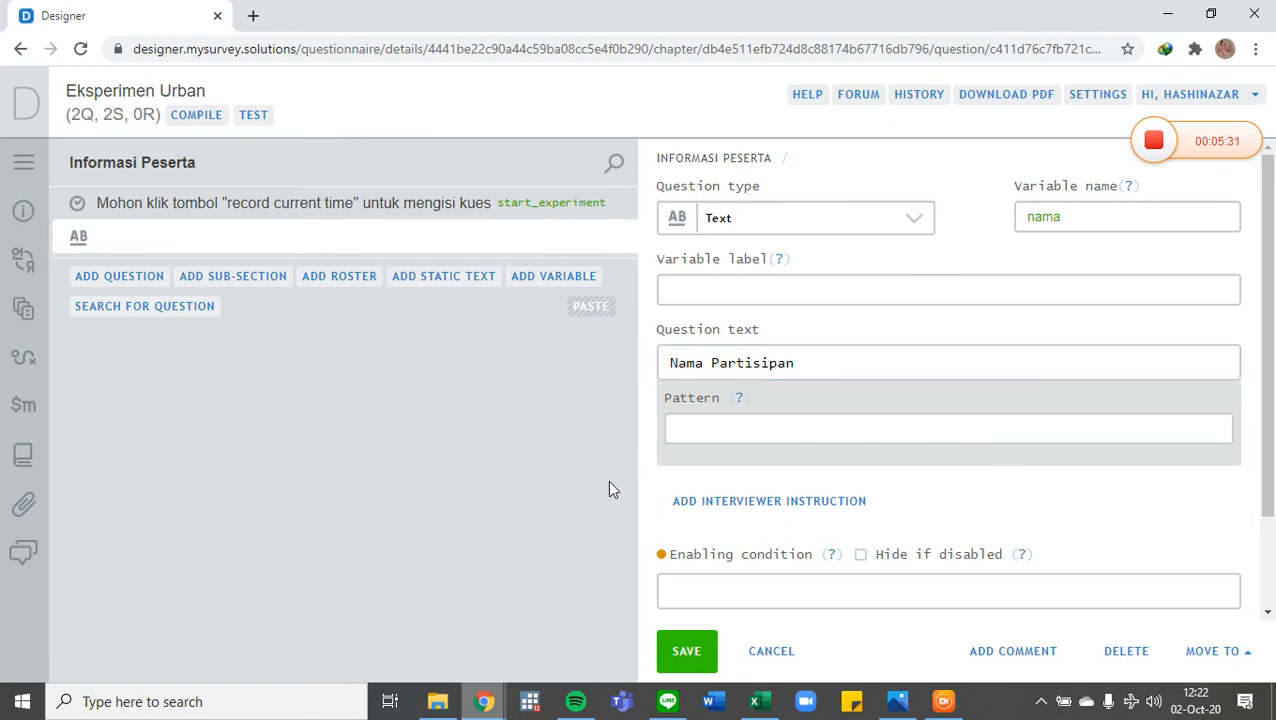
# - Set the enabling condition of the Nama Partisipan question to start_experiment != null
pyautogui.scroll(-1, 775, 461)
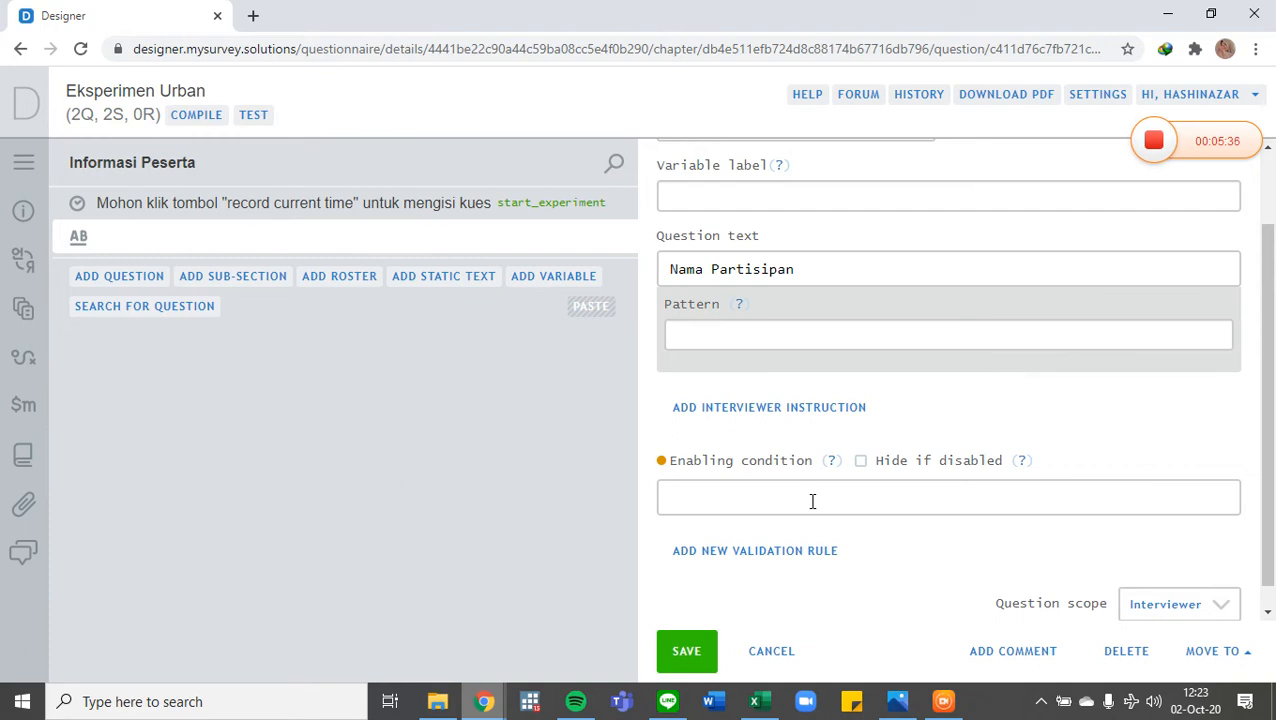
pyautogui.scroll(-1, 810, 505)
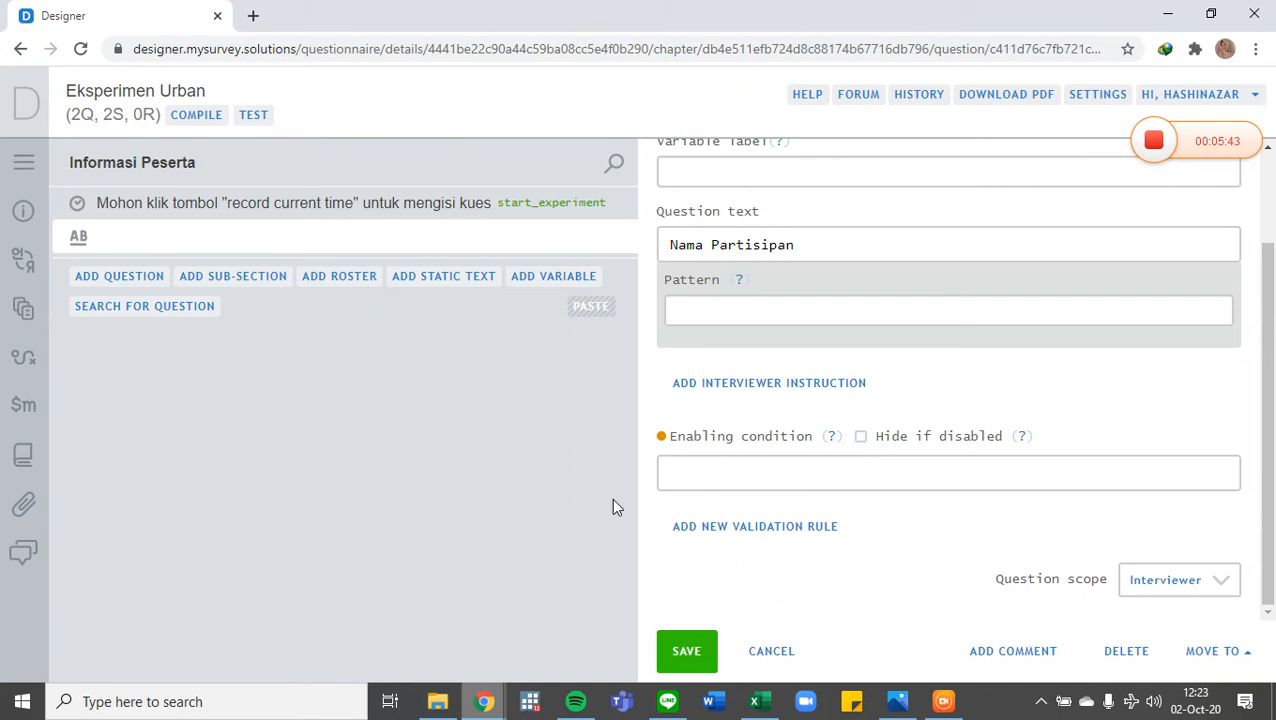
pyautogui.scroll(1, 690, 490)
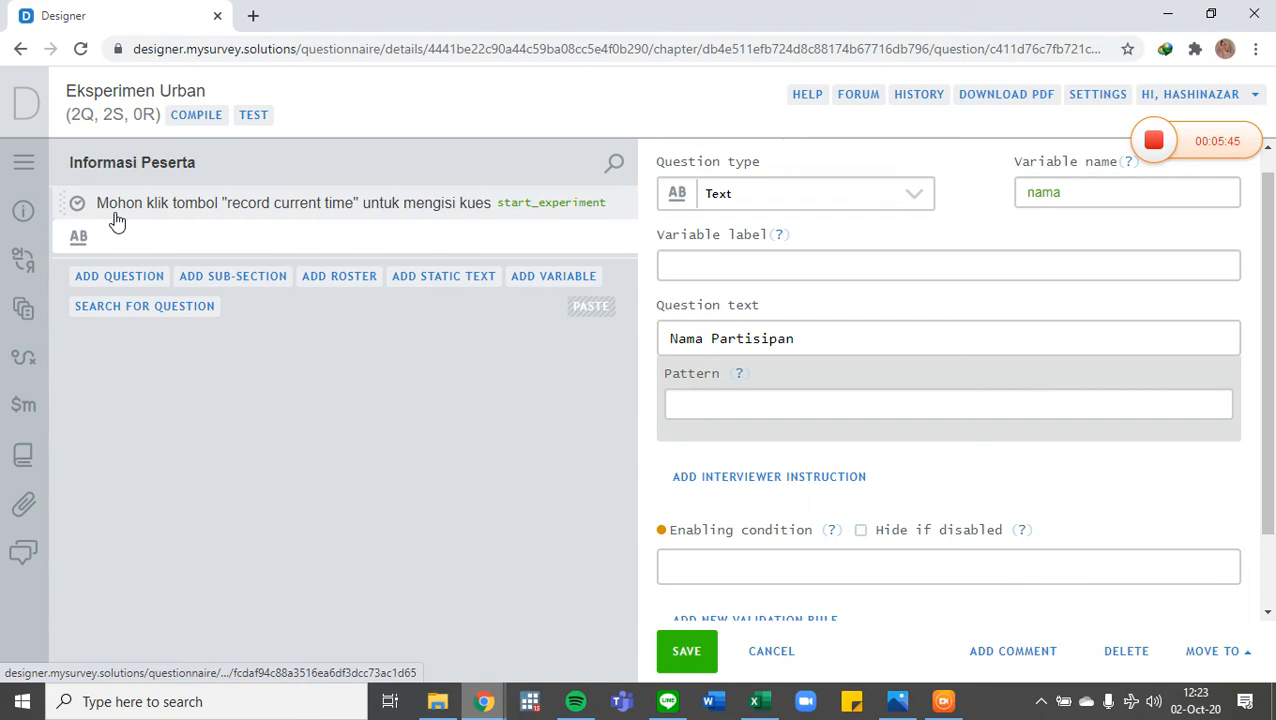
pyautogui.scroll(-1, 975, 428)
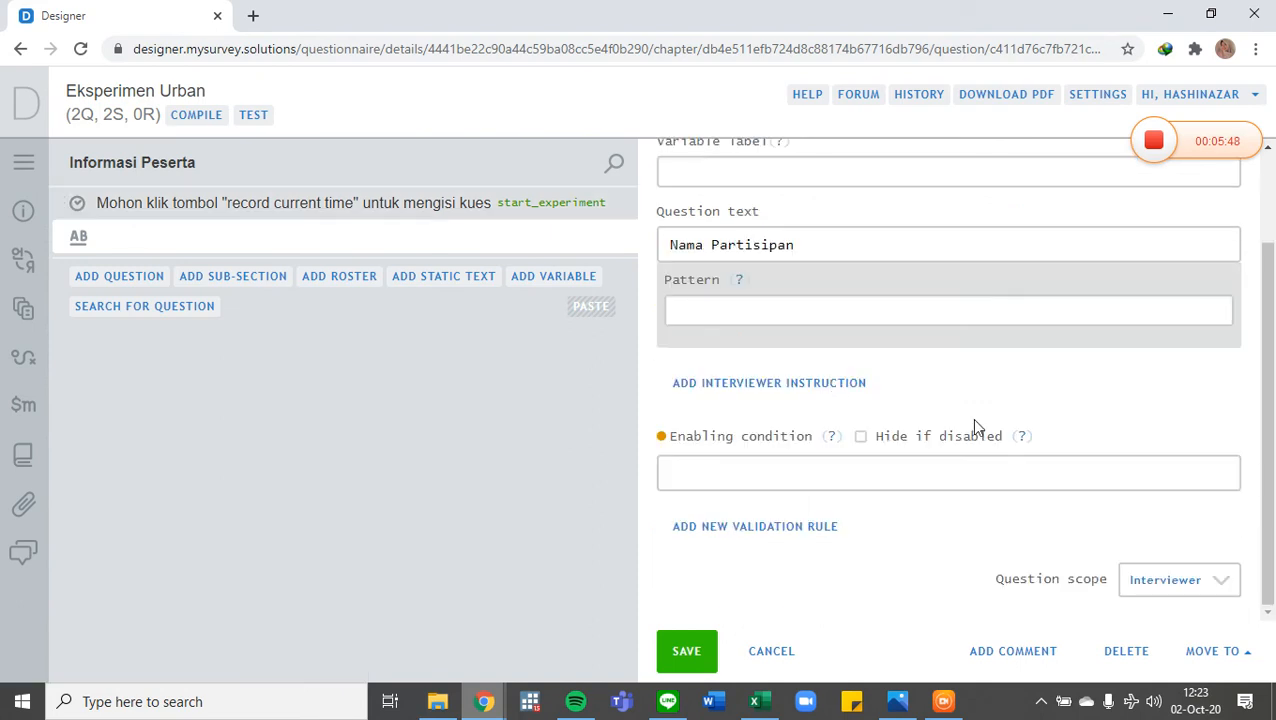
pyautogui.click(767, 474)
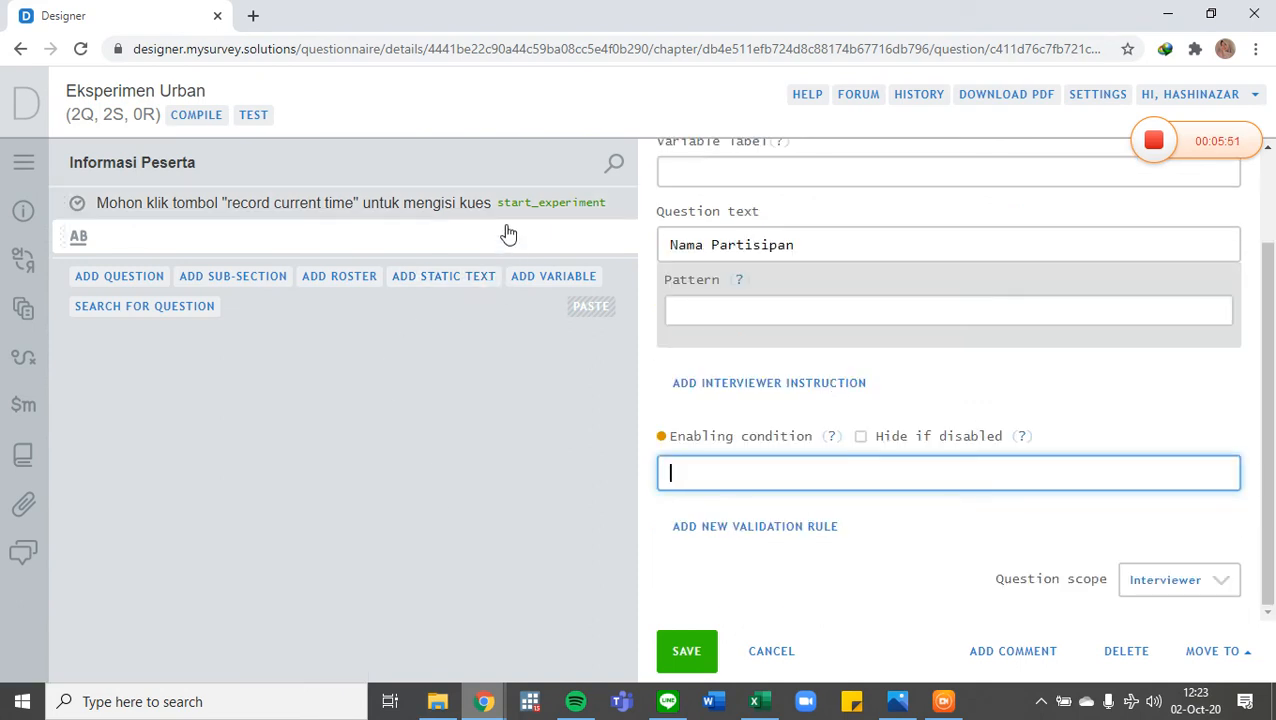
pyautogui.write('st')
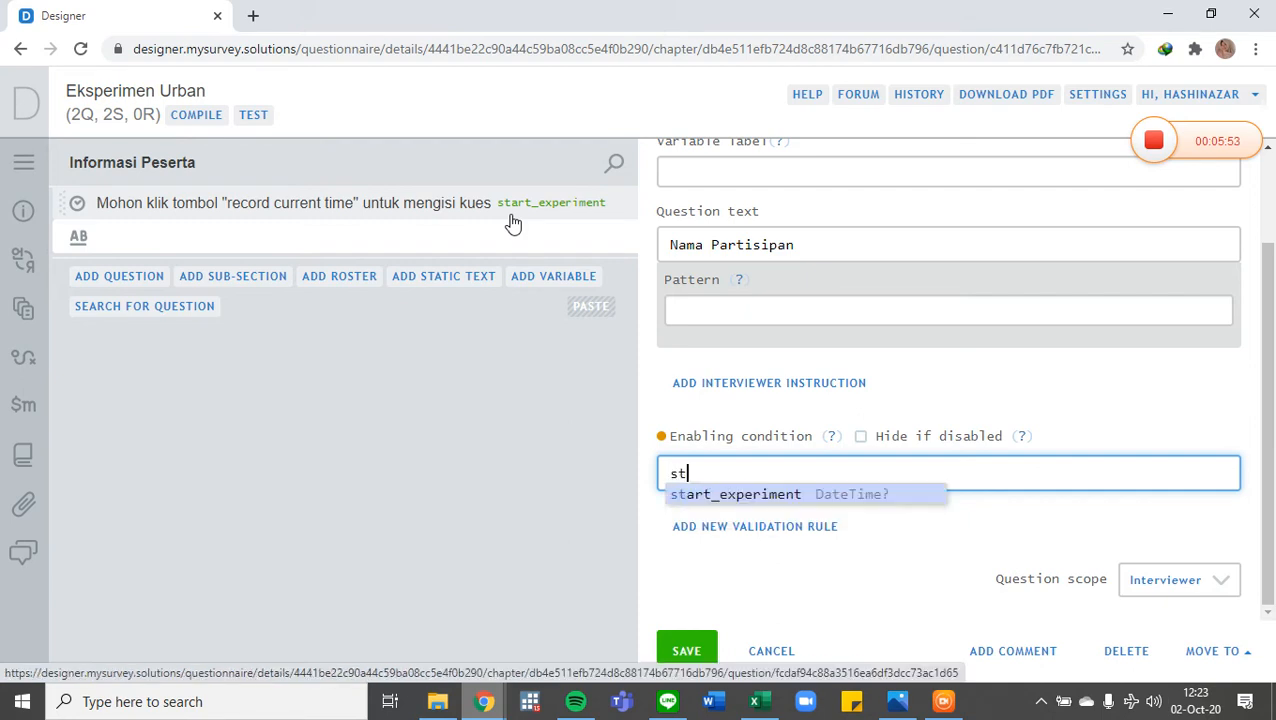
pyautogui.click(688, 494)
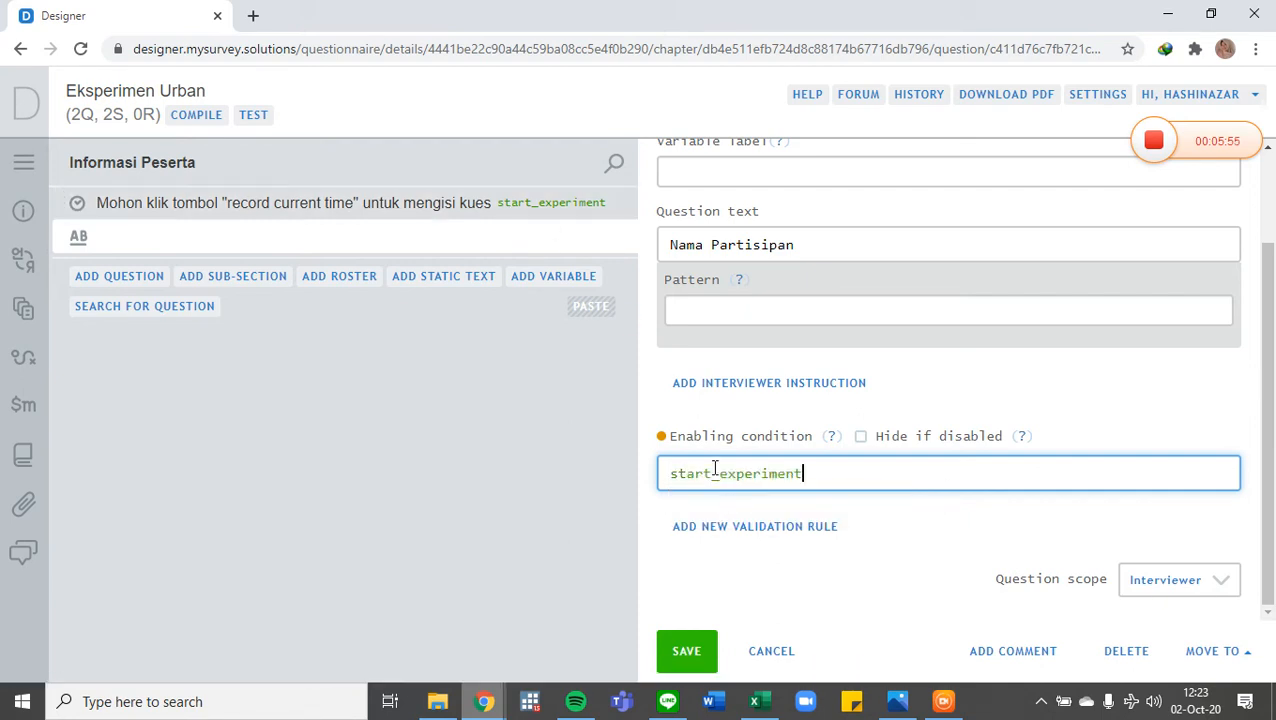
pyautogui.write('!= null')
# - Review the Nama Partisipan question's enabling condition and save the question
pyautogui.hotkey('ctrl', 'a')
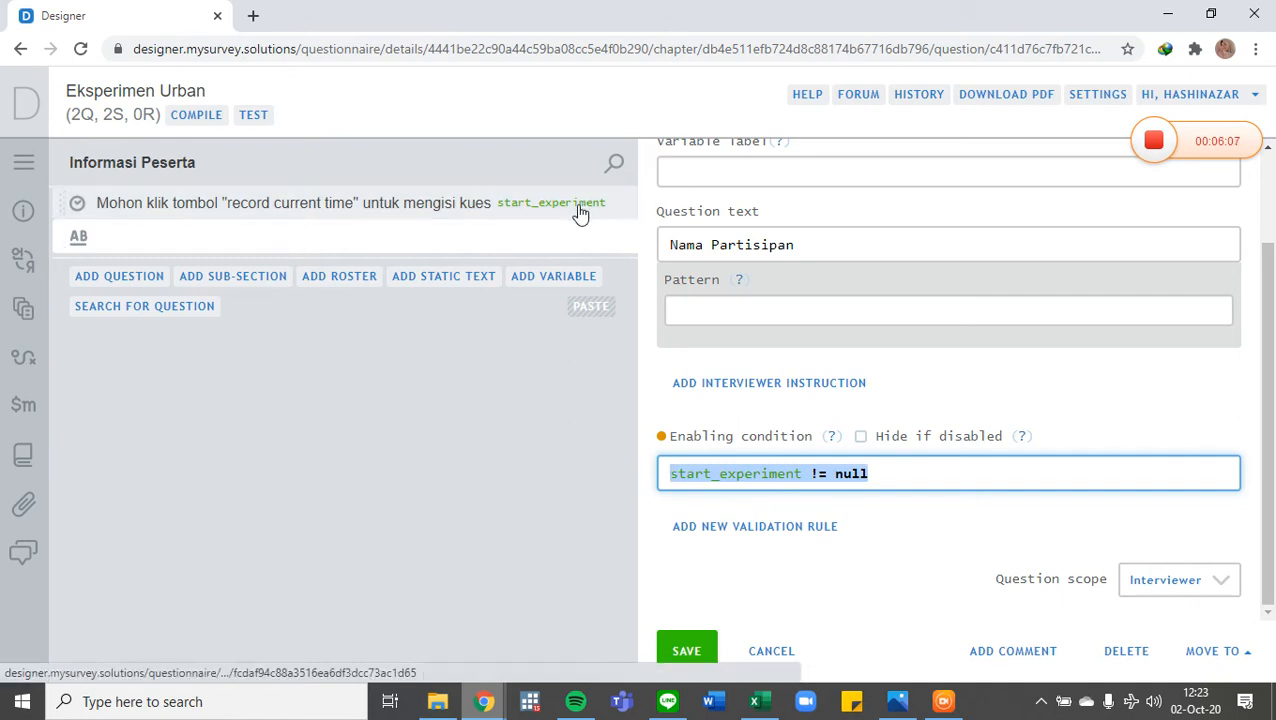
pyautogui.scroll(2, 812, 248)
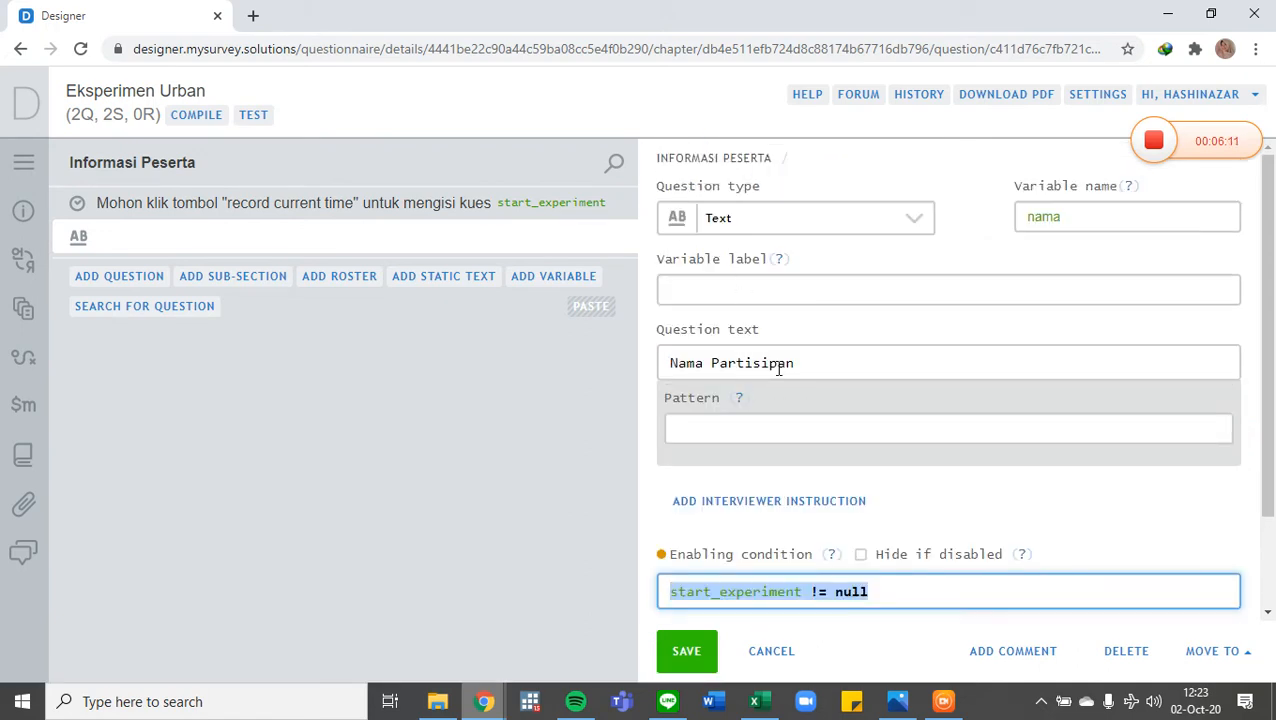
pyautogui.scroll(-1, 778, 368)
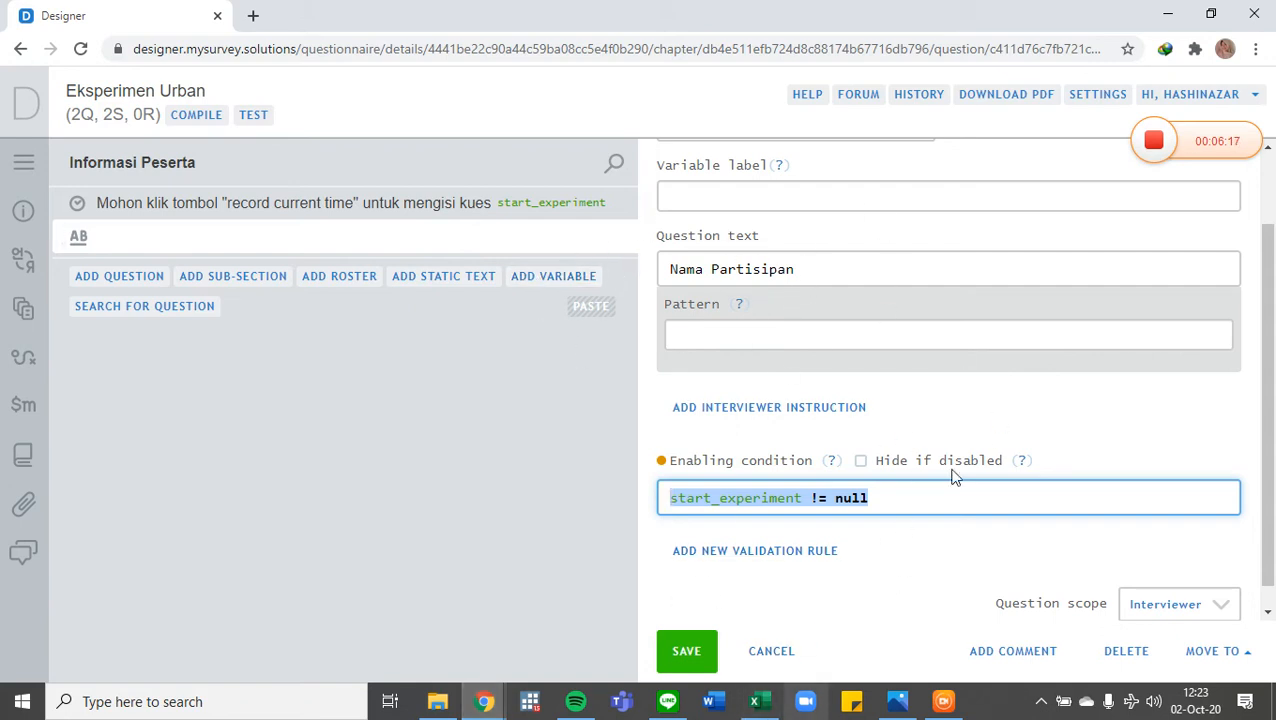
pyautogui.click(917, 497)
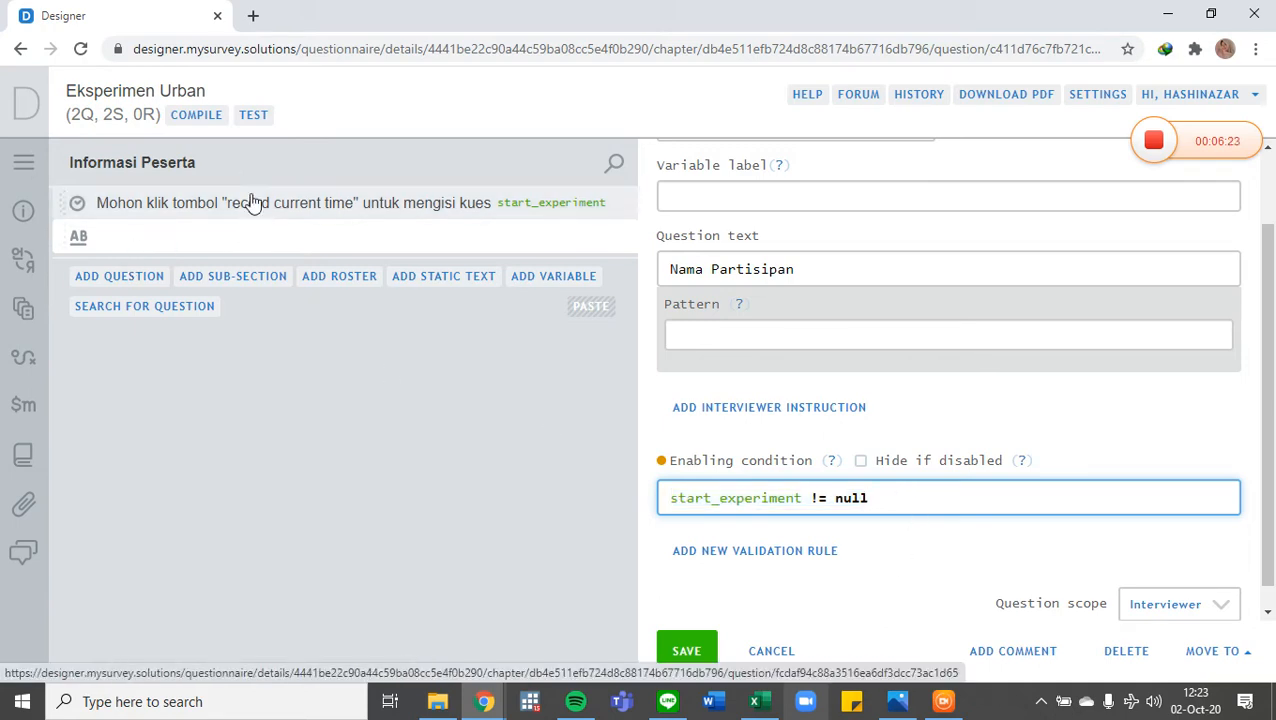
pyautogui.scroll(-1, 850, 440)
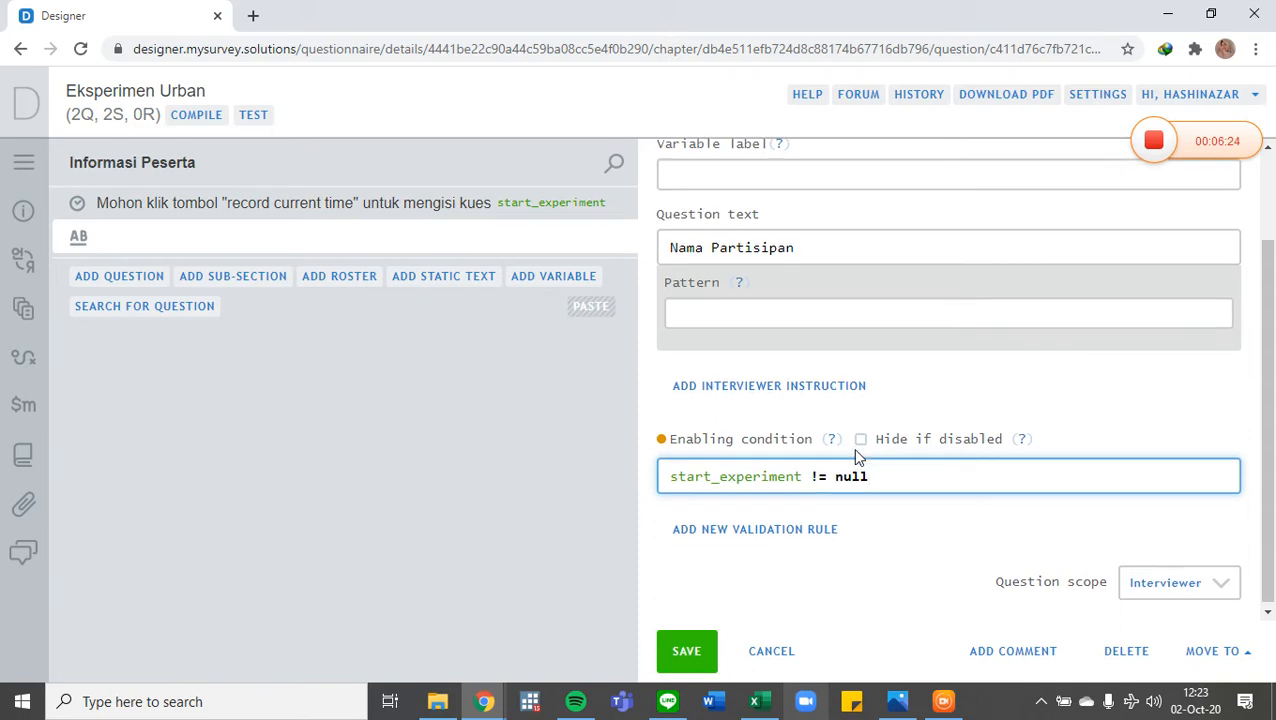
pyautogui.click(697, 634)
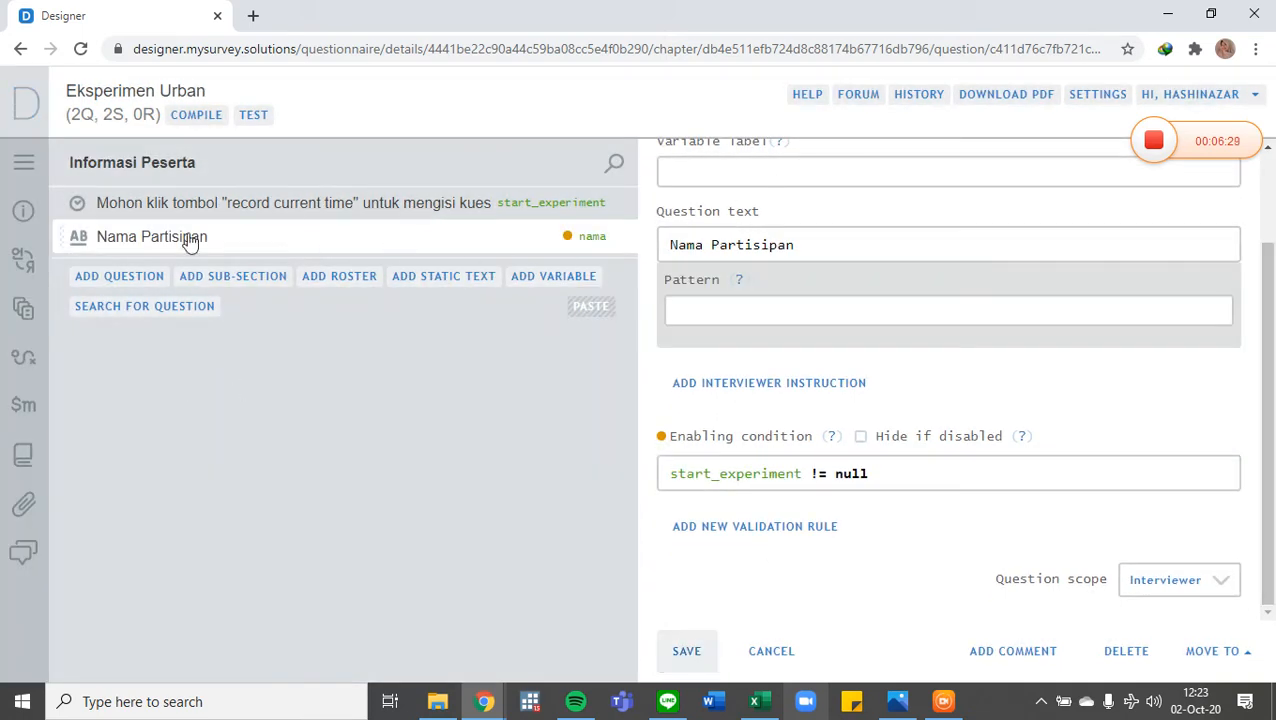
# - Add a Categorical: Single-select question to the Informasi Peserta section with variable name gender and question text "Gender"
pyautogui.click(108, 276)
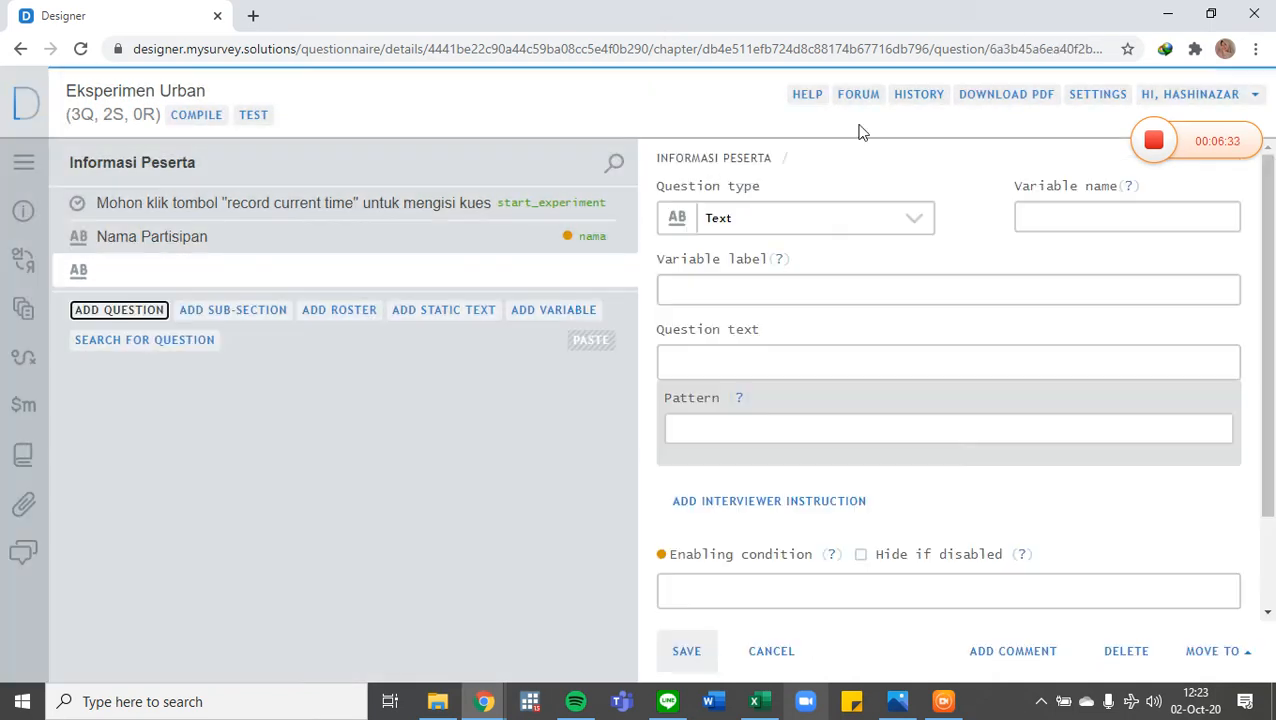
pyautogui.click(906, 219)
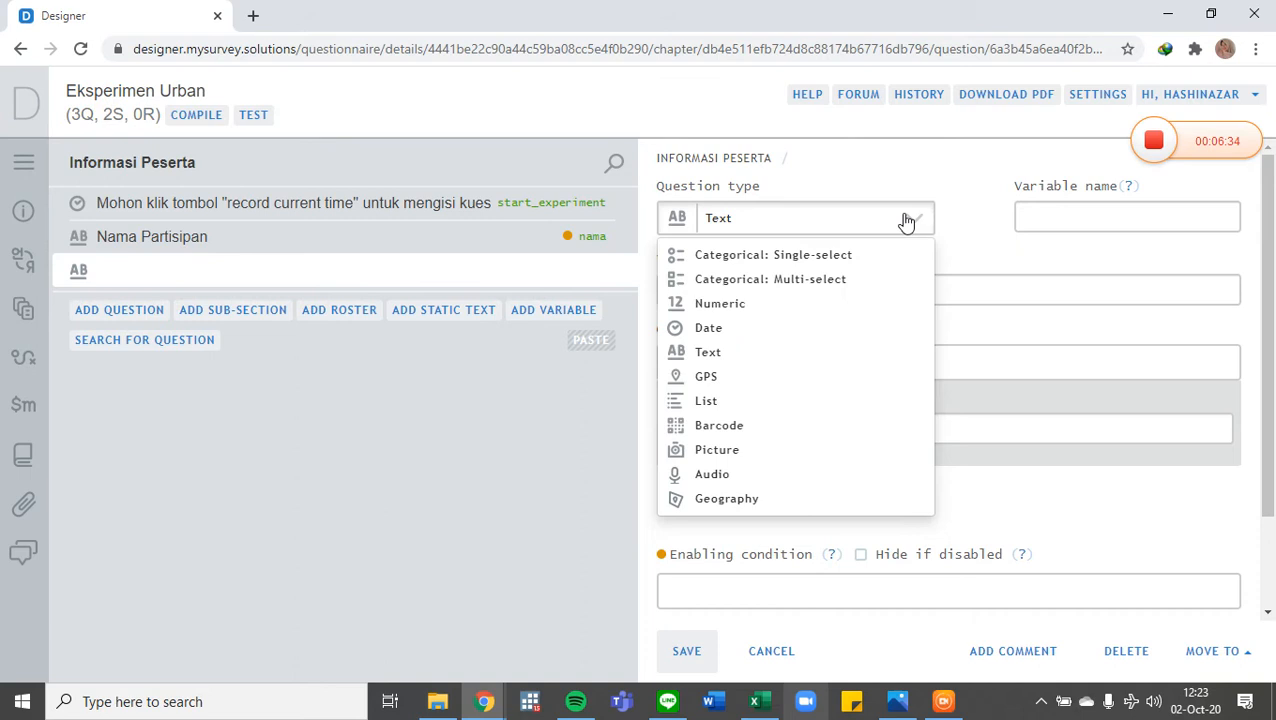
pyautogui.click(820, 257)
pyautogui.click(1071, 228)
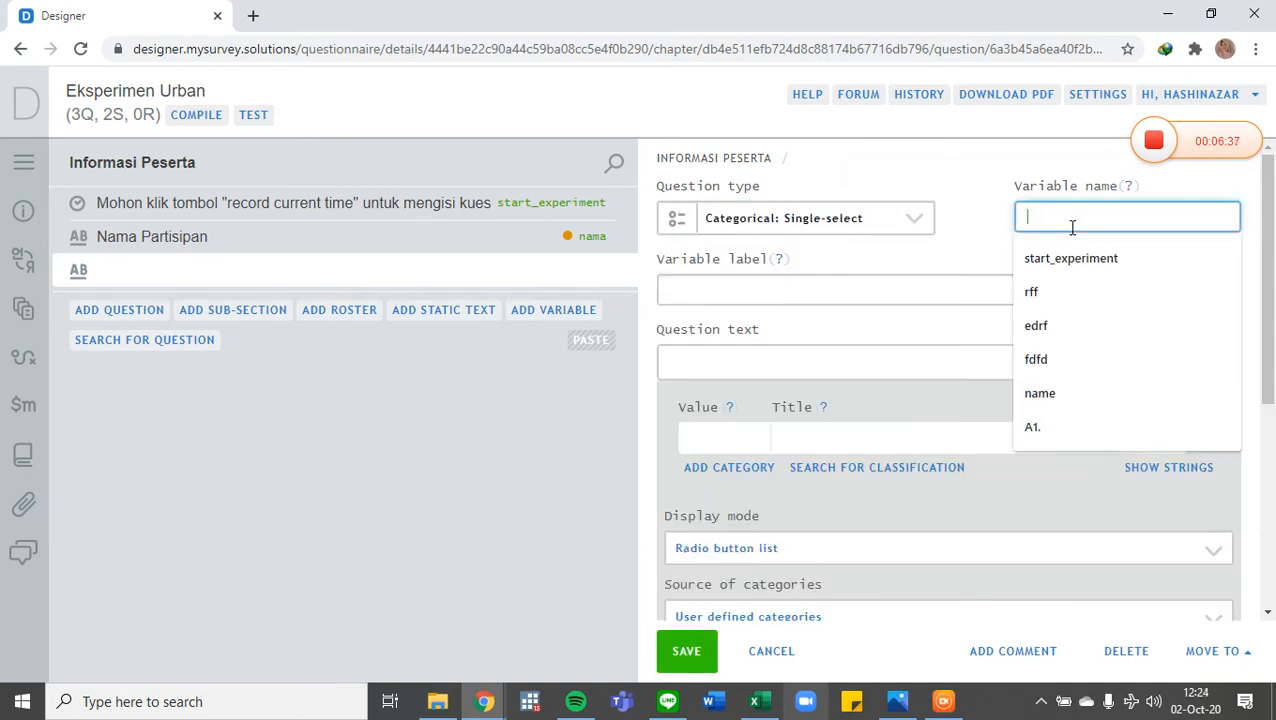
pyautogui.write('gender')
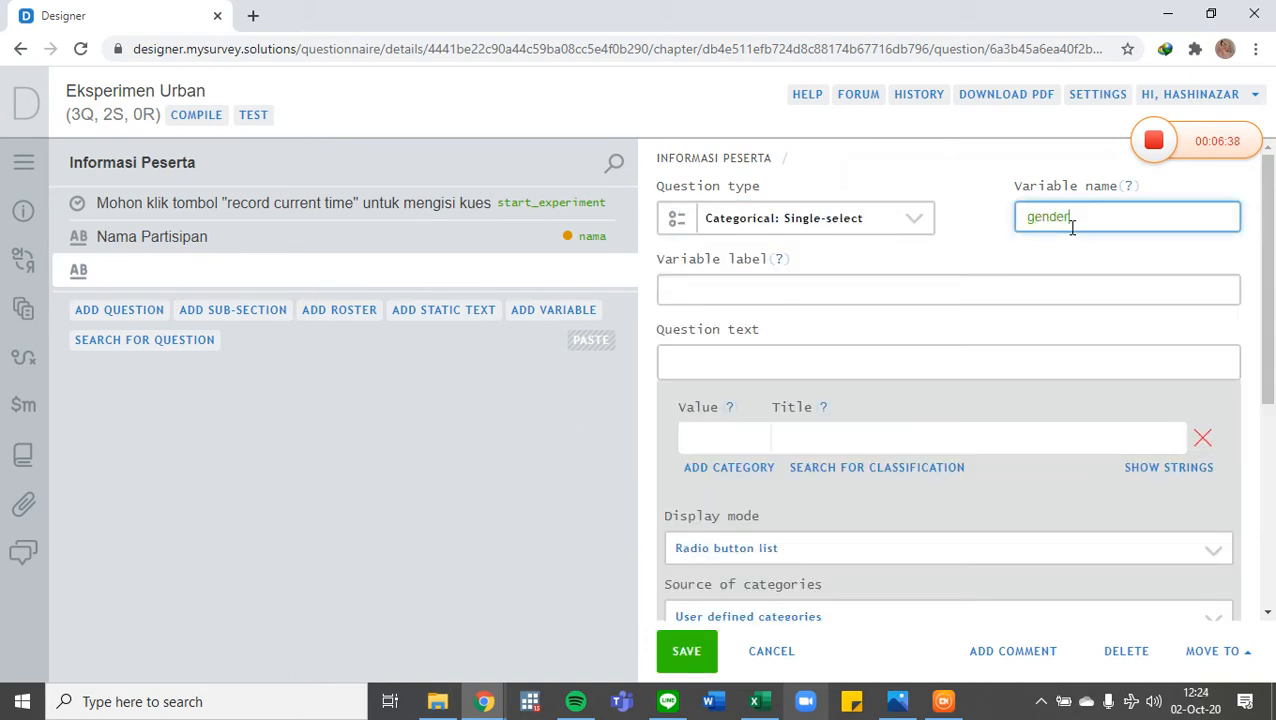
pyautogui.click(910, 360)
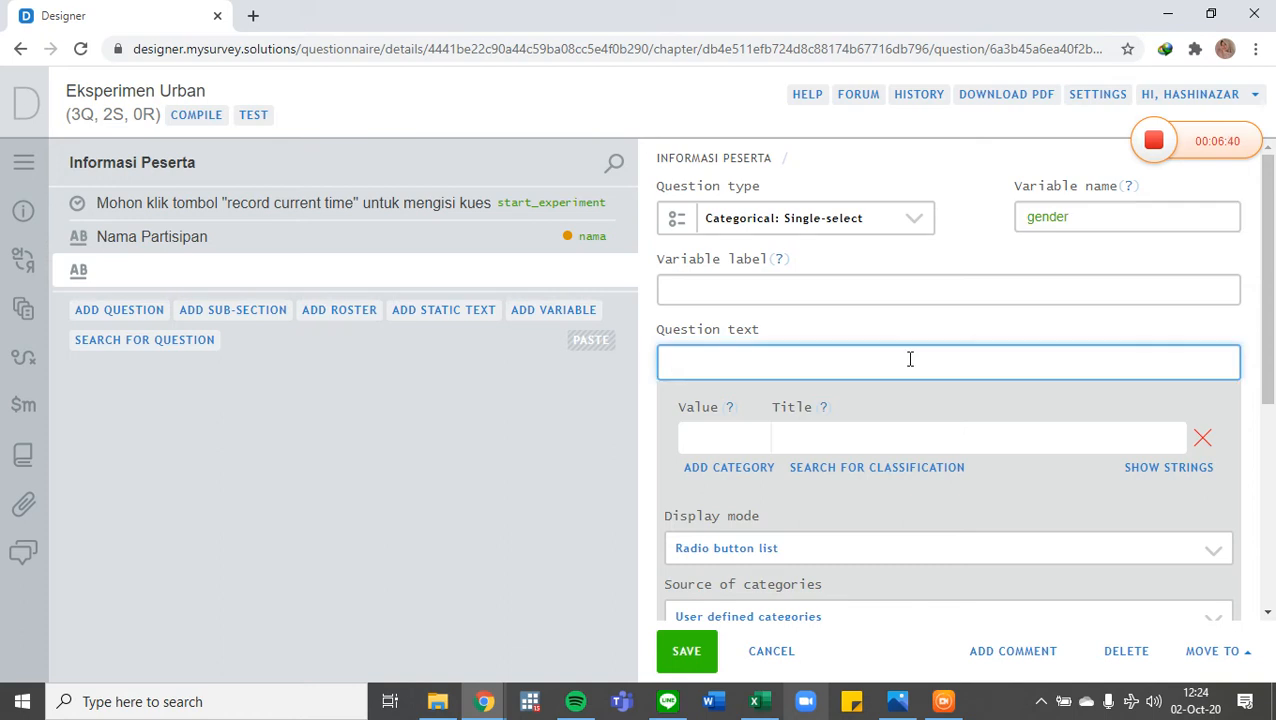
pyautogui.write('Gender')
# - Define the Gender question's first two answer categories as 1 "Perempuan" and 2 "Laki-laki"
pyautogui.click(690, 435)
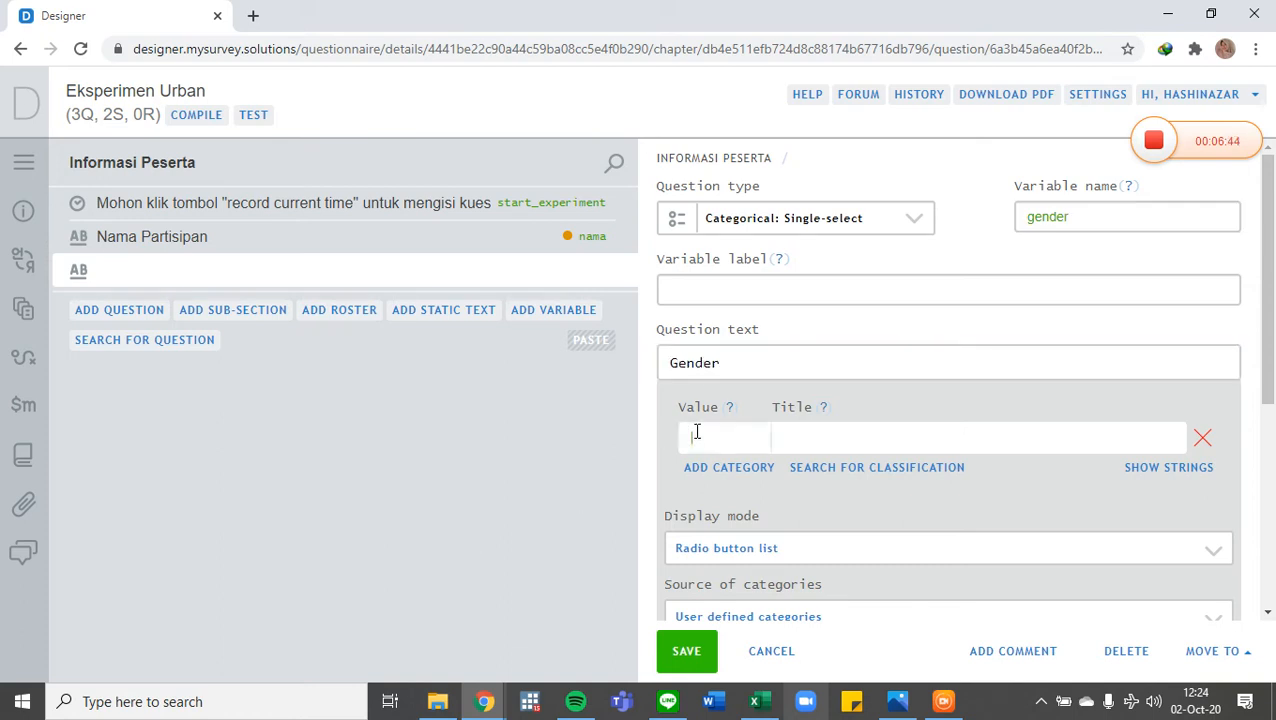
pyautogui.write('1')
pyautogui.click(863, 440)
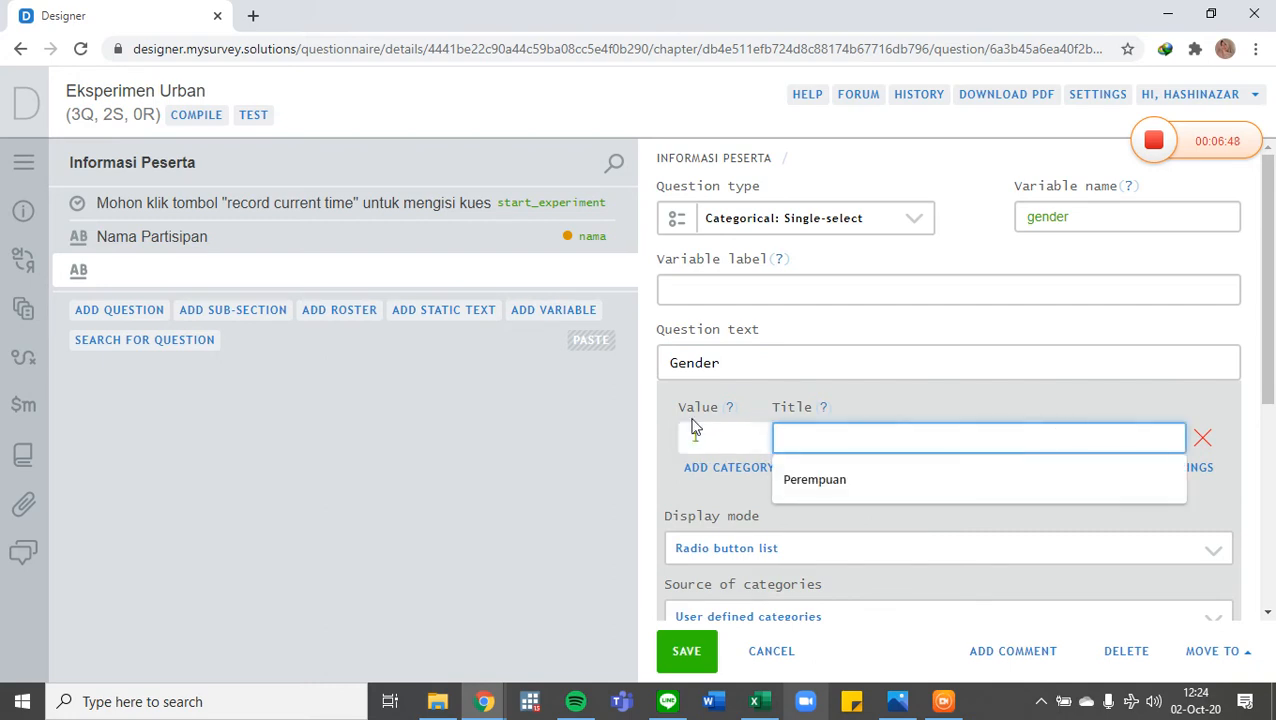
pyautogui.click(938, 480)
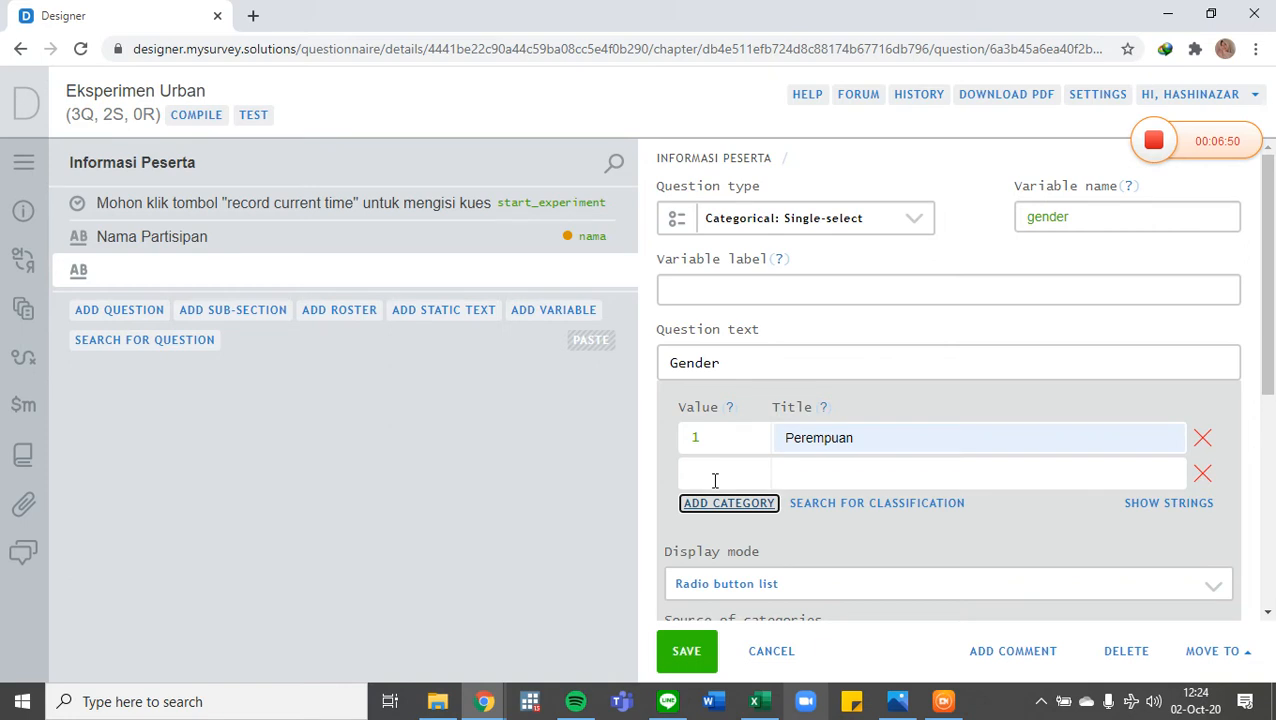
pyautogui.click(714, 478)
pyautogui.write('2')
pyautogui.click(922, 472)
pyautogui.write('L')
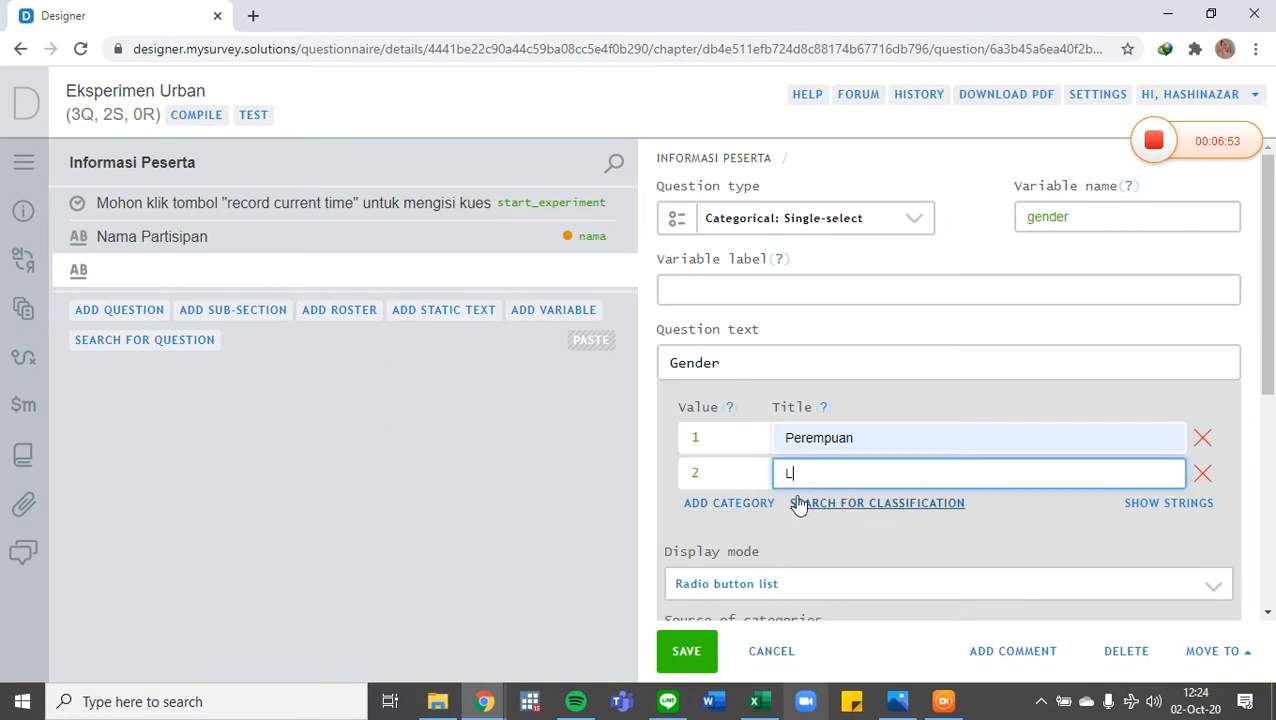
pyautogui.write('aki-laki')
# - Add a third category with value 3 and title "Memilih tidak menjawab" to the Gender question, and save it
pyautogui.click(735, 505)
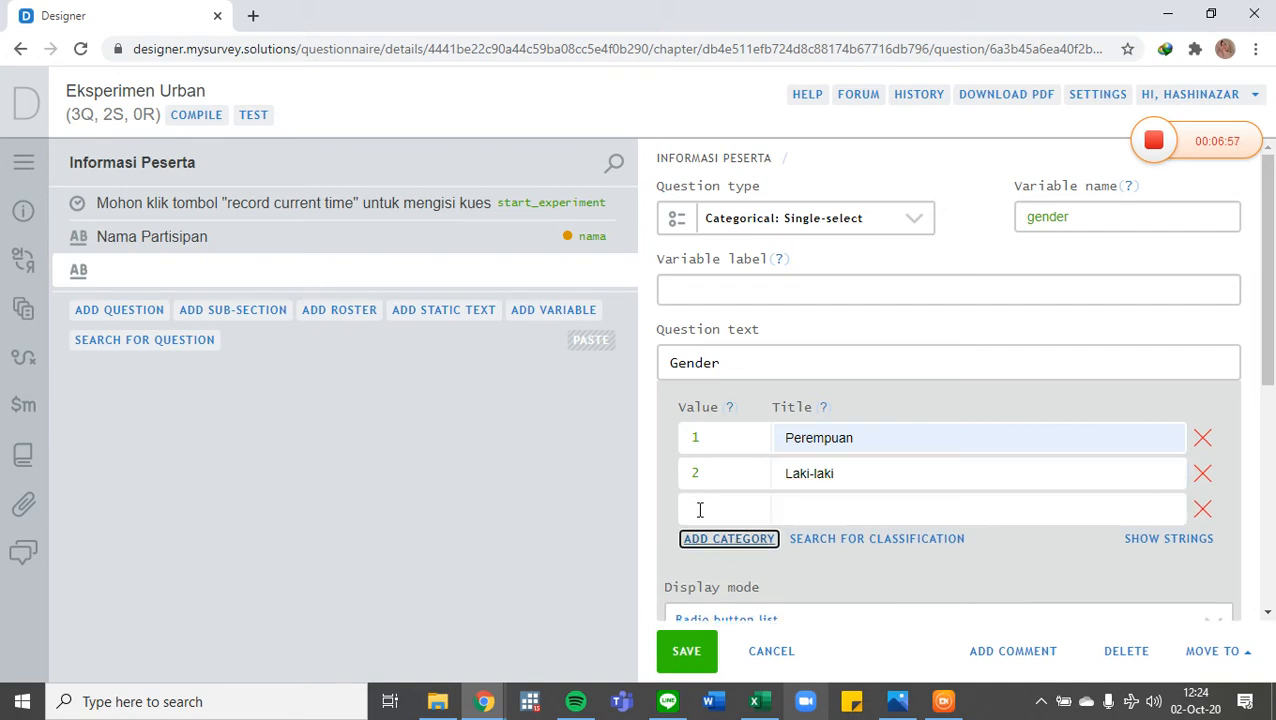
pyautogui.click(700, 511)
pyautogui.write('3')
pyautogui.click(832, 512)
pyautogui.write('M')
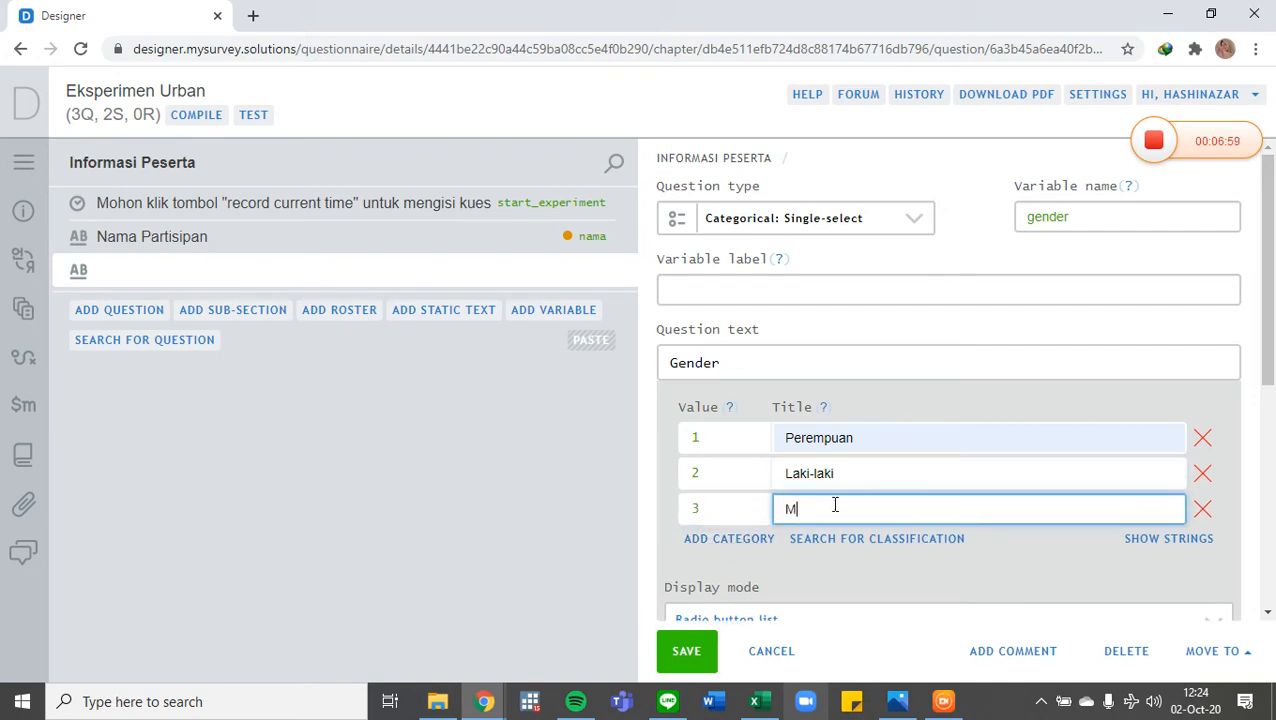
pyautogui.write('emilih tidak menjawab')
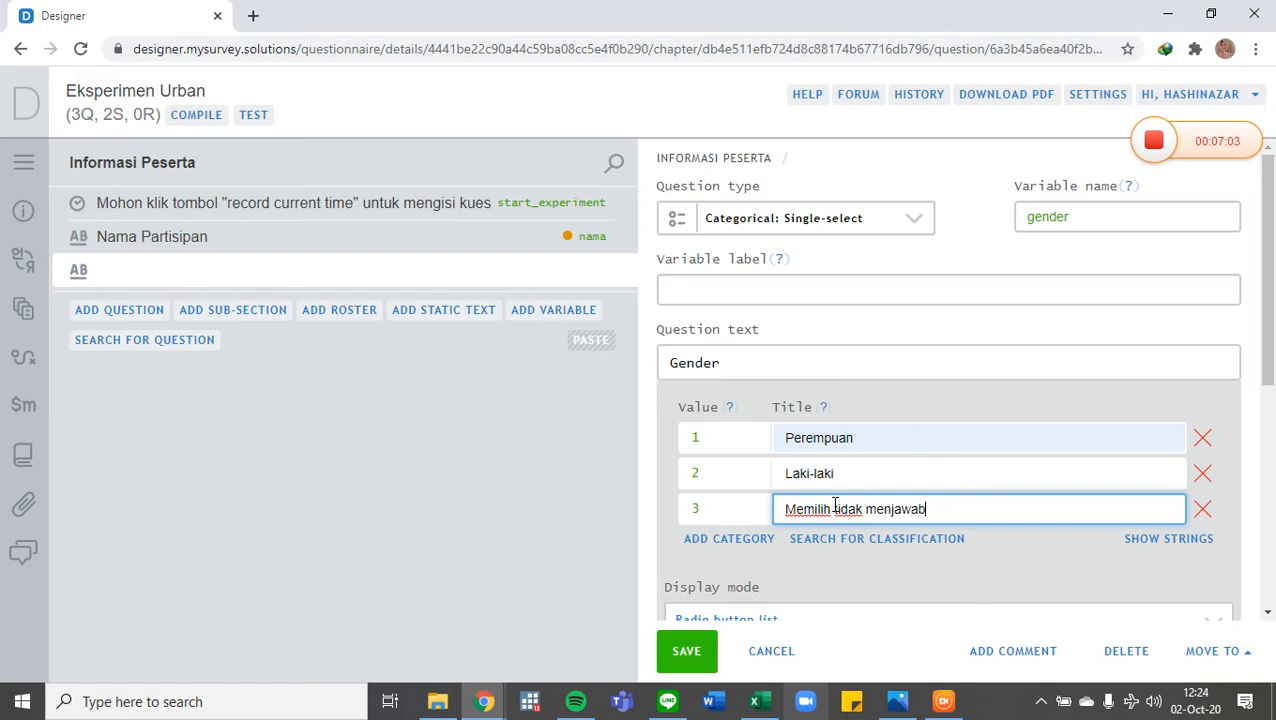
pyautogui.scroll(-2, 757, 441)
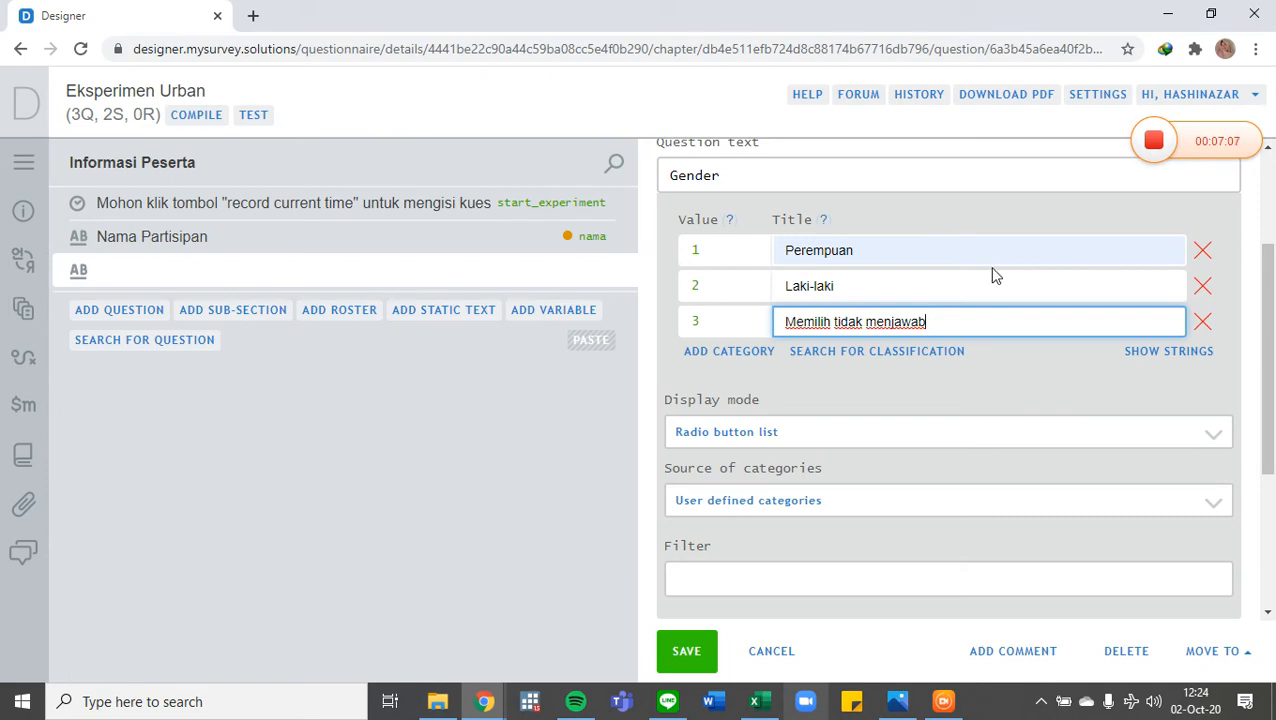
pyautogui.click(684, 660)
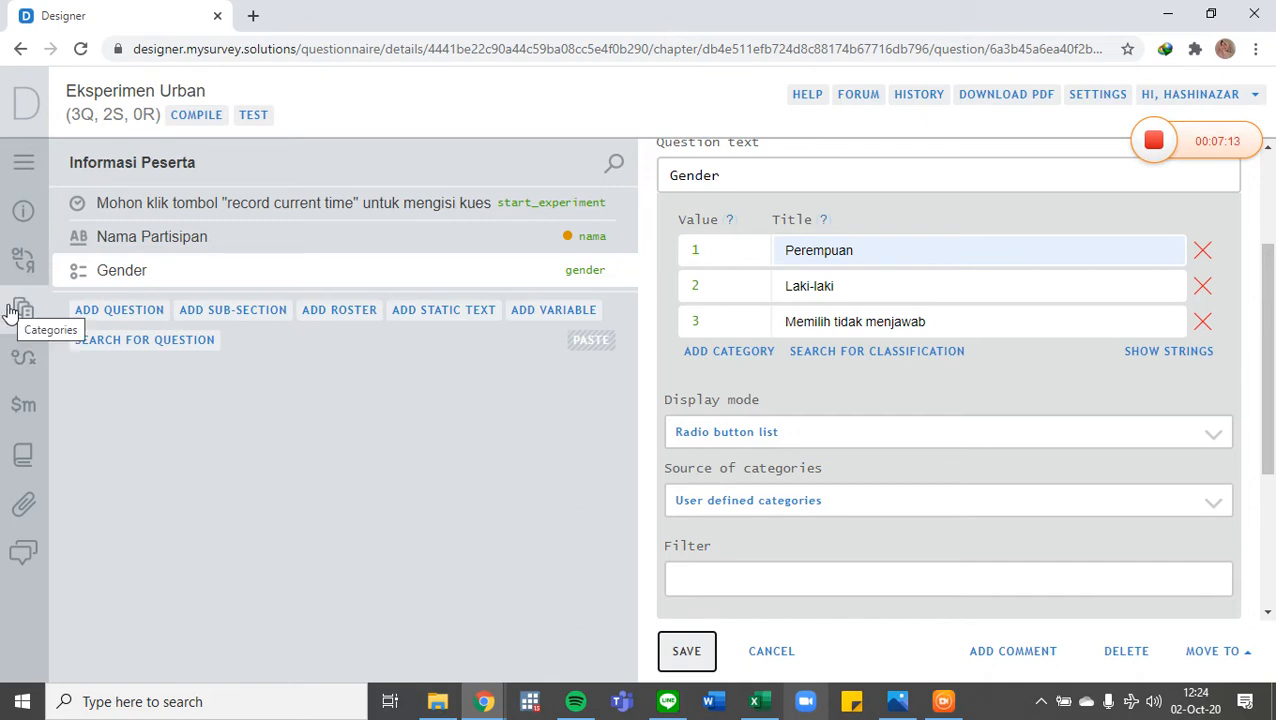
# - Try Reusable categories as the Gender question's source of categories, and switch the source back to User defined categories
pyautogui.click(1062, 505)
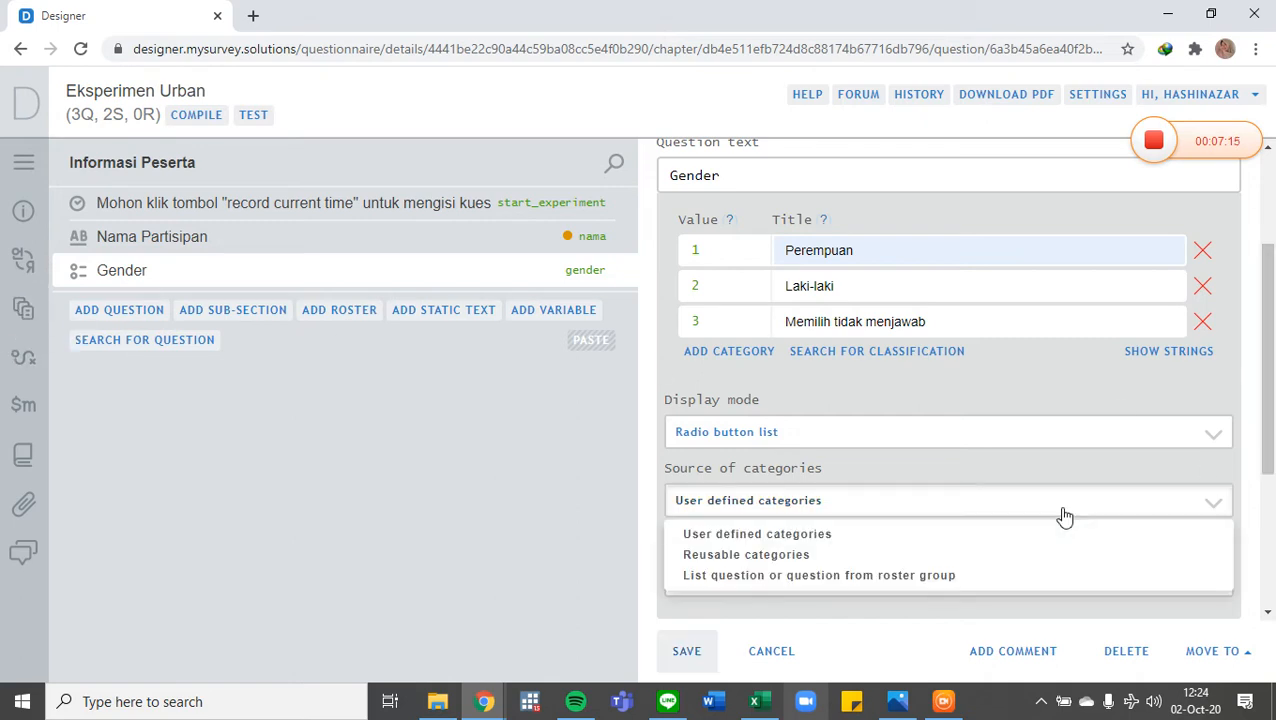
pyautogui.click(776, 554)
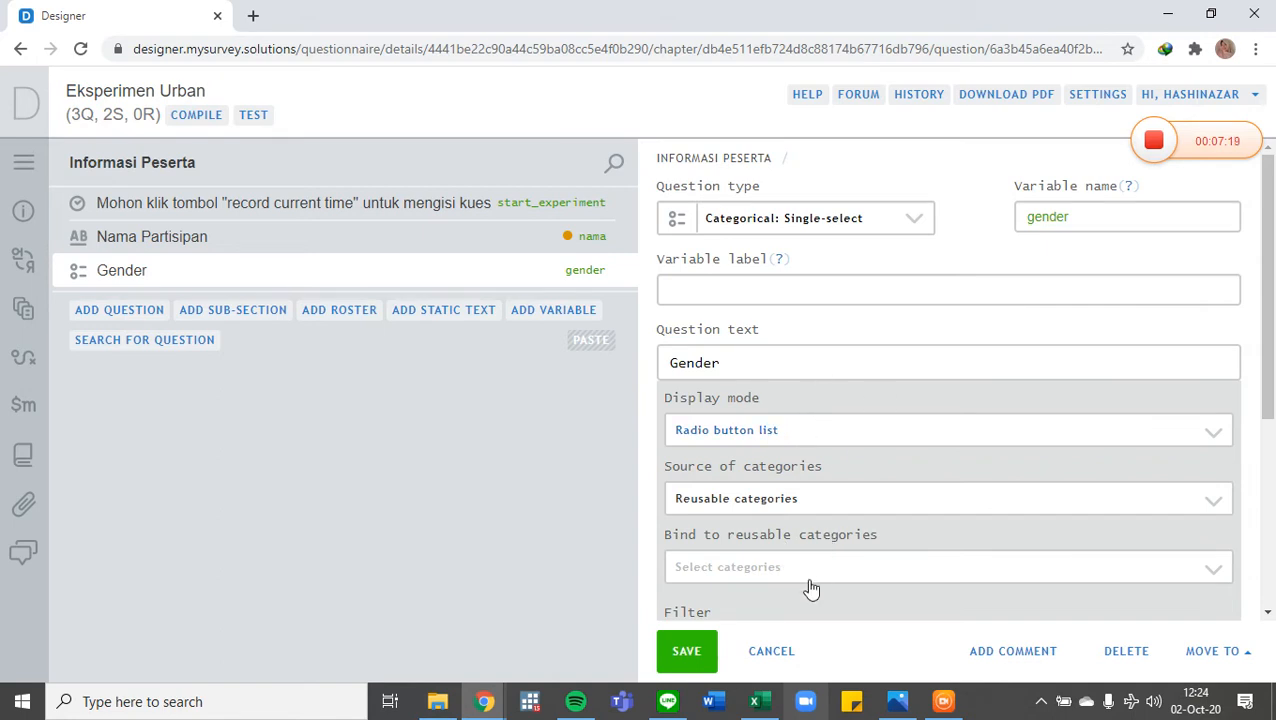
pyautogui.click(811, 582)
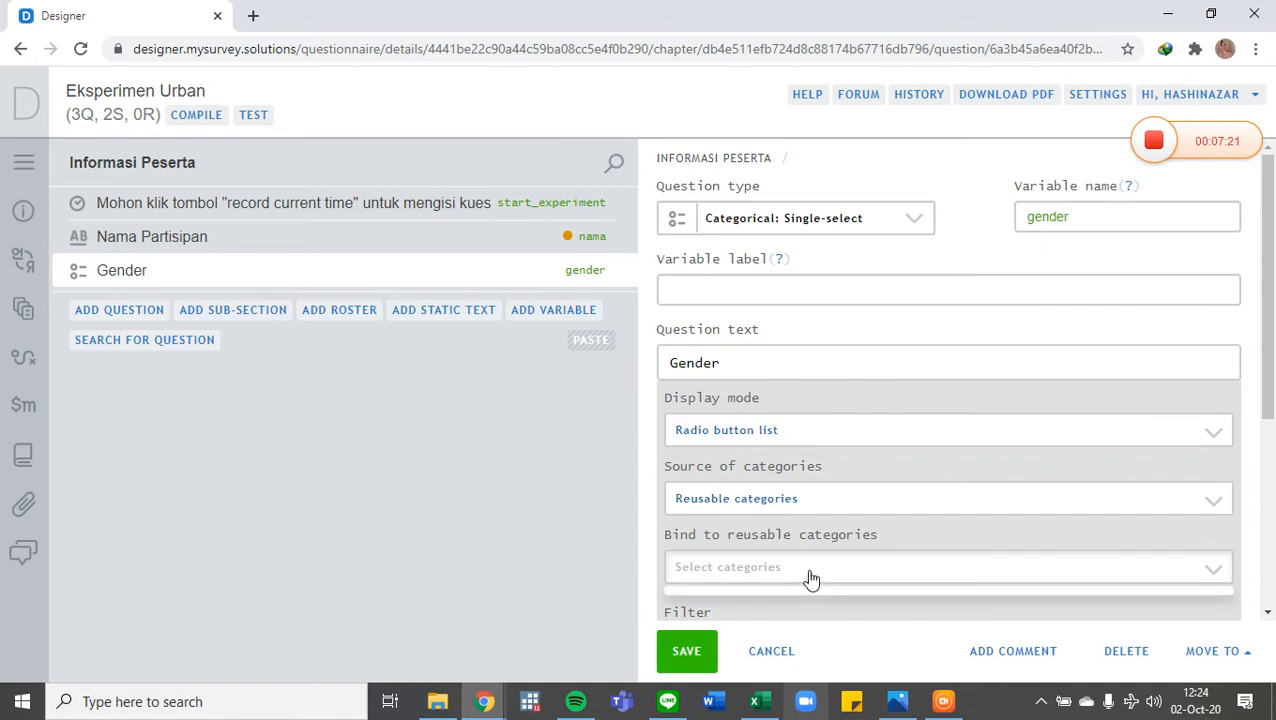
pyautogui.scroll(-1, 808, 578)
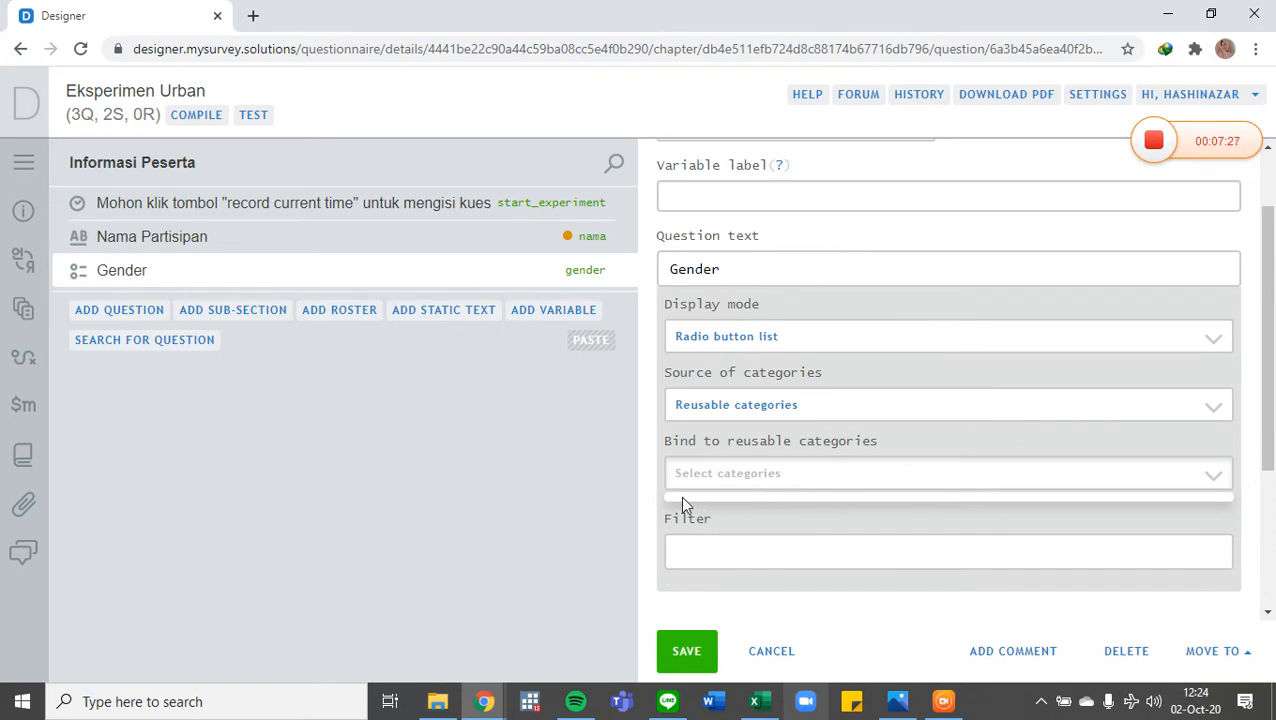
pyautogui.click(765, 487)
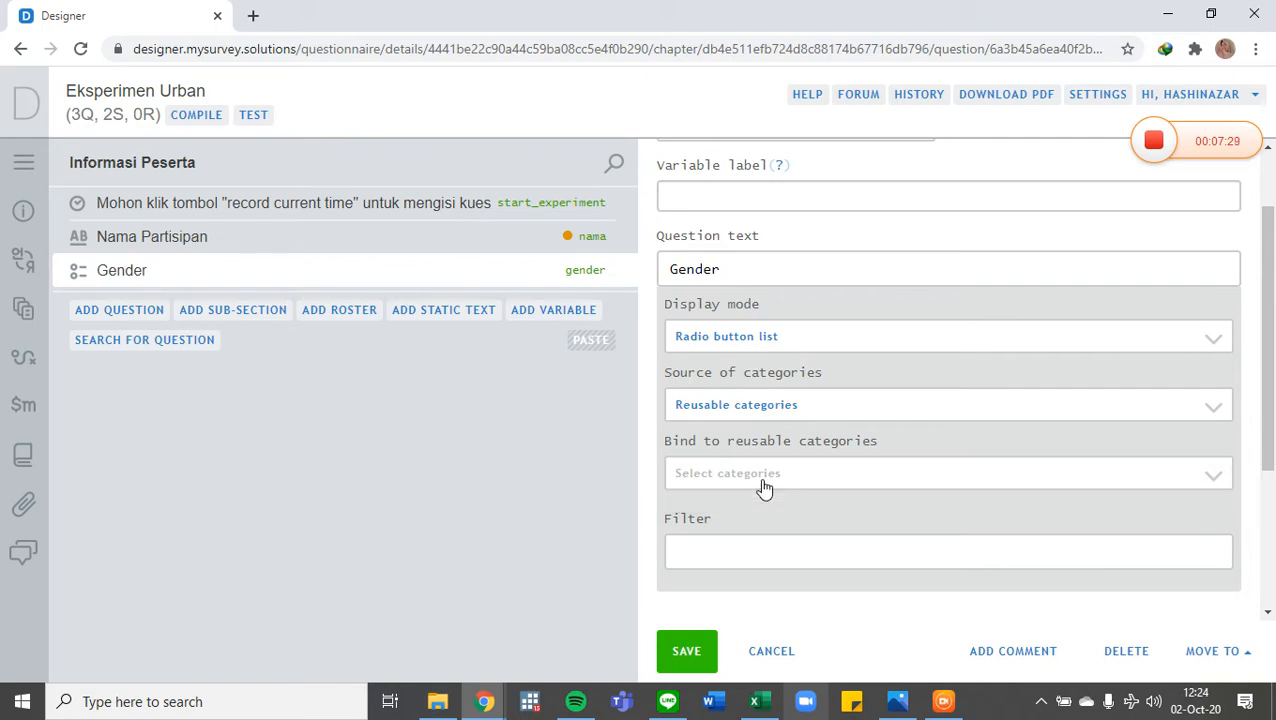
pyautogui.click(1183, 409)
pyautogui.click(731, 440)
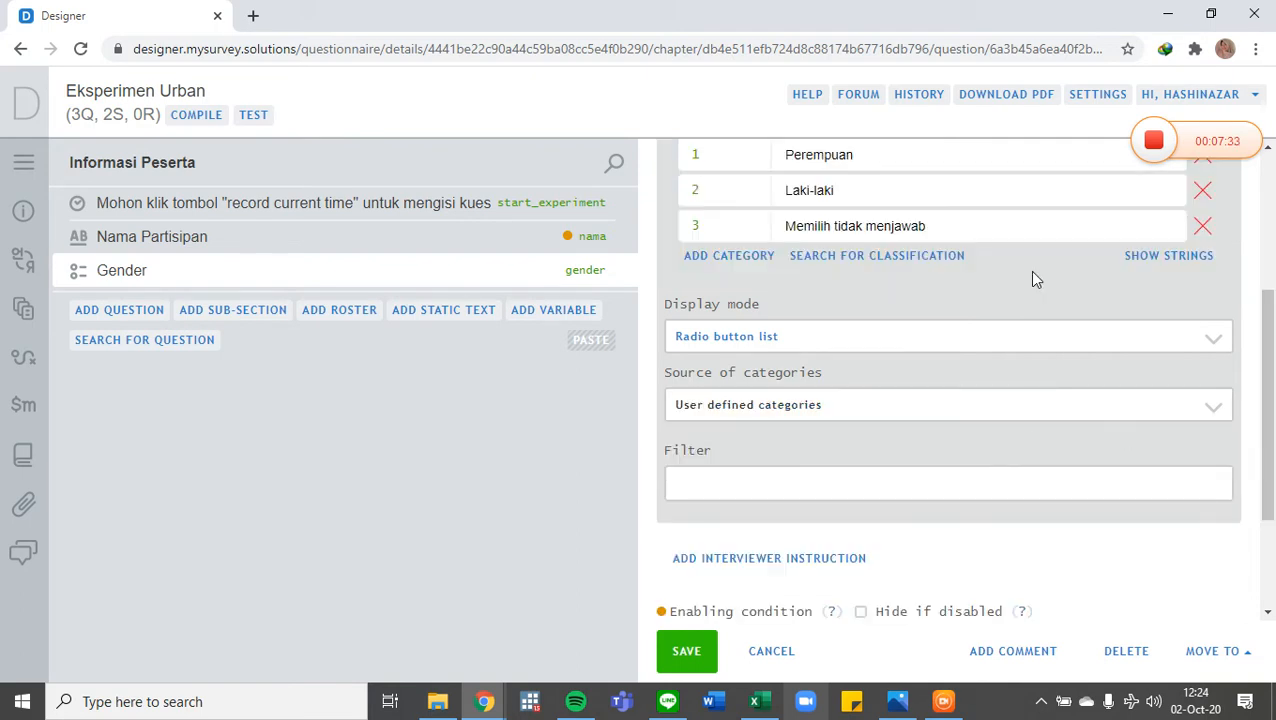
pyautogui.scroll(3, 1033, 272)
pyautogui.scroll(-5, 1031, 280)
pyautogui.scroll(5, 1031, 295)
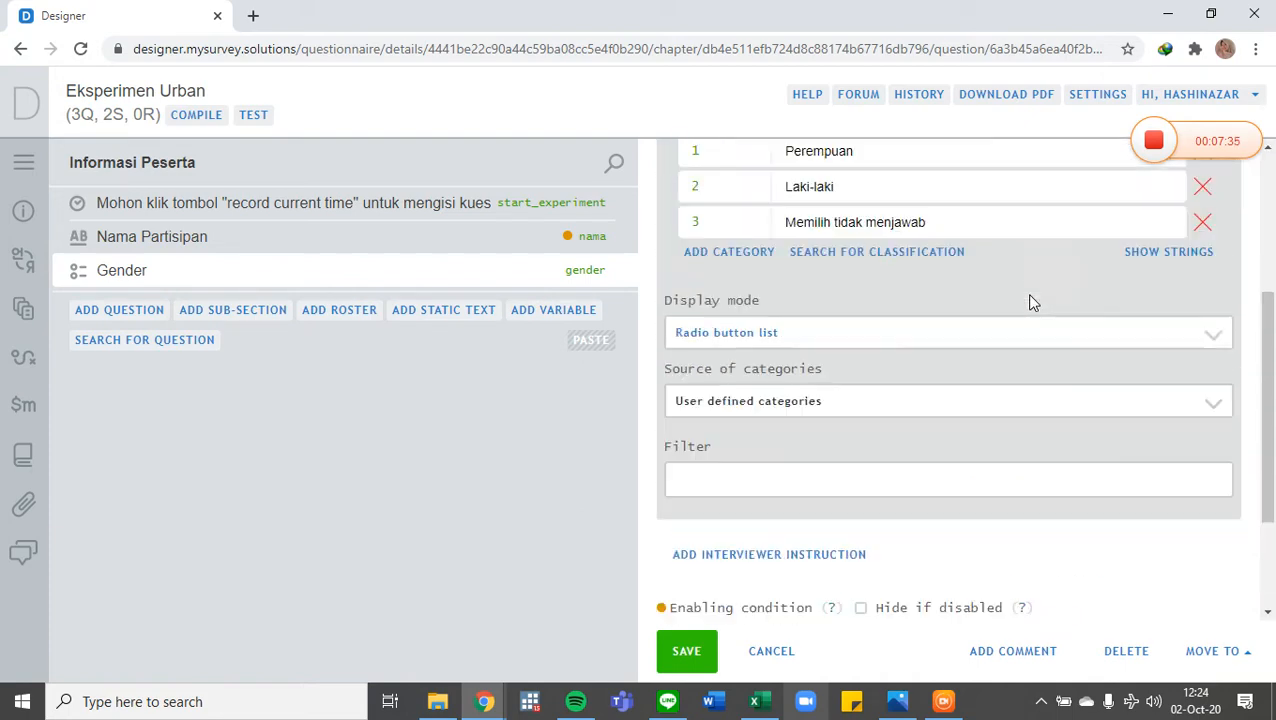
pyautogui.scroll(-5, 1031, 295)
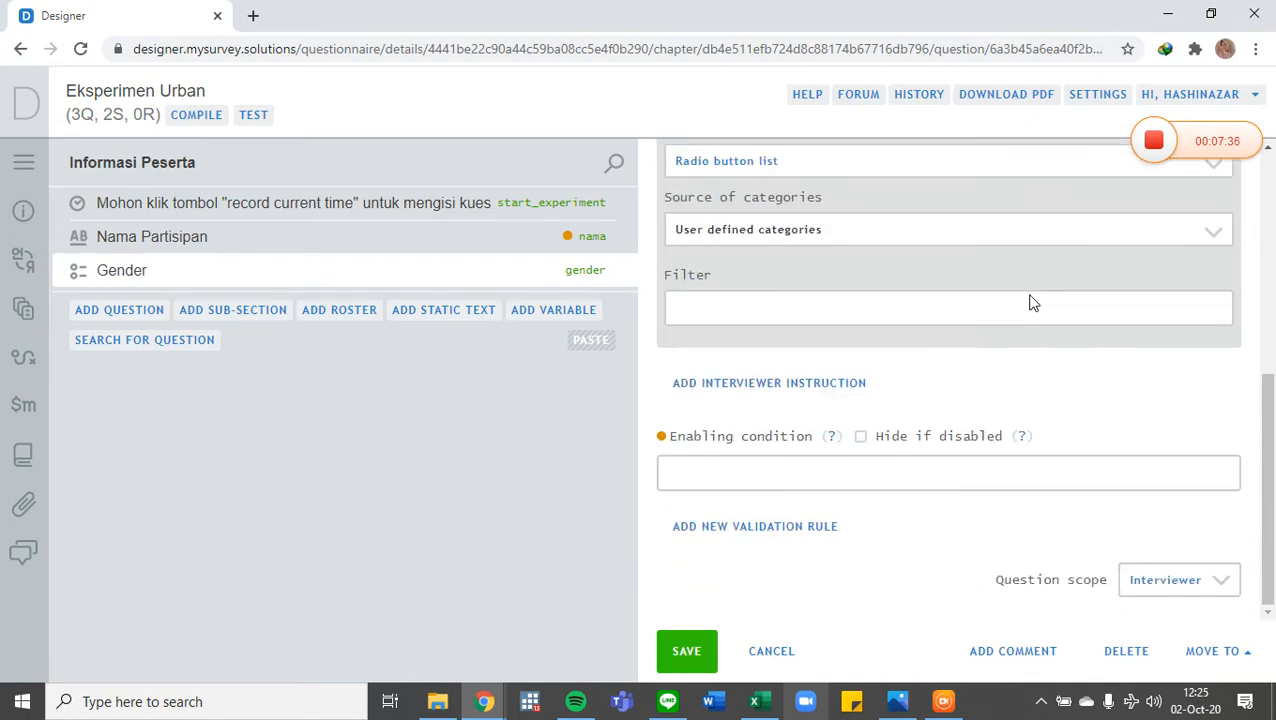
# - Try nama != null as the Gender question's enabling condition, and clear the condition again
pyautogui.scroll(4, 1000, 315)
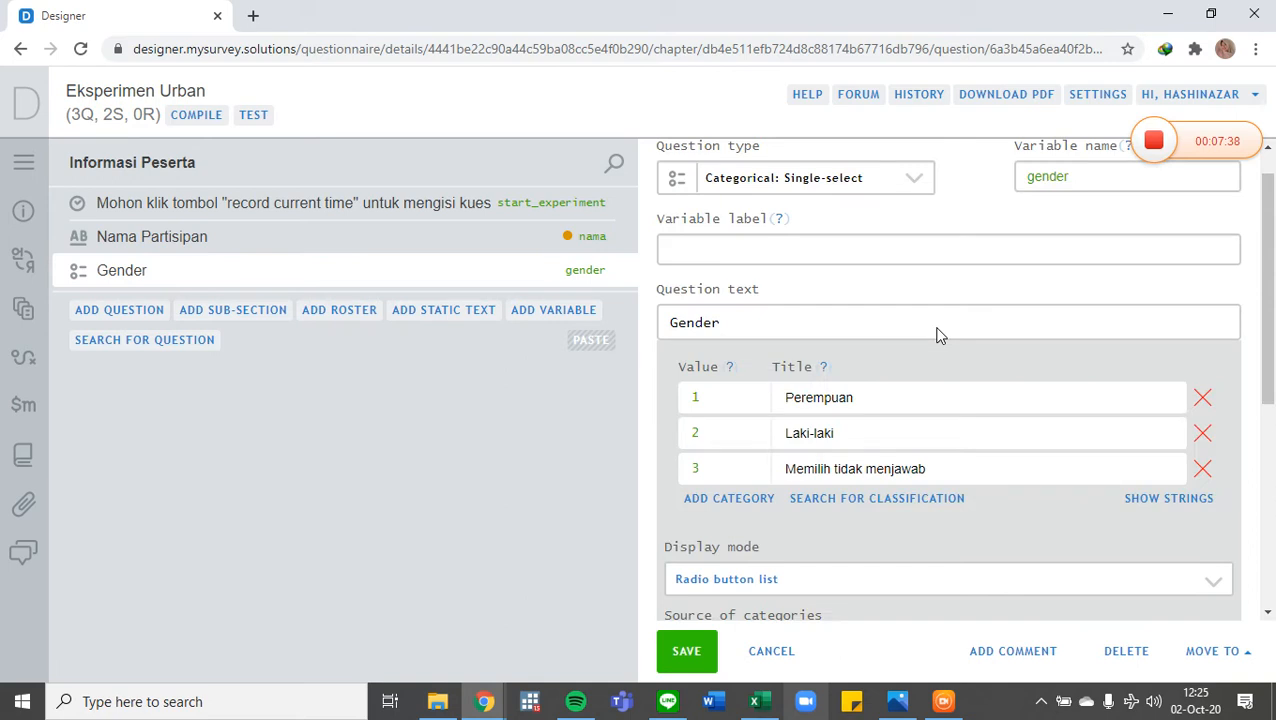
pyautogui.scroll(1, 950, 333)
pyautogui.scroll(-4, 900, 332)
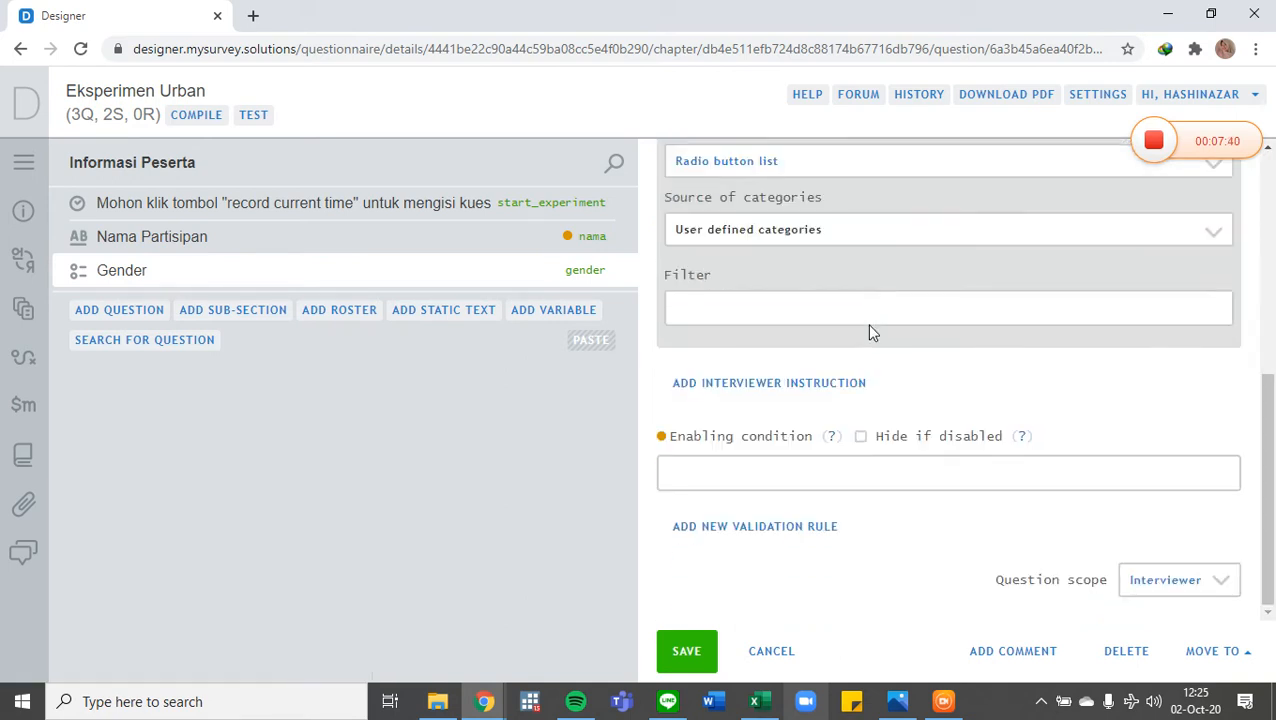
pyautogui.click(771, 476)
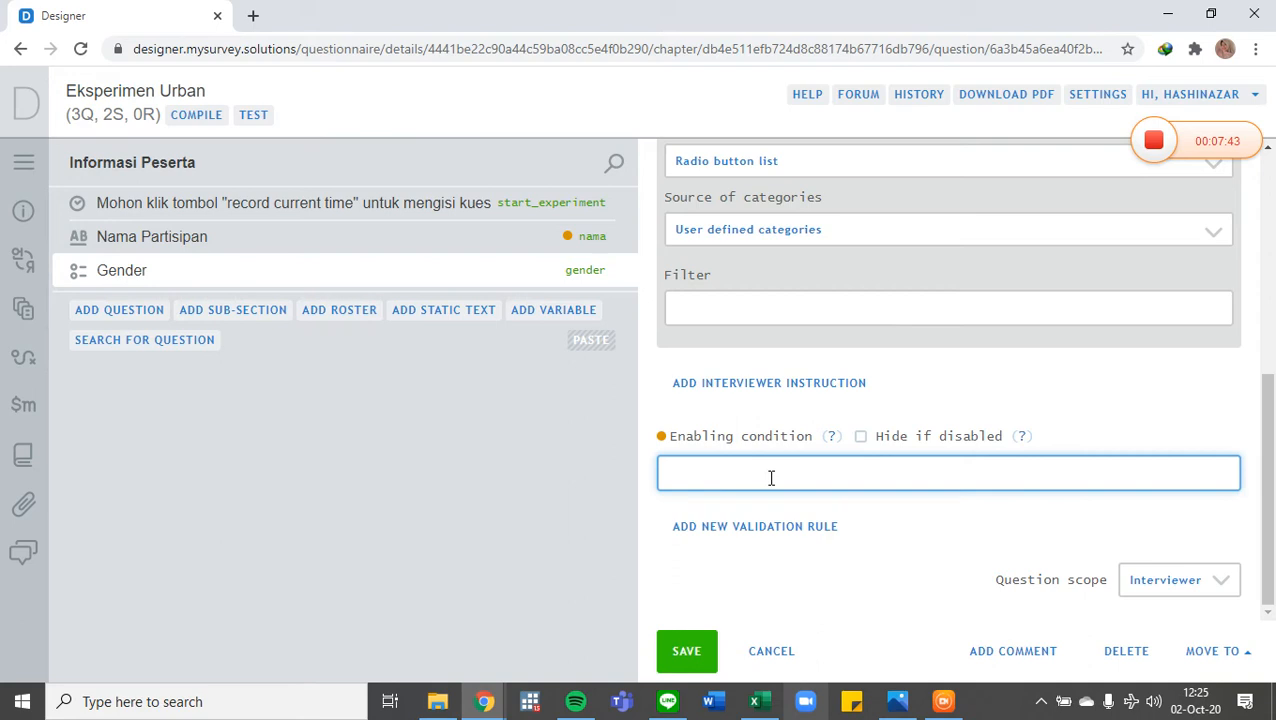
pyautogui.write('nama != null')
pyautogui.scroll(5, 727, 270)
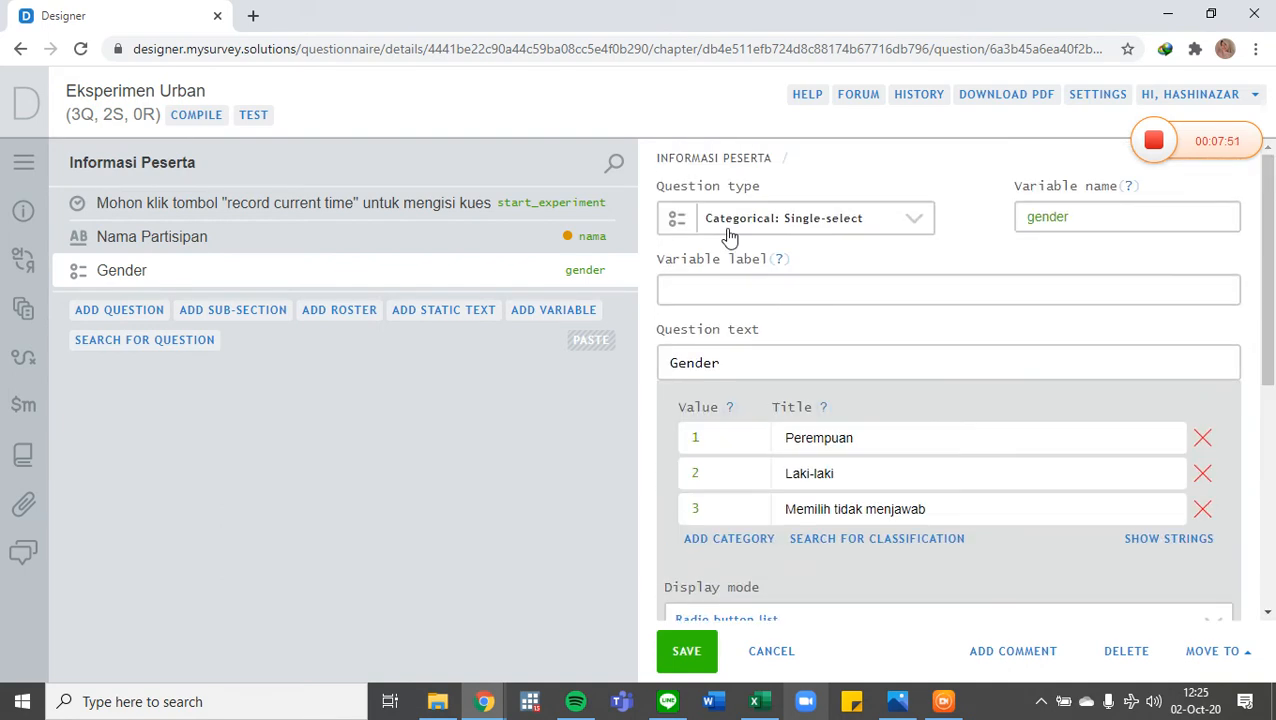
pyautogui.scroll(-5, 745, 425)
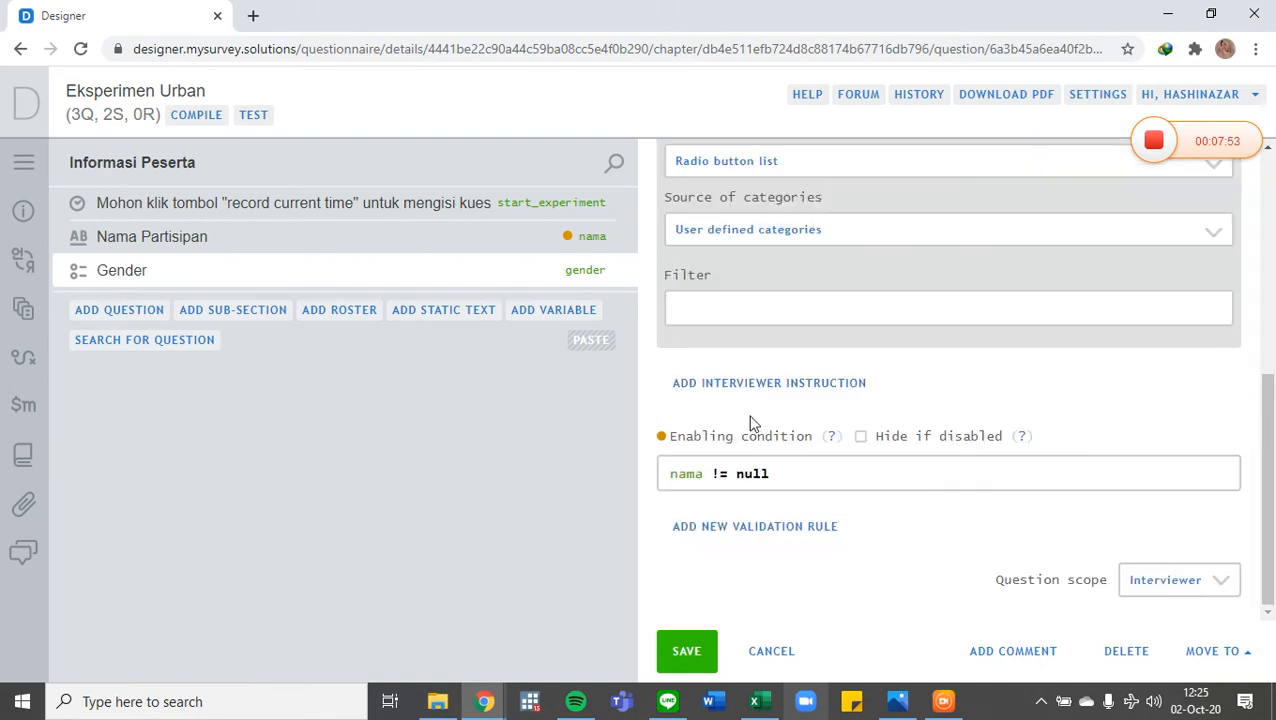
pyautogui.moveTo(792, 471); pyautogui.dragTo(667, 471)
pyautogui.press('BackSpace')
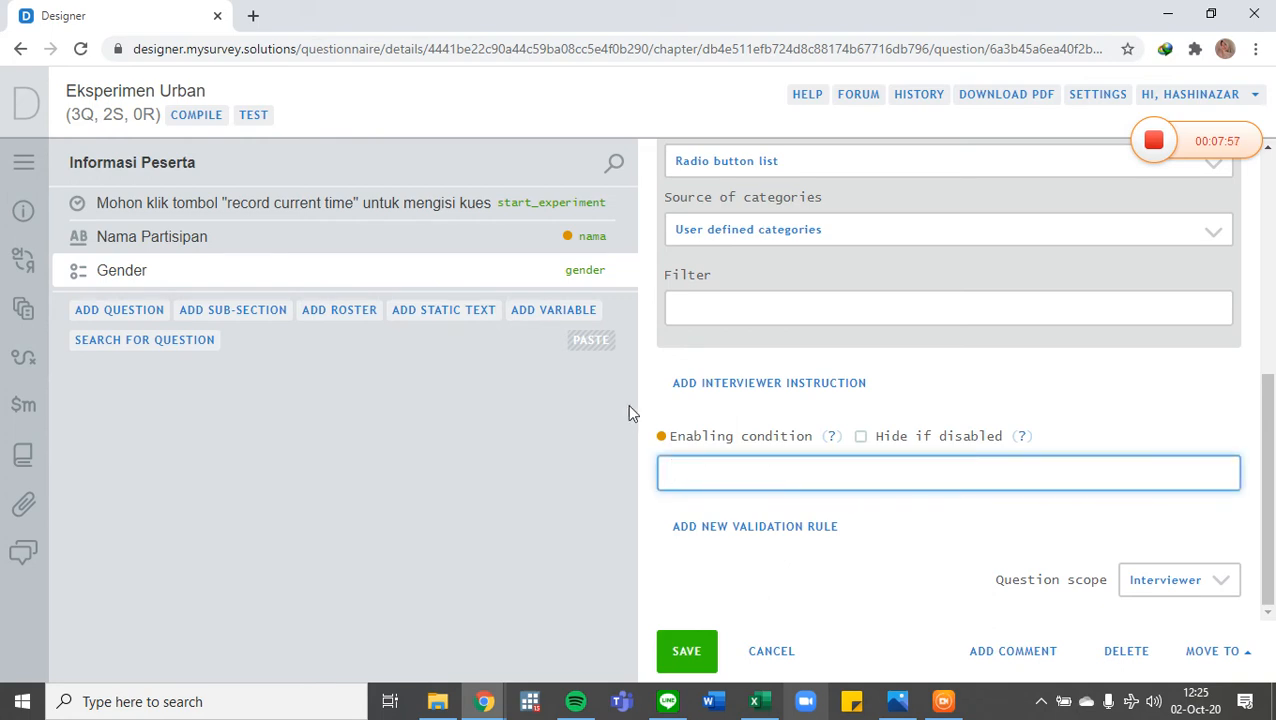
pyautogui.click(687, 651)
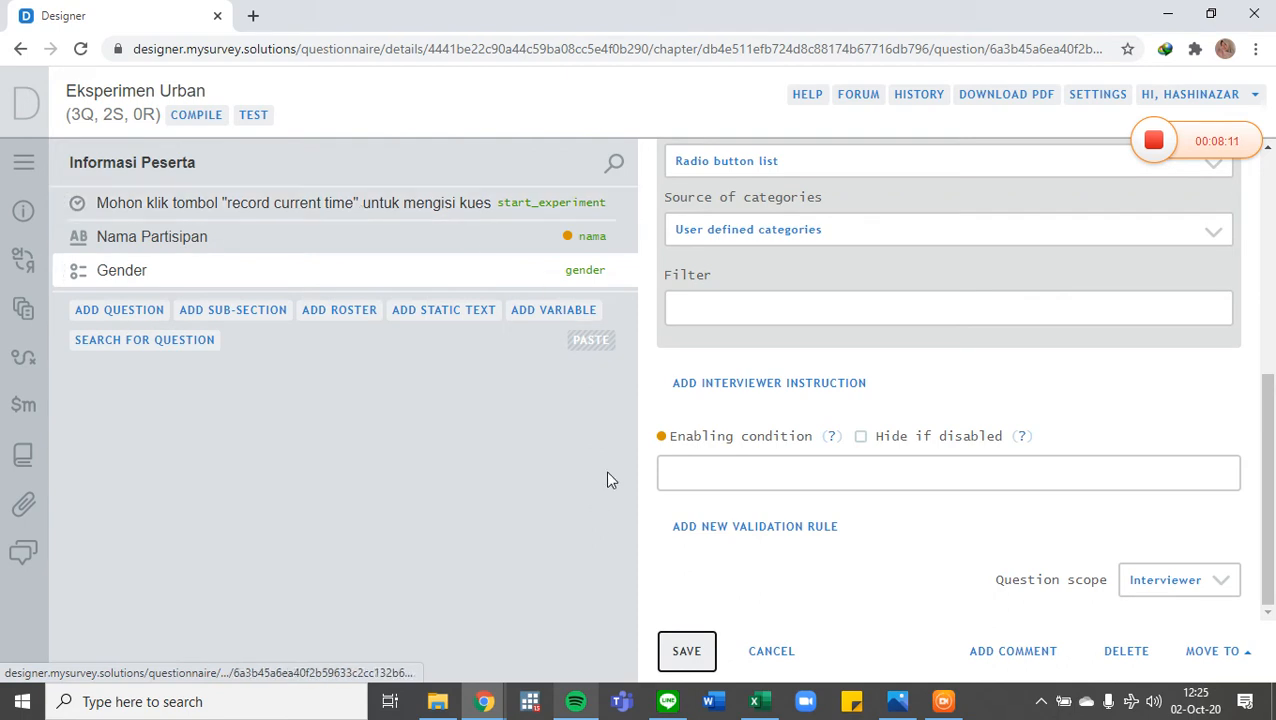
# - Set the Gender question's enabling condition to start_experiment != null and save the question
pyautogui.scroll(4, 911, 432)
pyautogui.scroll(1, 911, 432)
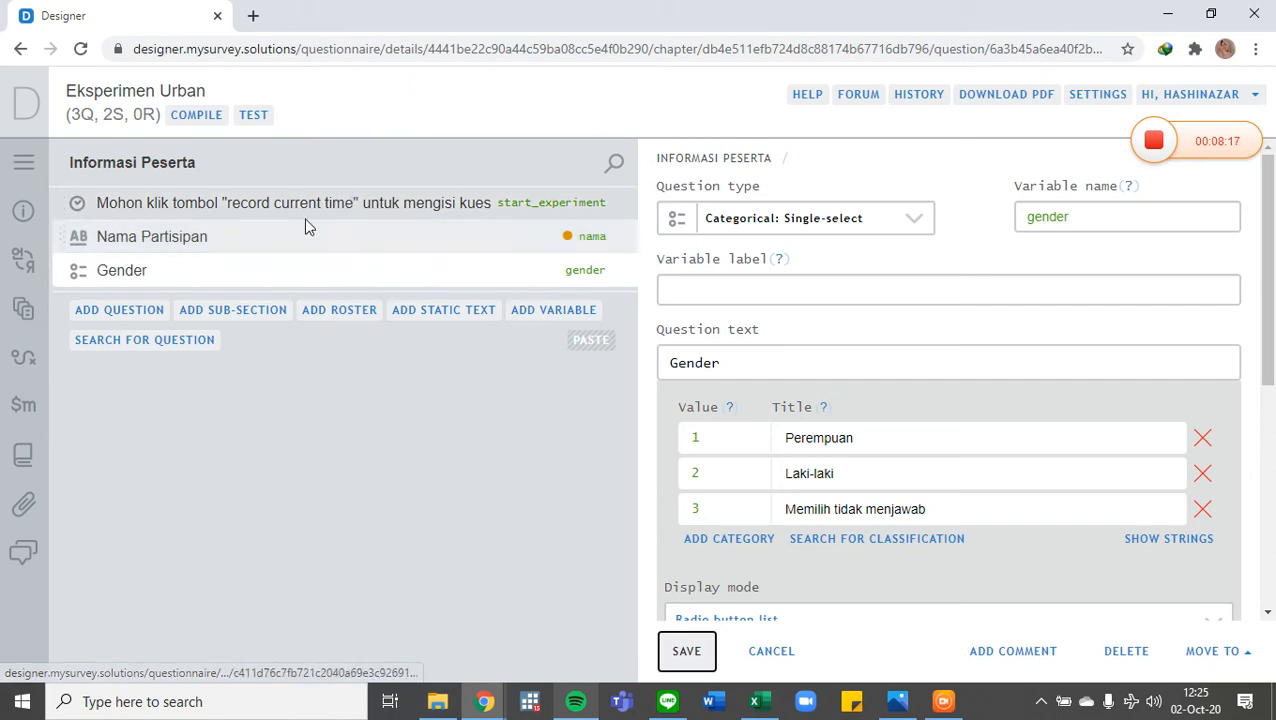
pyautogui.scroll(-5, 875, 501)
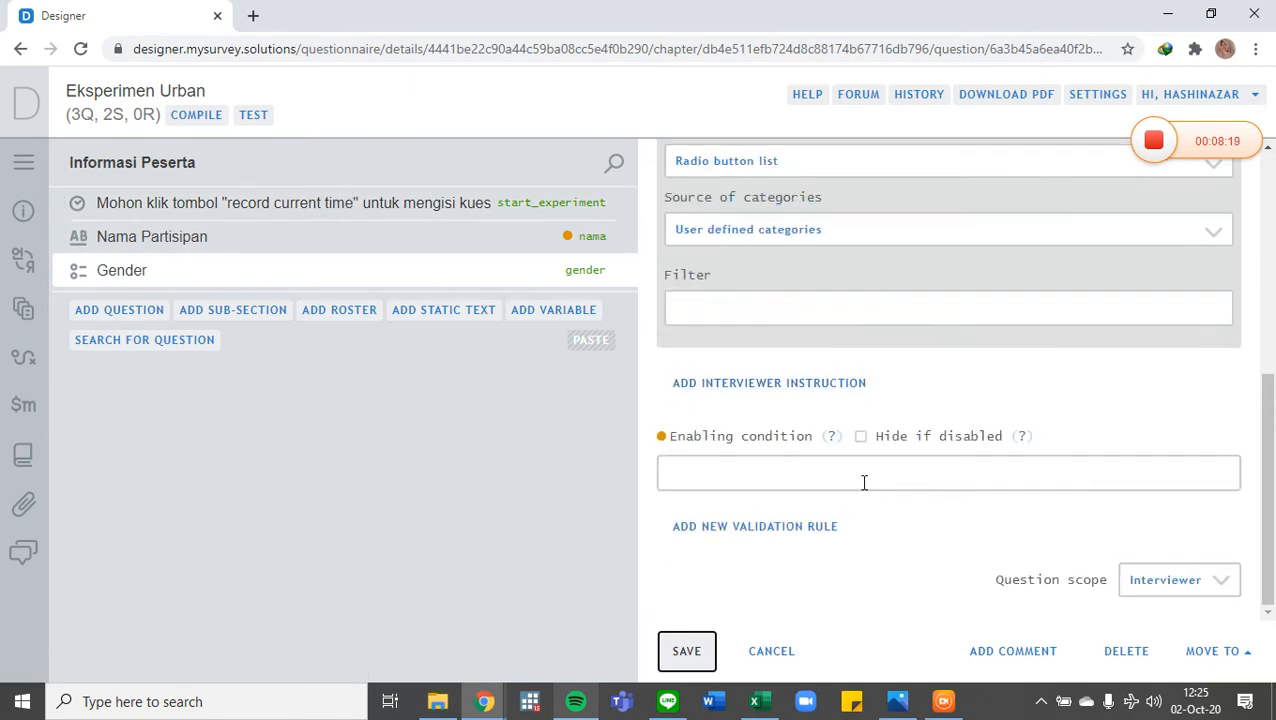
pyautogui.click(730, 476)
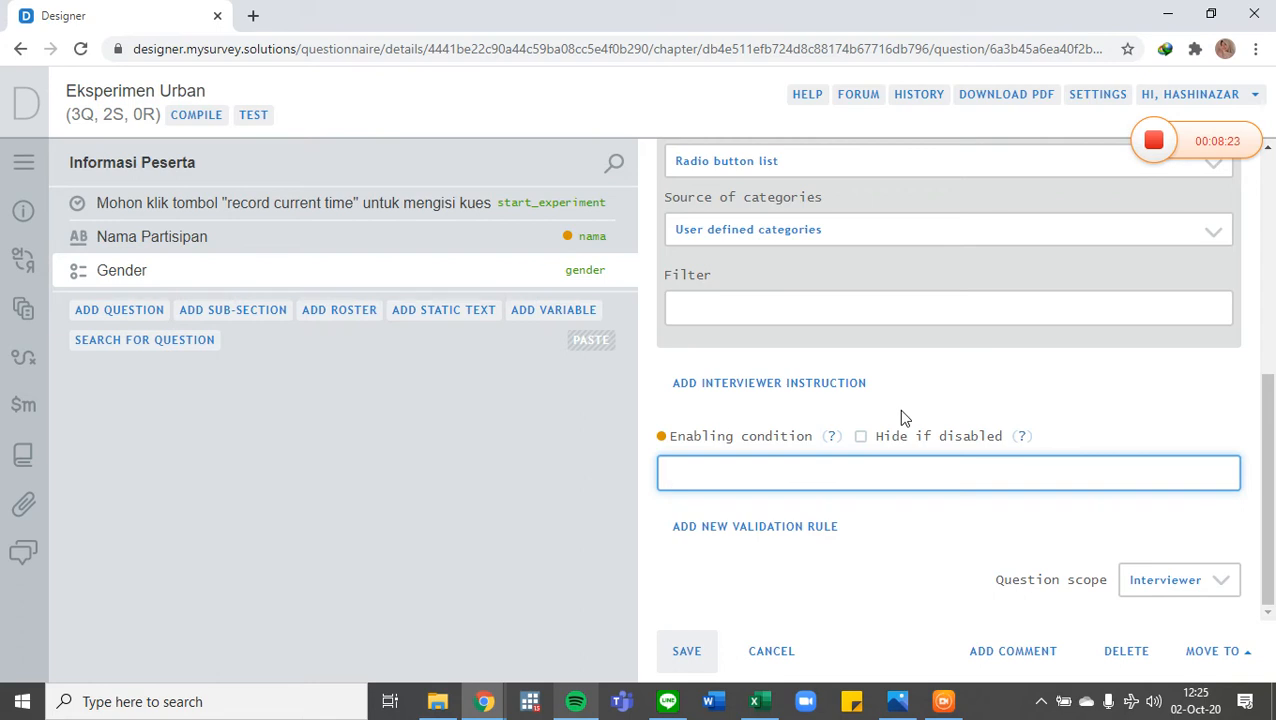
pyautogui.write('=')
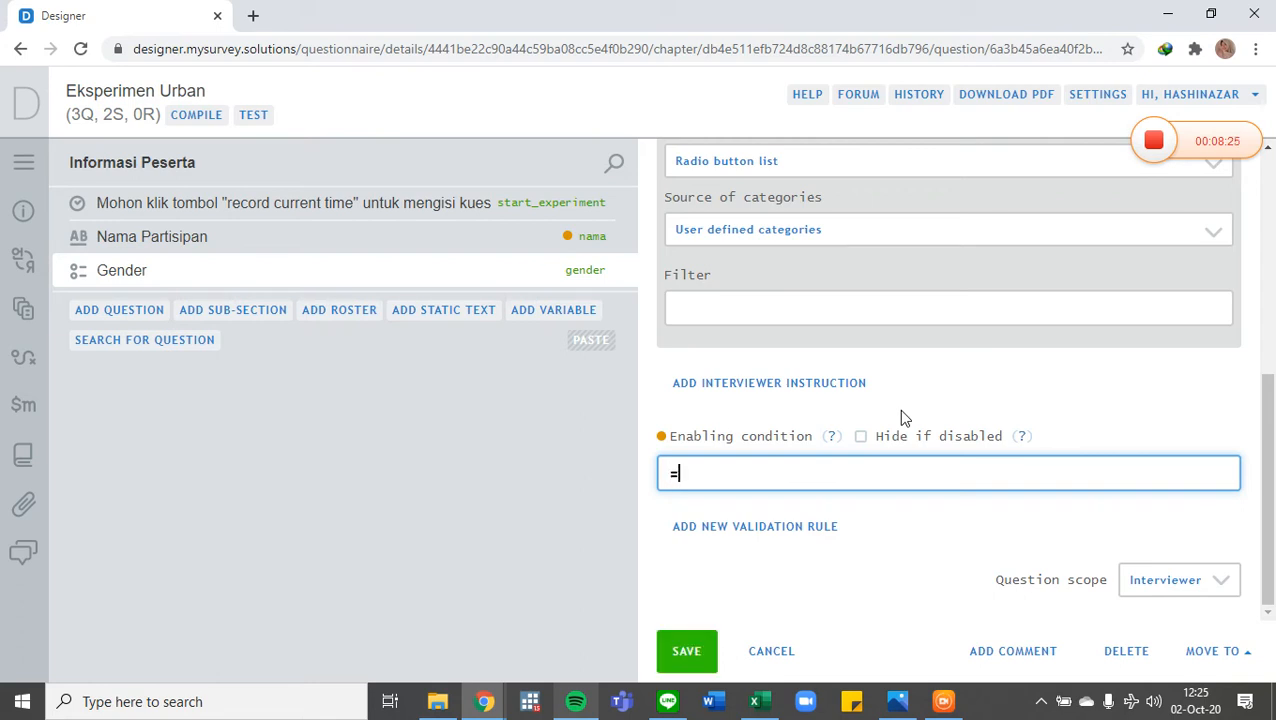
pyautogui.press('BackSpace')
pyautogui.write('star')
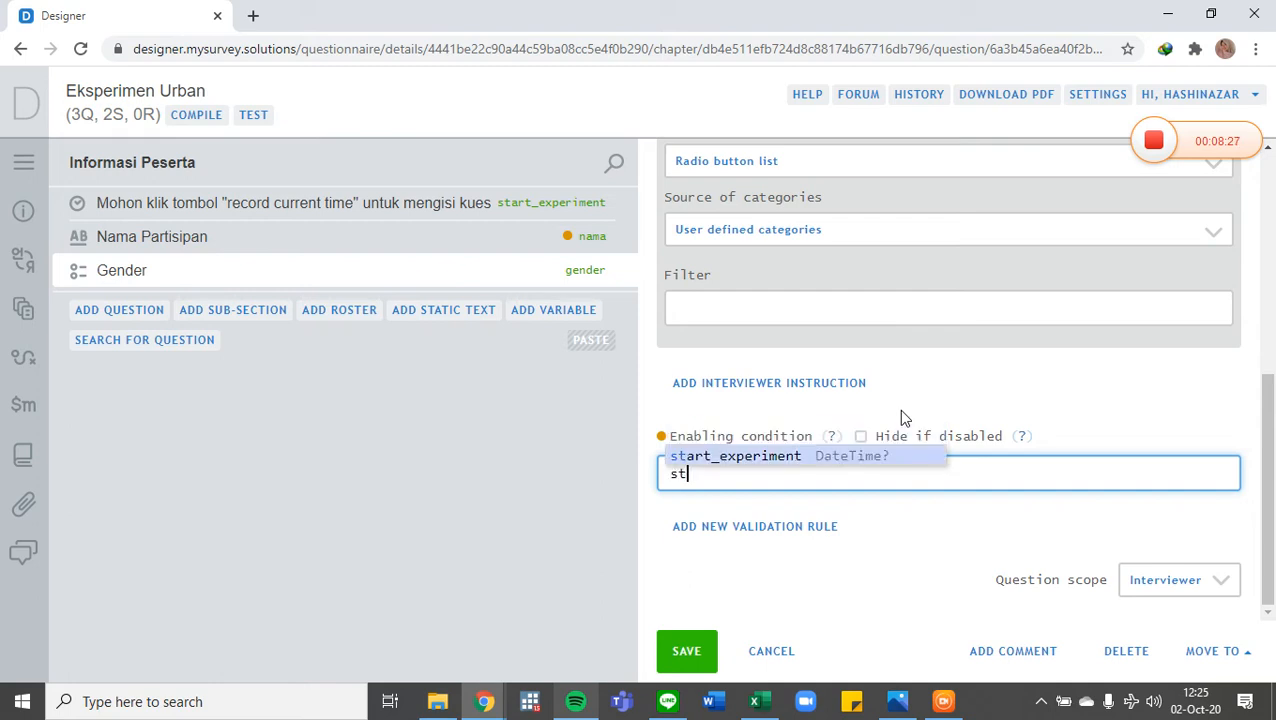
pyautogui.click(799, 458)
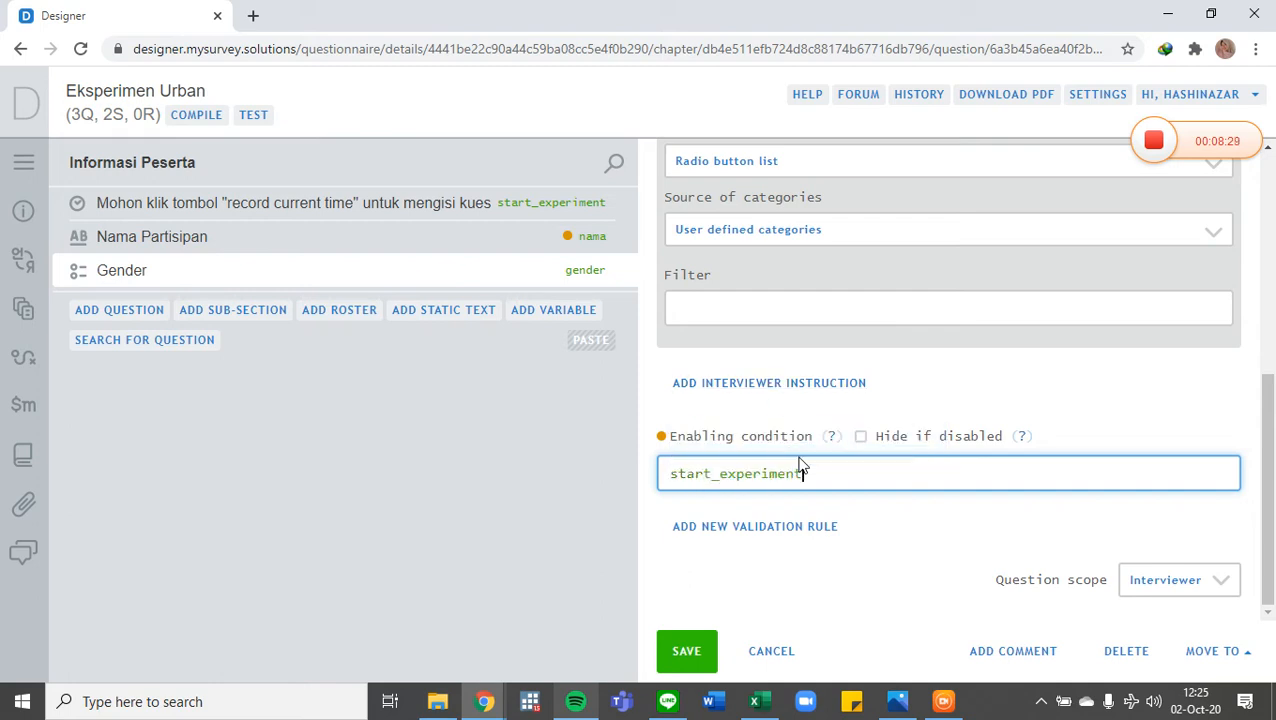
pyautogui.write('!= null')
pyautogui.moveTo(882, 475); pyautogui.dragTo(665, 475)
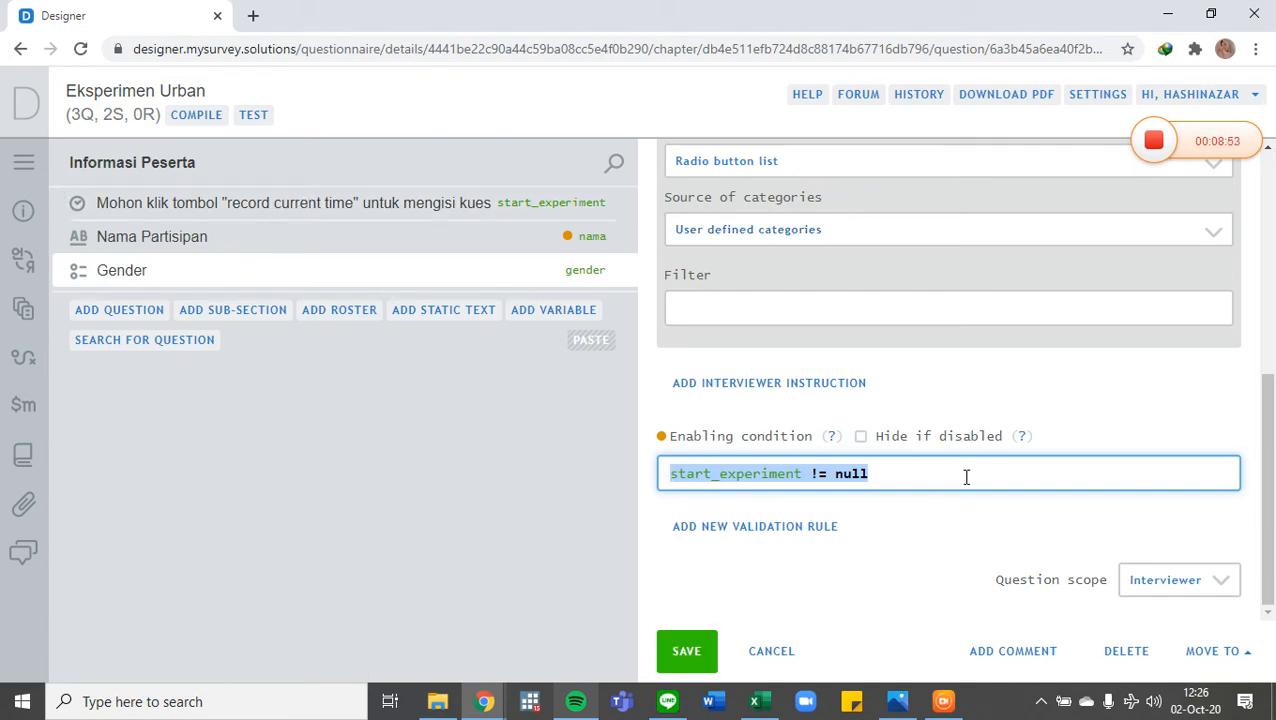
pyautogui.click(687, 668)
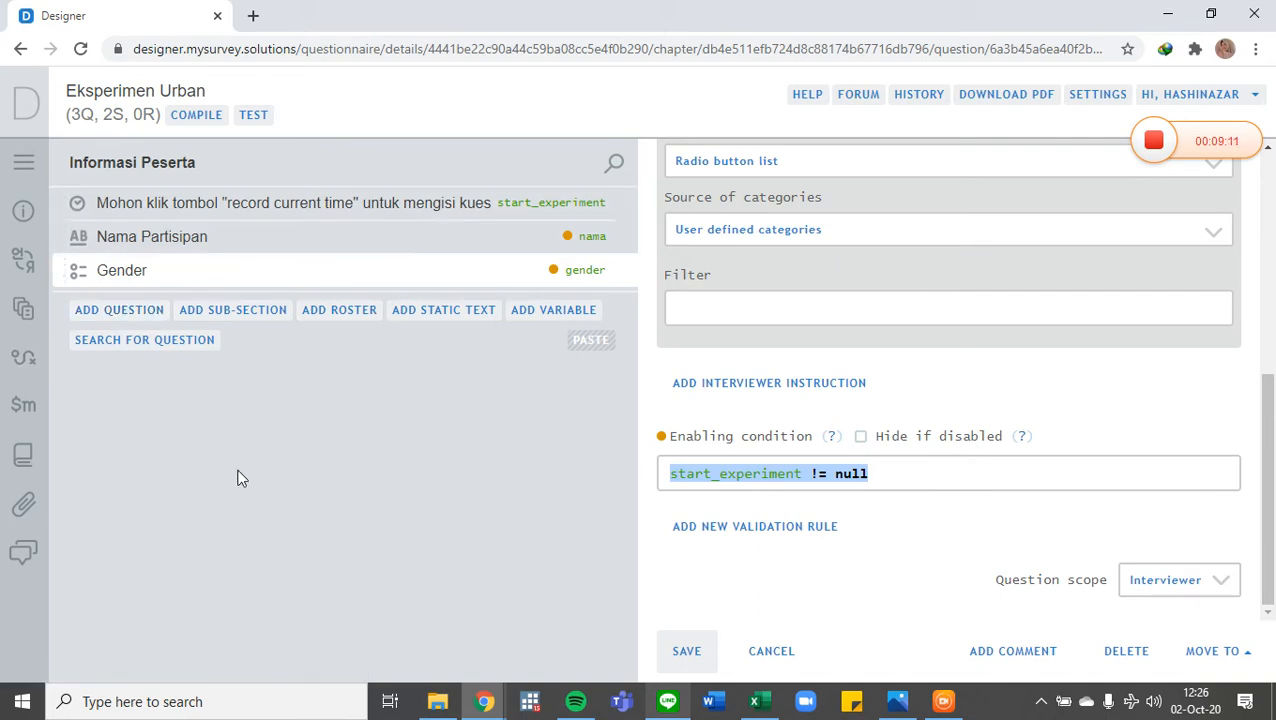
# - Add a Categorical: Single-select question to the Informasi Peserta section with variable name cluster and question text "Cluster Partisipan"
pyautogui.click(107, 311)
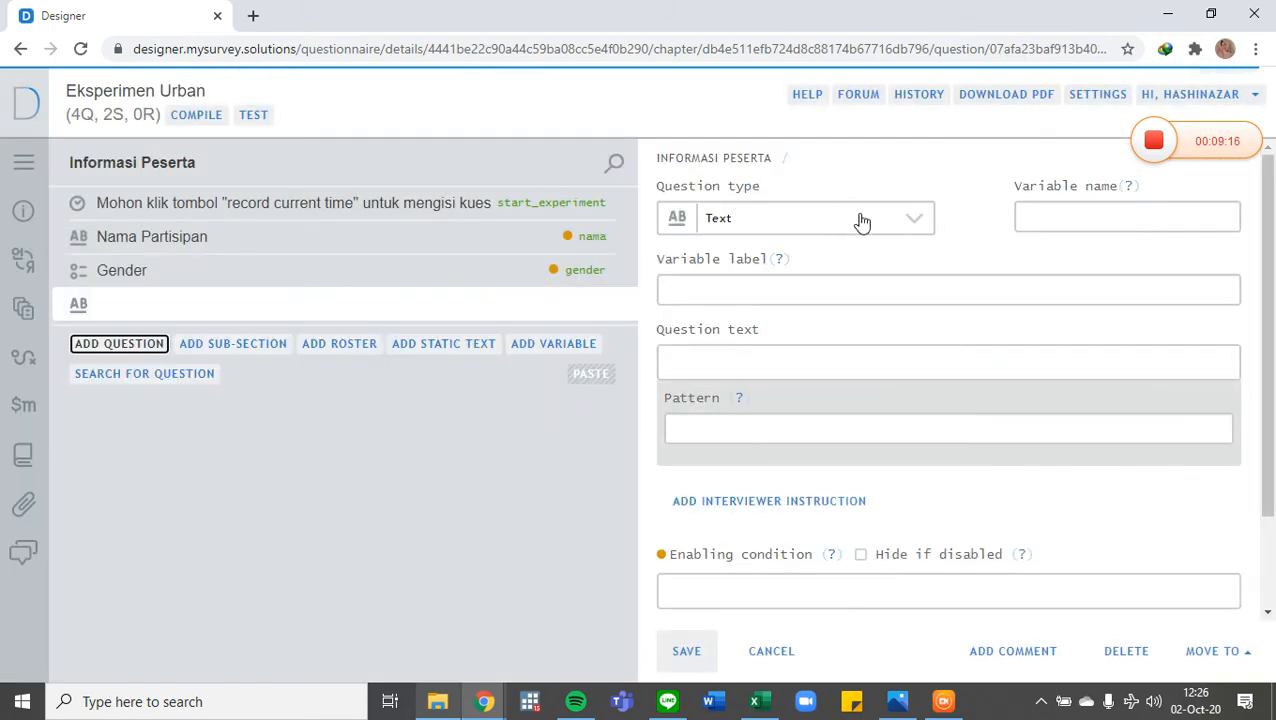
pyautogui.click(899, 223)
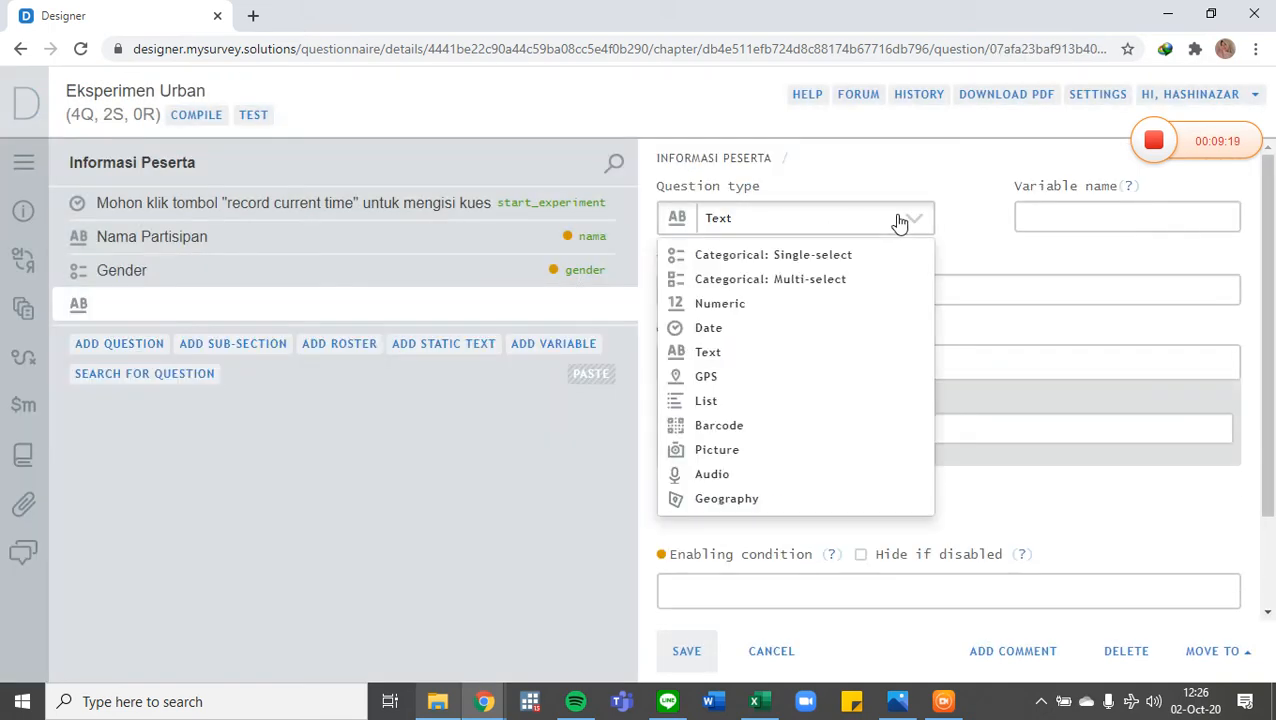
pyautogui.click(848, 258)
pyautogui.click(1069, 220)
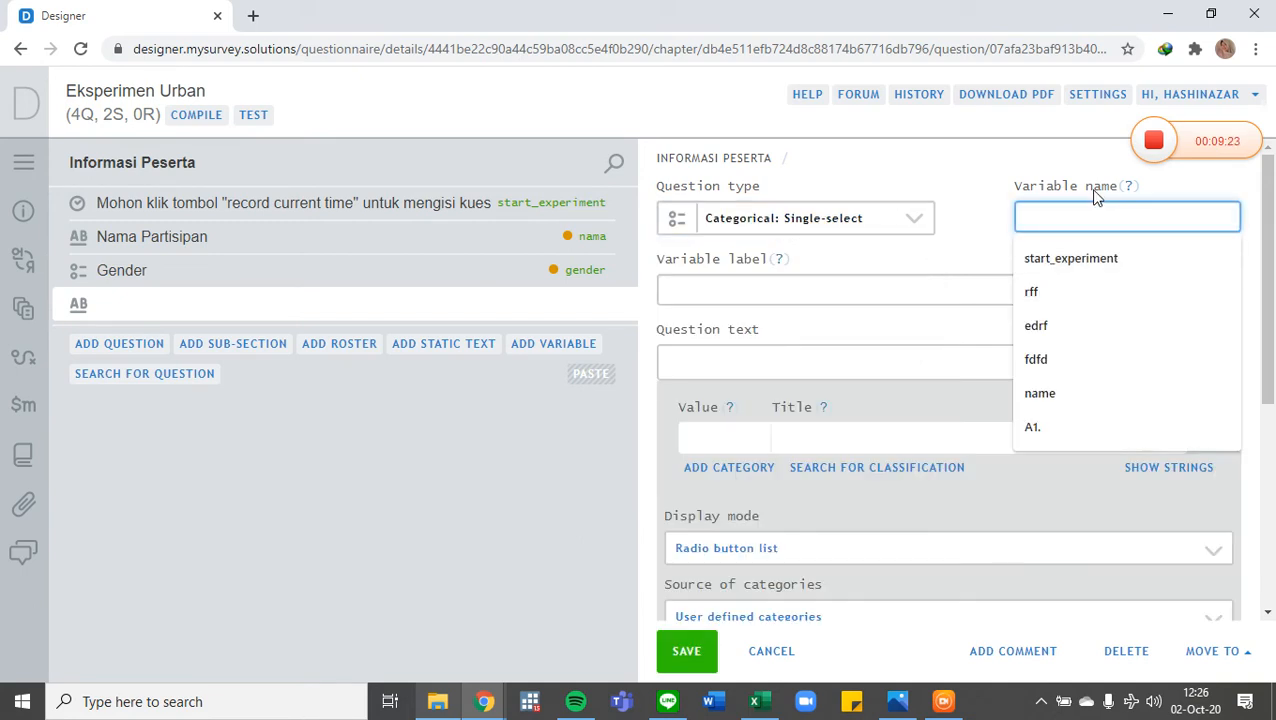
pyautogui.write('cluster')
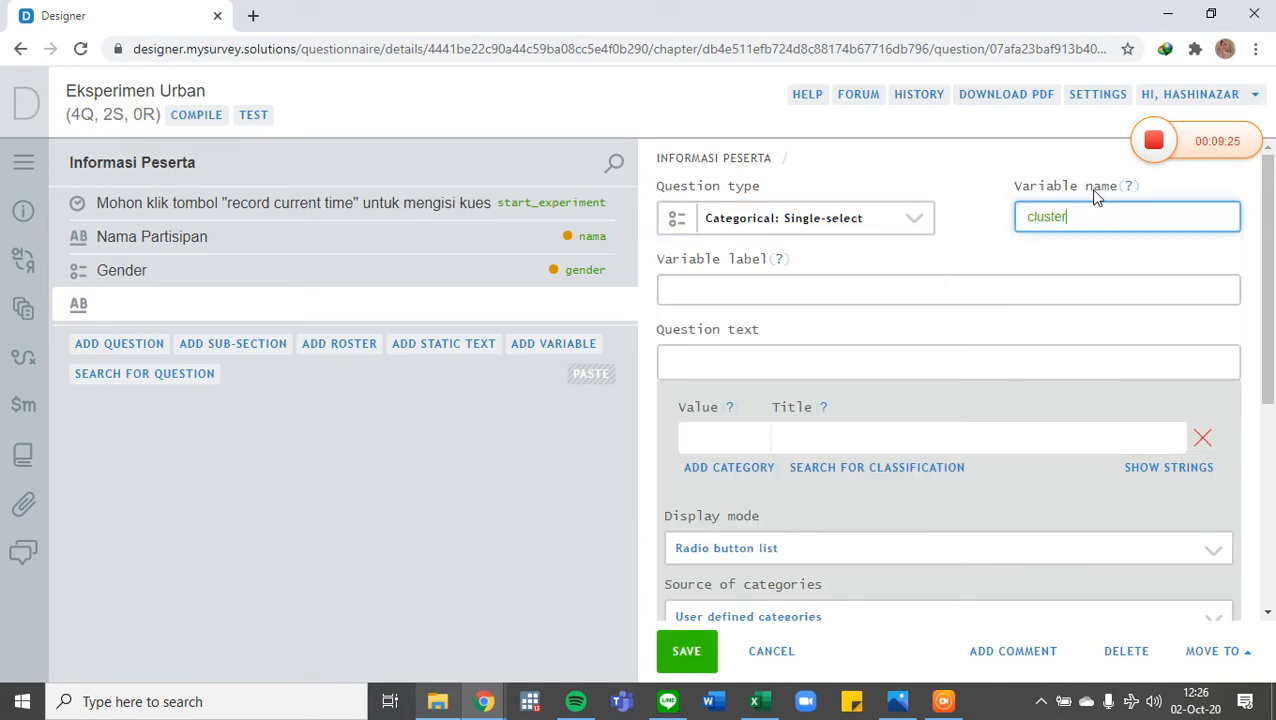
pyautogui.click(889, 363)
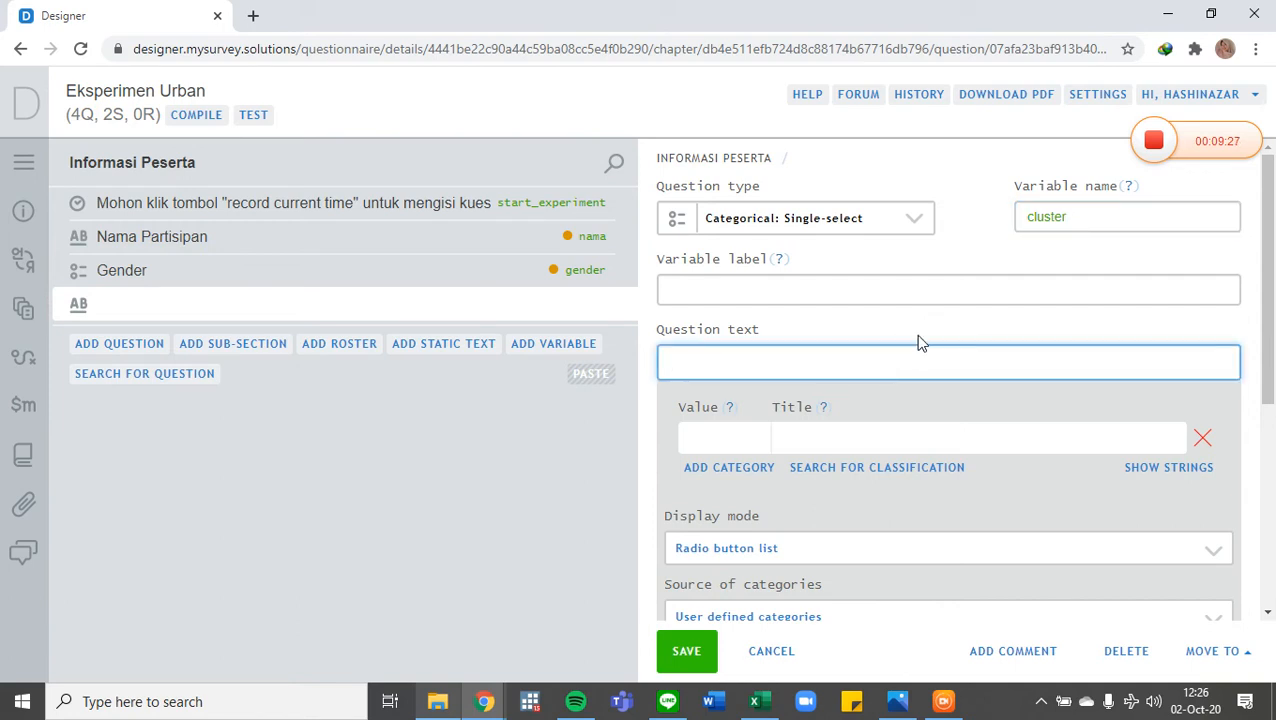
pyautogui.write('Cluster Partisipan')
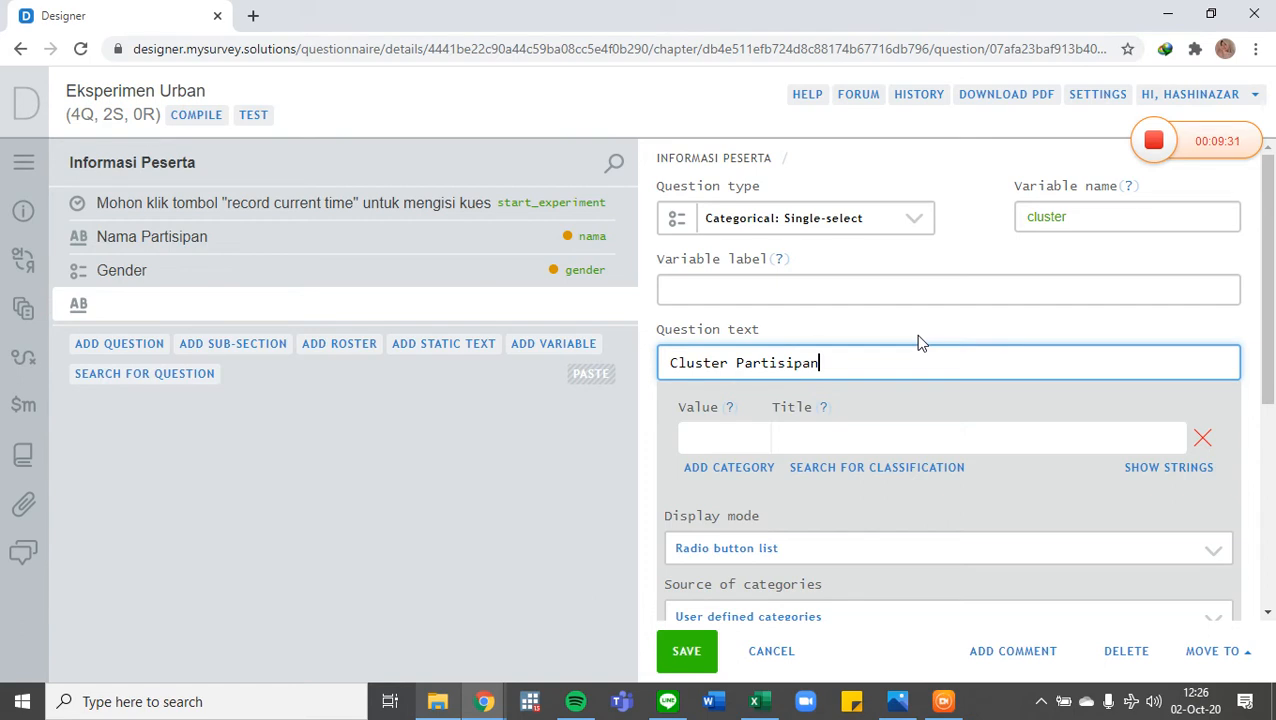
# - Define the Cluster Partisipan question's first two answer categories as 1 "Time-Based" and 2 "Piece-Based"
pyautogui.scroll(-2, 849, 507)
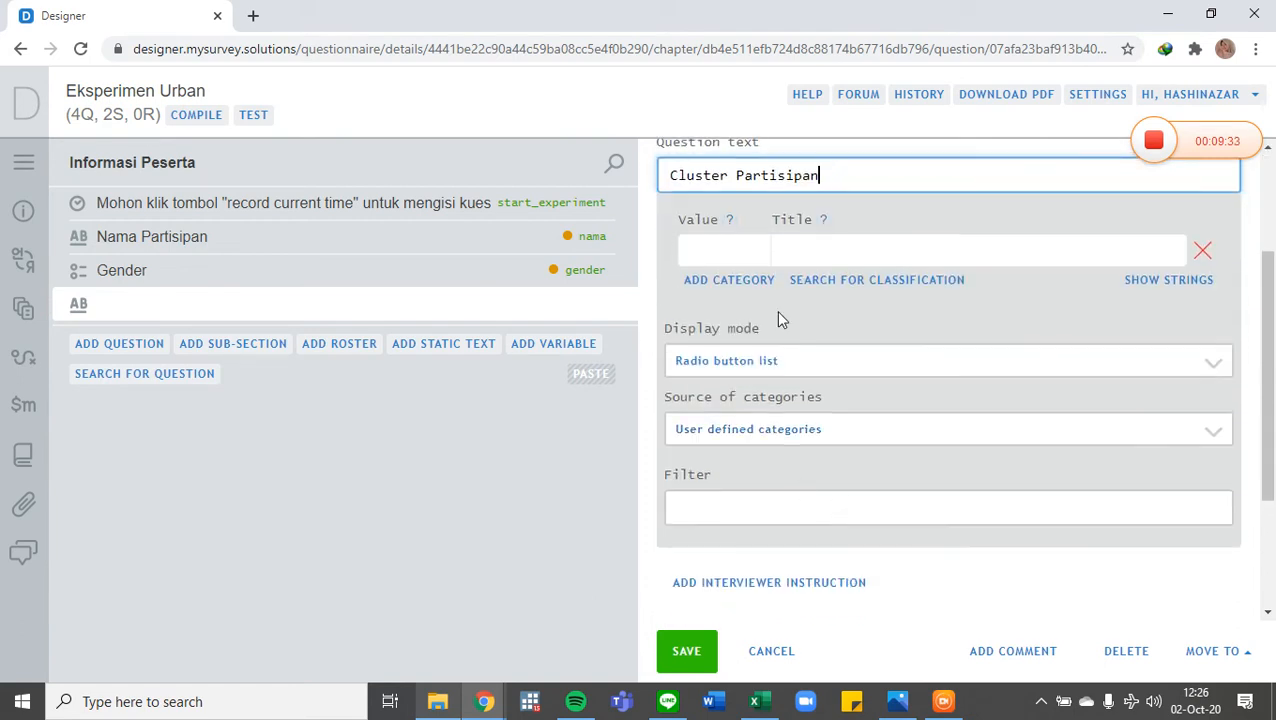
pyautogui.click(738, 250)
pyautogui.write('1')
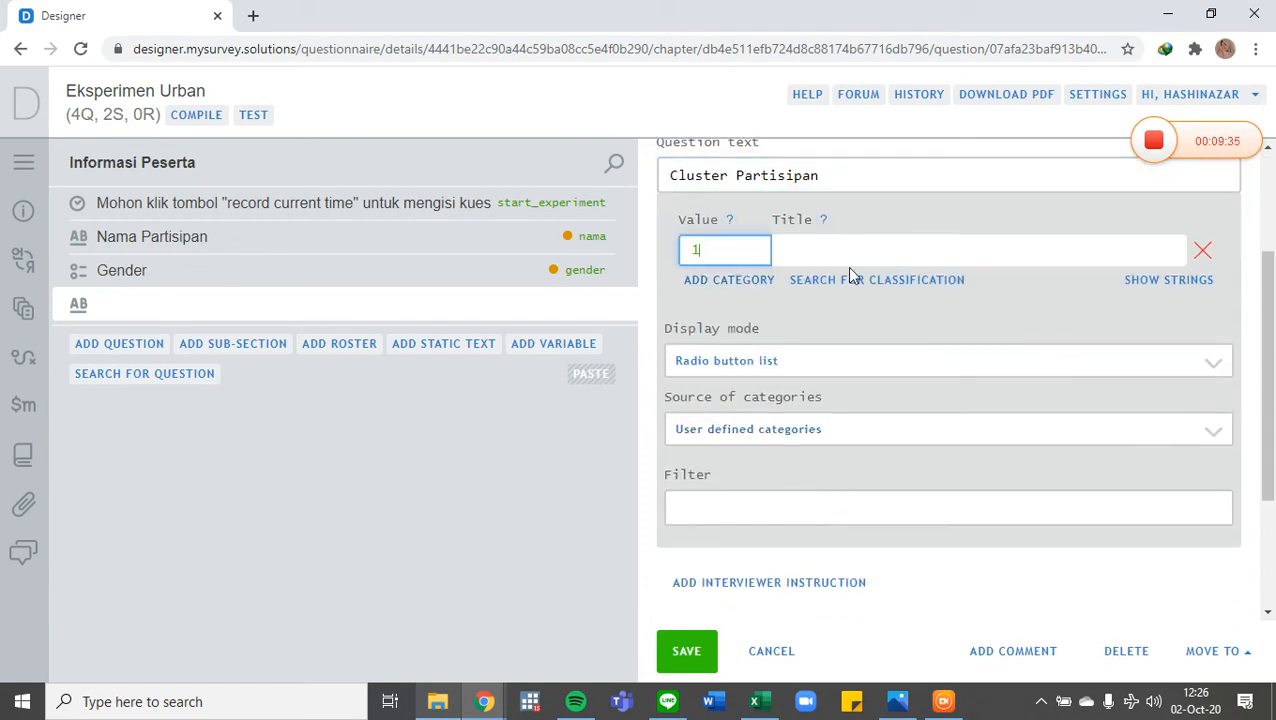
pyautogui.click(855, 257)
pyautogui.write('Tie')
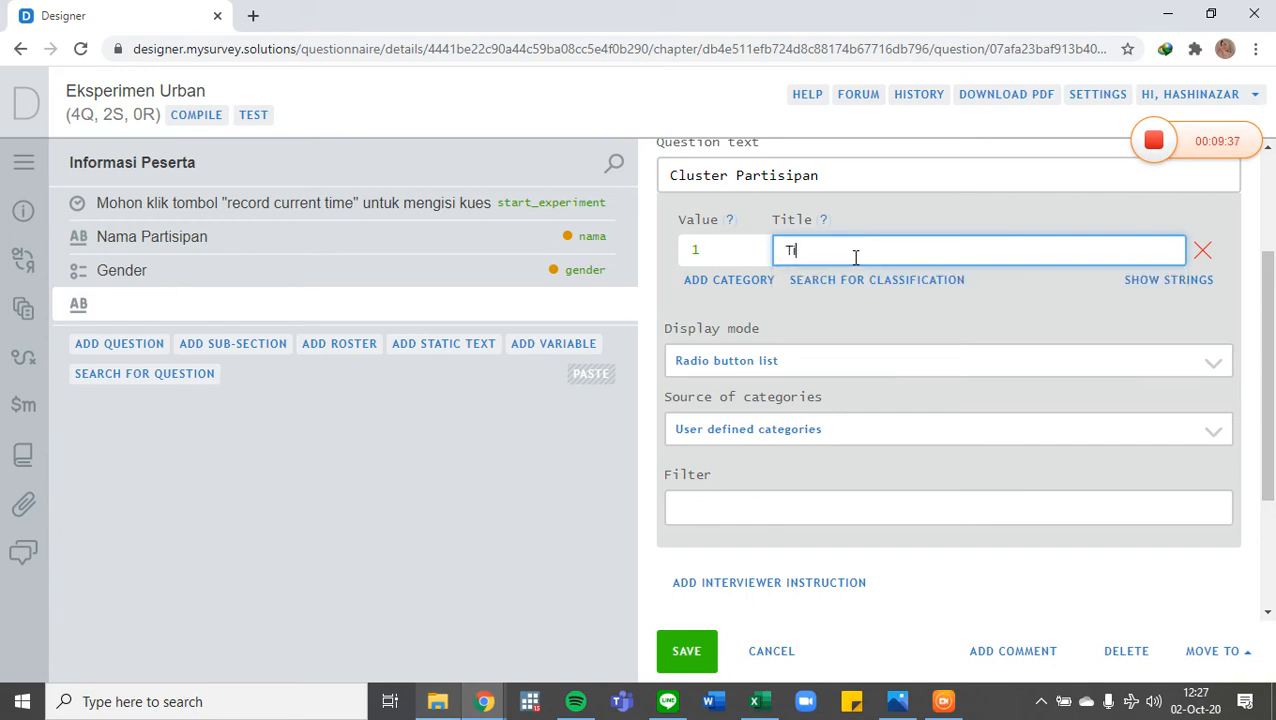
pyautogui.press('BackSpace')
pyautogui.press('BackSpace')
pyautogui.write('ime-Based')
pyautogui.click(718, 284)
pyautogui.write('2')
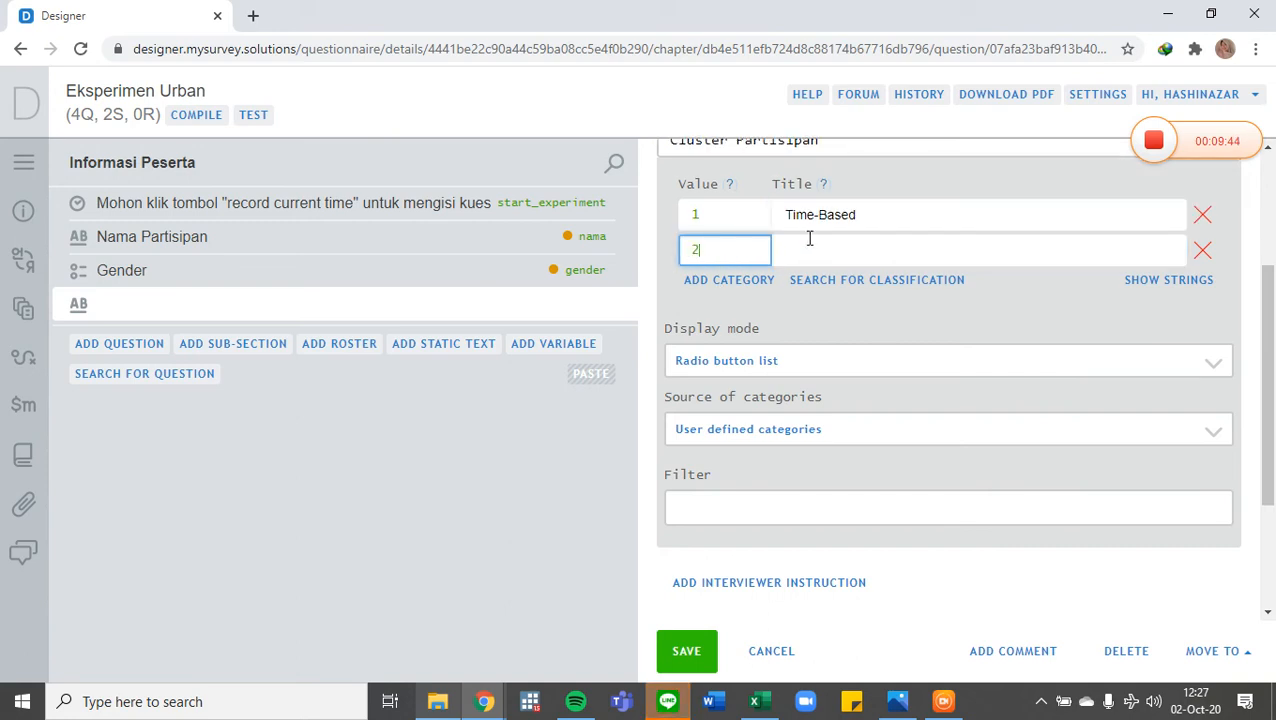
pyautogui.click(808, 249)
pyautogui.write('Piece')
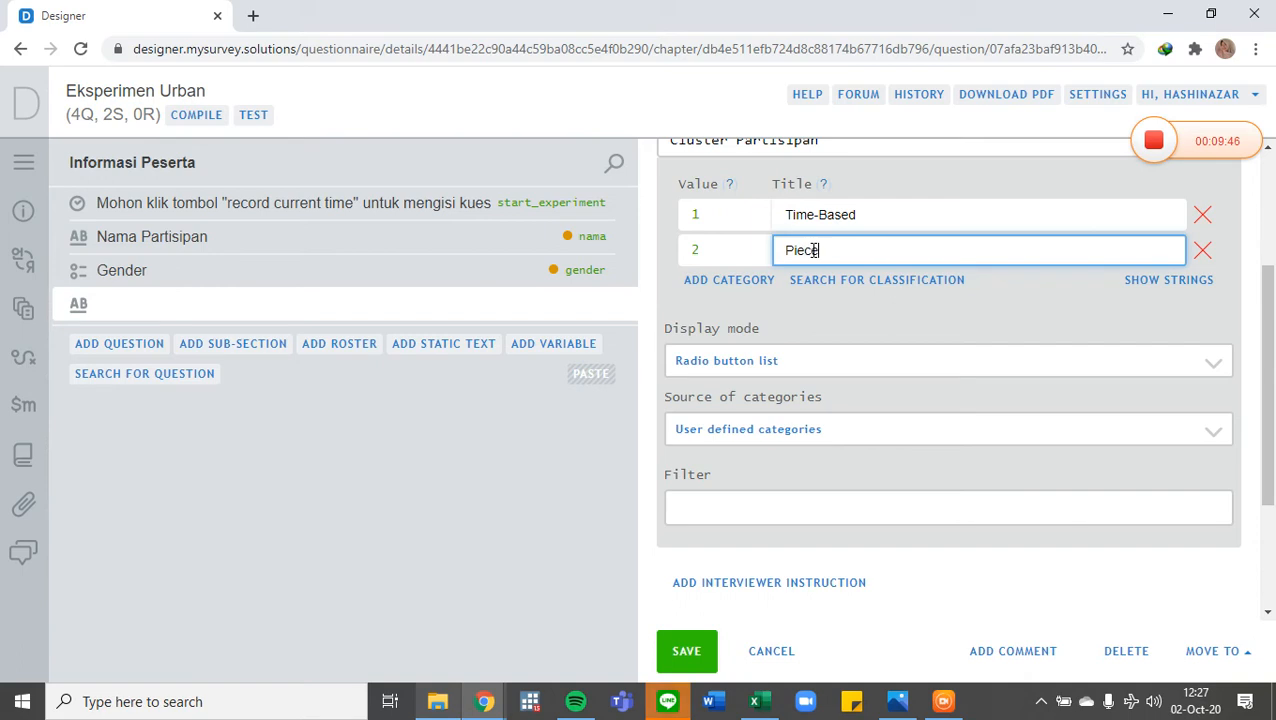
pyautogui.write('-Based')
# - Add a third category with value 3 and title "Fixed Wage" to the Cluster Partisipan question
pyautogui.click(745, 281)
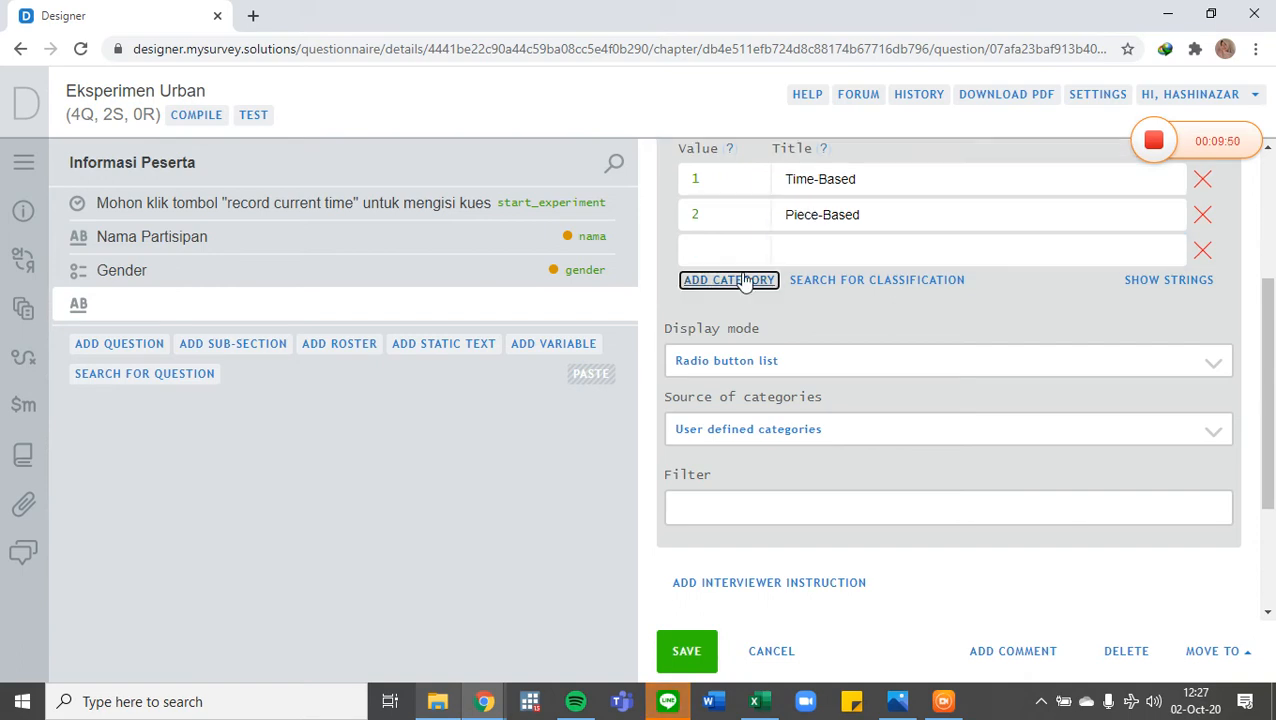
pyautogui.write('3')
pyautogui.click(812, 243)
pyautogui.write('F')
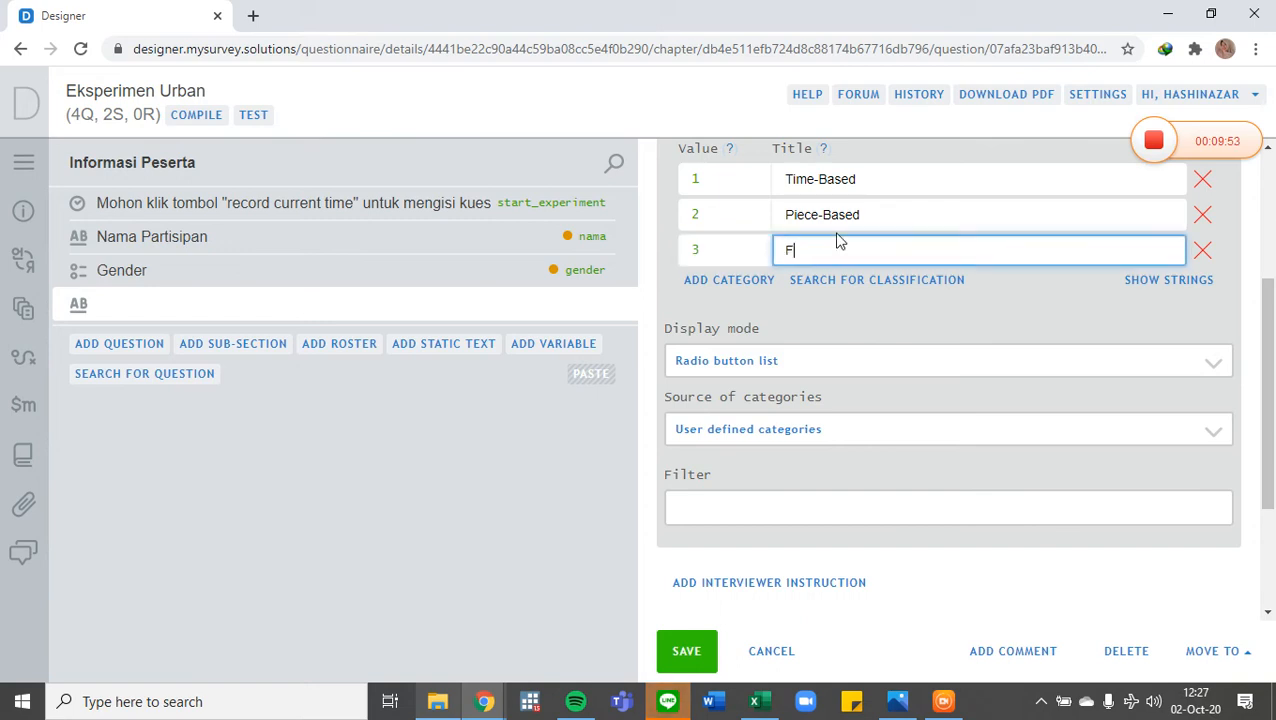
pyautogui.write('iz')
pyautogui.write('ed')
pyautogui.write(' Wage')
# - Set the Cluster Partisipan question's enabling condition to start_experiment != null and save the question
pyautogui.scroll(-1, 765, 535)
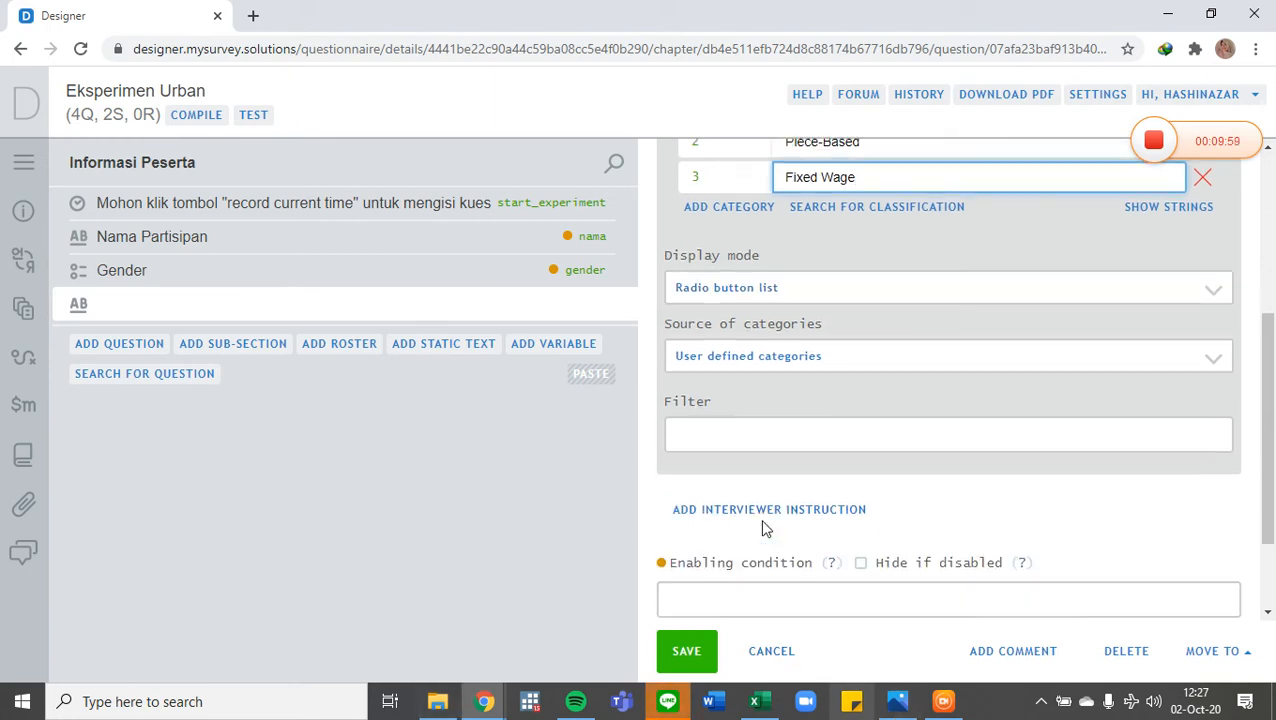
pyautogui.scroll(-2, 765, 528)
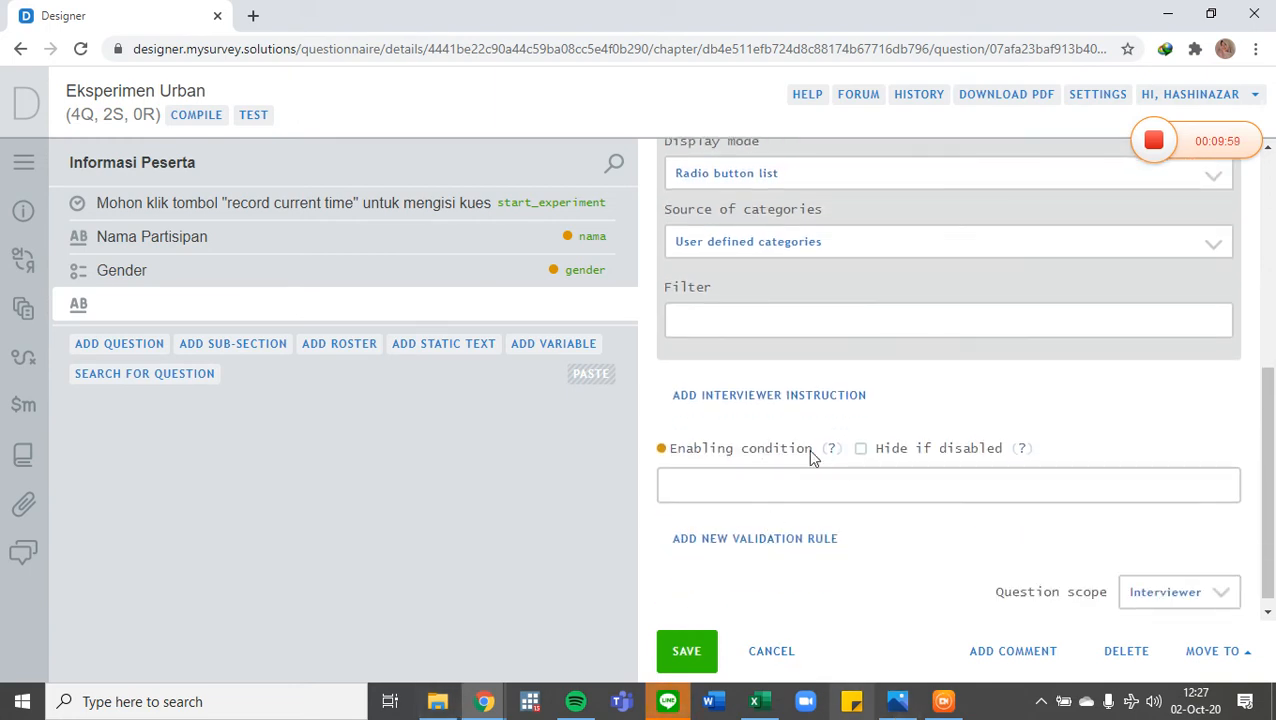
pyautogui.click(775, 487)
pyautogui.write('st')
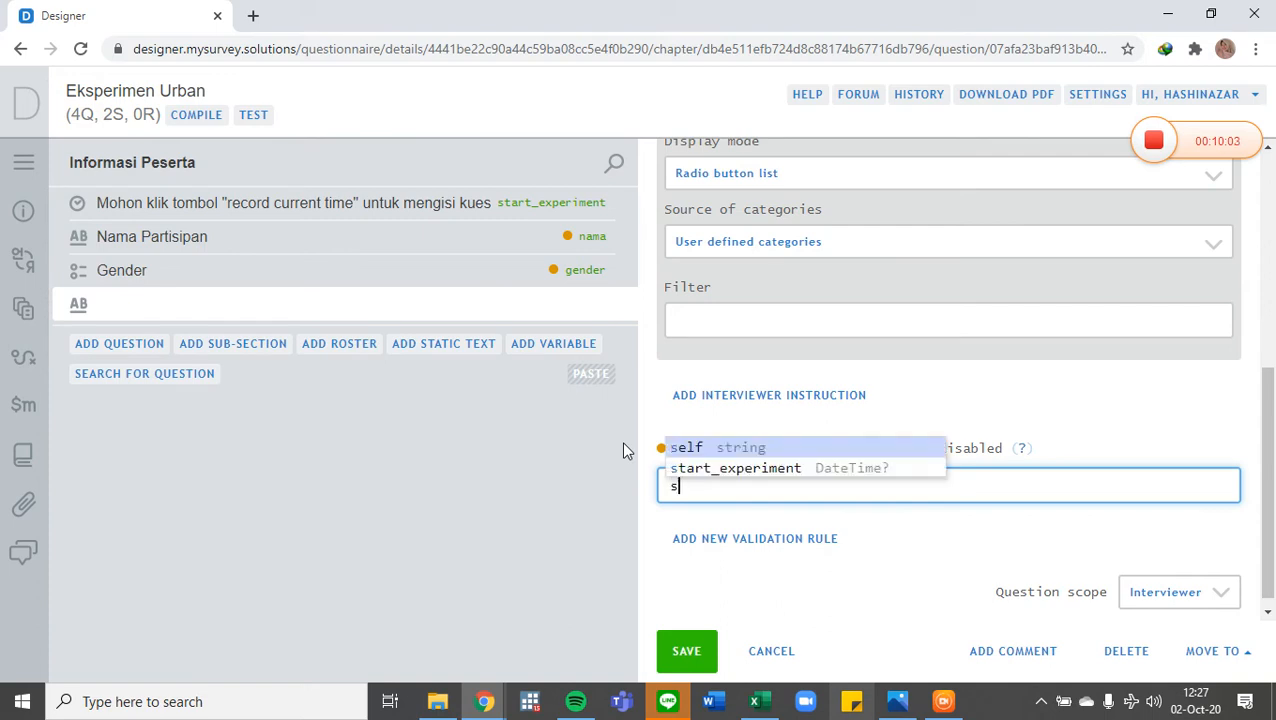
pyautogui.click(705, 467)
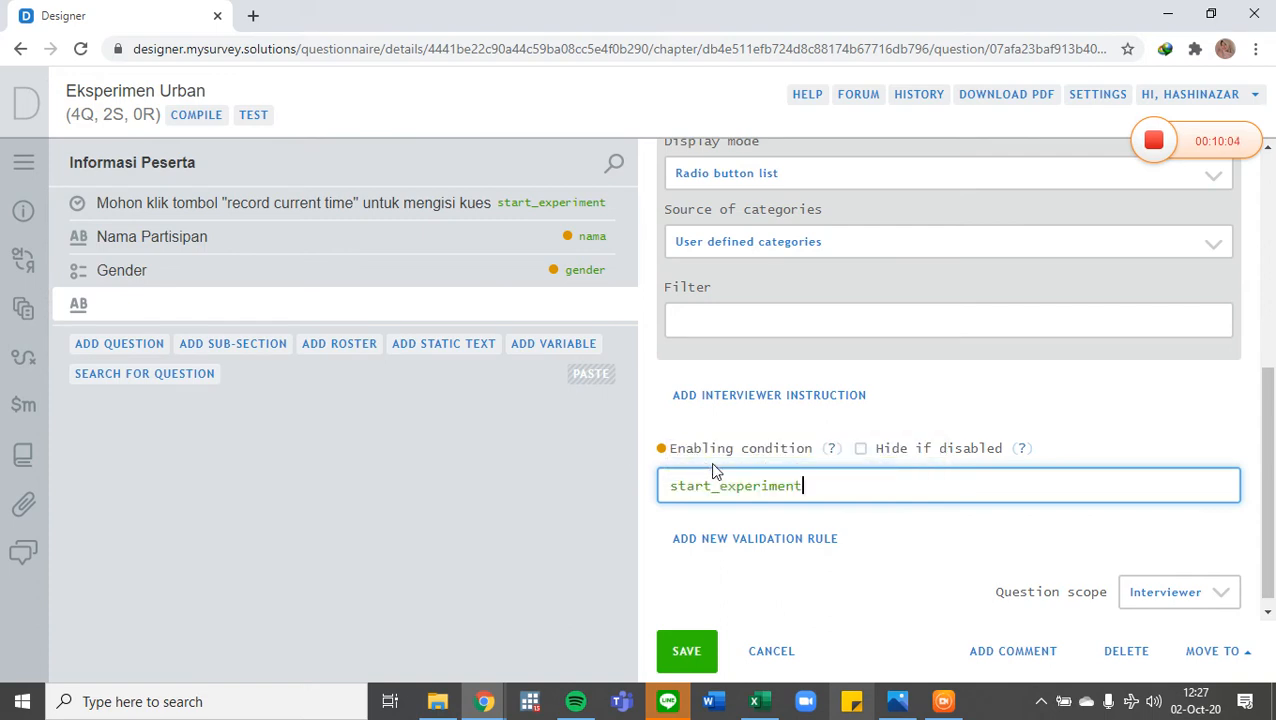
pyautogui.write('!= null')
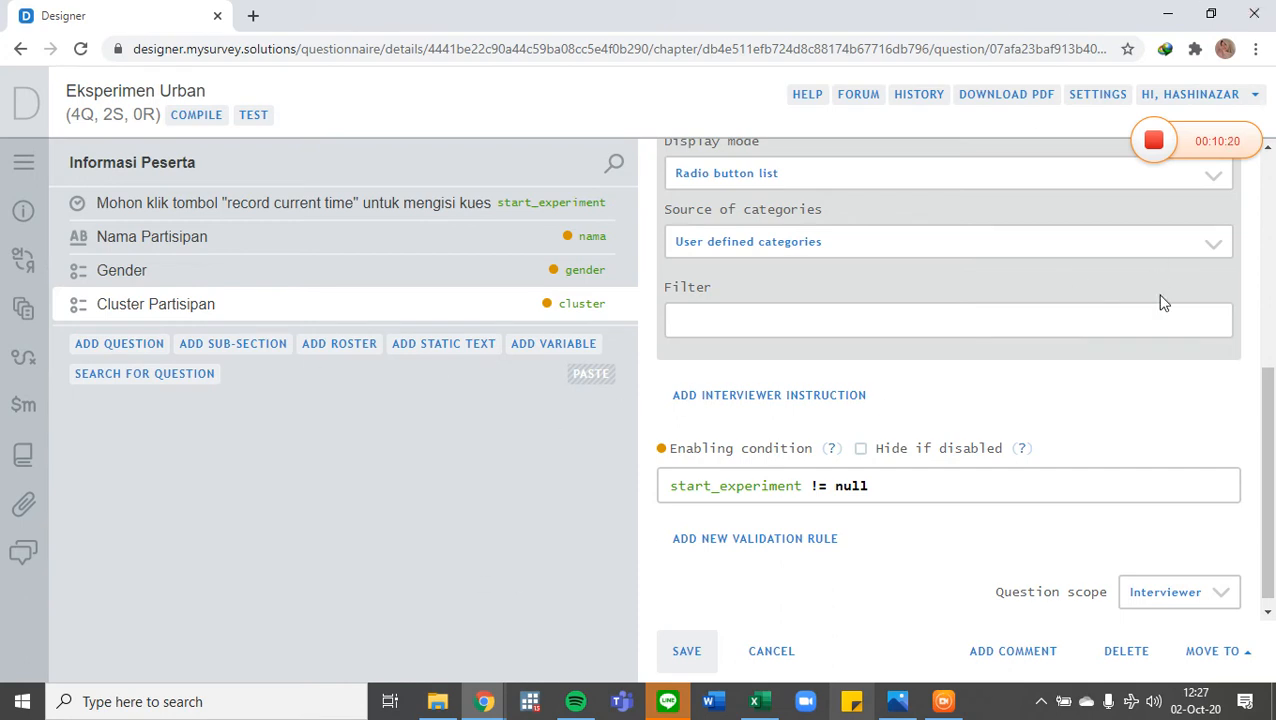
pyautogui.scroll(5, 1162, 302)
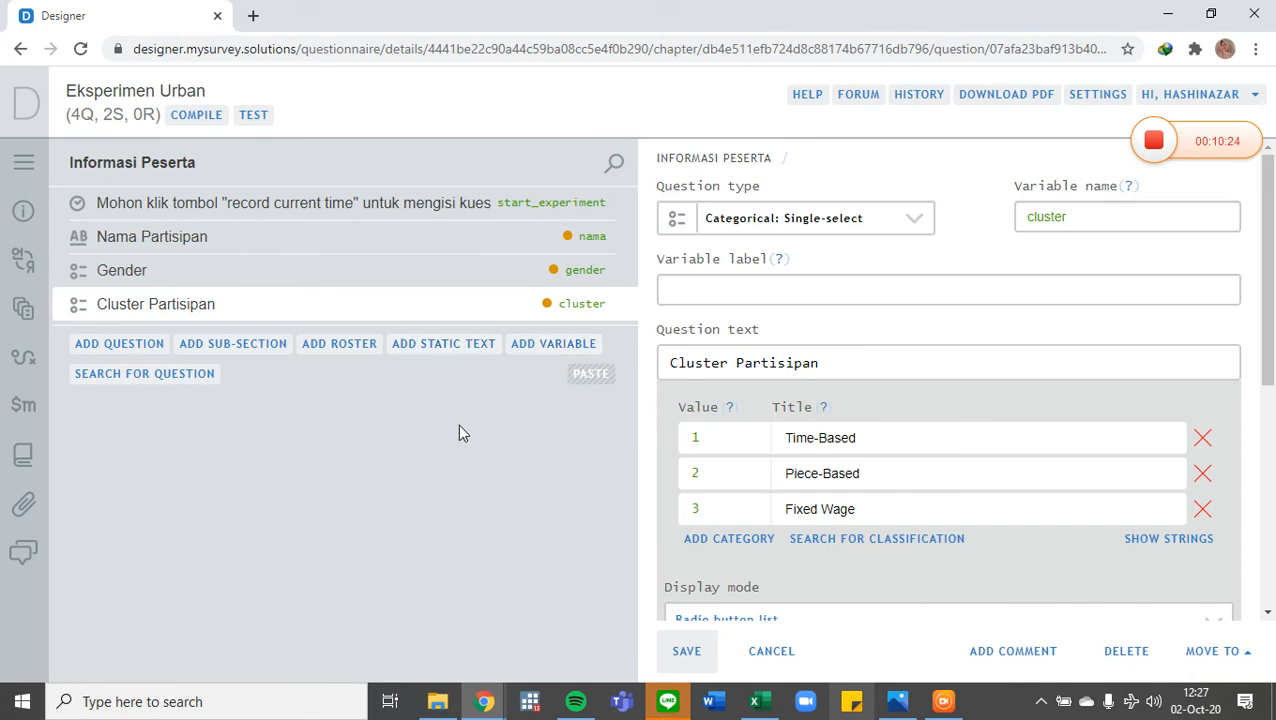
pyautogui.scroll(-5, 683, 410)
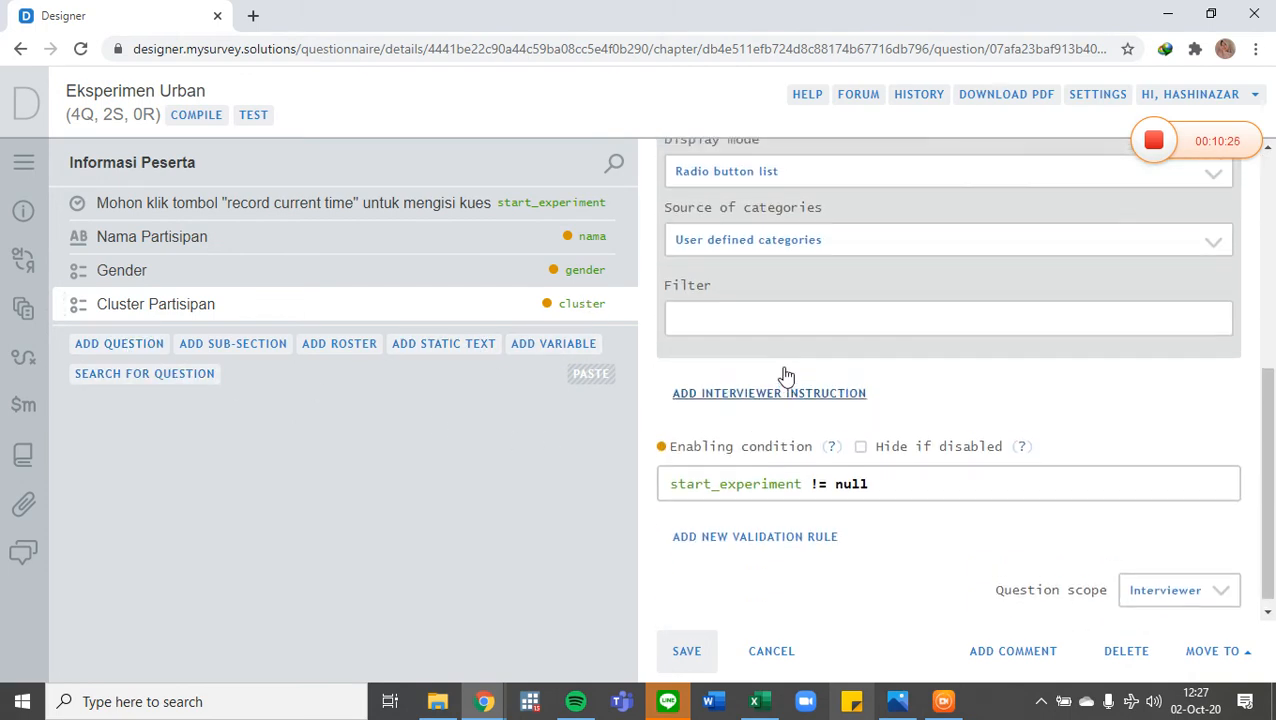
# - Launch a web test of the questionnaire, go to the Informasi Peserta section and record the current time
pyautogui.scroll(4, 786, 375)
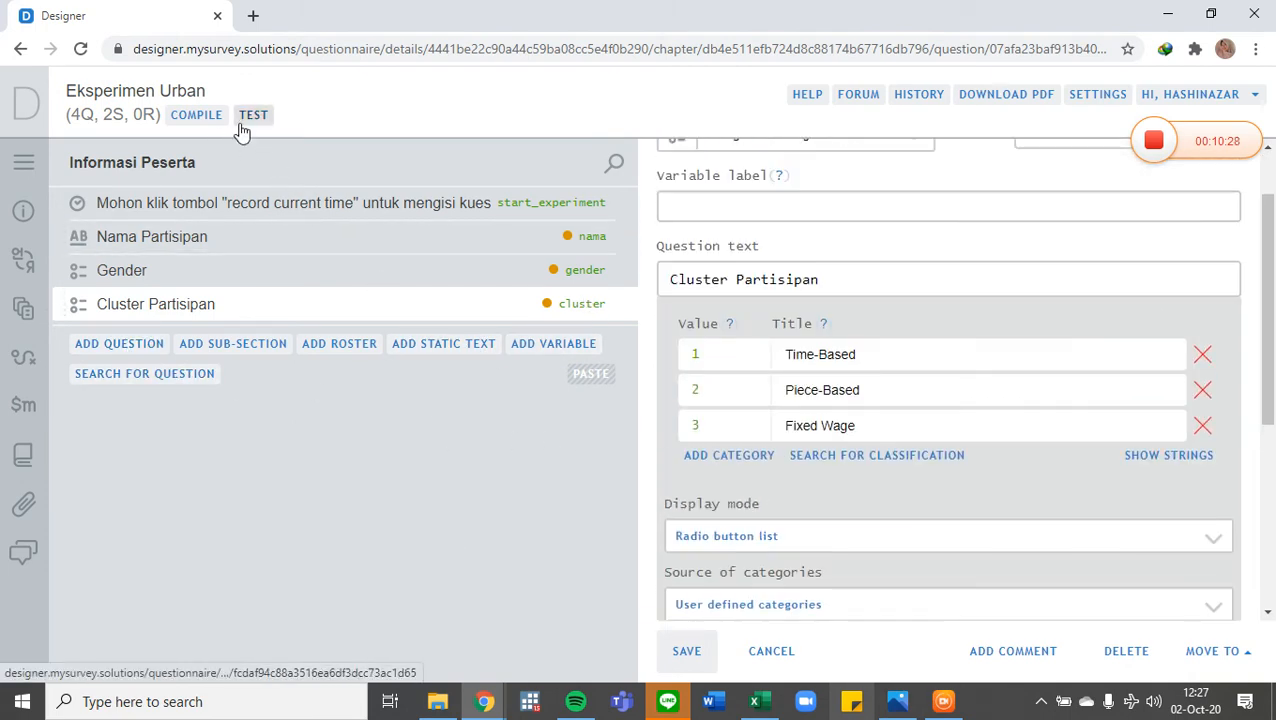
pyautogui.click(248, 118)
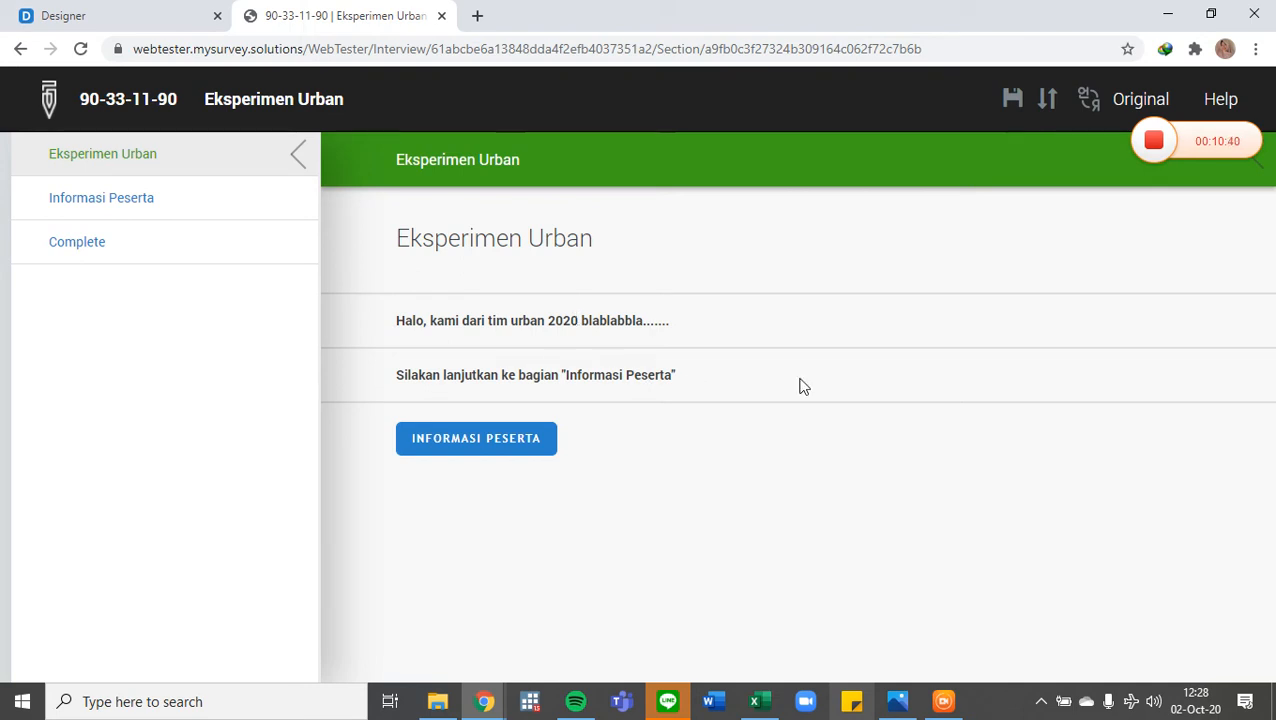
pyautogui.click(507, 449)
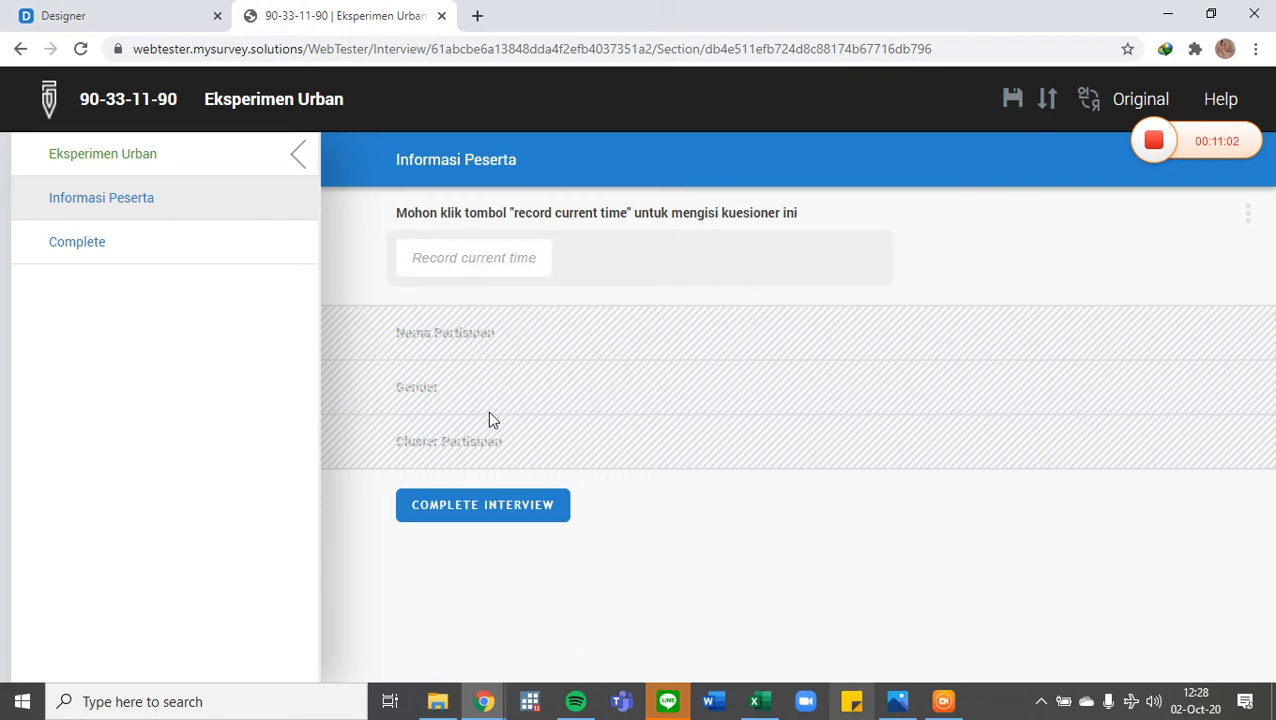
pyautogui.click(516, 258)
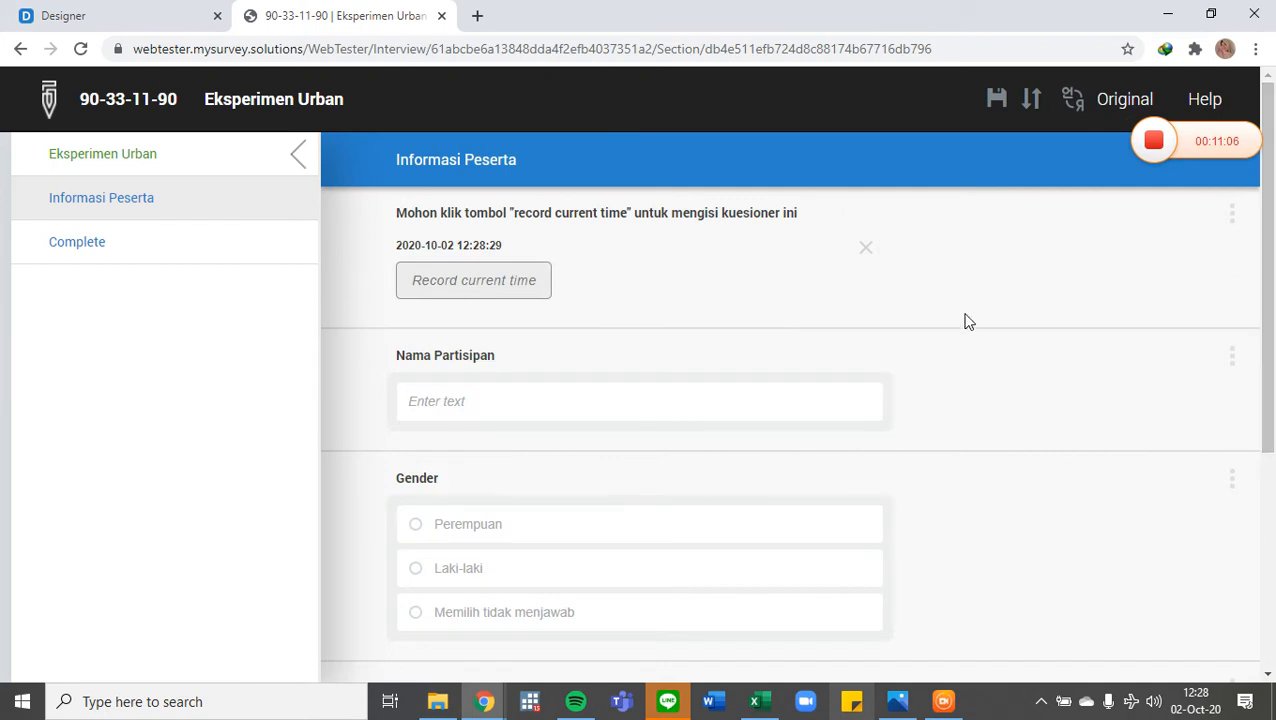
# - In the test interview, answer Nama Partisipan with "fg" and Gender with Perempuan
pyautogui.scroll(-4, 928, 364)
pyautogui.scroll(4, 928, 364)
pyautogui.scroll(-4, 926, 364)
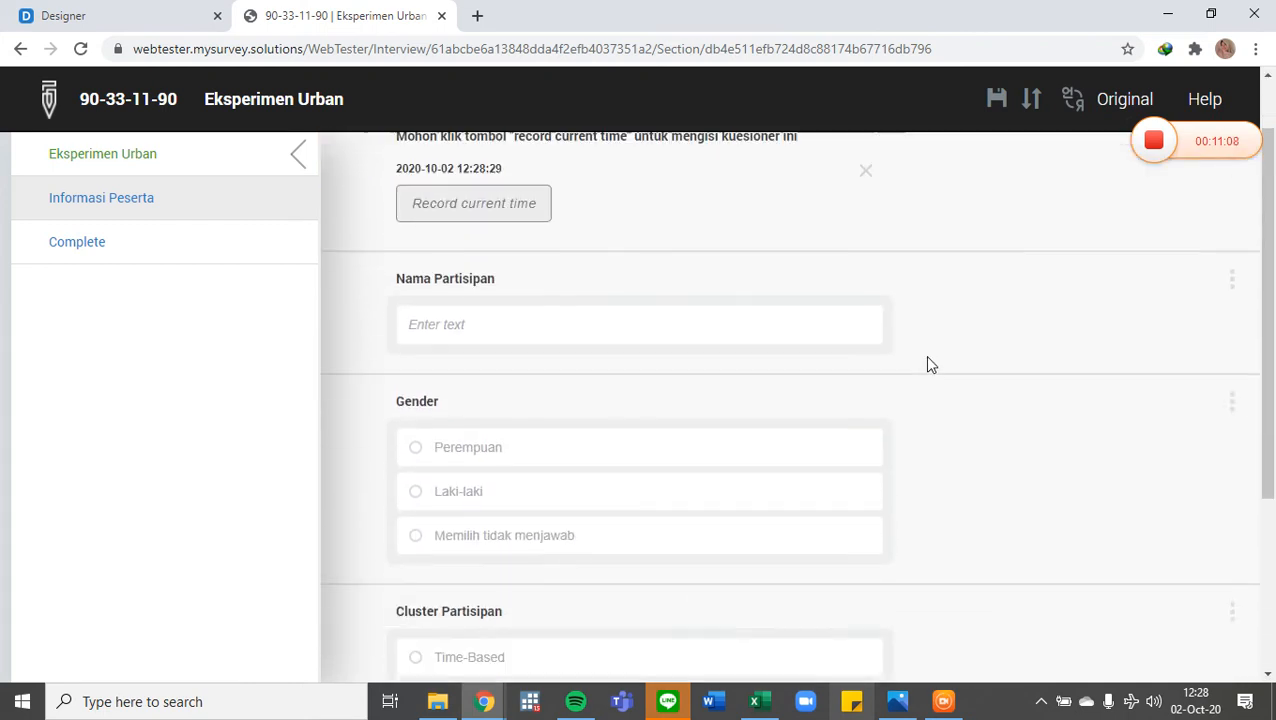
pyautogui.scroll(4, 926, 364)
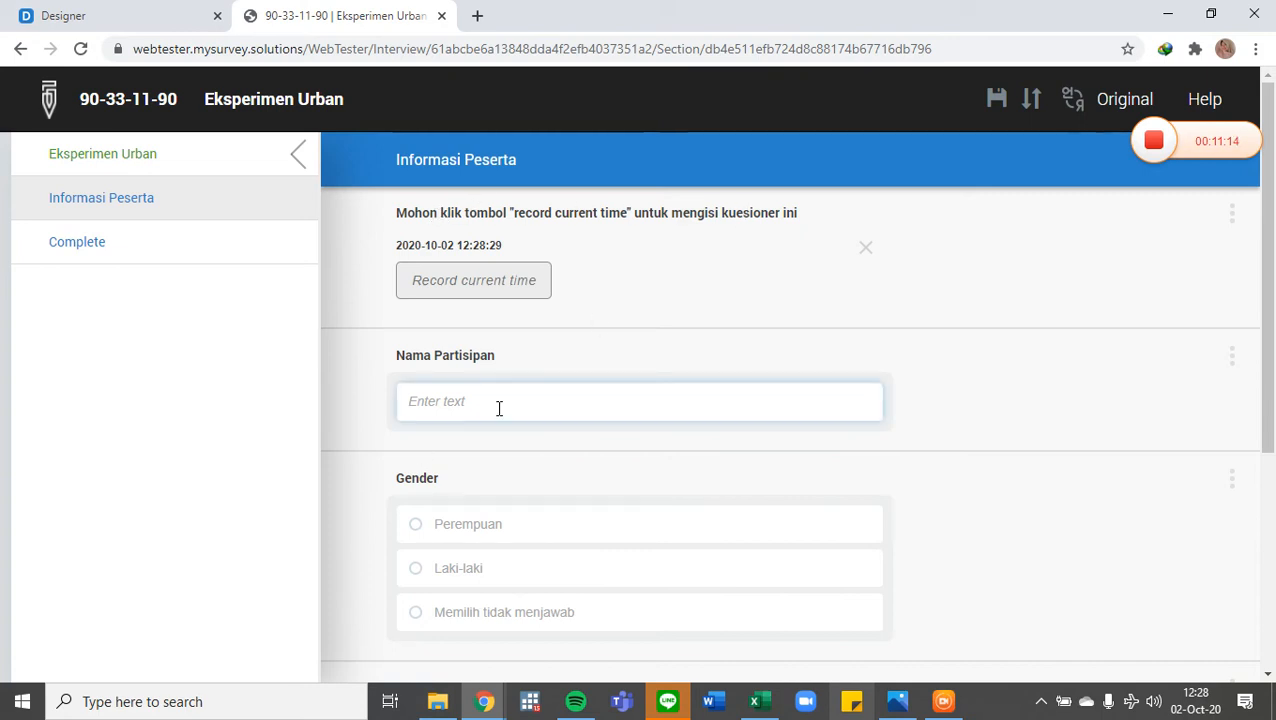
pyautogui.scroll(-3, 498, 407)
pyautogui.scroll(3, 513, 421)
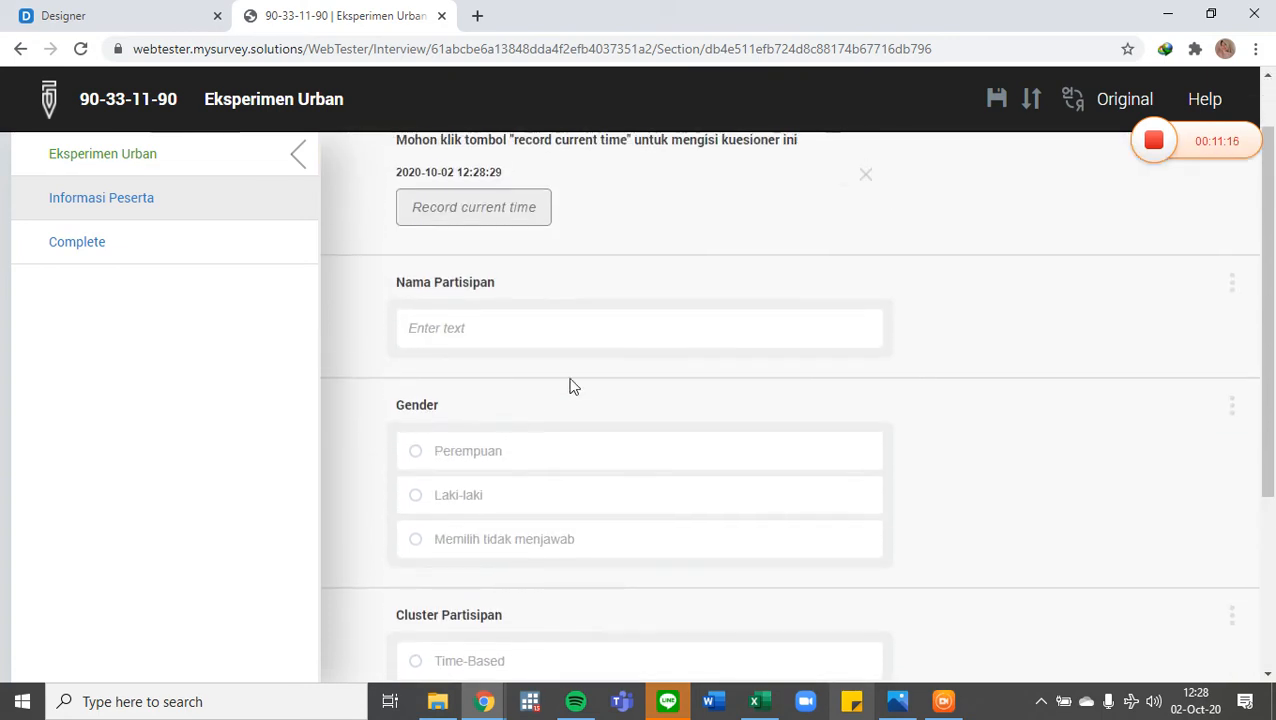
pyautogui.click(518, 328)
pyautogui.write('fg')
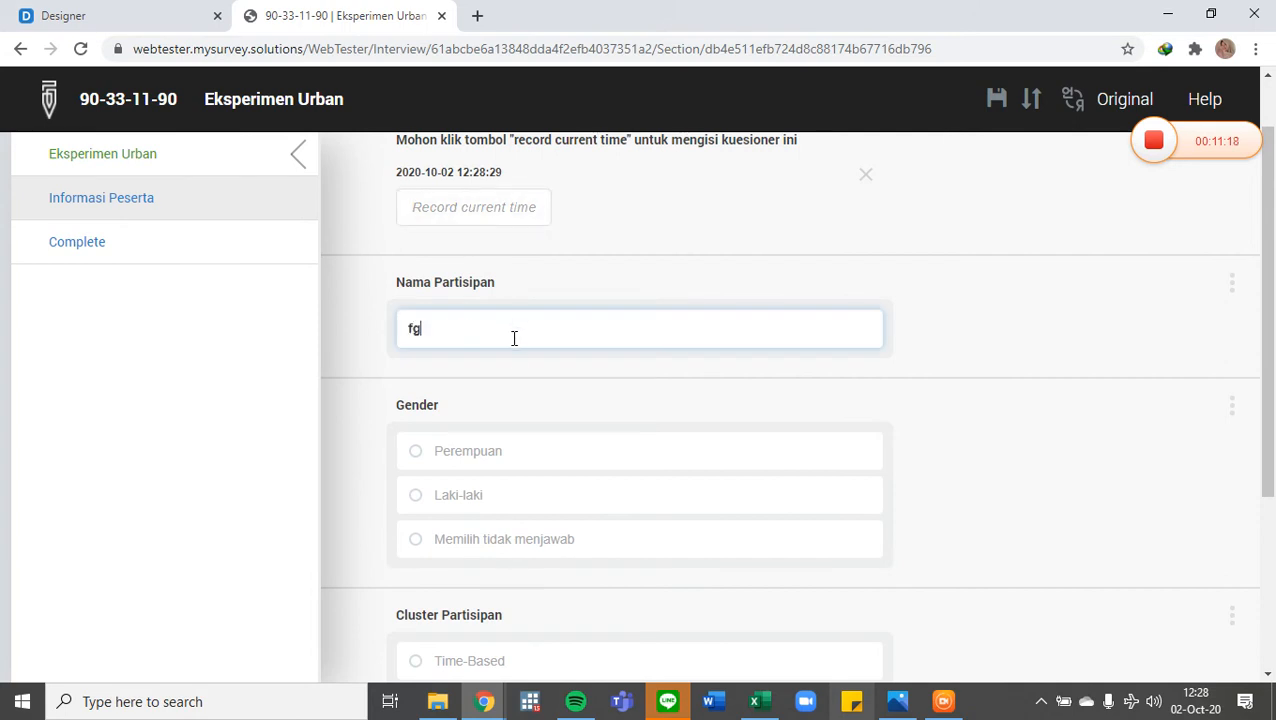
pyautogui.click(478, 468)
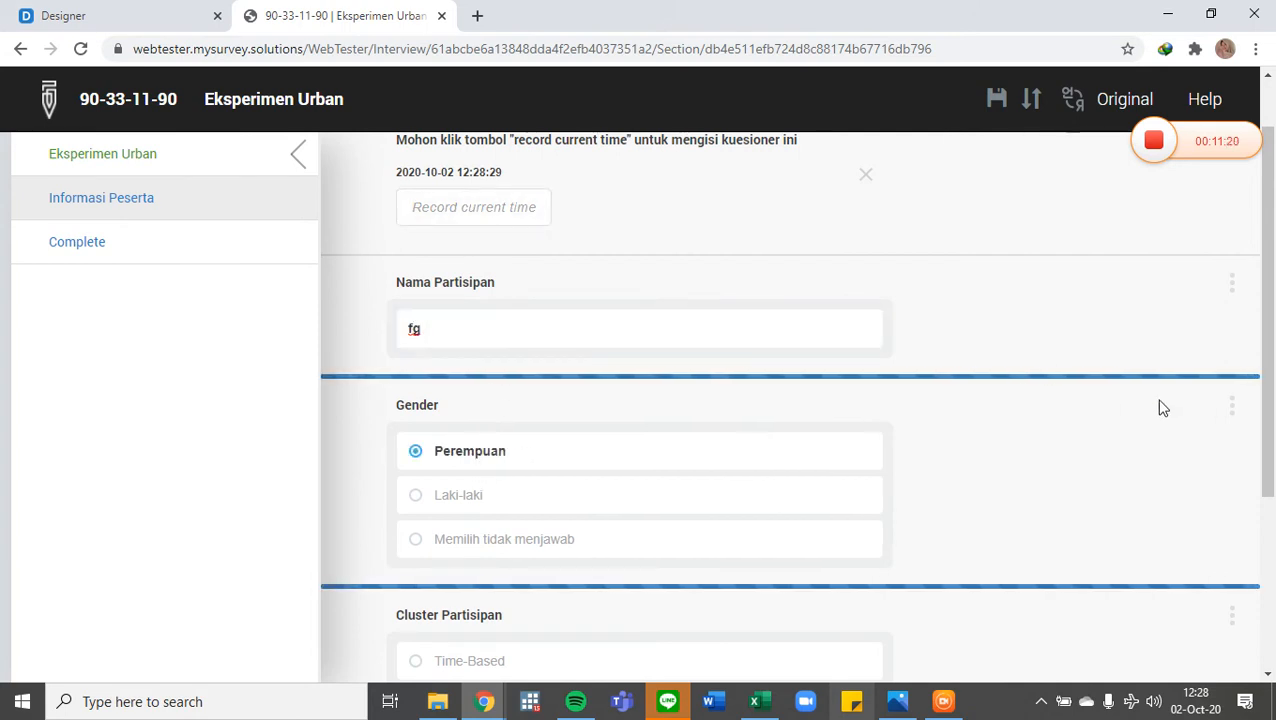
# - Answer Cluster Partisipan with Fixed Wage, then check the interview's completion page and close the web test
pyautogui.scroll(-2, 854, 433)
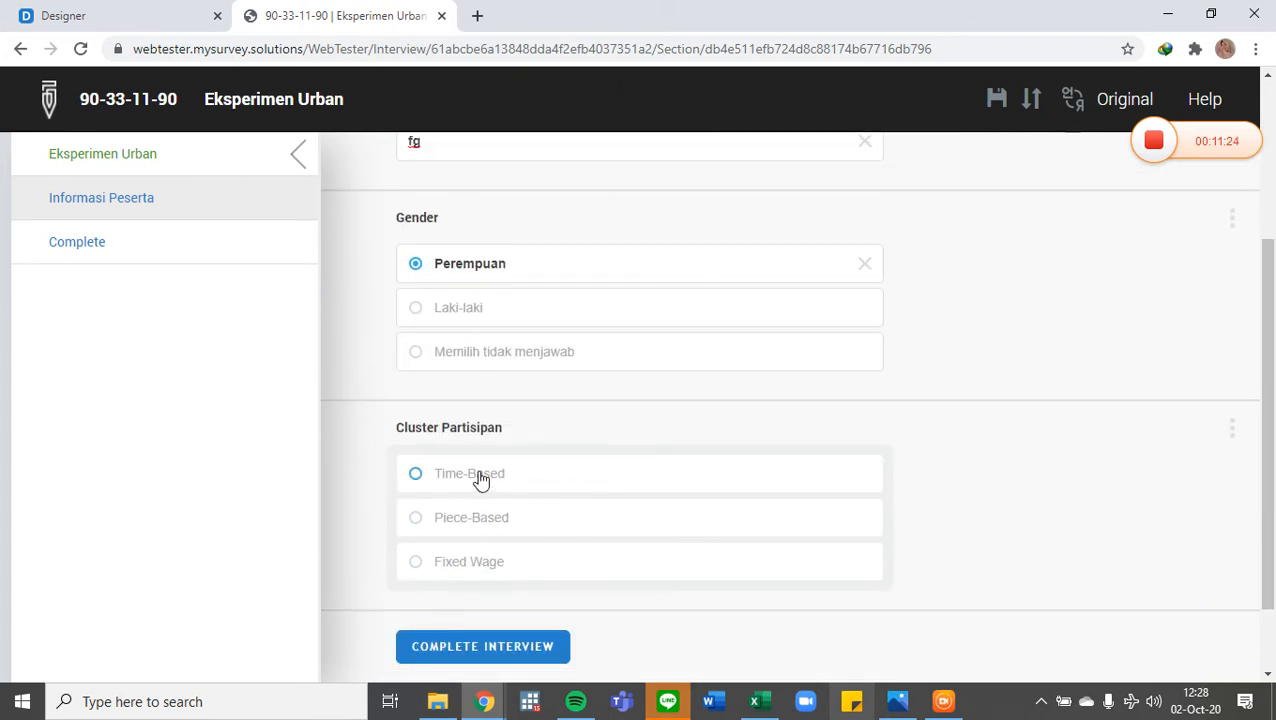
pyautogui.click(469, 575)
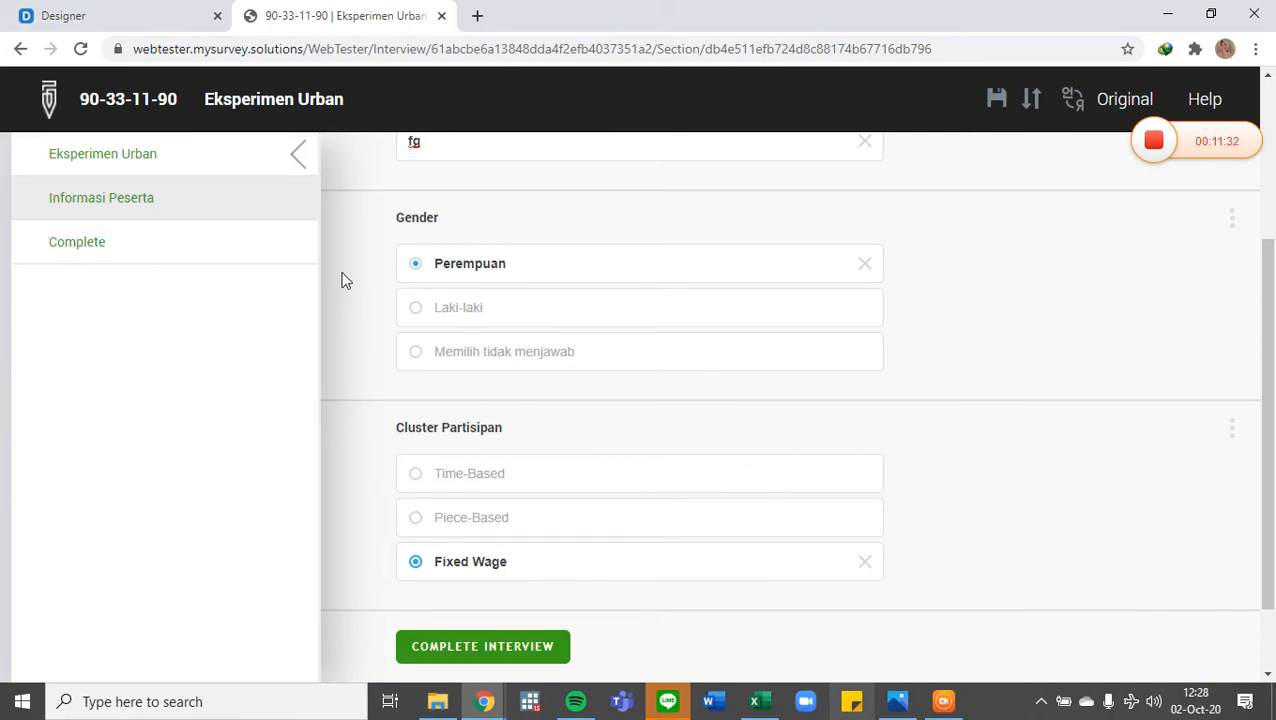
pyautogui.click(546, 647)
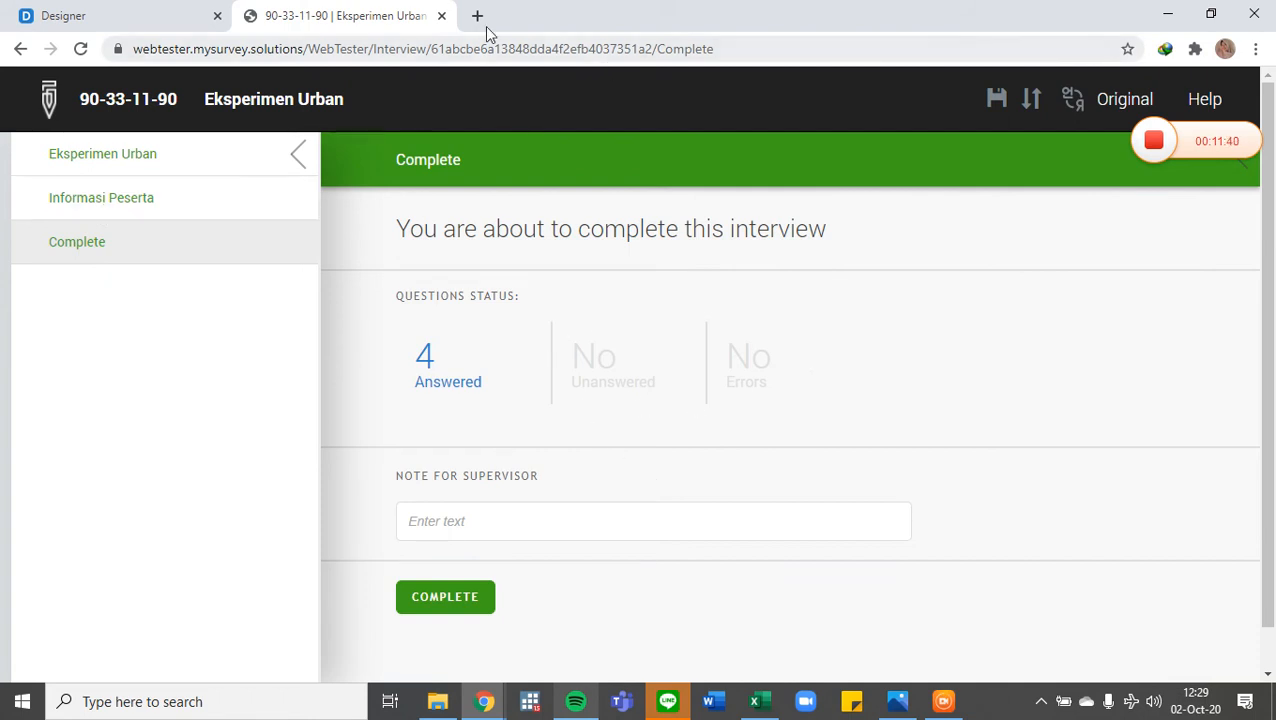
pyautogui.click(442, 17)
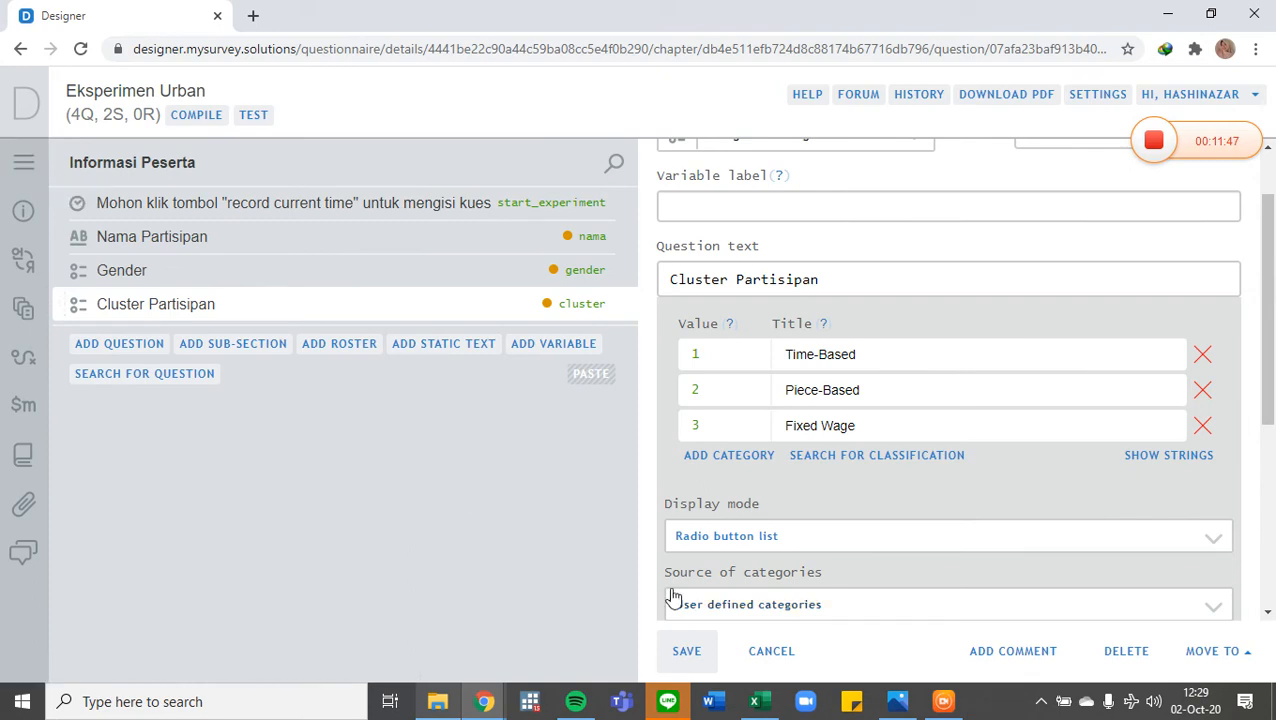
# - Add a new section to the questionnaire after Informasi Peserta
pyautogui.scroll(-4, 1014, 498)
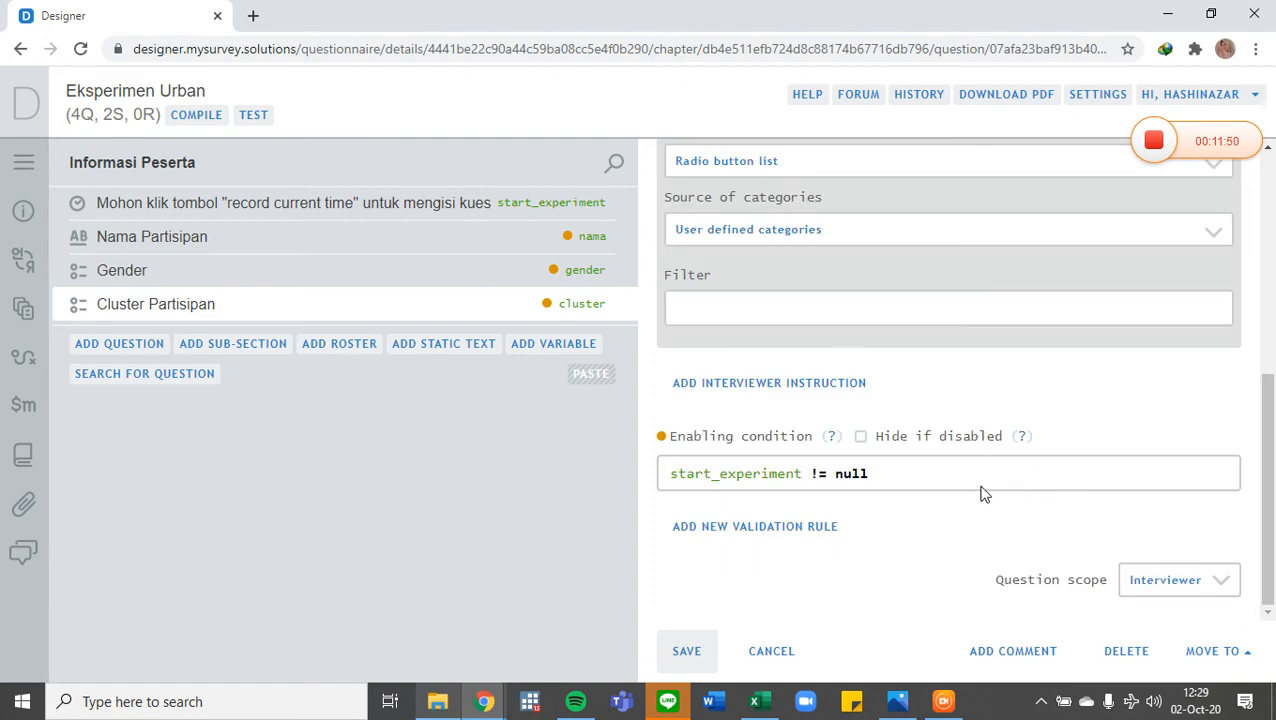
pyautogui.click(14, 152)
pyautogui.click(148, 326)
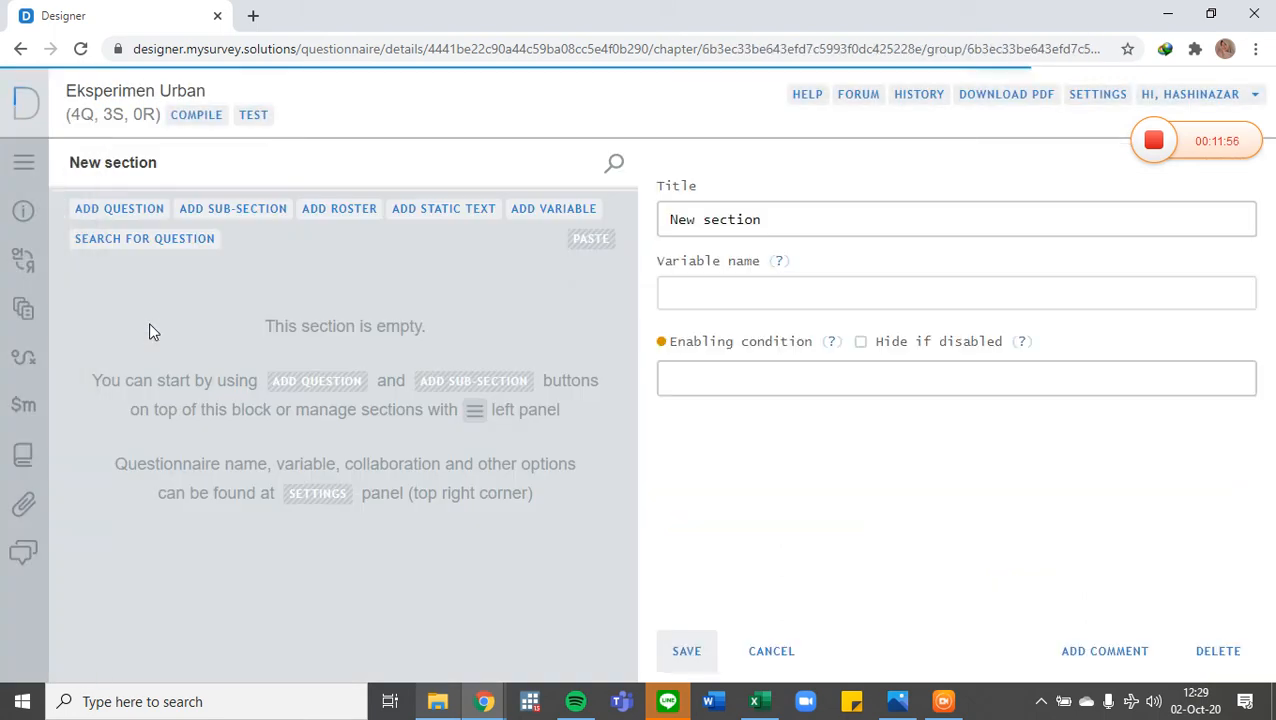
# - Add a static text to the Informasi Peserta section reading "Silakan lanjutkan ke bagian berikutnya untuk mulai melakukan eksperimen"
pyautogui.click(12, 168)
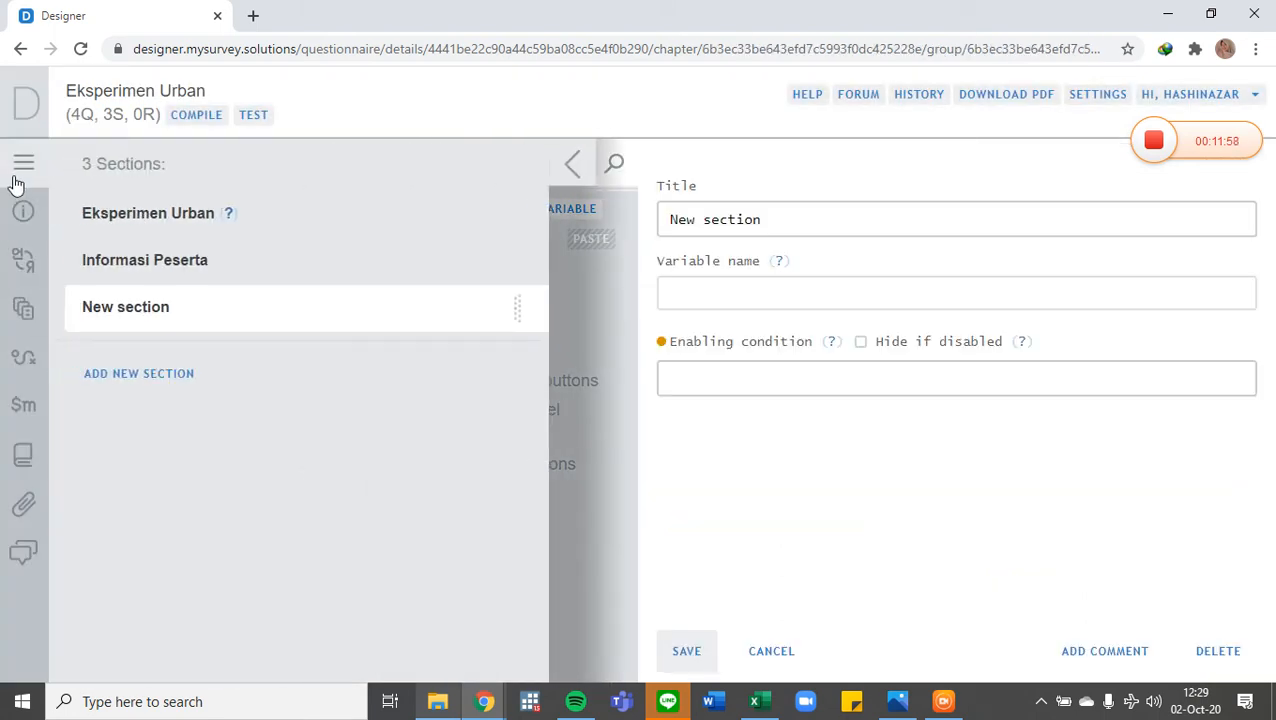
pyautogui.click(130, 262)
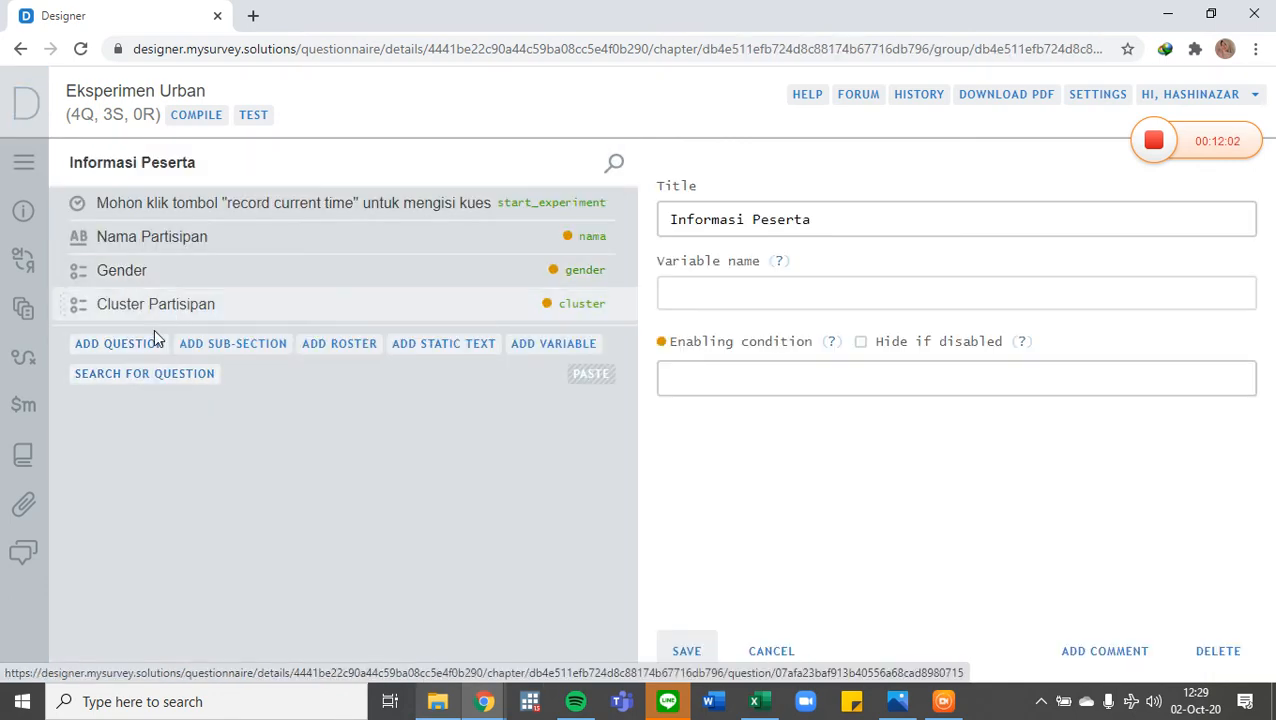
pyautogui.click(438, 345)
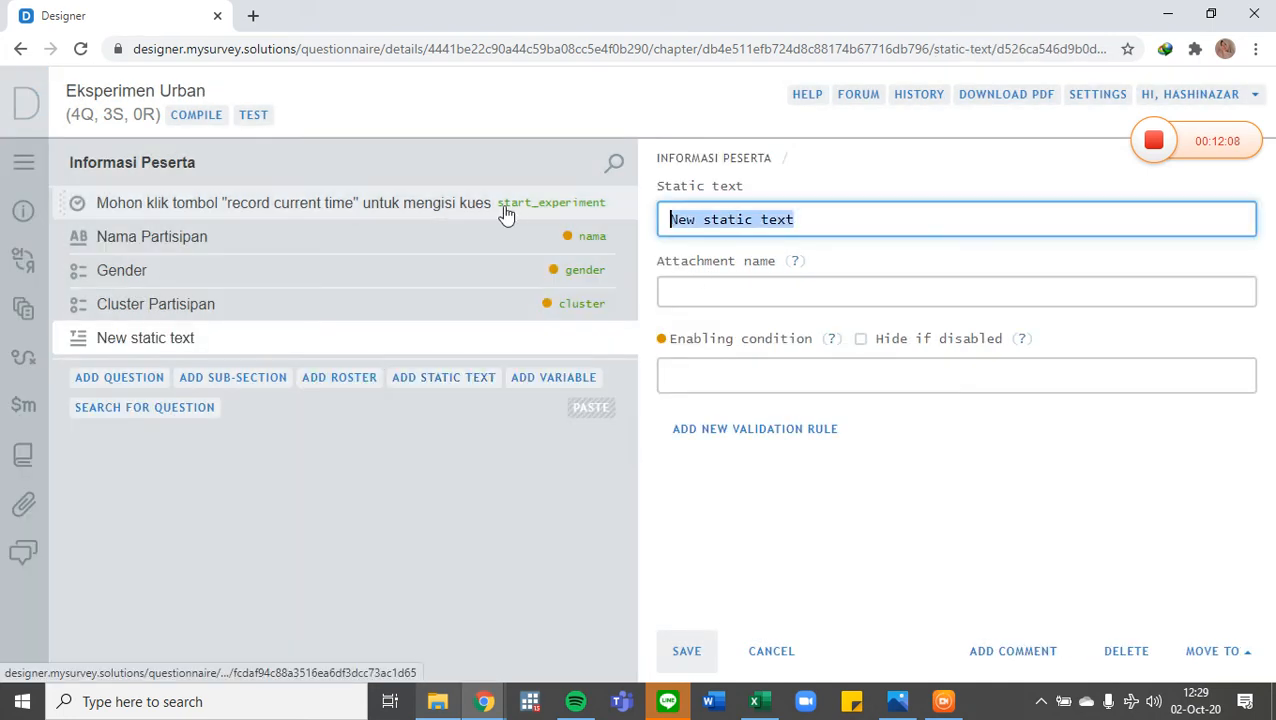
pyautogui.write('Silakan l')
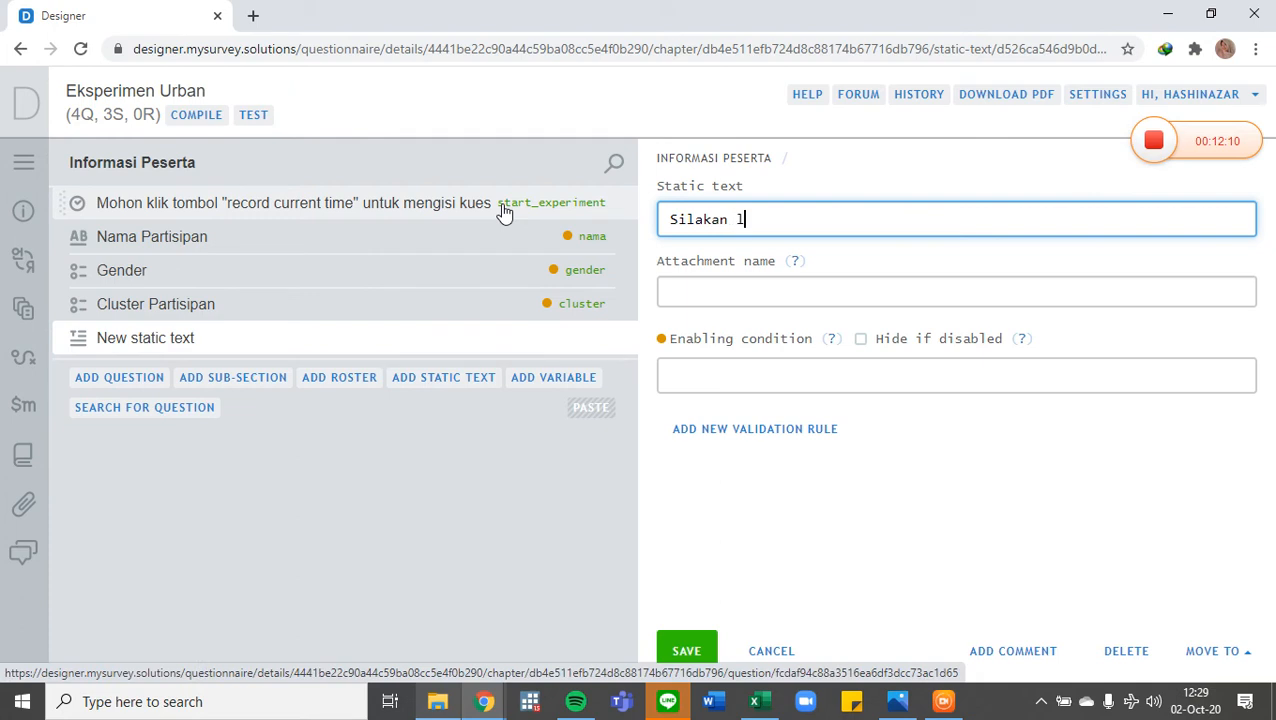
pyautogui.write('anjutkan ke')
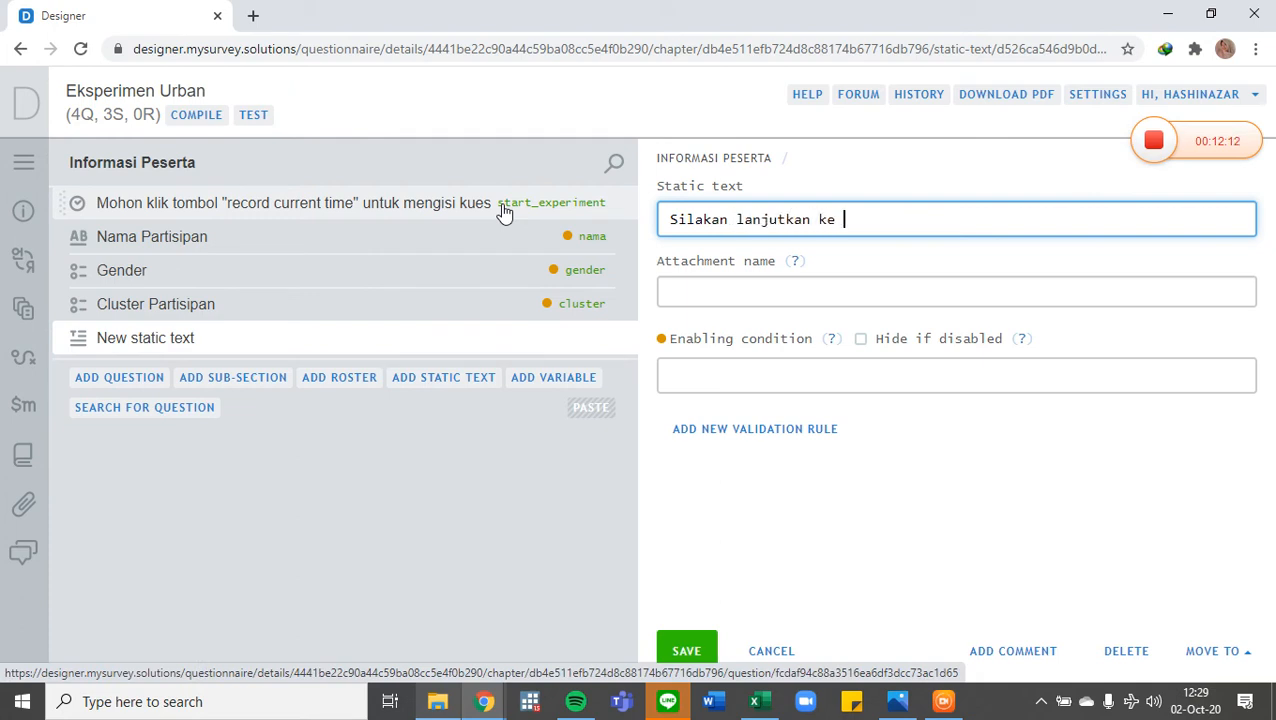
pyautogui.write(' "Halaman 1" UNTU')
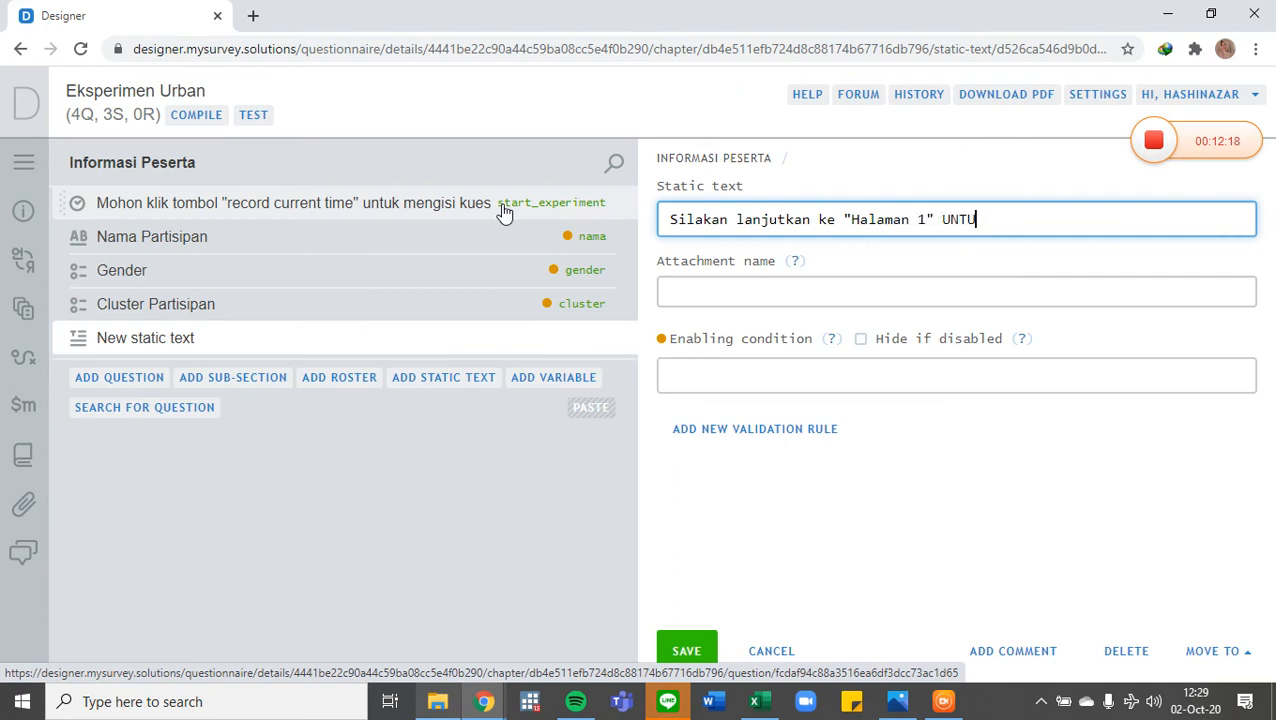
pyautogui.press('BackSpace')
pyautogui.press('BackSpace')
pyautogui.press('BackSpace')
pyautogui.press('BackSpace')
pyautogui.press('BackSpace')
pyautogui.press('BackSpace')
pyautogui.press('BackSpace')
pyautogui.press('BackSpace')
pyautogui.press('BackSpace')
pyautogui.press('BackSpace')
pyautogui.press('BackSpace')
pyautogui.press('BackSpace')
pyautogui.press('BackSpace')
pyautogui.press('BackSpace')
pyautogui.press('BackSpace')
pyautogui.write('bagi')
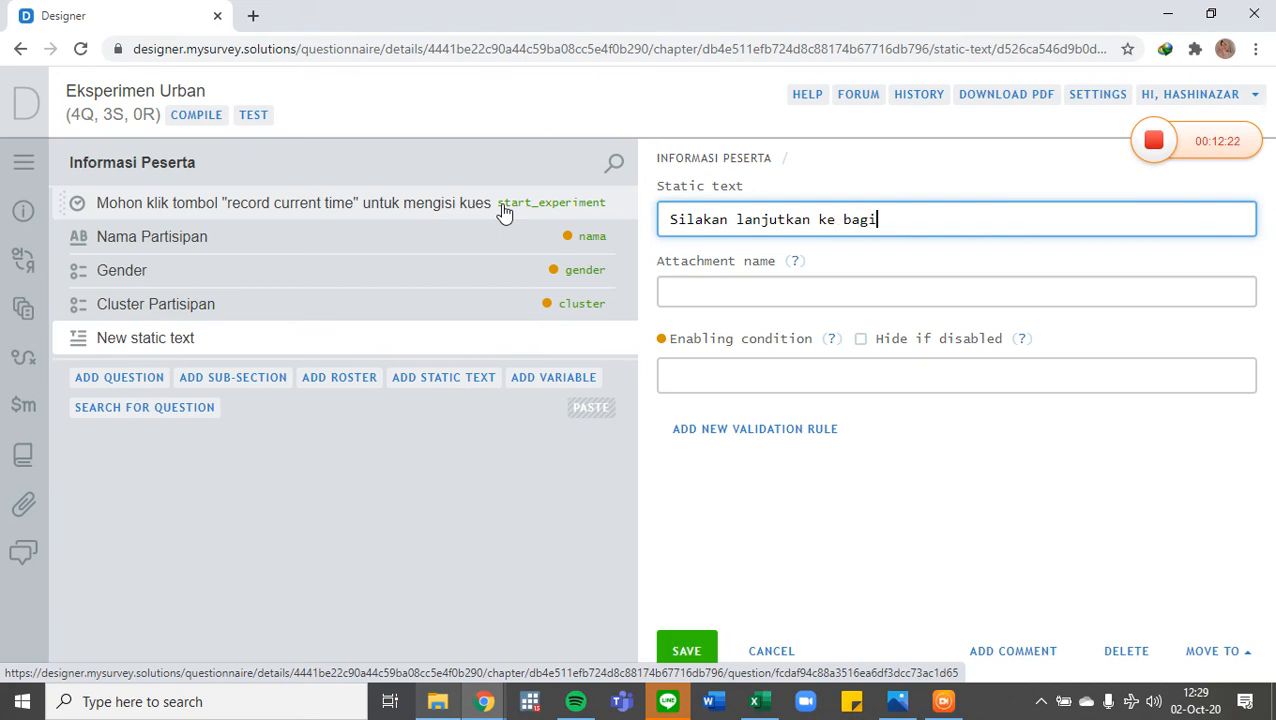
pyautogui.write('an beru')
pyautogui.write('kutnya untuk ')
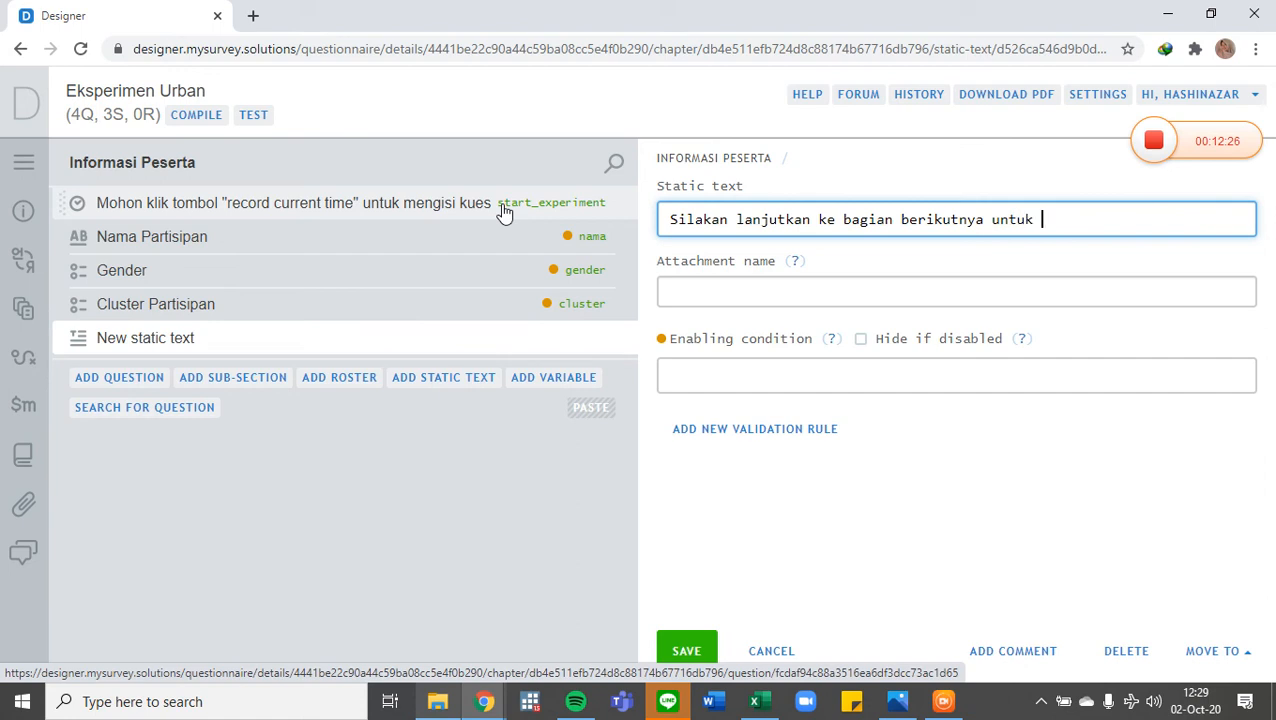
pyautogui.write('mulai melaku')
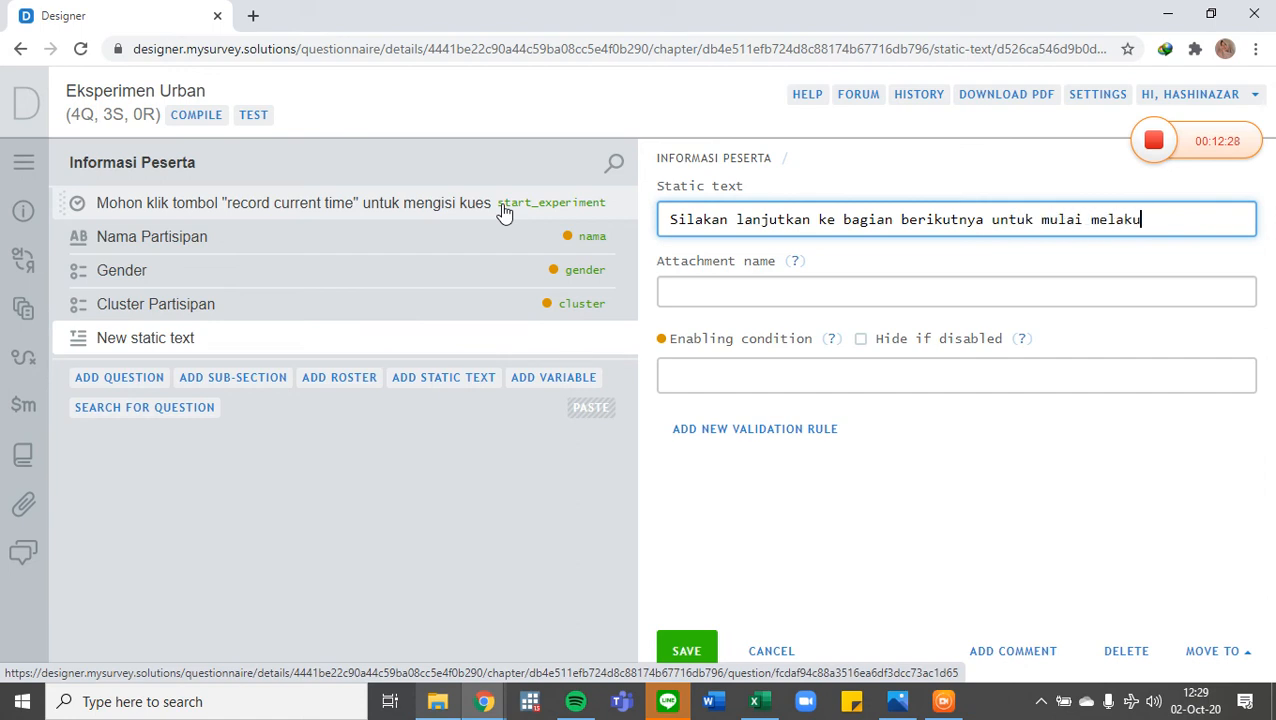
pyautogui.write('kan eksperimen')
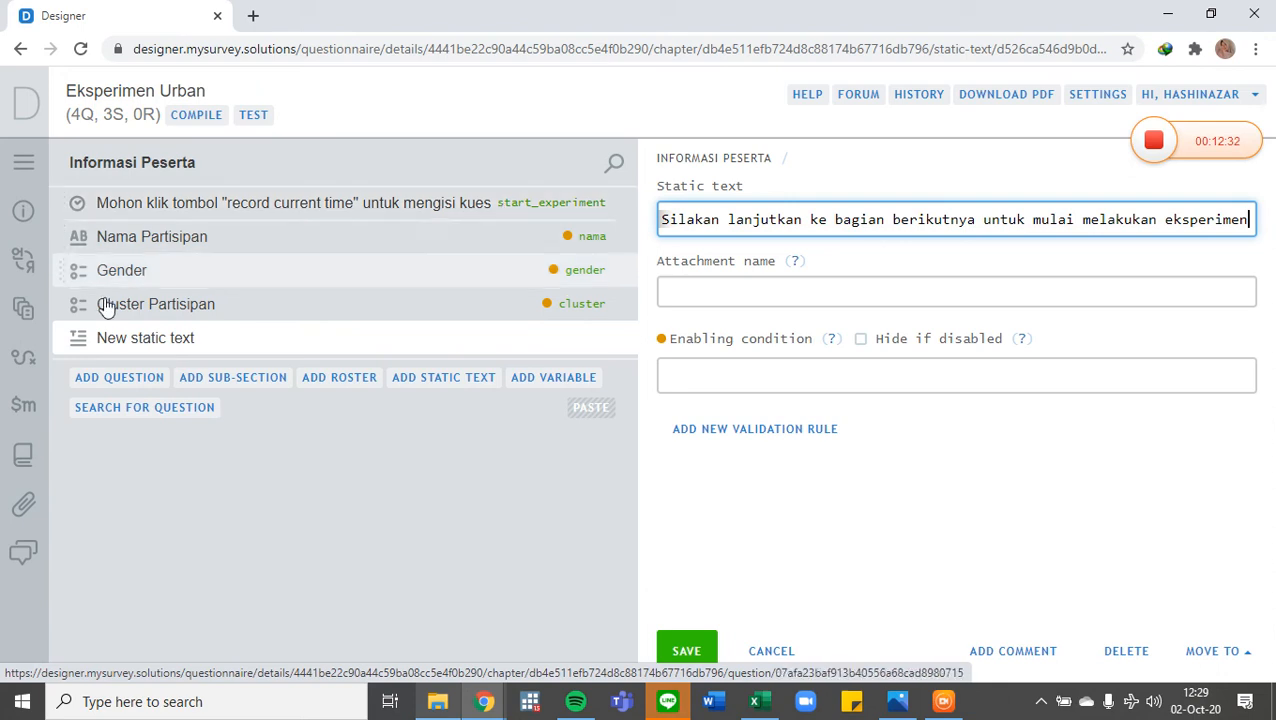
# - Set the new static text's enabling condition to start_experiment != null & nama != null & gender != null & cluster != null
pyautogui.click(732, 384)
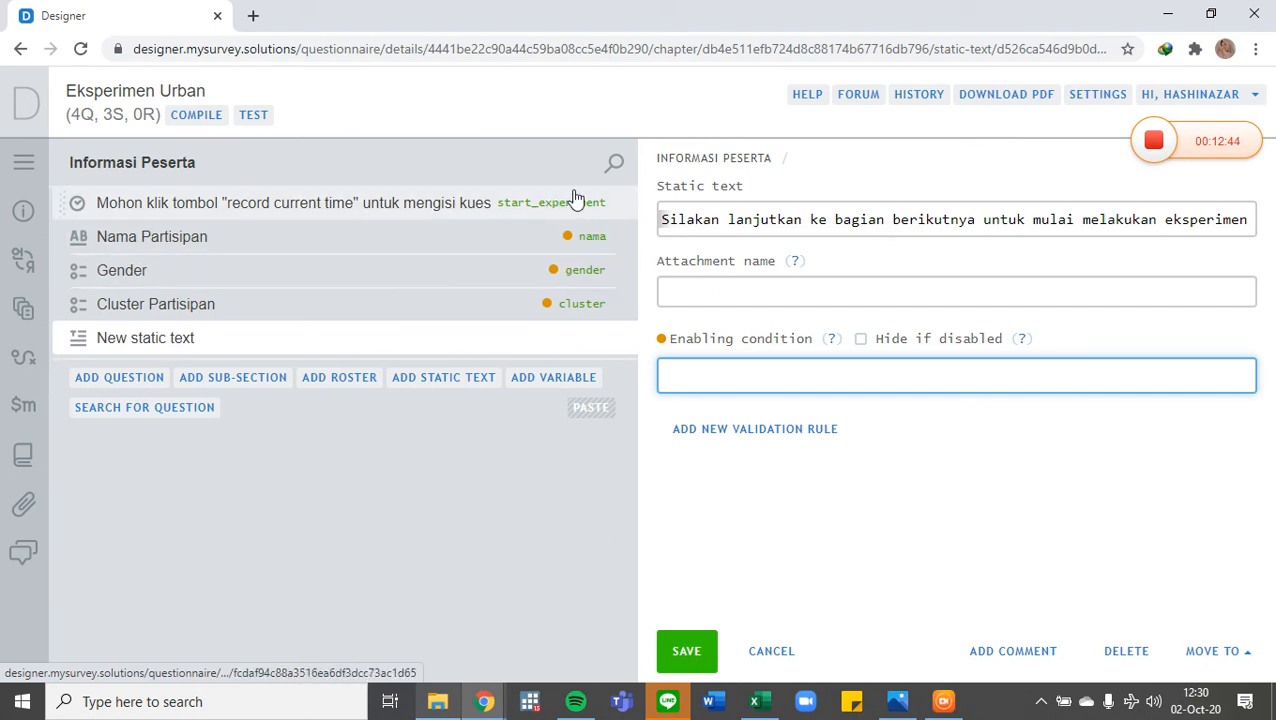
pyautogui.write('s')
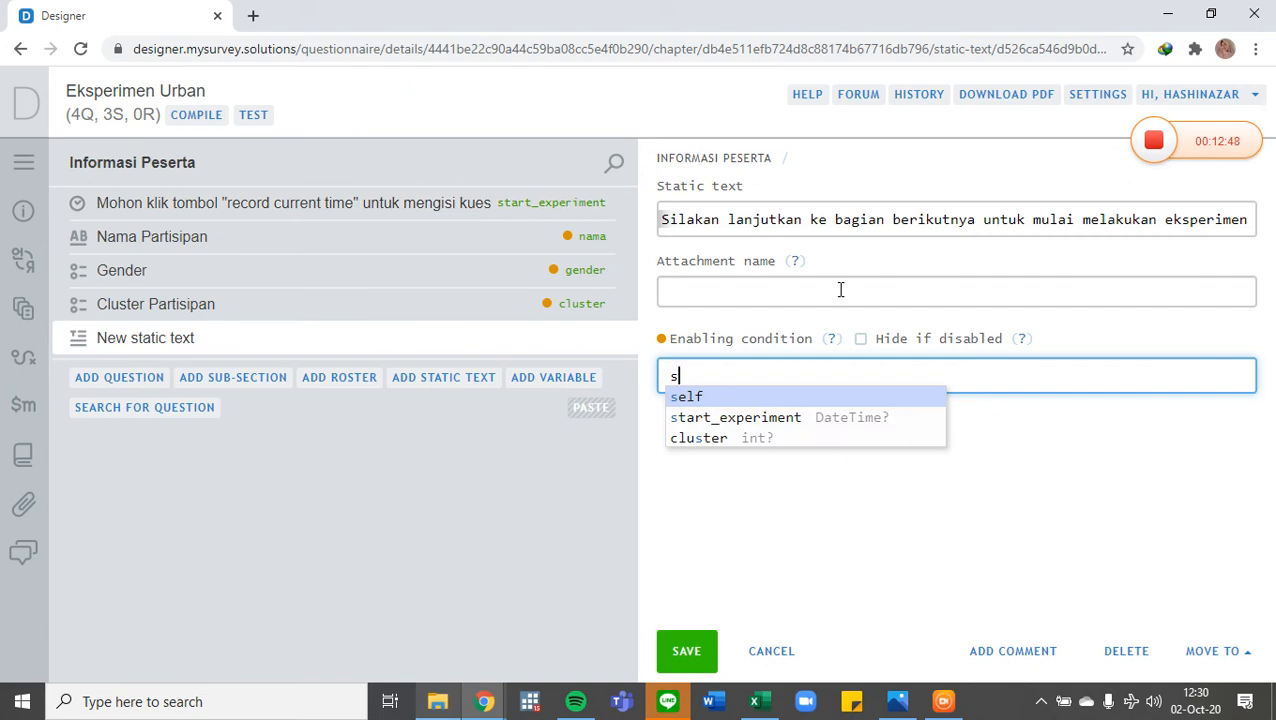
pyautogui.click(860, 421)
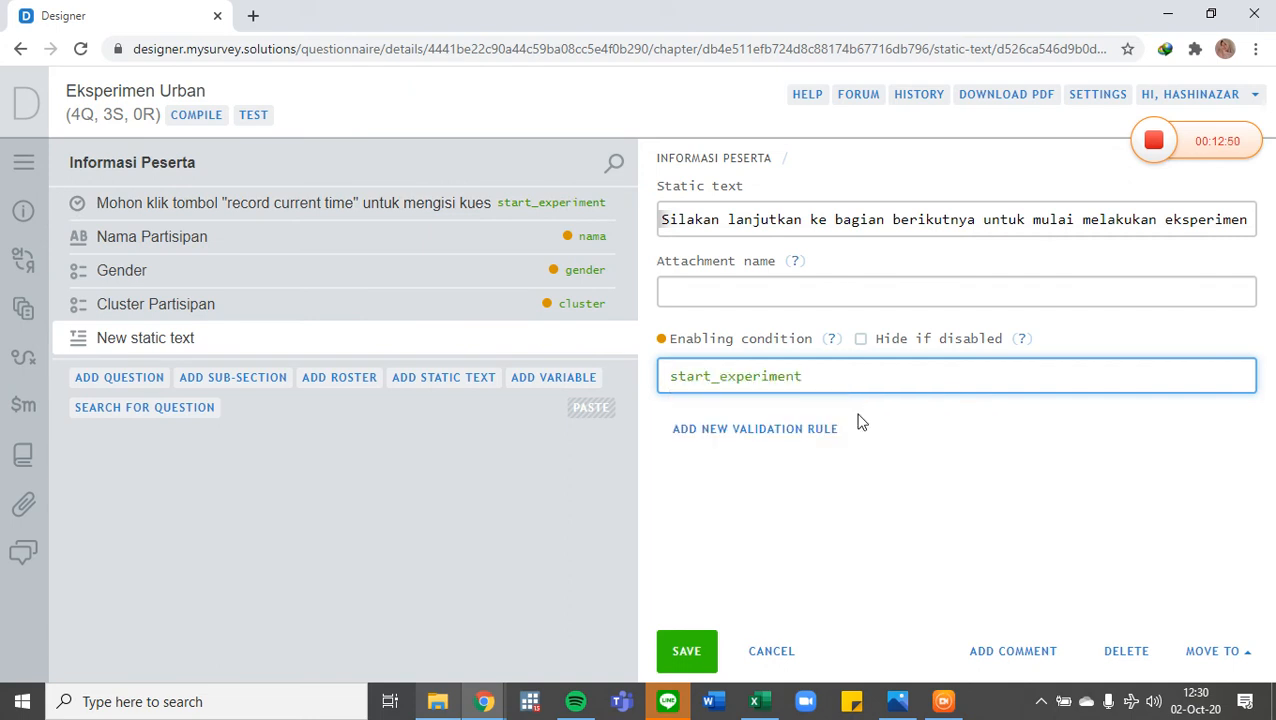
pyautogui.write('!= null & na')
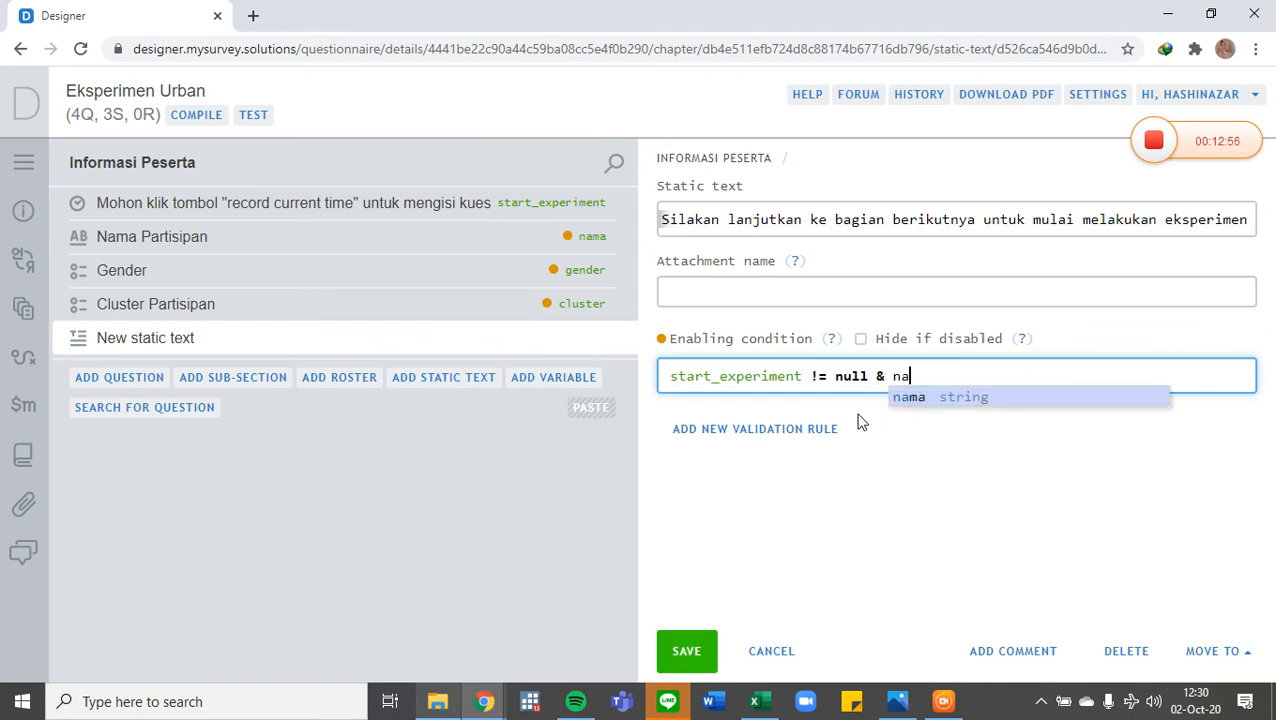
pyautogui.click(906, 400)
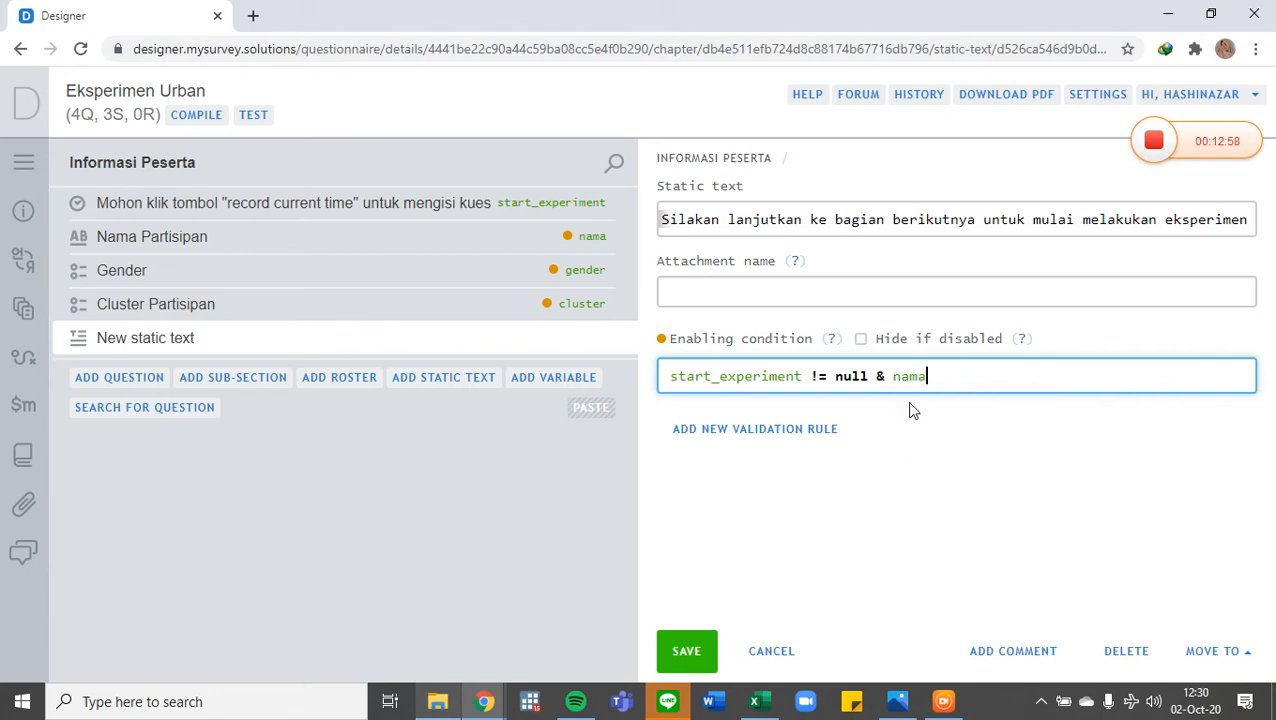
pyautogui.write('!= null & ge')
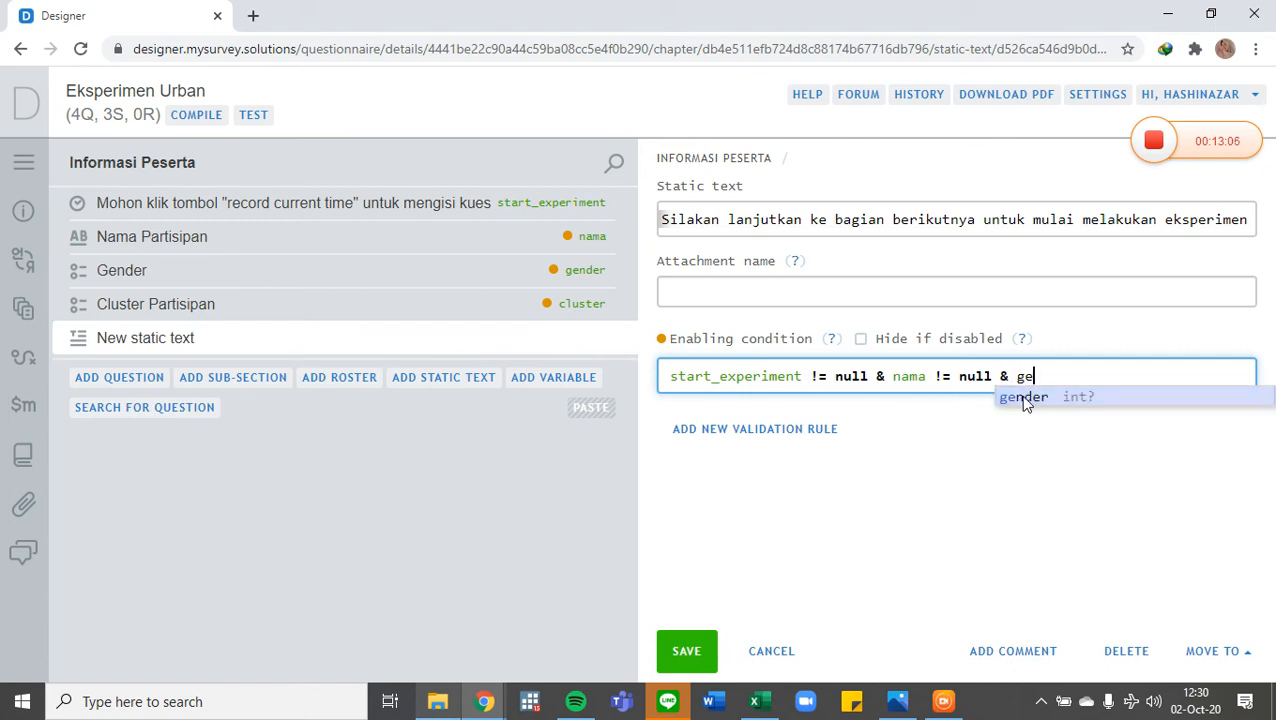
pyautogui.click(1023, 397)
pyautogui.write('!= 0')
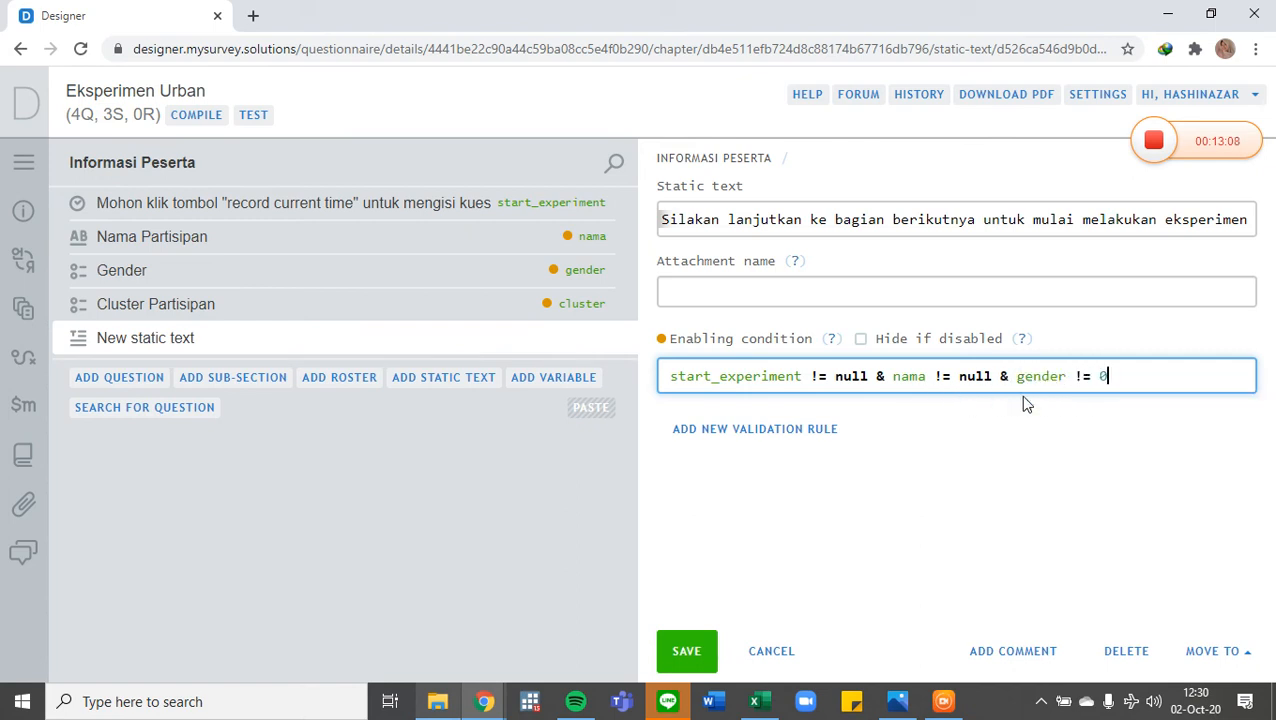
pyautogui.press('BackSpace')
pyautogui.write('null & cluster ')
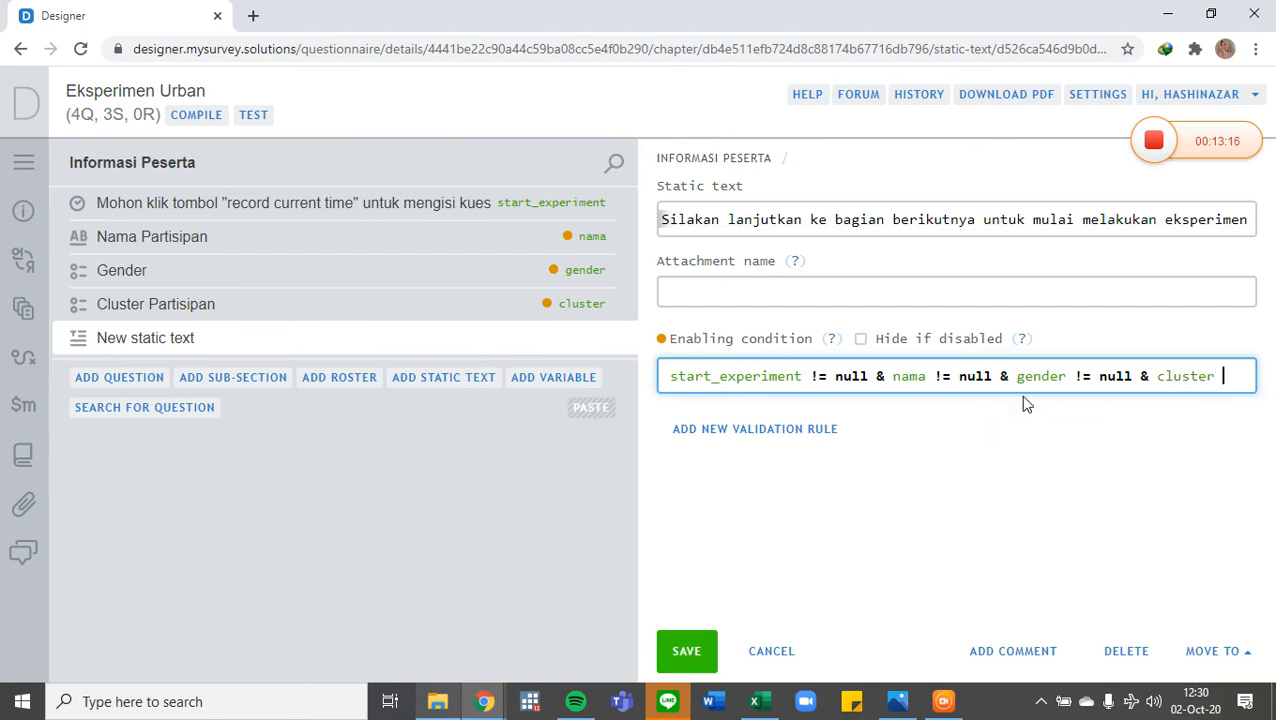
pyautogui.write('!= n')
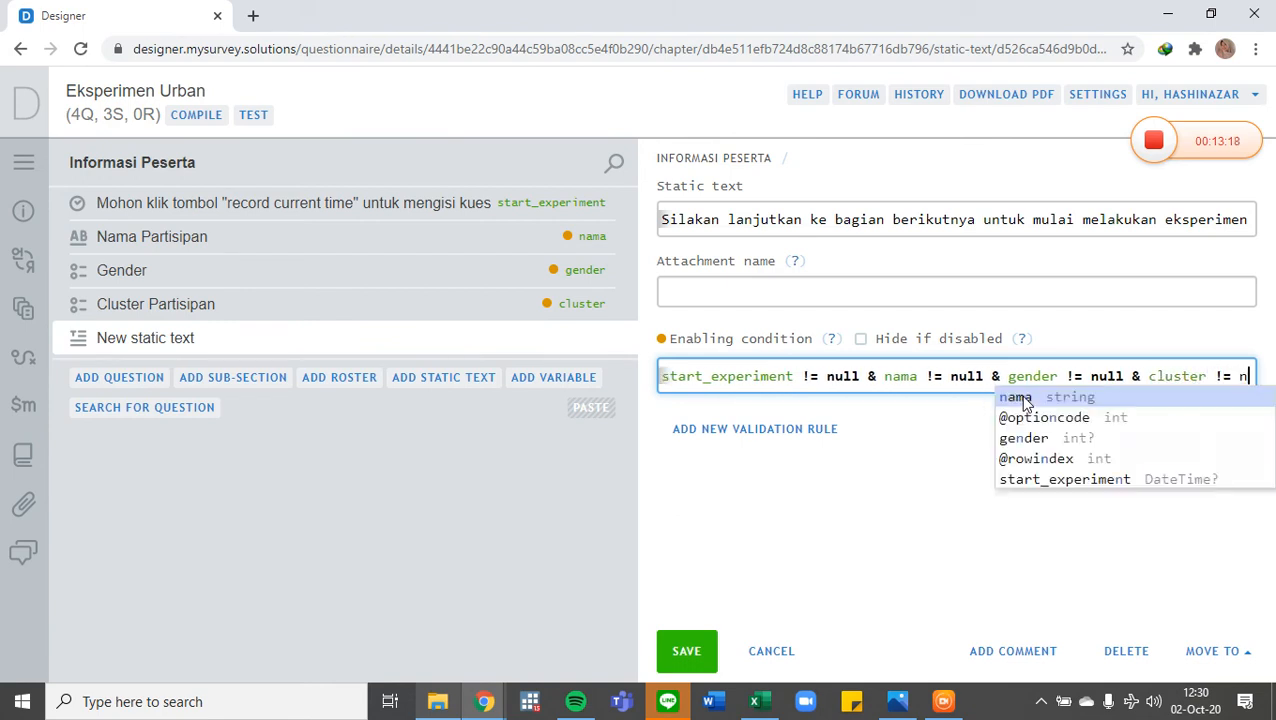
pyautogui.write('ull')
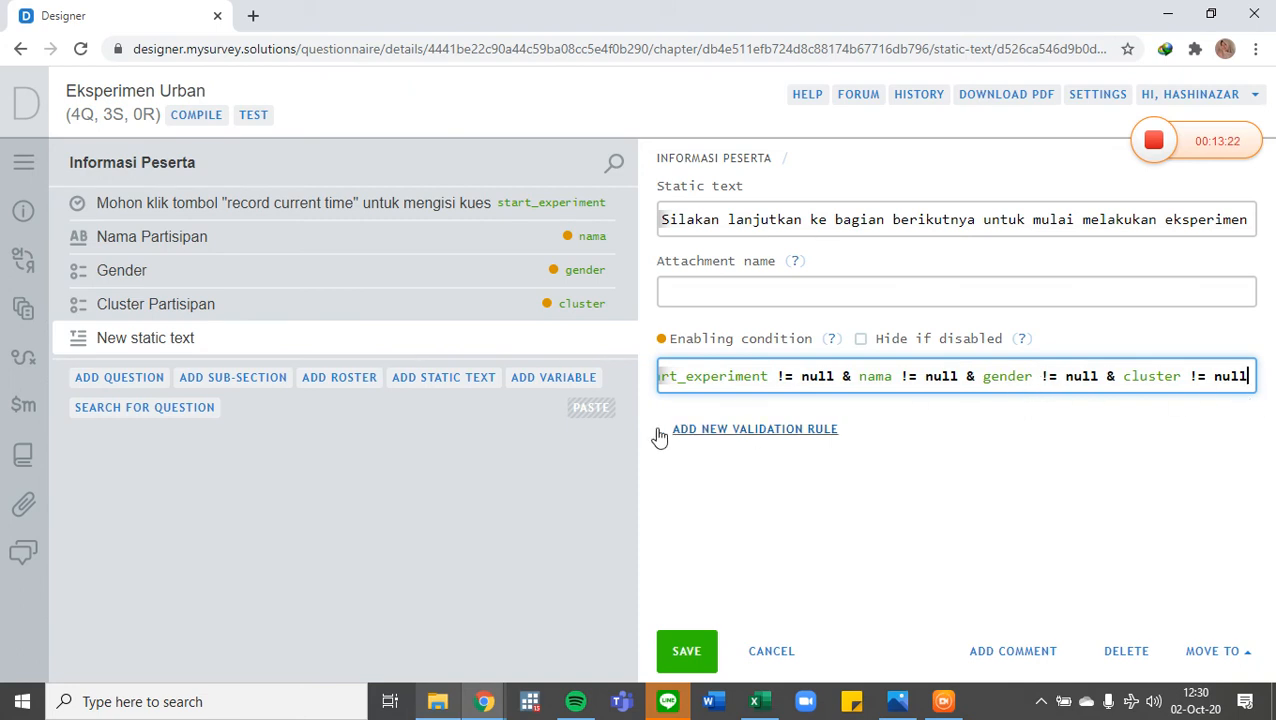
# - Save the static text, then start a web test and record the current time in the Informasi Peserta section
pyautogui.click(696, 649)
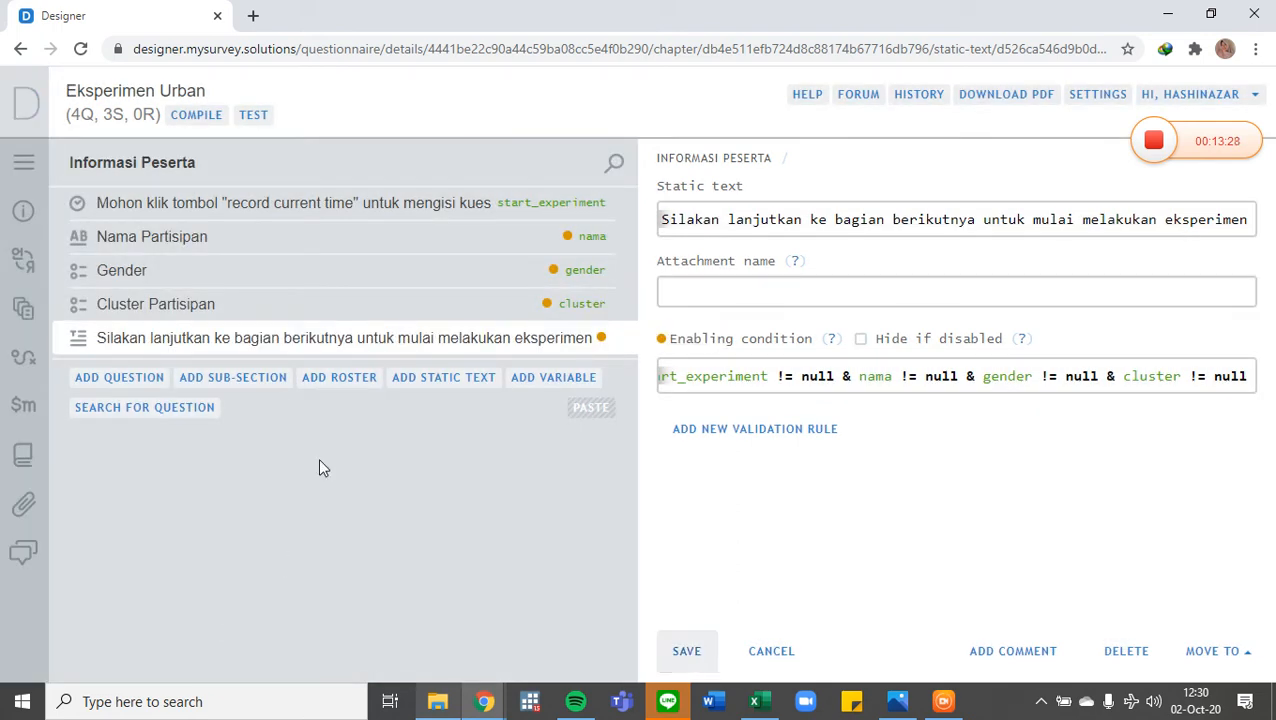
pyautogui.click(252, 118)
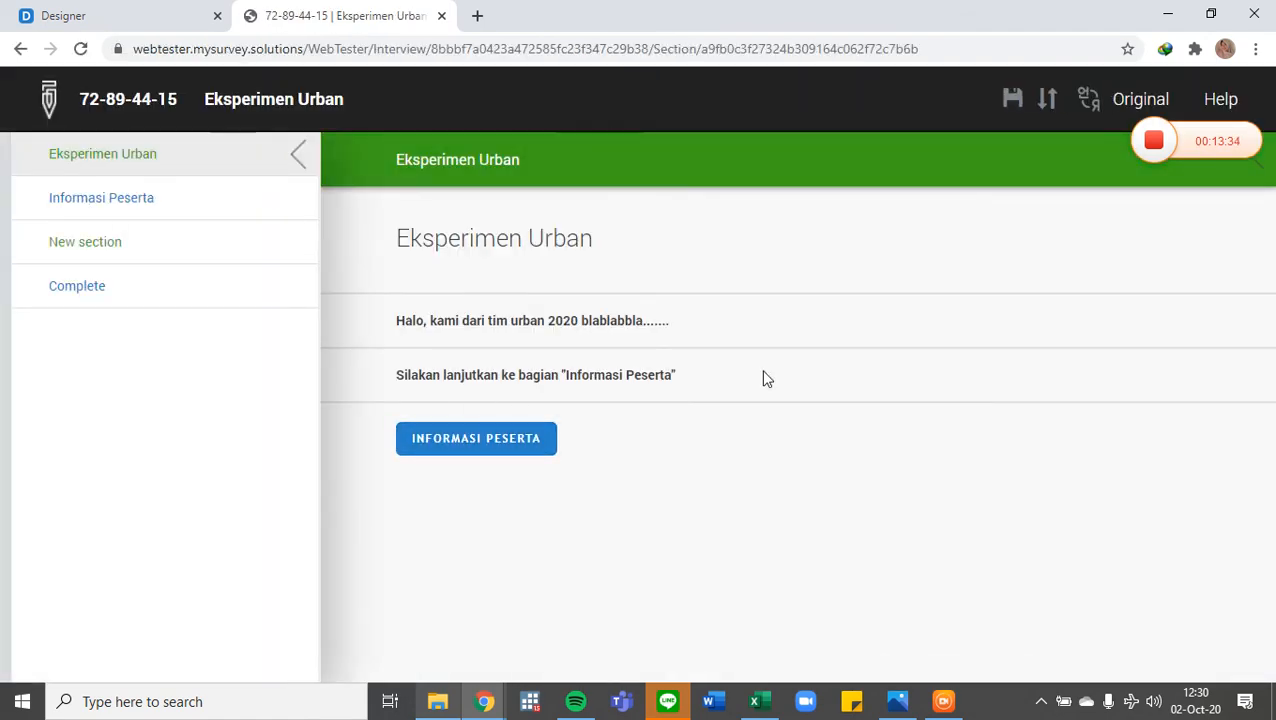
pyautogui.click(443, 440)
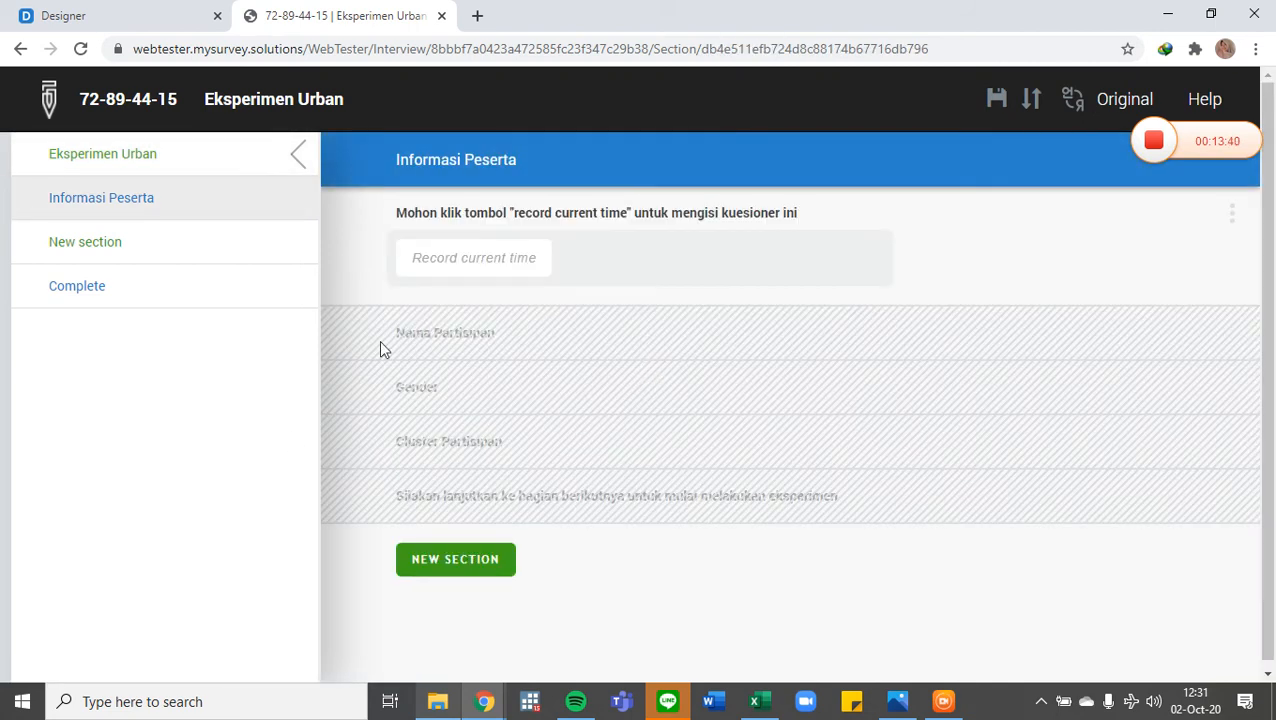
pyautogui.click(483, 257)
pyautogui.scroll(-4, 512, 404)
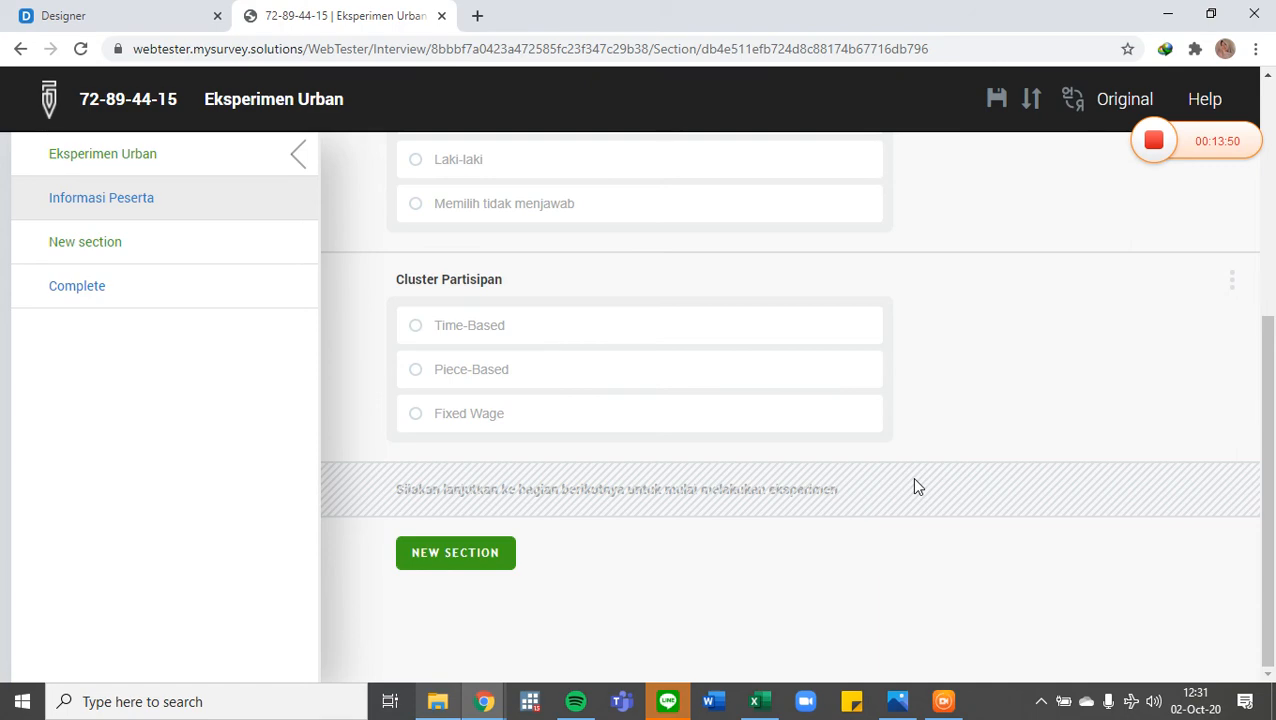
pyautogui.click(95, 16)
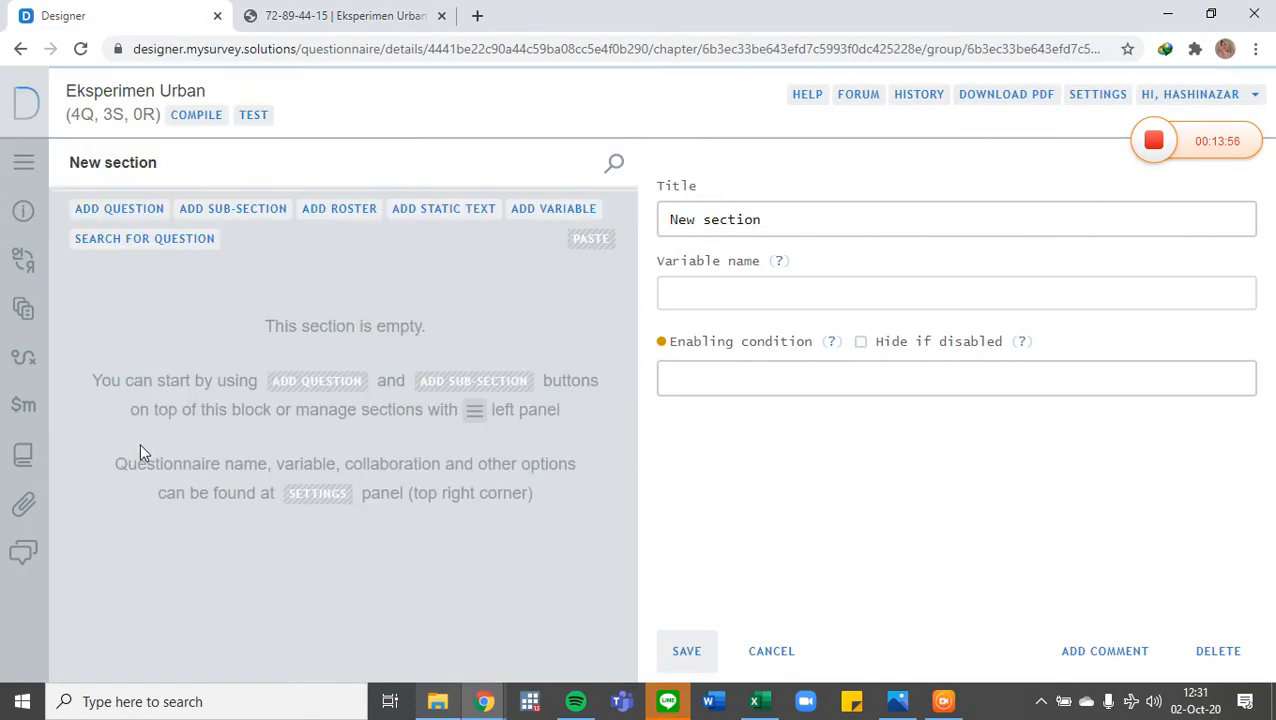
pyautogui.click(743, 377)
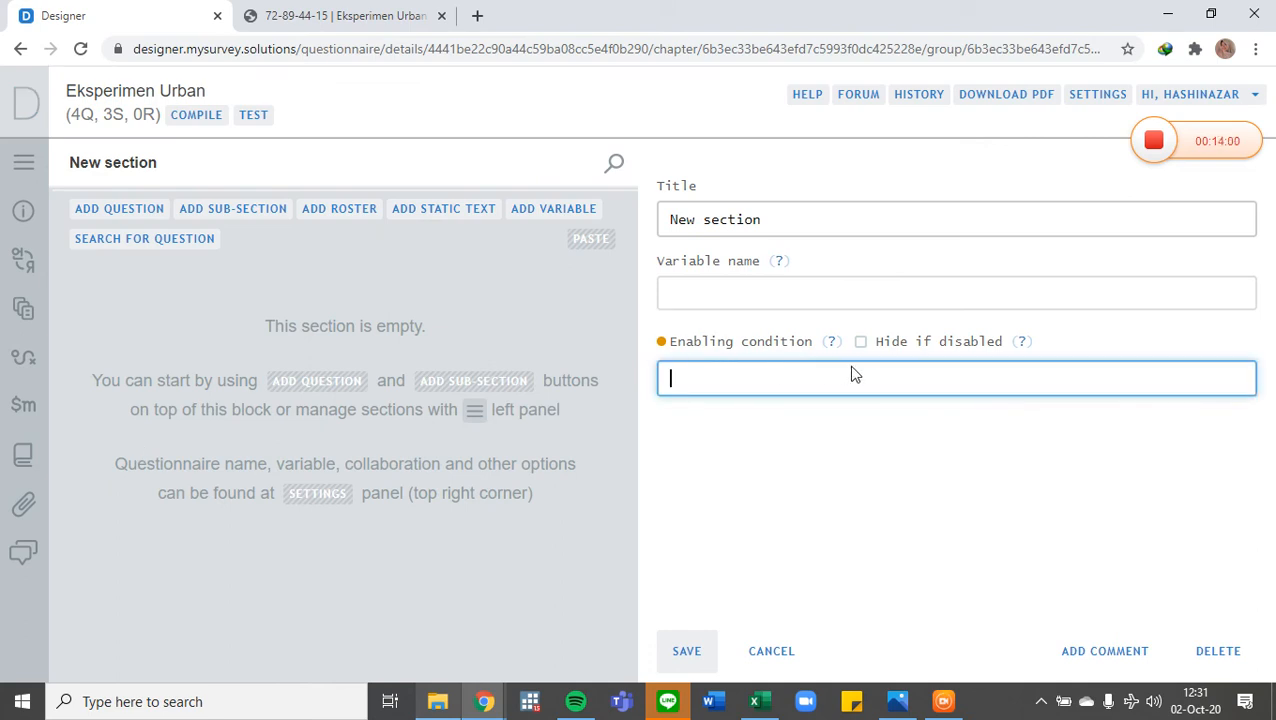
pyautogui.click(16, 177)
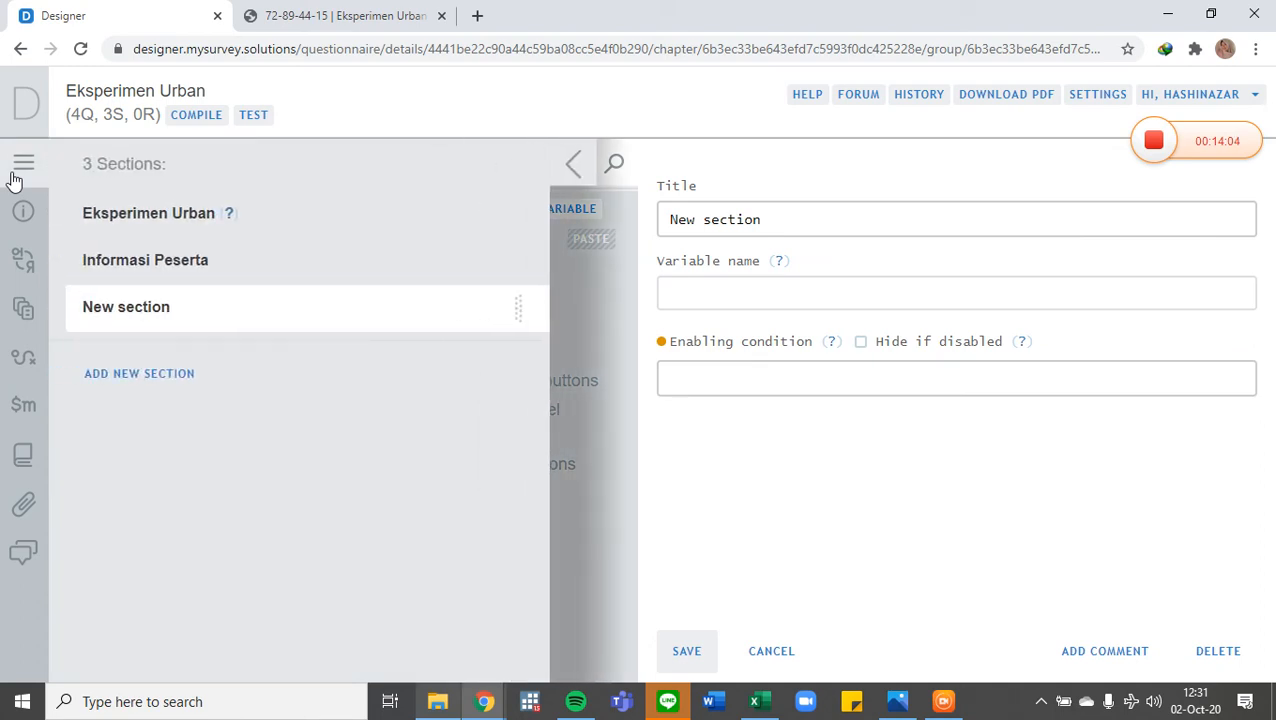
pyautogui.click(795, 381)
pyautogui.write('i')
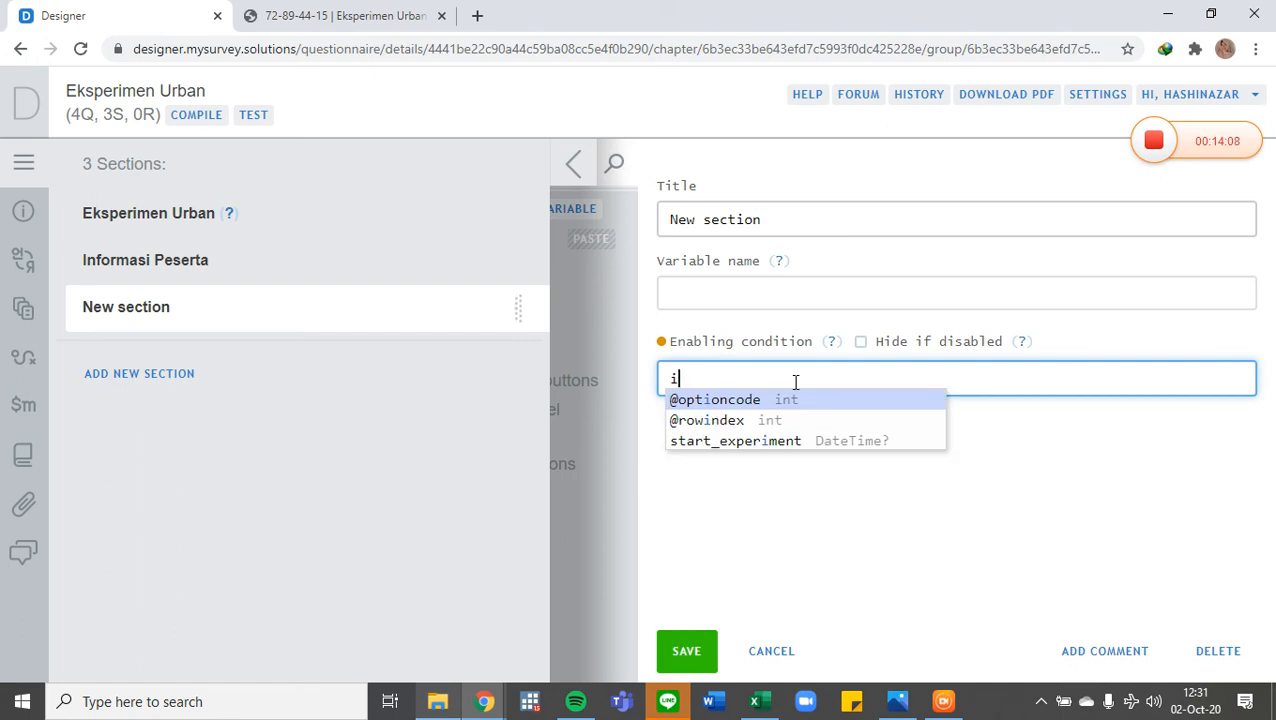
pyautogui.press('BackSpace')
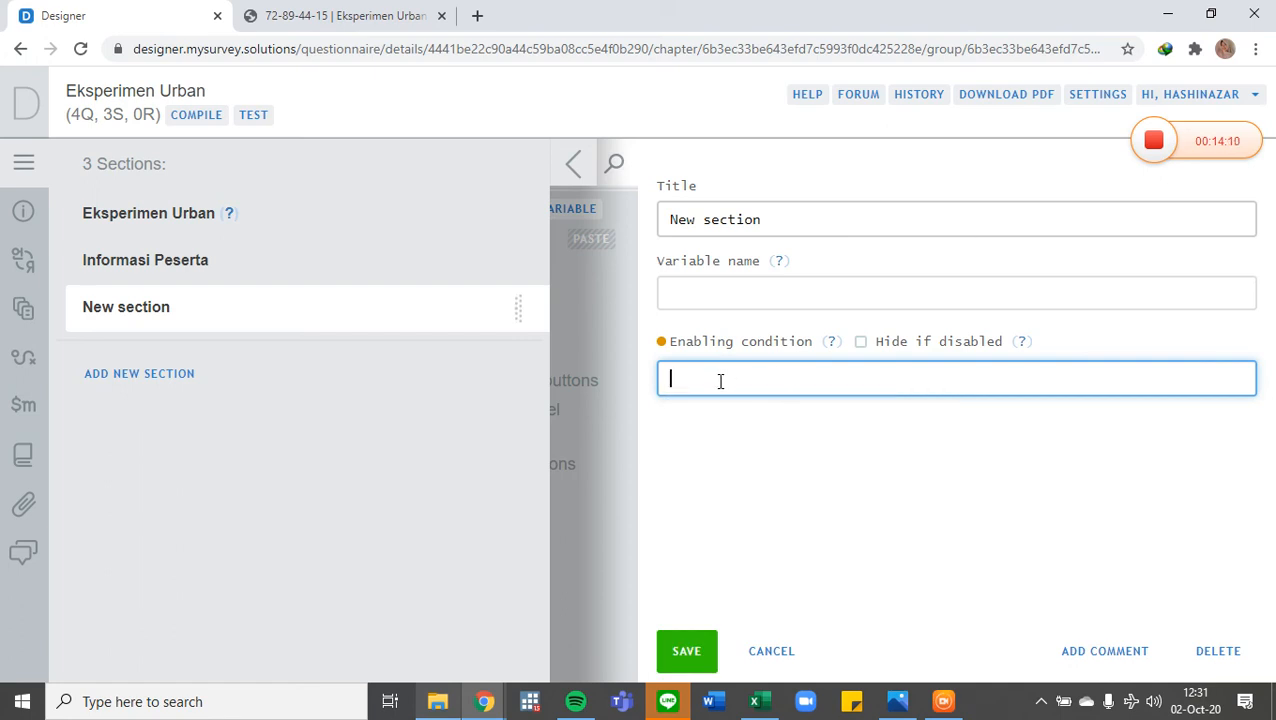
# - In the web test, fill in the participant's name, answer Gender with Perempuan and Cluster Partisipan with Time-Based, and close the test
pyautogui.click(265, 12)
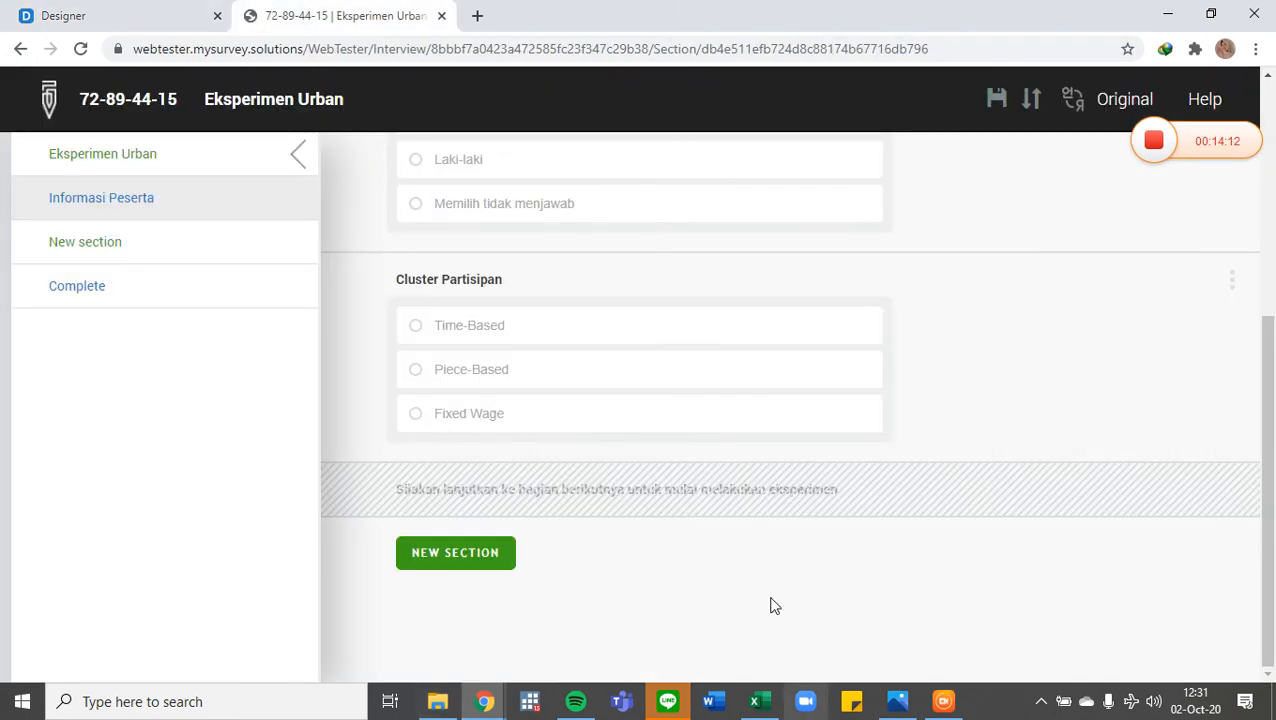
pyautogui.scroll(3, 510, 482)
pyautogui.scroll(2, 502, 490)
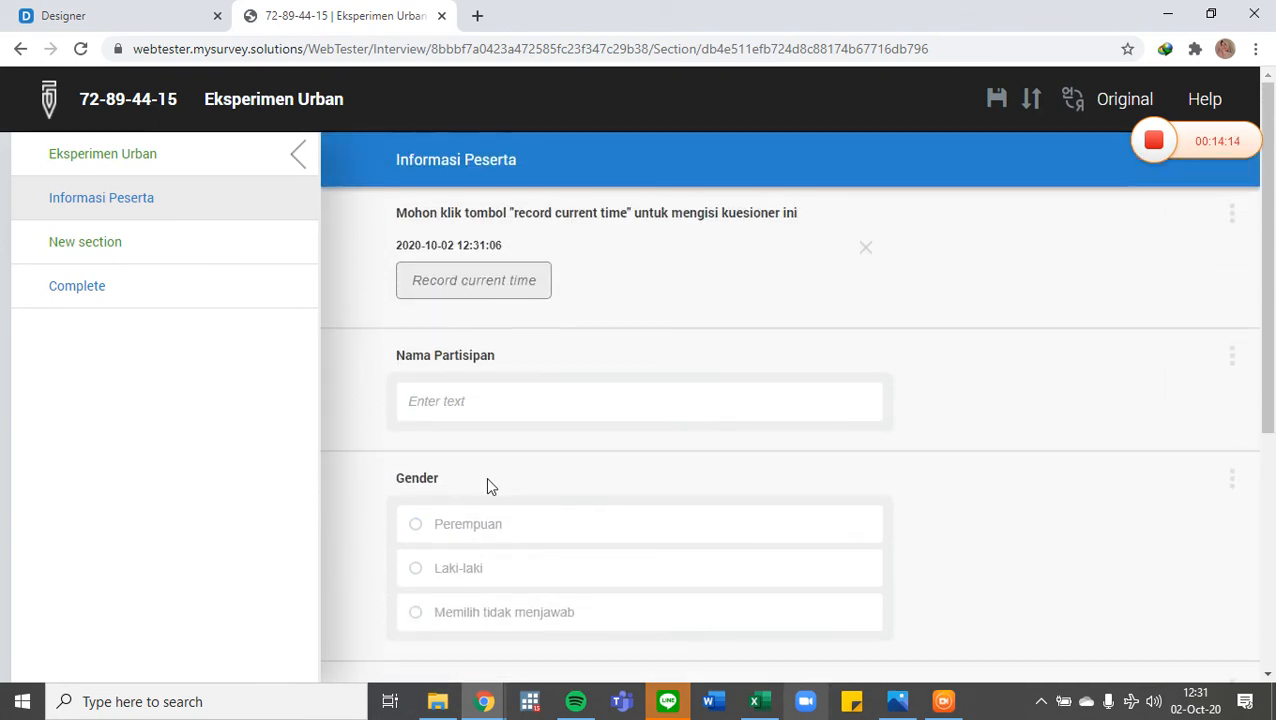
pyautogui.click(515, 405)
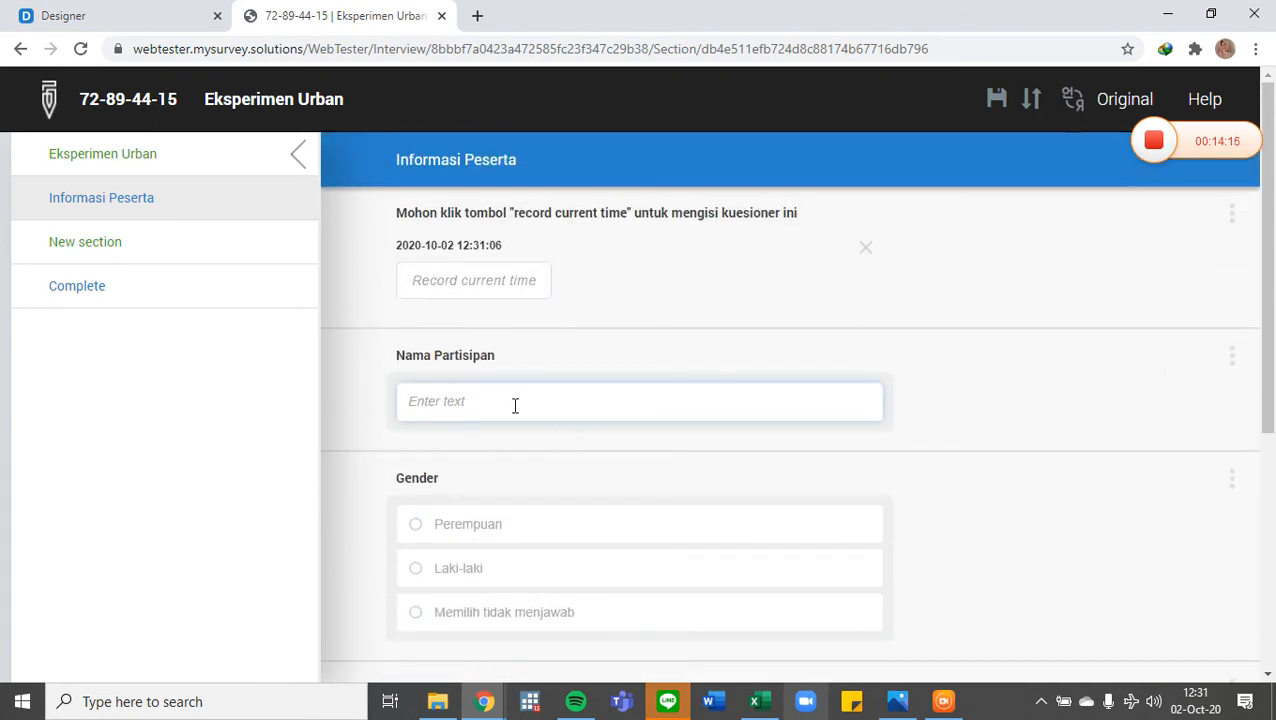
pyautogui.write('ddf')
pyautogui.click(509, 532)
pyautogui.scroll(-3, 510, 535)
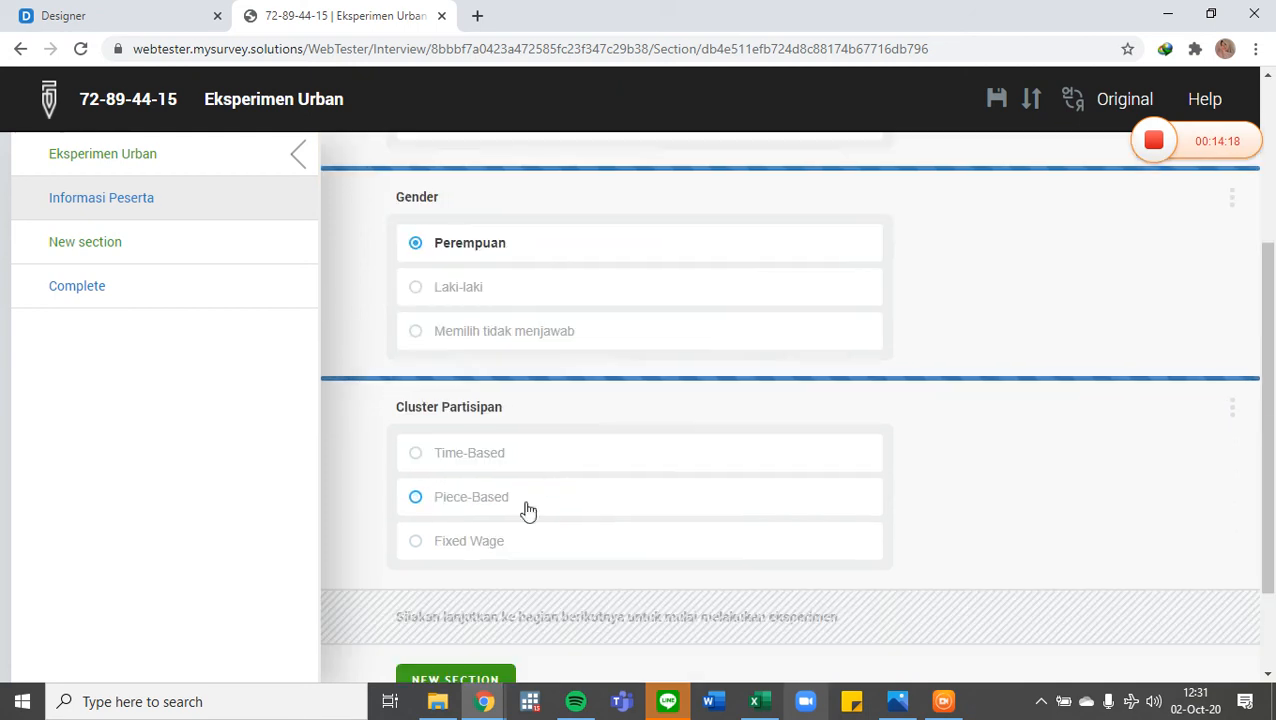
pyautogui.click(546, 484)
pyautogui.scroll(-2, 546, 486)
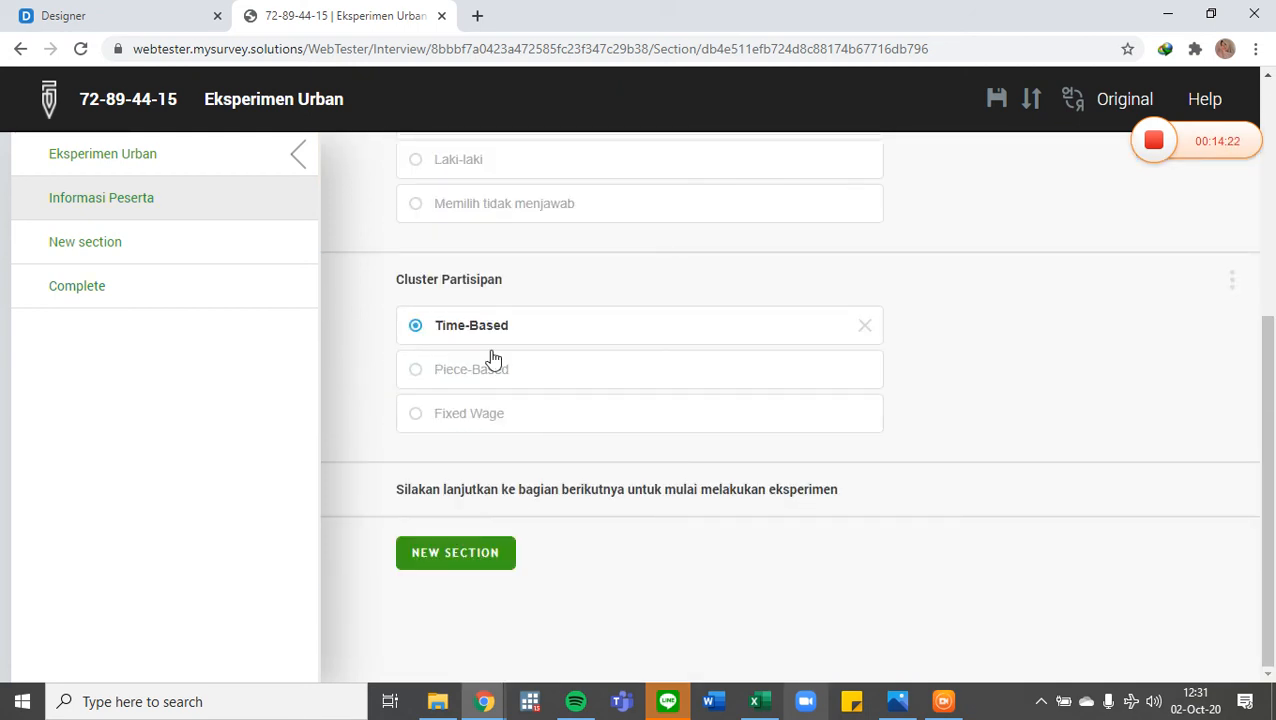
pyautogui.click(441, 17)
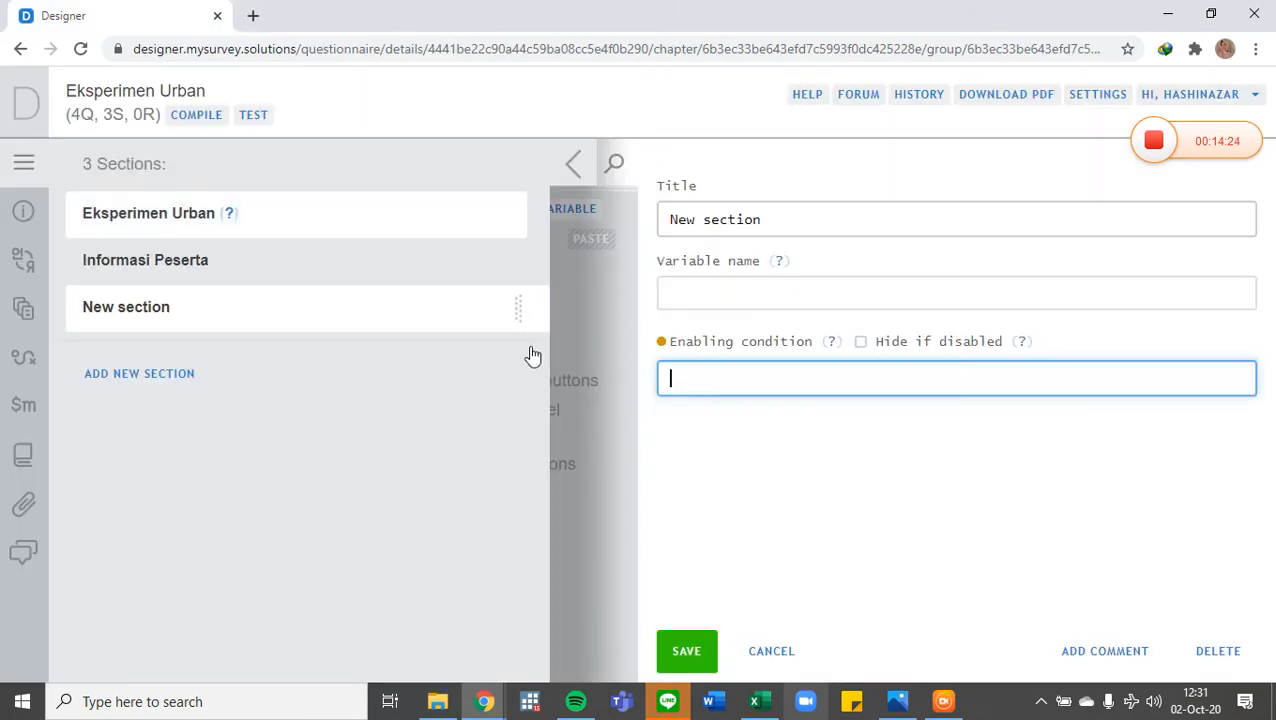
# - Discard the new section's unsaved edits, then clear the enabling condition of the closing static text in Informasi Peserta and save it
pyautogui.click(208, 258)
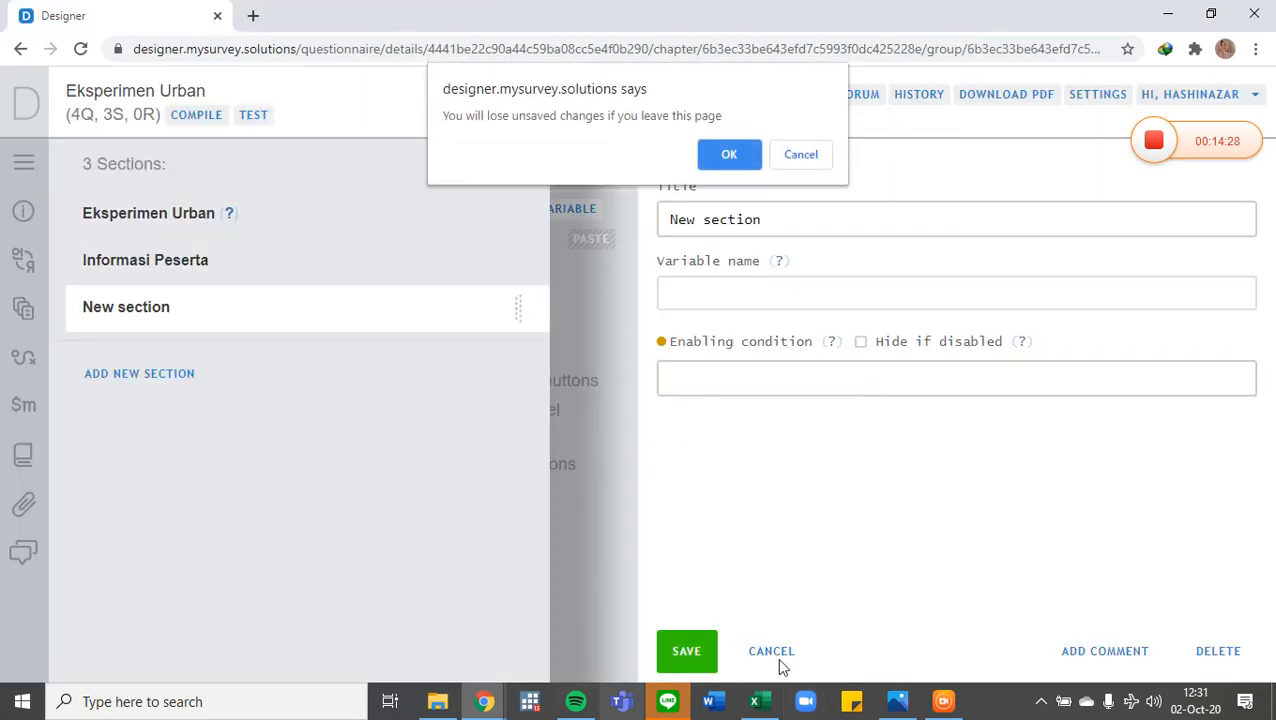
pyautogui.click(710, 153)
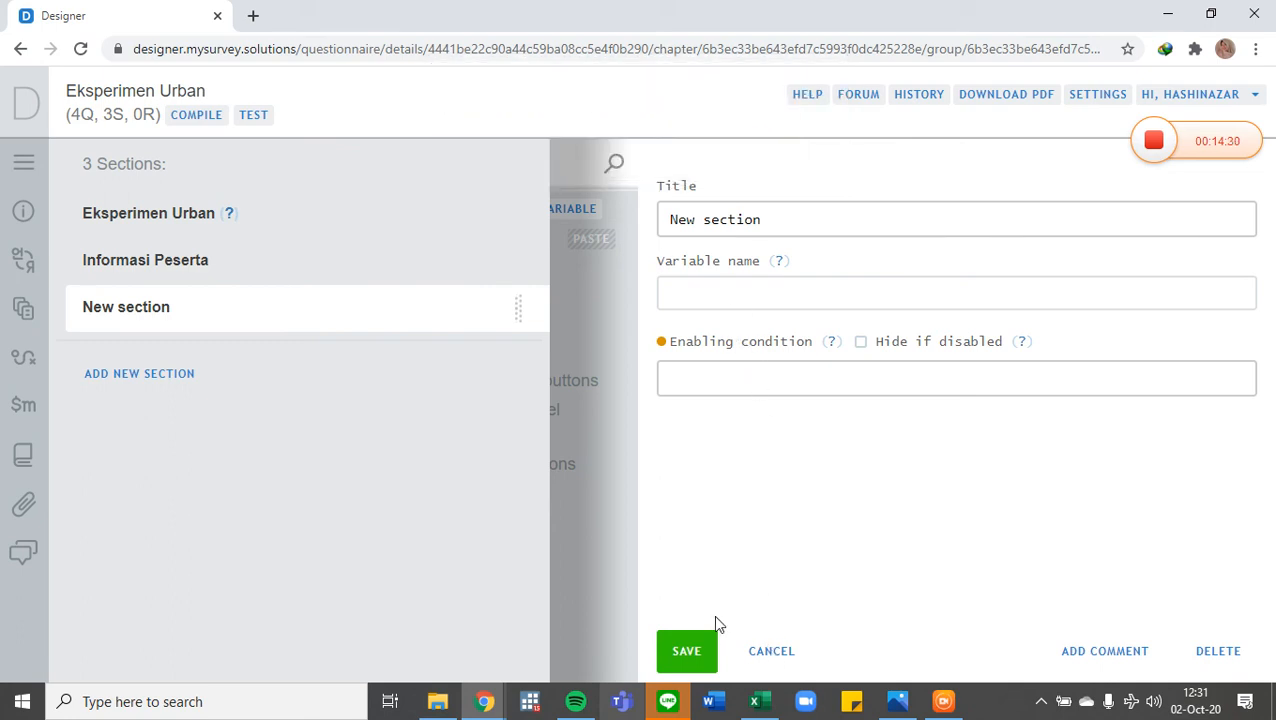
pyautogui.click(24, 163)
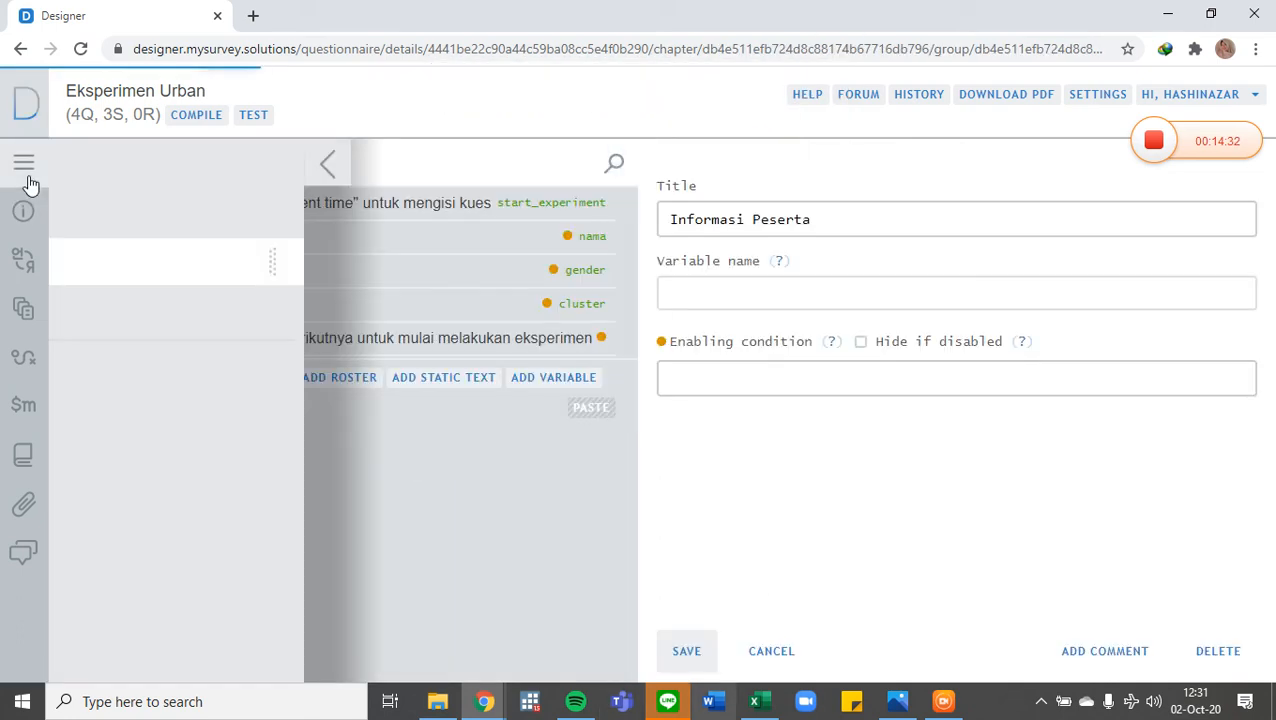
pyautogui.click(223, 277)
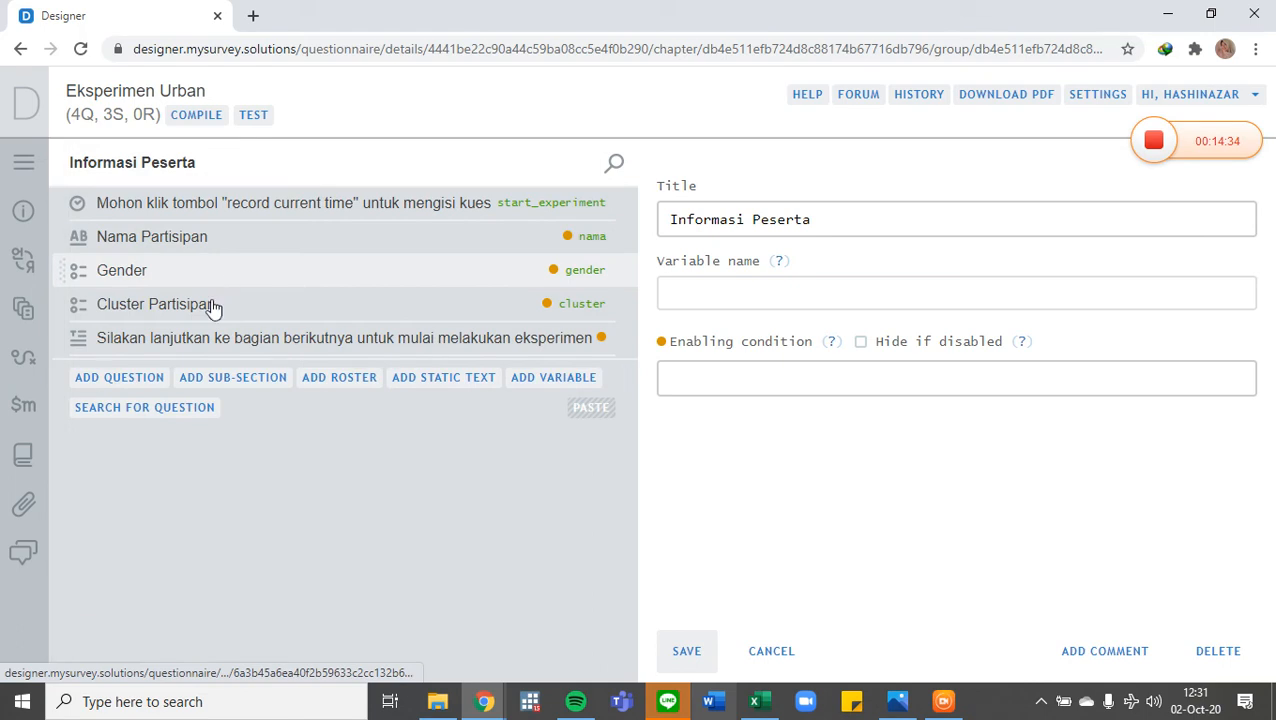
pyautogui.click(212, 337)
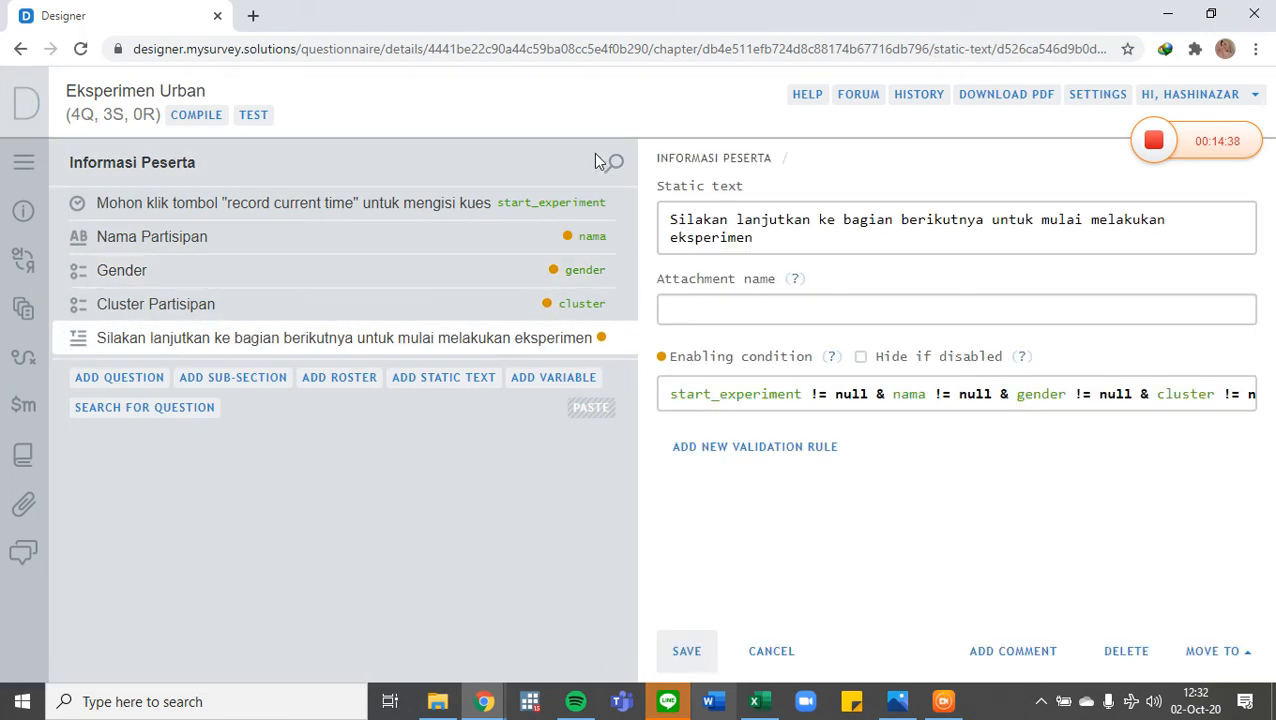
pyautogui.tripleClick(746, 220)
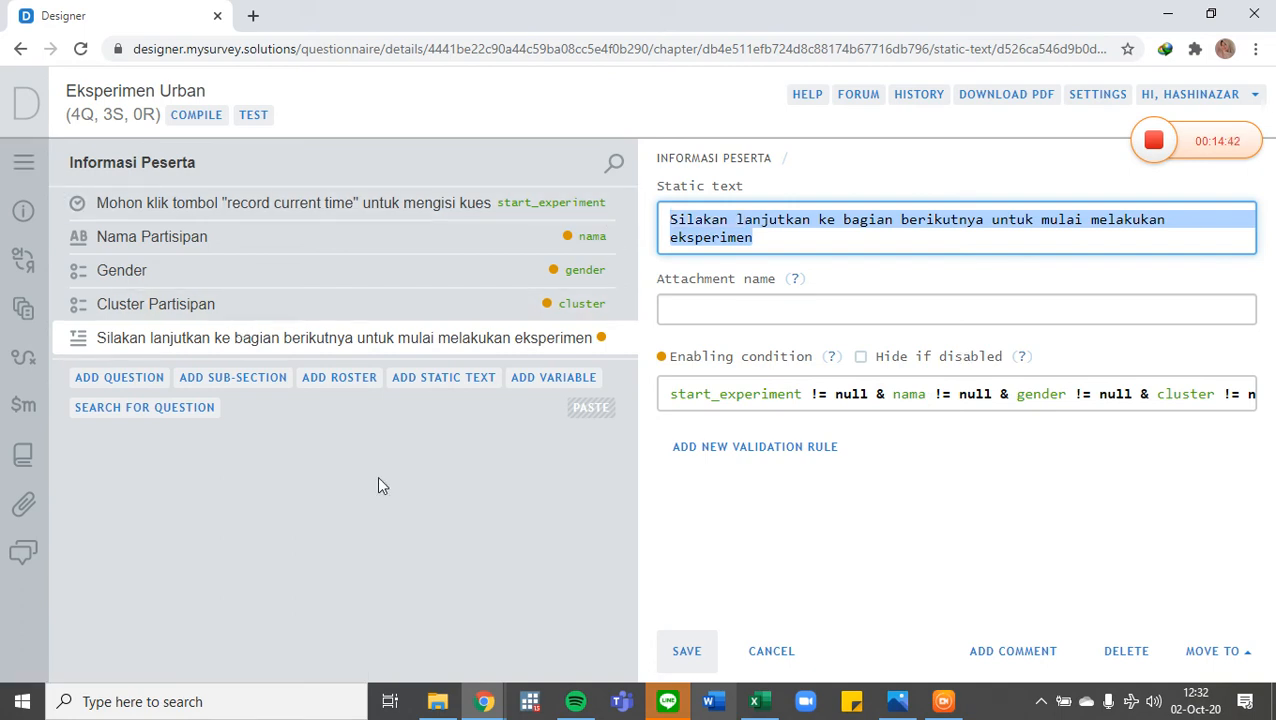
pyautogui.click(758, 394)
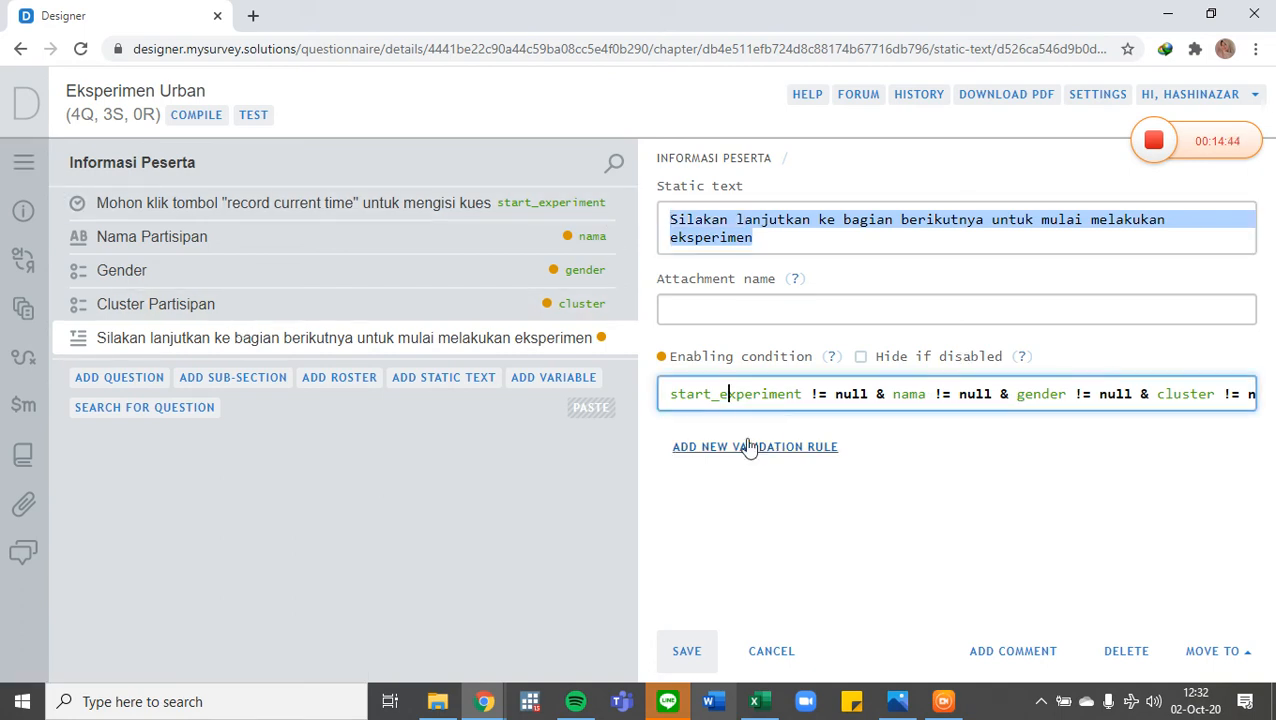
pyautogui.hotkey('ctrl', 'a')
pyautogui.press('BackSpace')
pyautogui.click(340, 537)
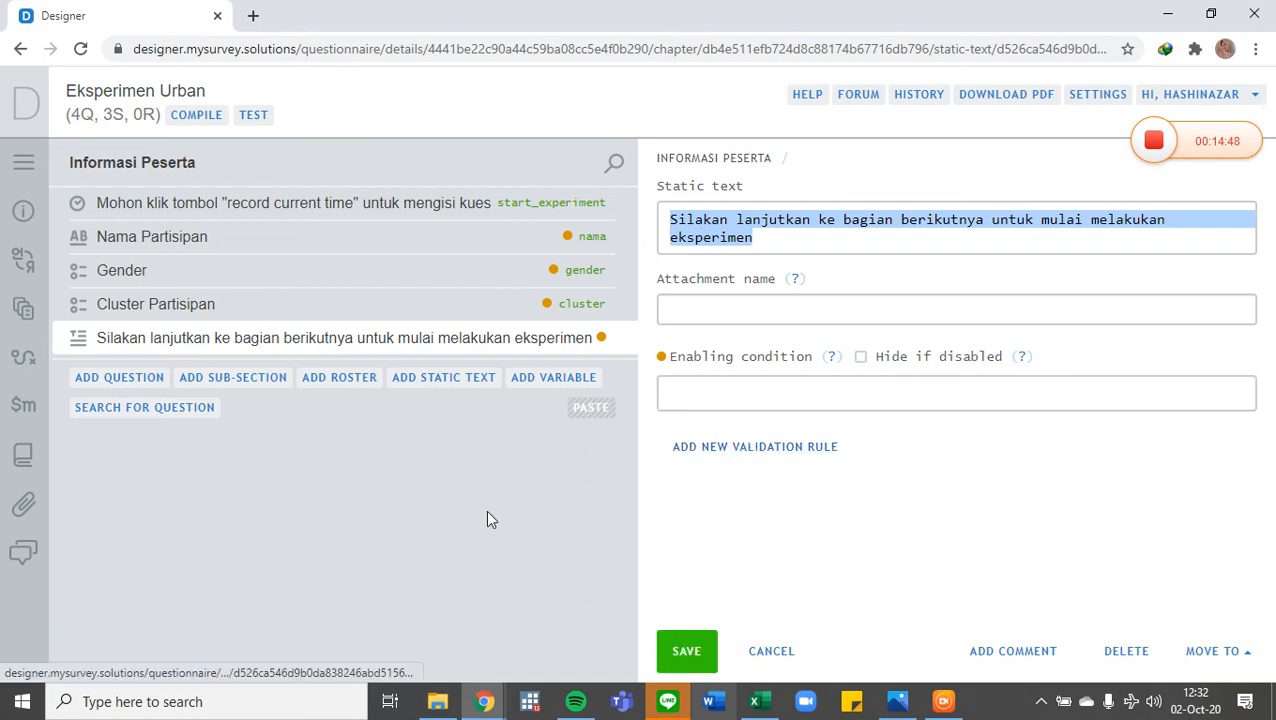
pyautogui.hotkey('ctrl', 's')
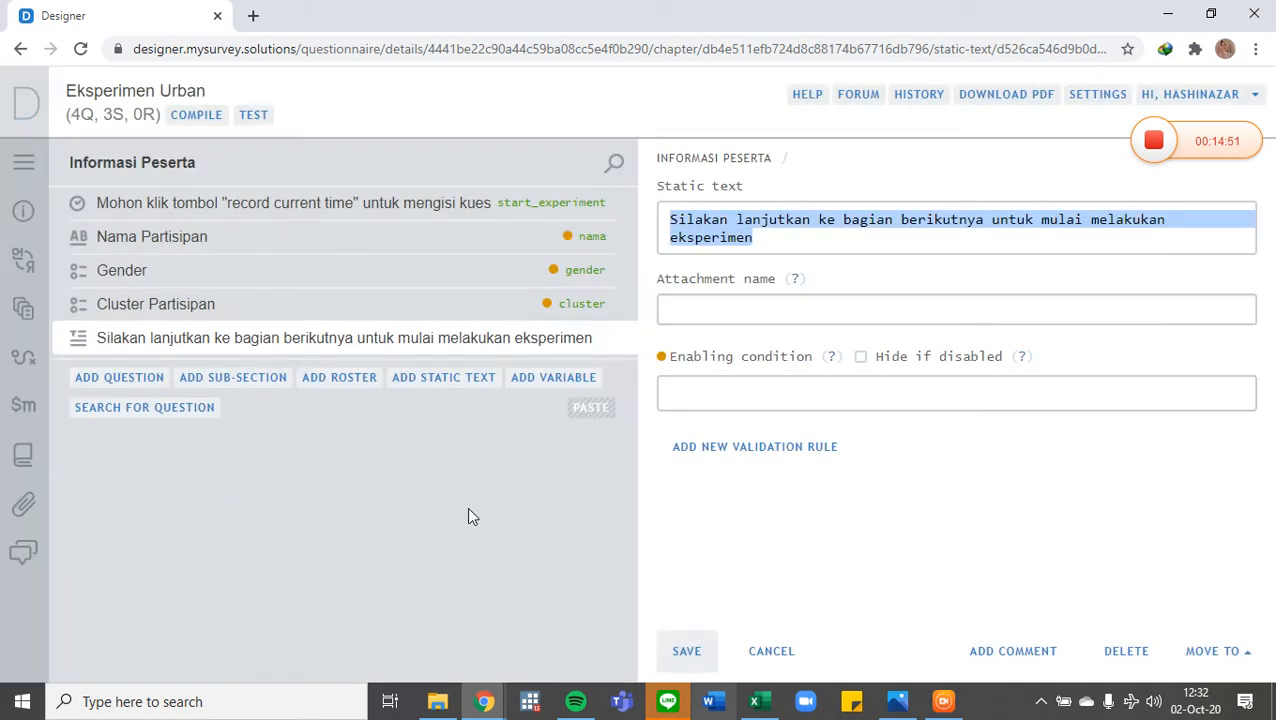
# - Set the Informasi Peserta section's variable name to informasi and save the section
pyautogui.click(33, 159)
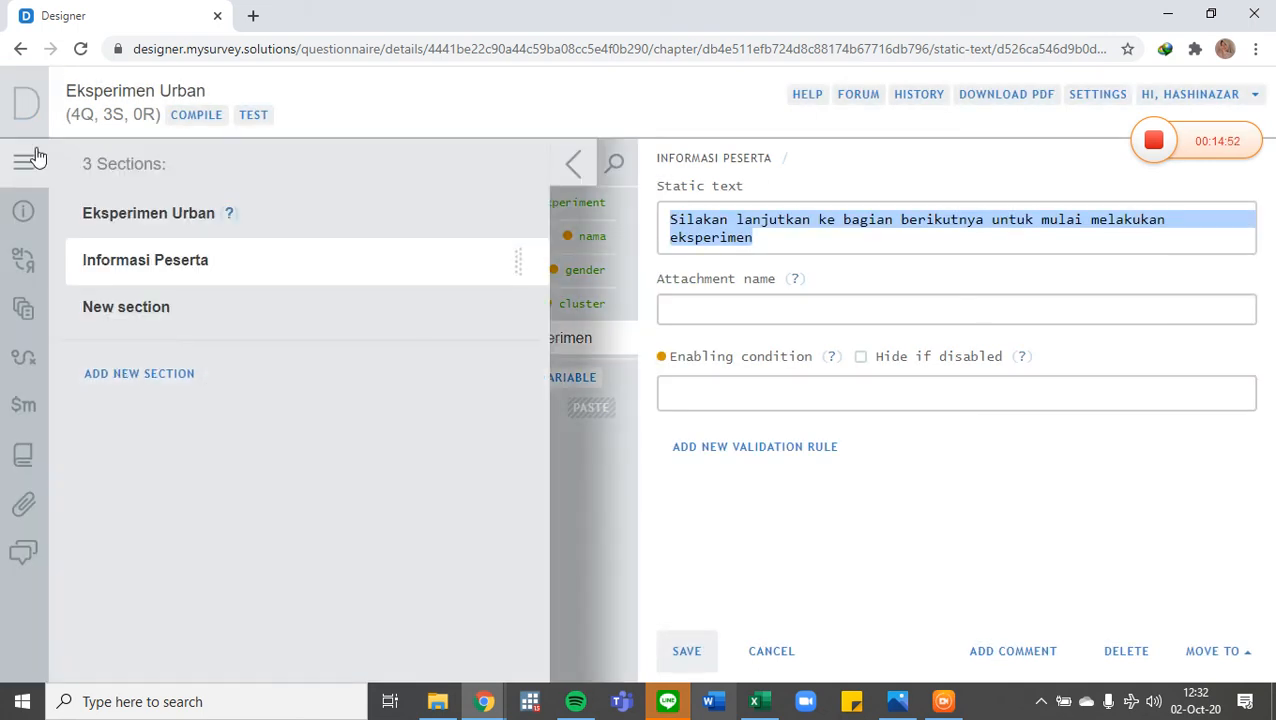
pyautogui.click(562, 158)
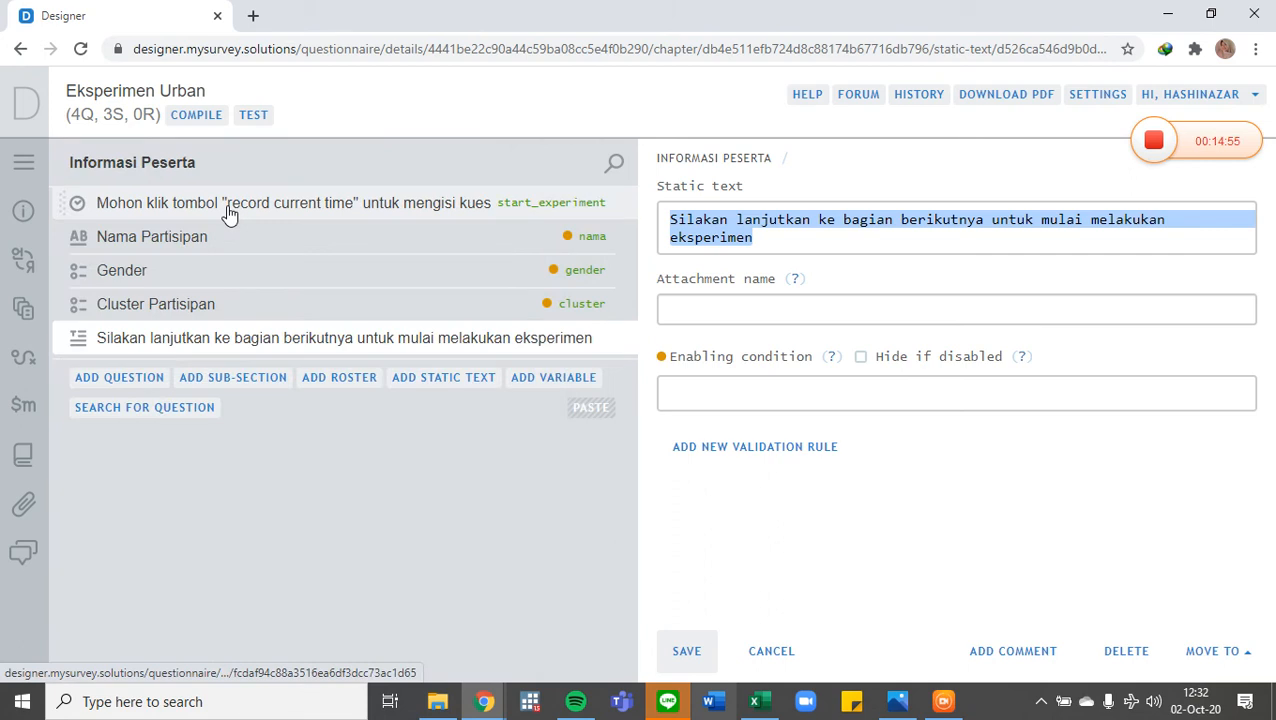
pyautogui.click(232, 164)
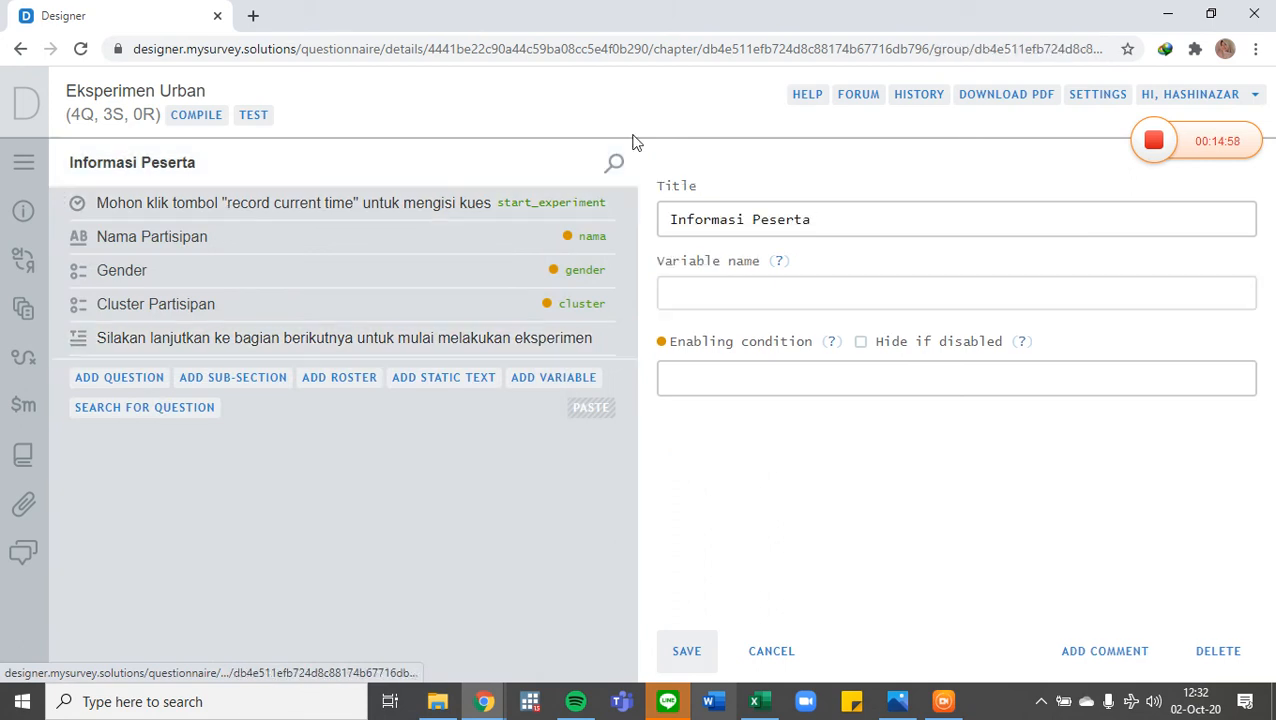
pyautogui.click(720, 293)
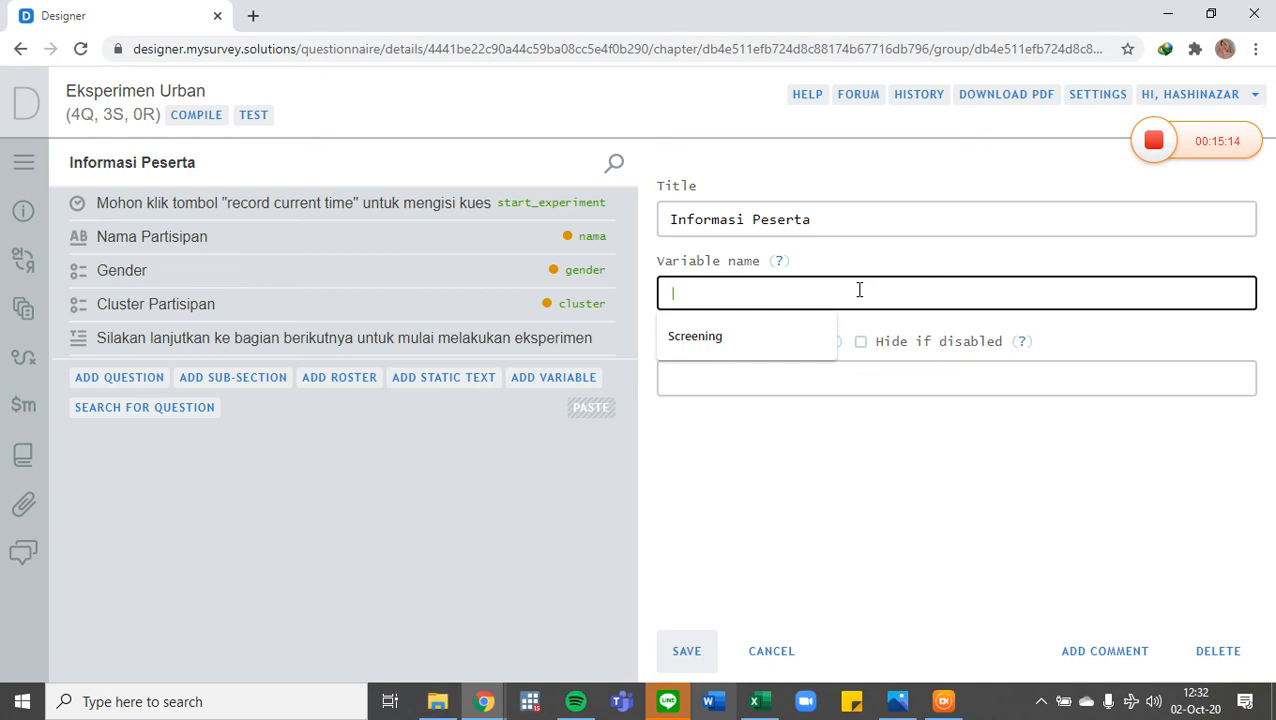
pyautogui.write('informasi')
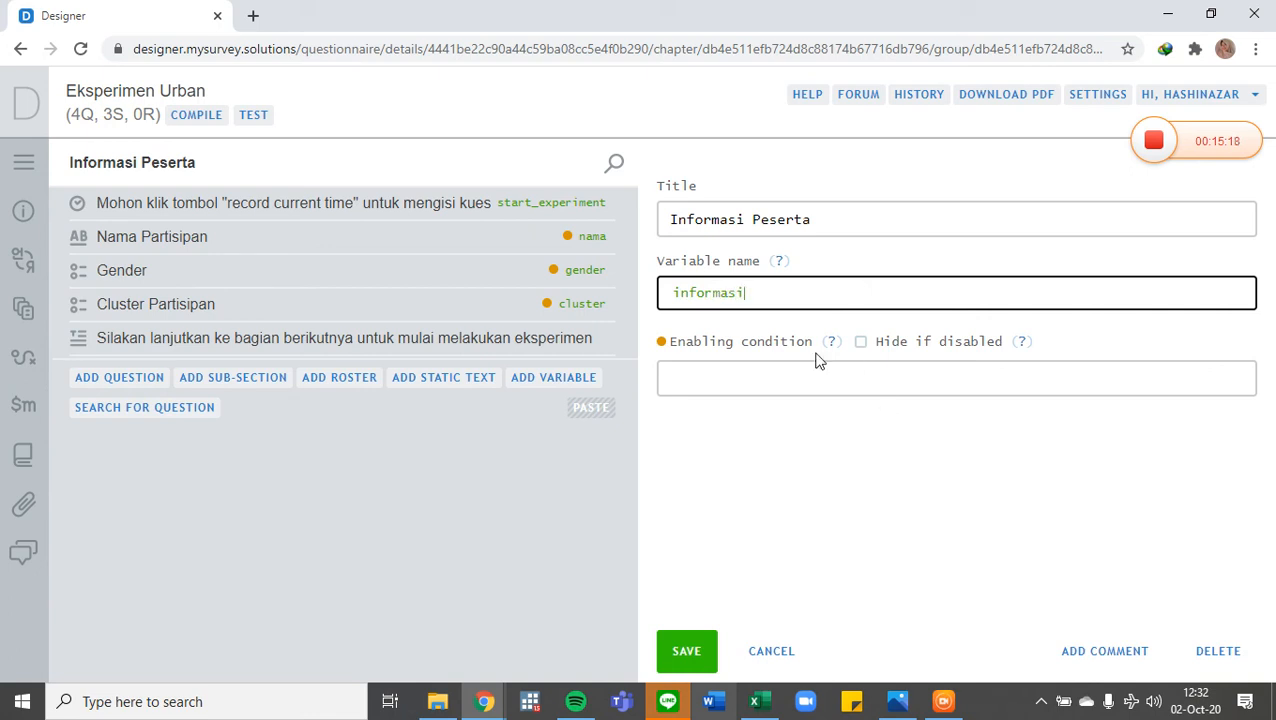
pyautogui.click(683, 651)
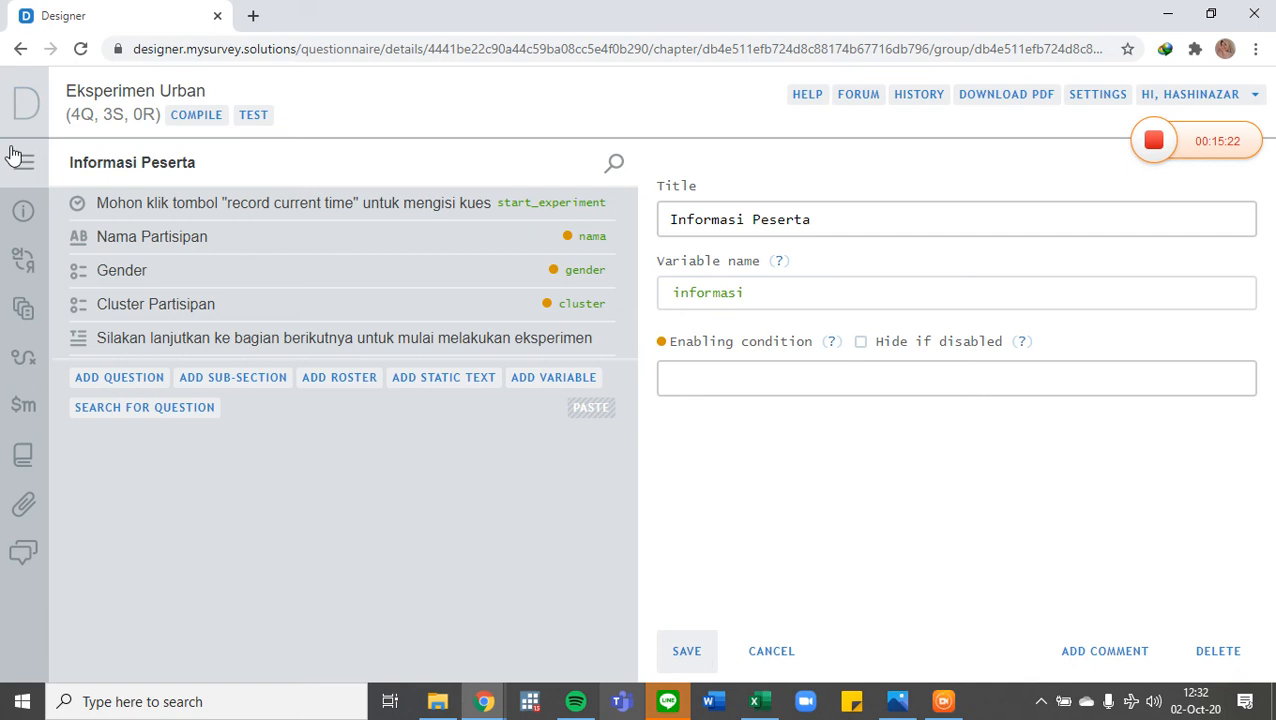
# - Retitle the empty new section as SOAL HALAMAN 1 and give it the variable name S1
pyautogui.click(22, 160)
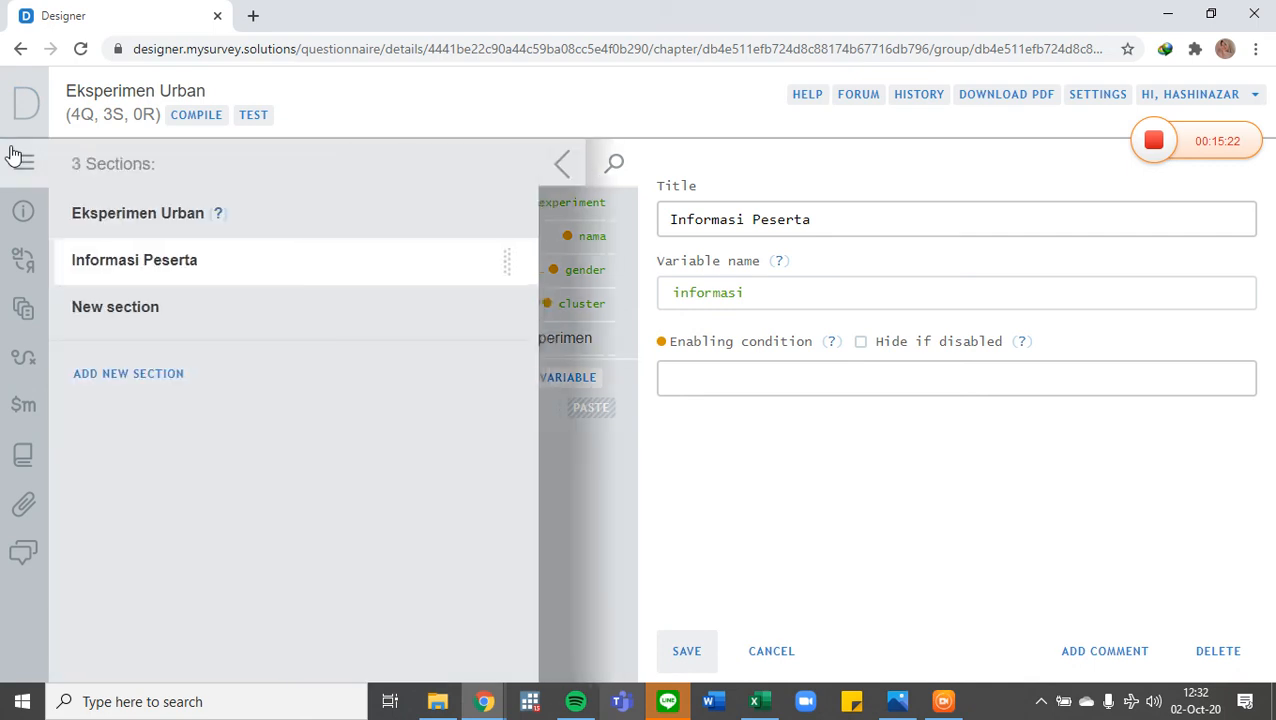
pyautogui.click(155, 324)
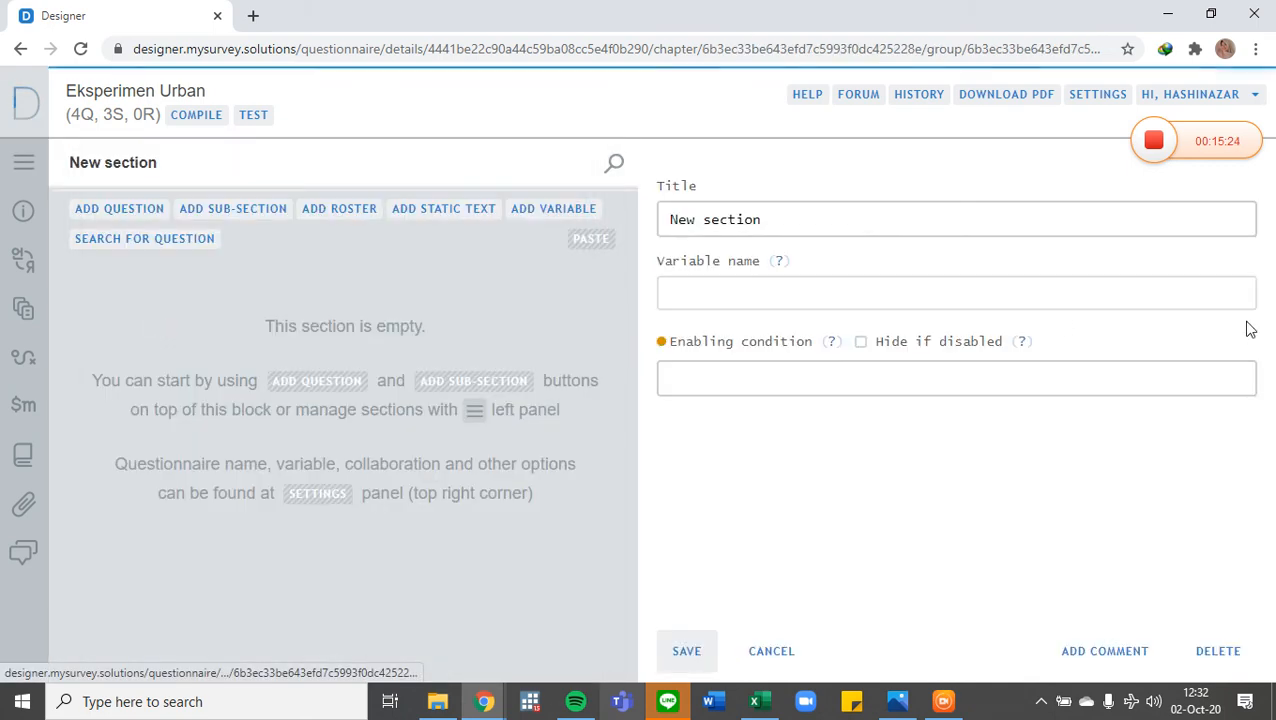
pyautogui.moveTo(829, 219); pyautogui.dragTo(616, 203)
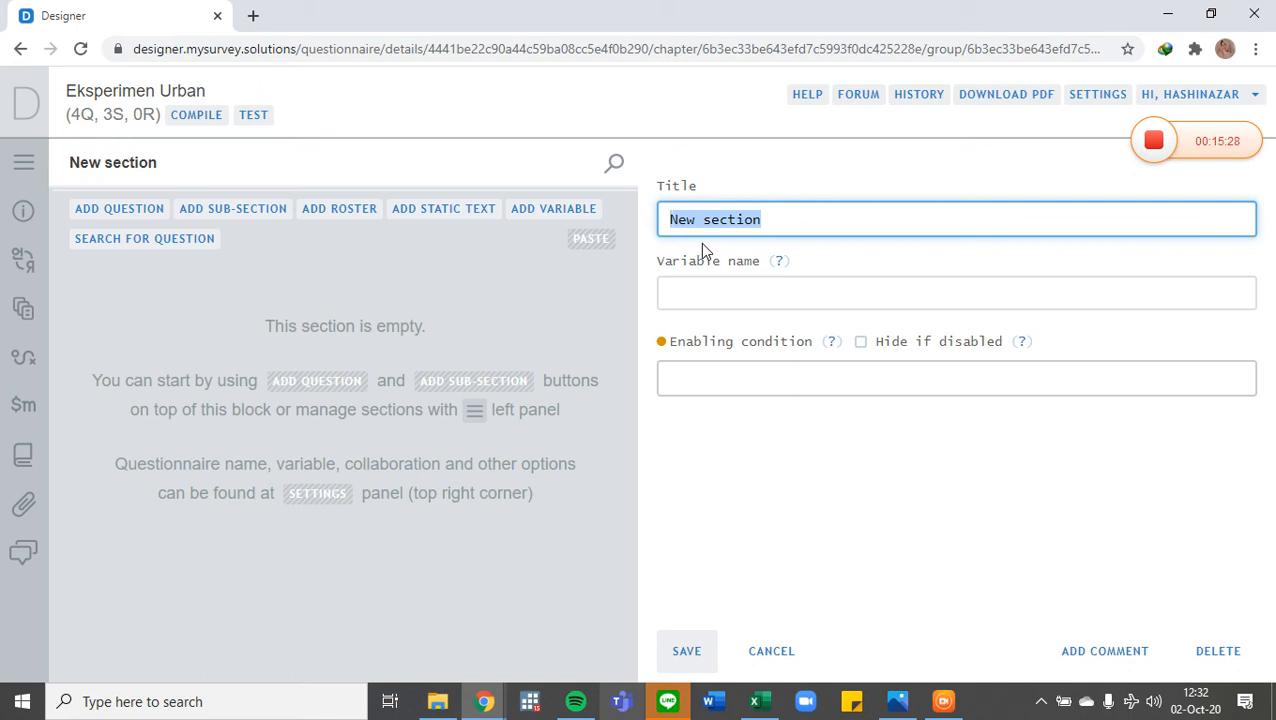
pyautogui.write('HALAM')
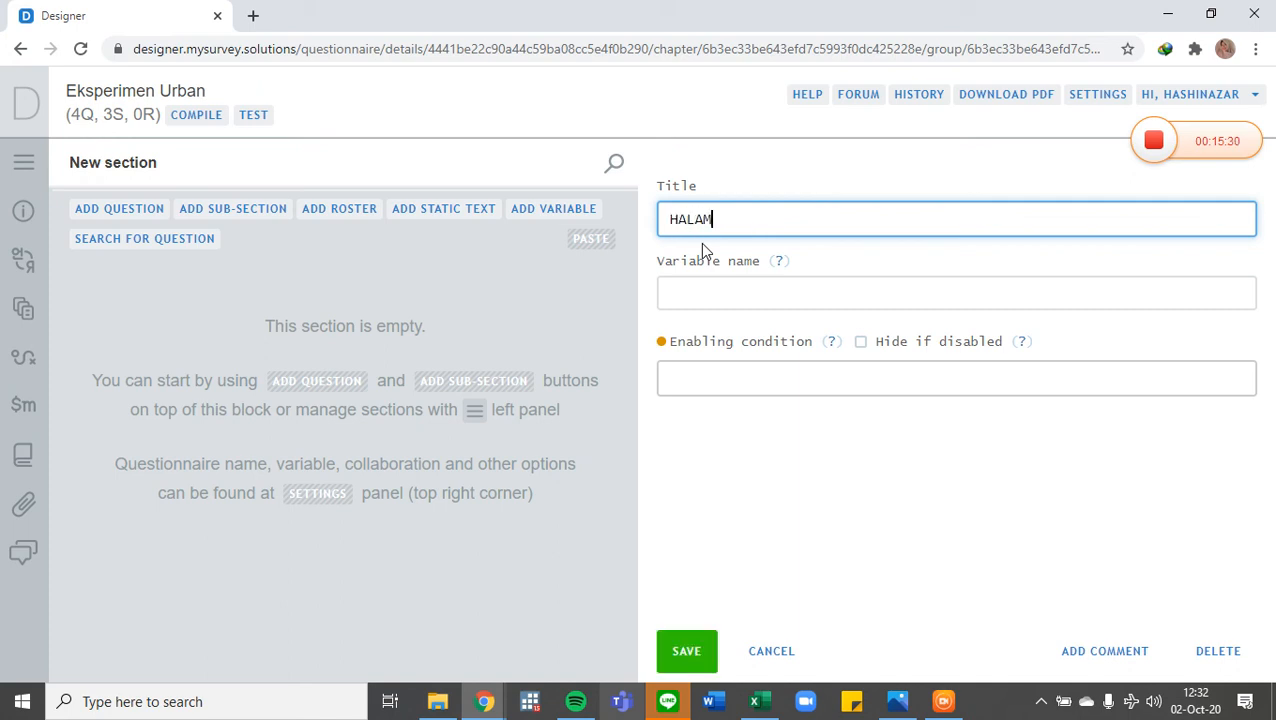
pyautogui.write('AN 1')
pyautogui.click(669, 218)
pyautogui.write('SOAL')
pyautogui.click(782, 292)
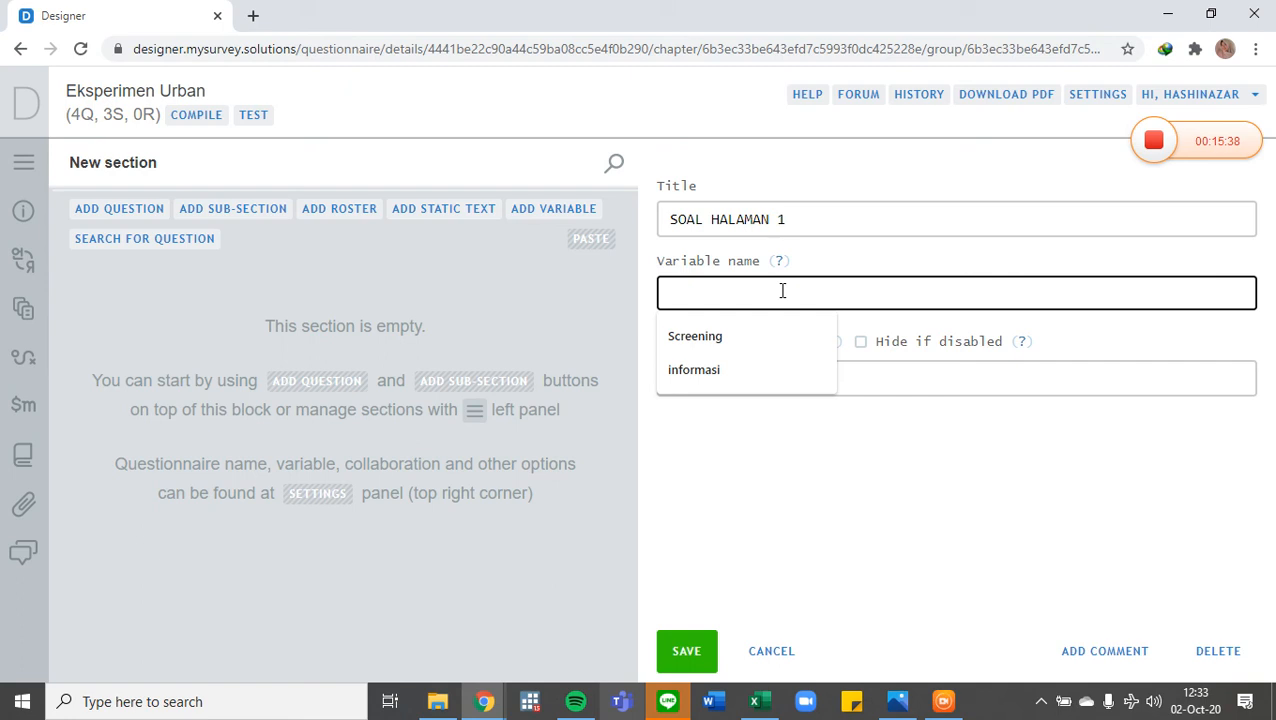
pyautogui.write('S1')
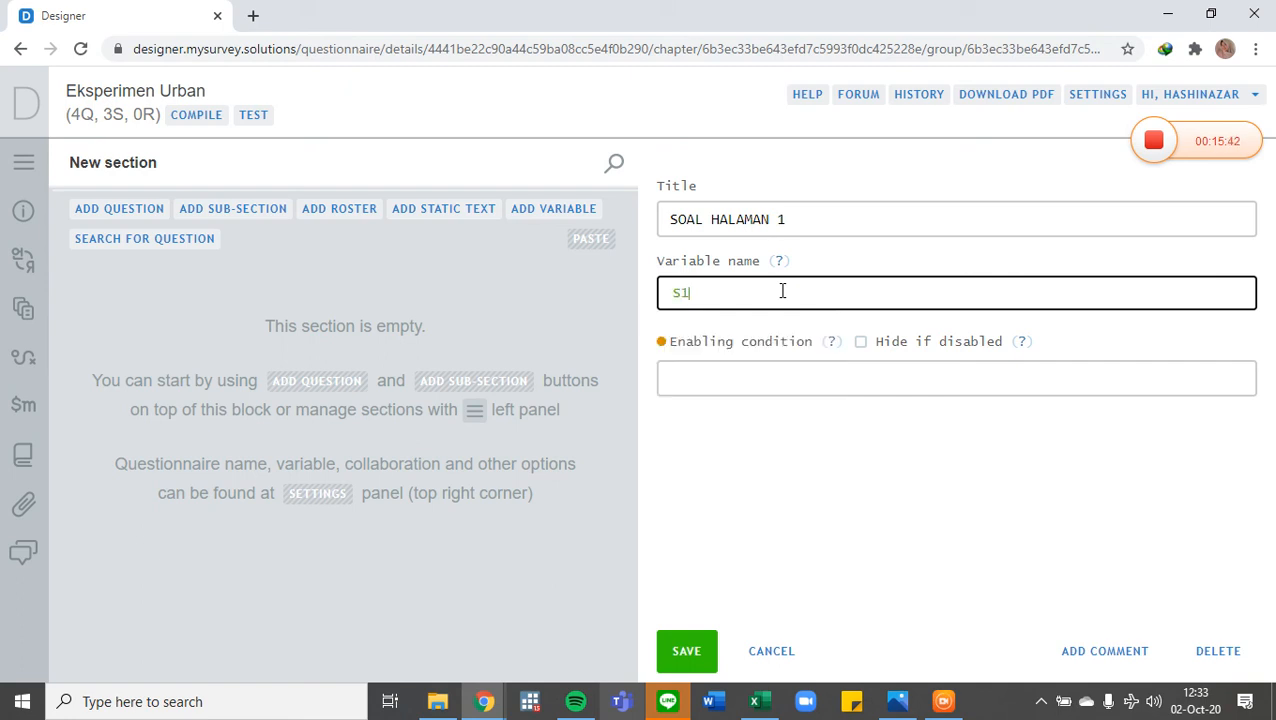
# - Set the SOAL HALAMAN 1 section's enabling condition to "informasi != null" and save the section
pyautogui.click(760, 378)
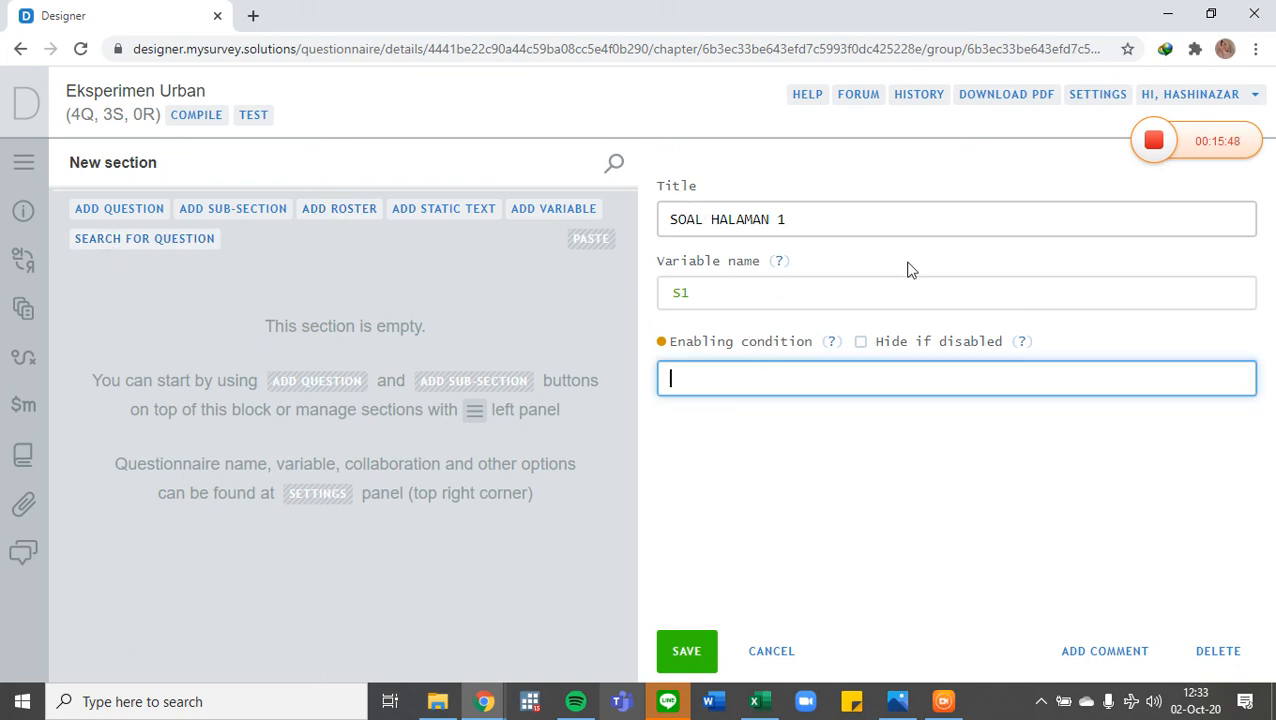
pyautogui.write('i')
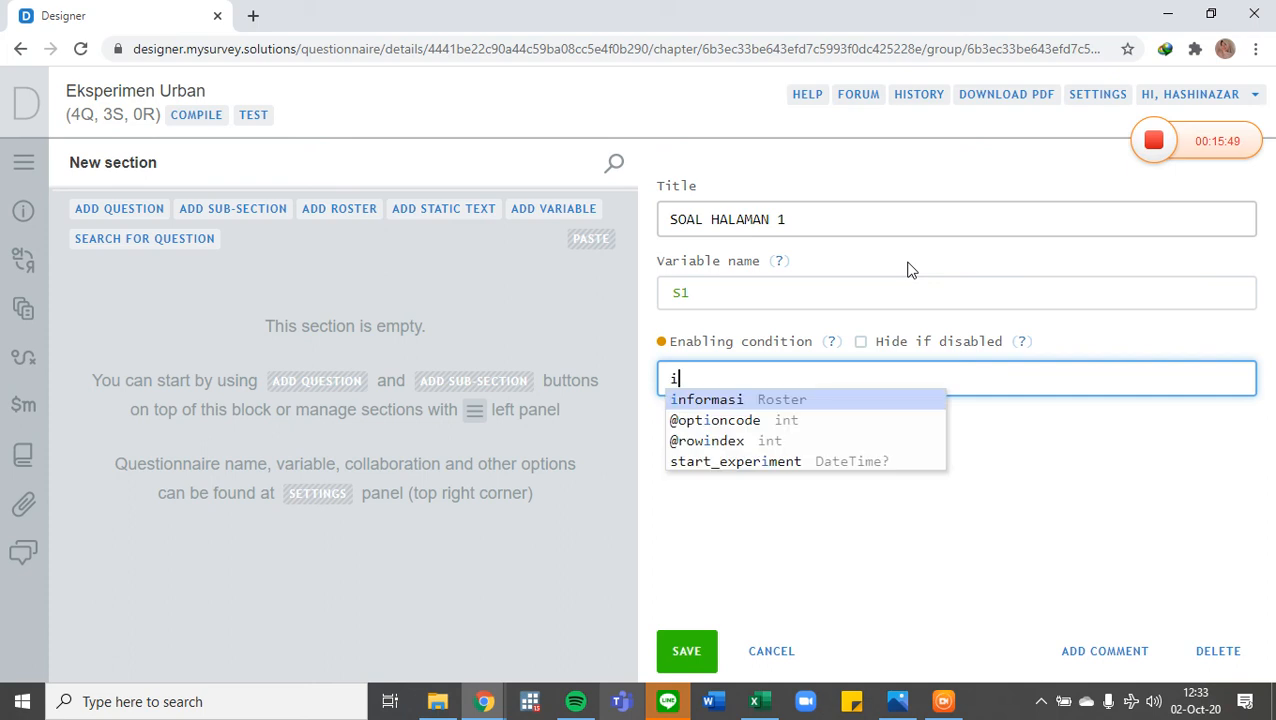
pyautogui.click(741, 401)
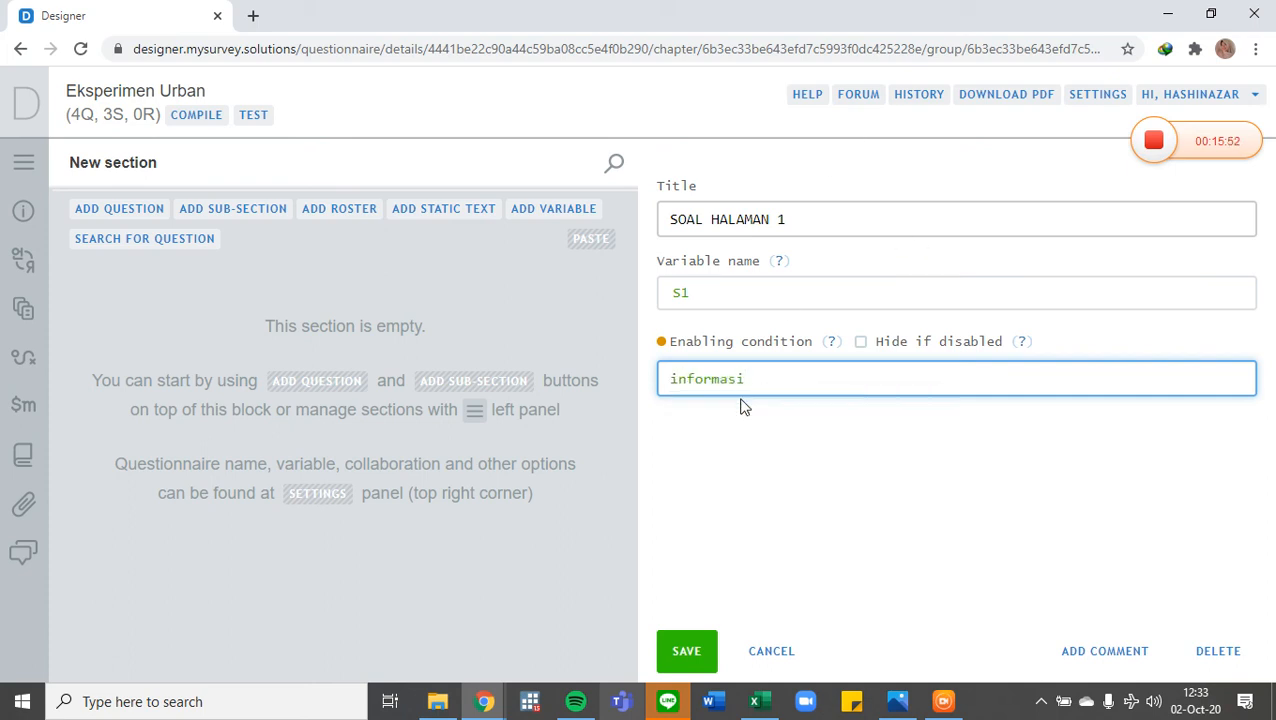
pyautogui.write('!= null')
pyautogui.click(686, 650)
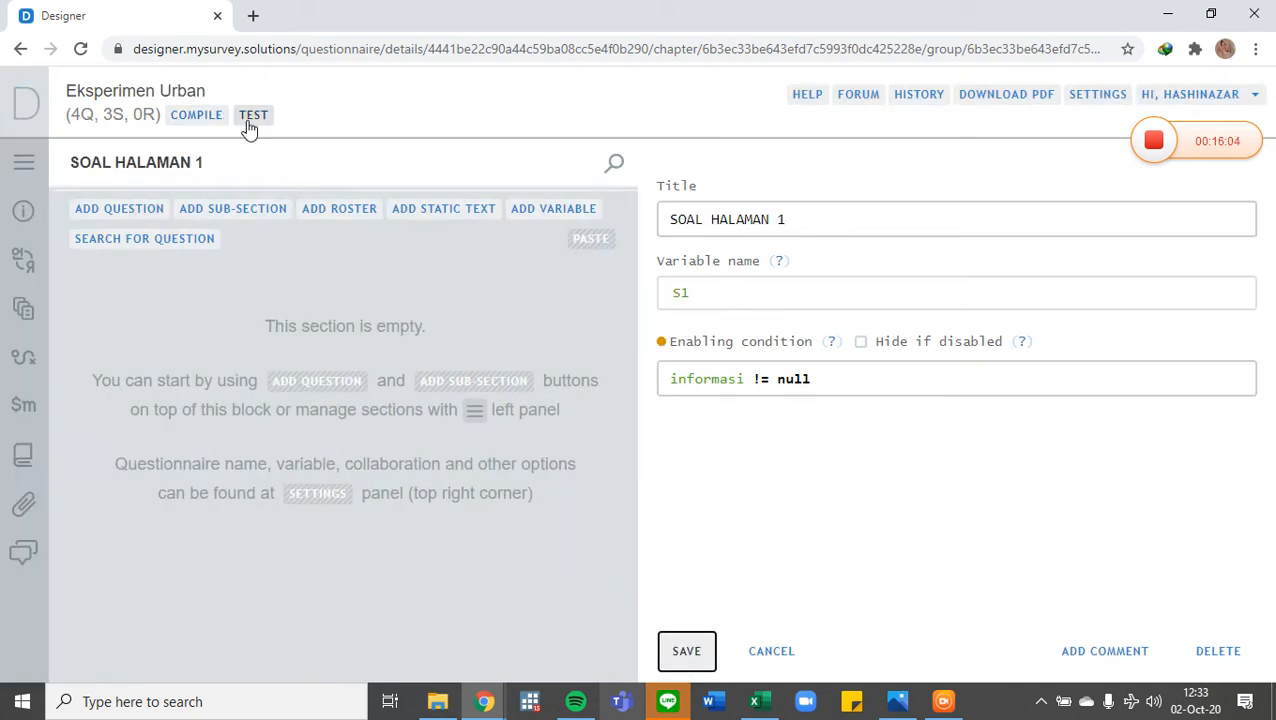
# - Start a web test of the questionnaire and record the current time in the Informasi Peserta section
pyautogui.click(252, 116)
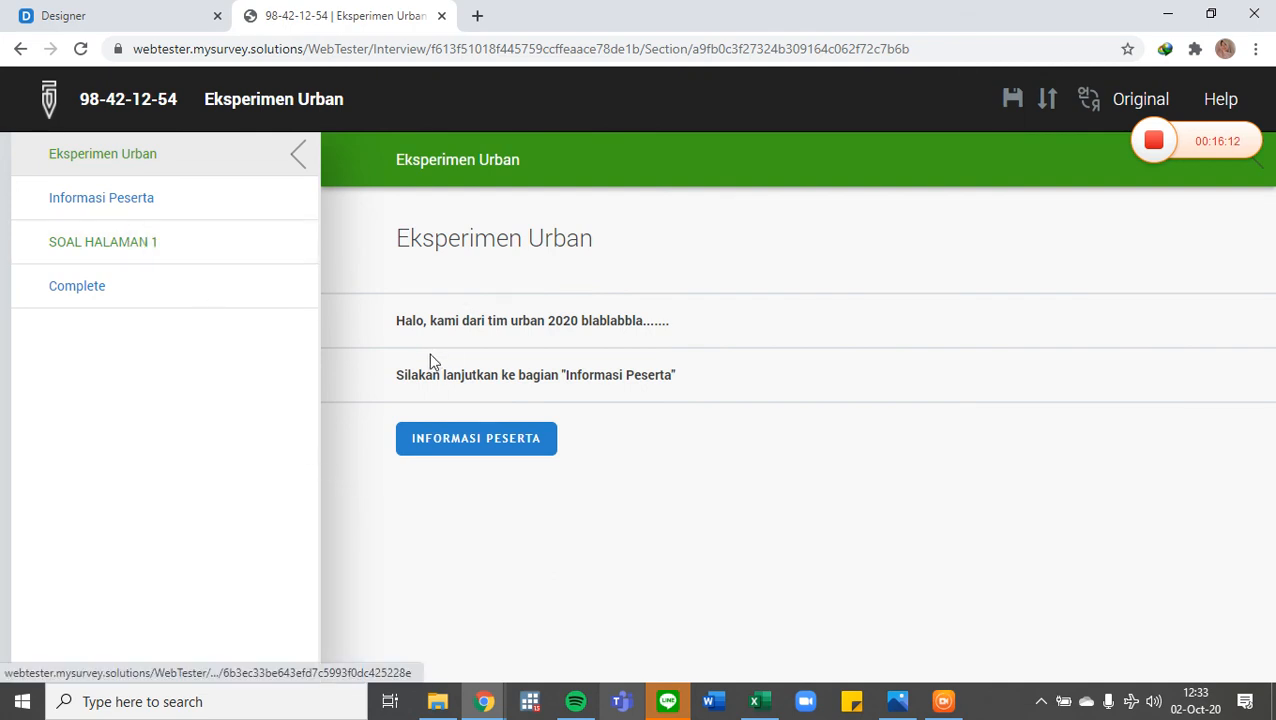
pyautogui.click(442, 448)
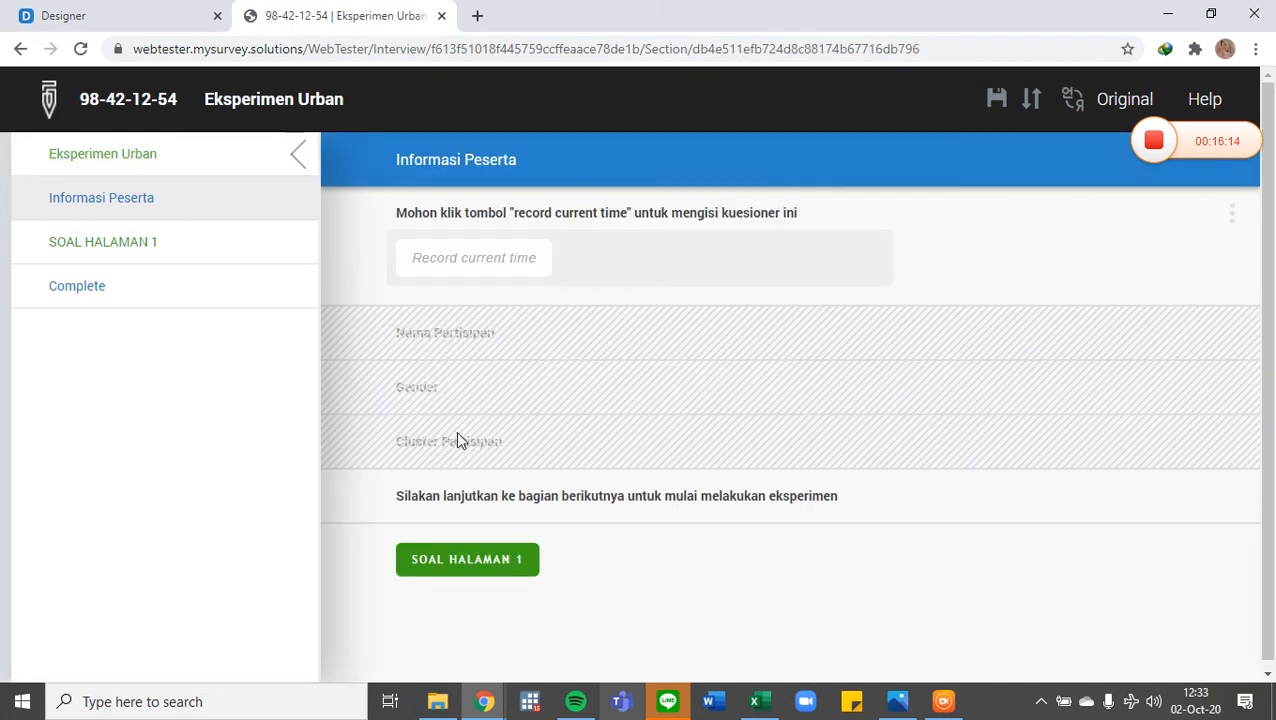
pyautogui.click(471, 272)
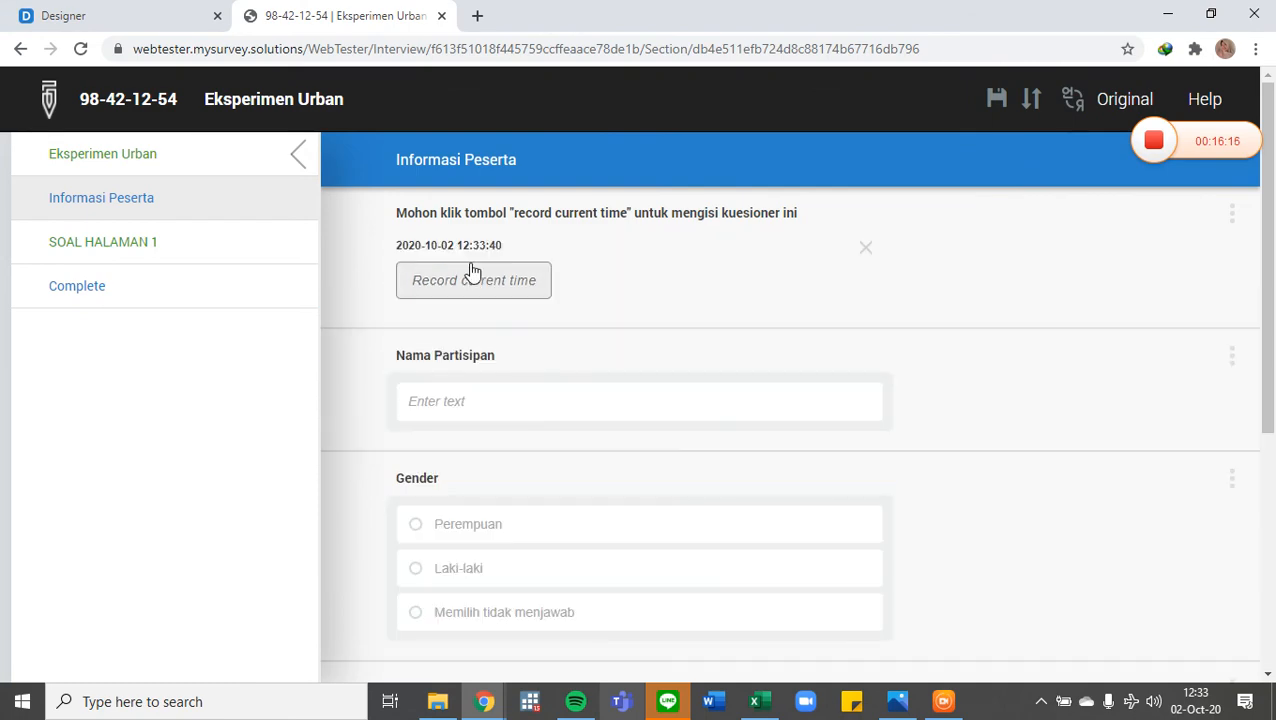
# - Fill in the participant's name in the web test and answer Gender with Perempuan and Cluster Partisipan with Time-Based
pyautogui.click(416, 400)
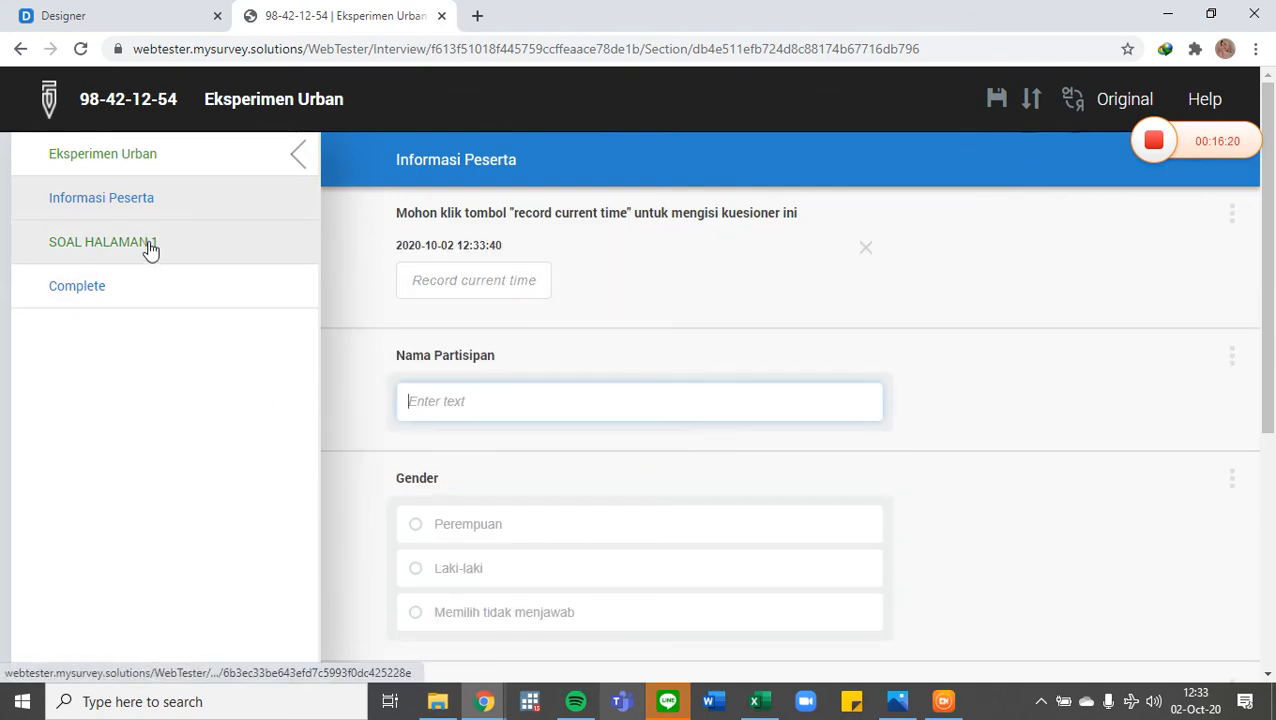
pyautogui.scroll(-2, 760, 455)
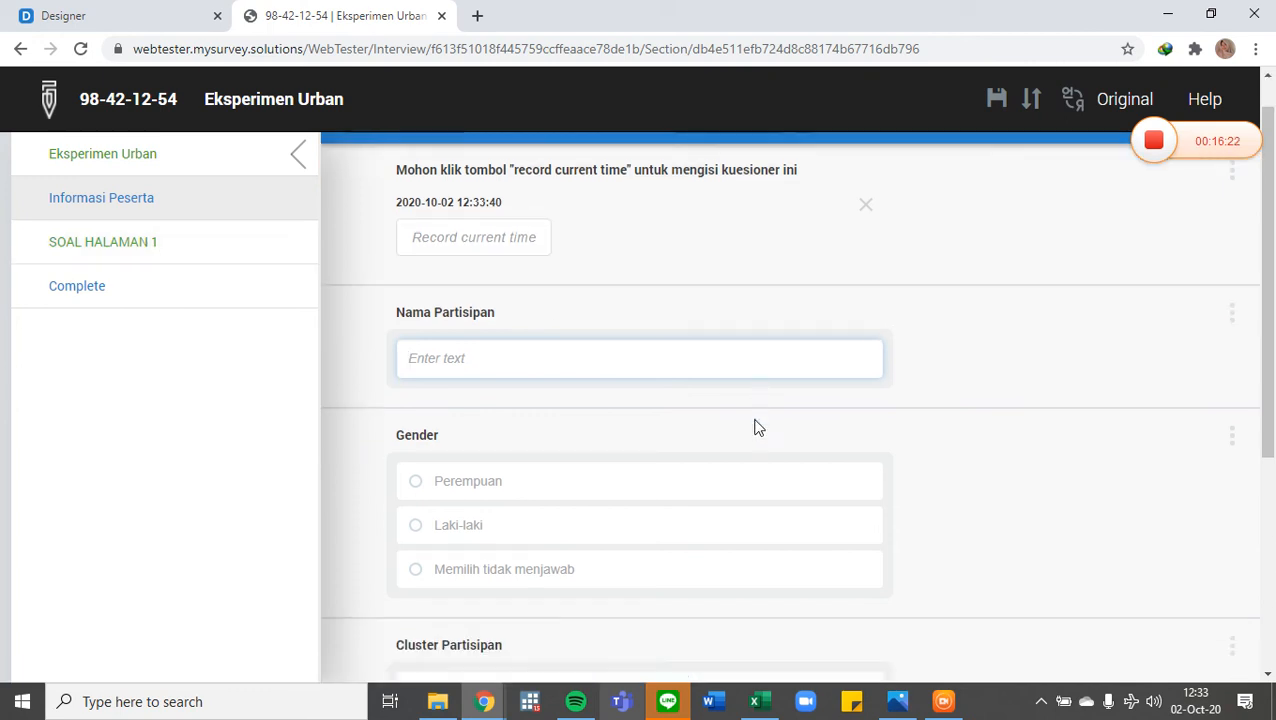
pyautogui.scroll(2, 350, 393)
pyautogui.click(477, 399)
pyautogui.write('ds')
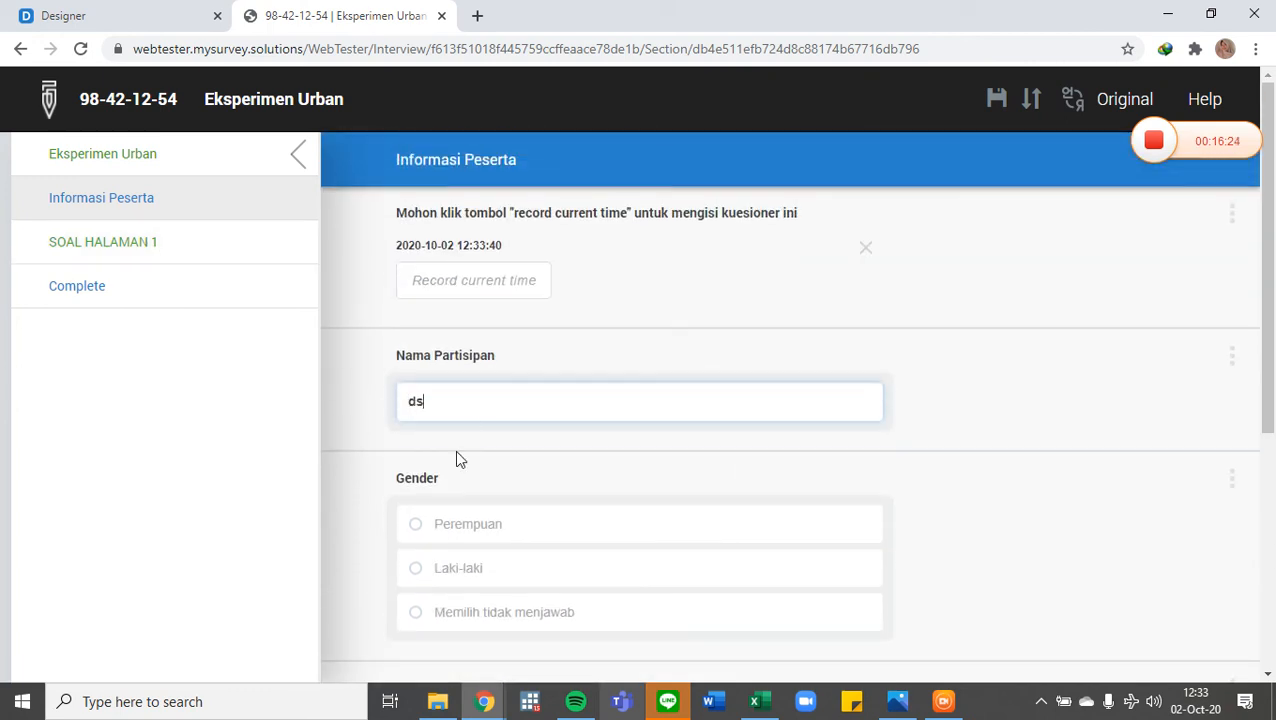
pyautogui.click(418, 528)
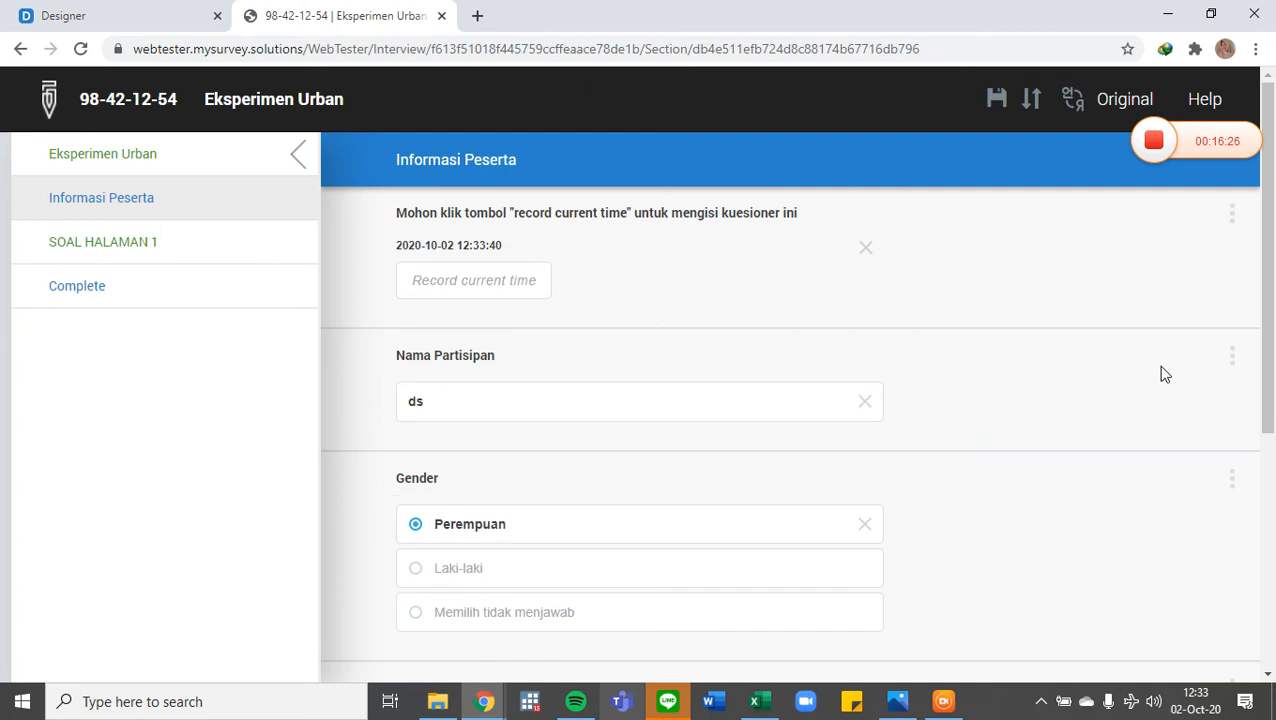
pyautogui.scroll(-4, 433, 330)
pyautogui.click(433, 330)
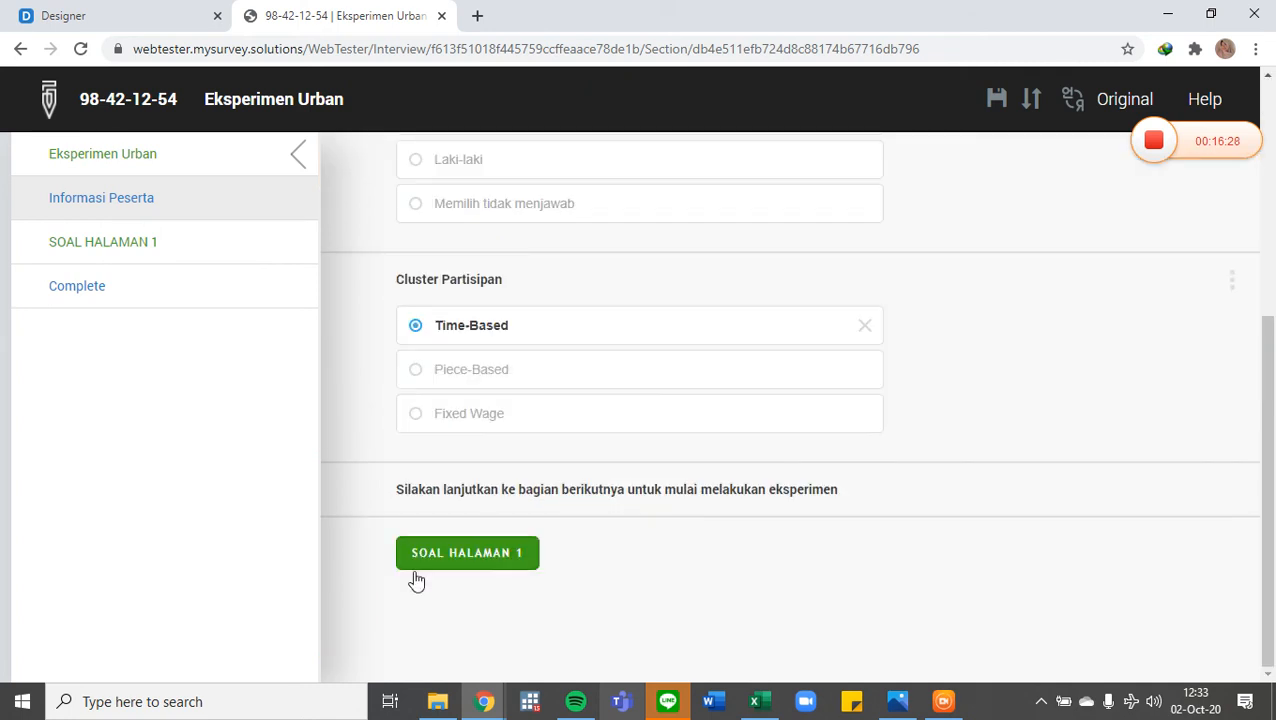
# - Continue to the SOAL HALAMAN 1 section in the web test to check it, and close the test
pyautogui.click(445, 562)
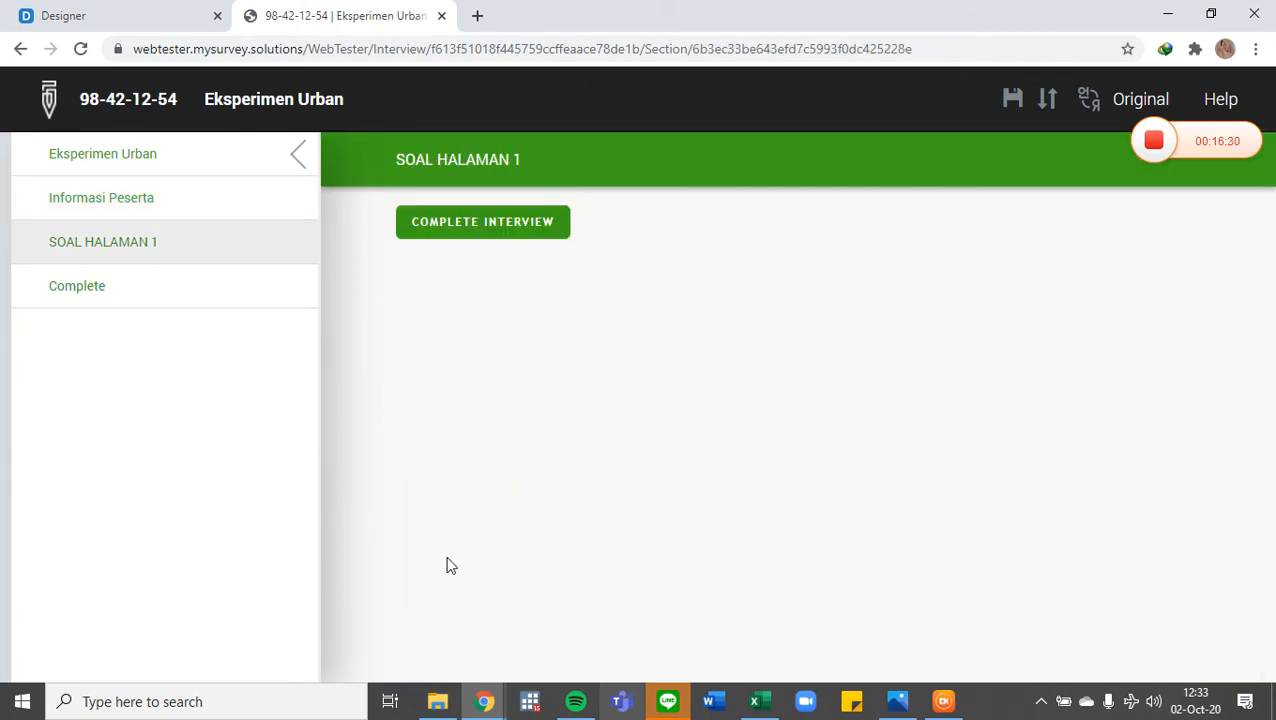
pyautogui.click(152, 45)
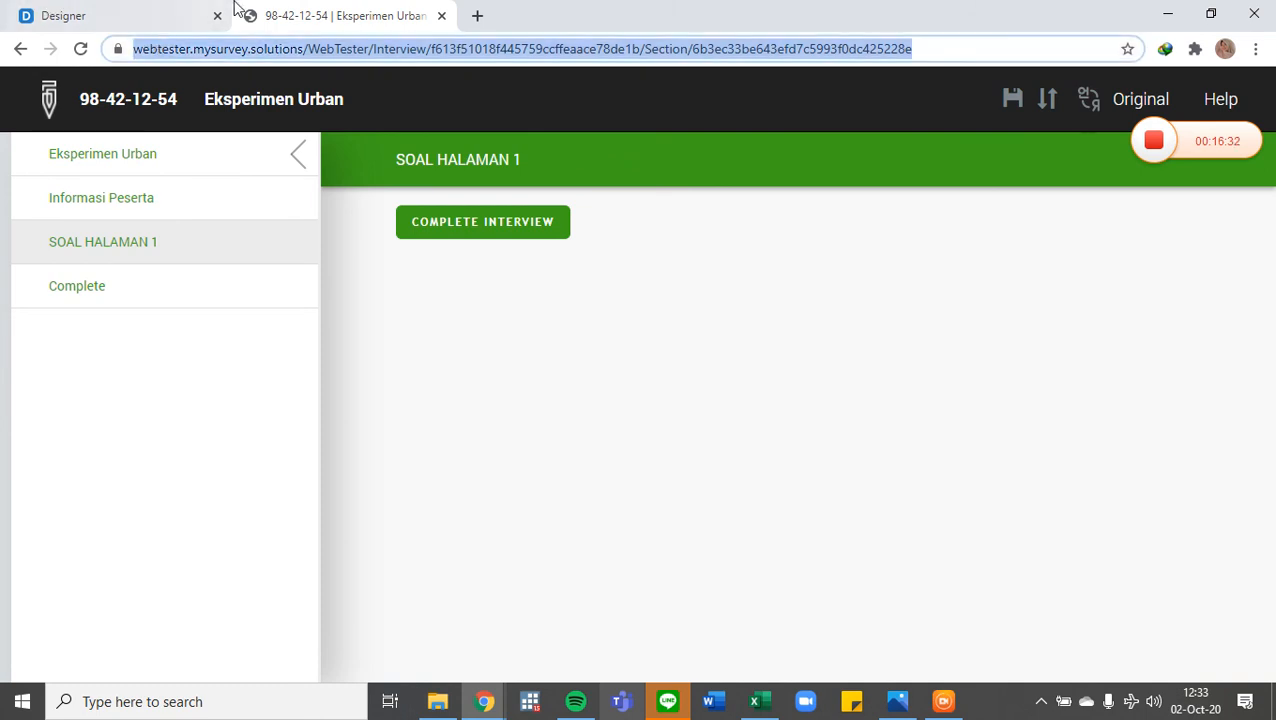
pyautogui.click(441, 16)
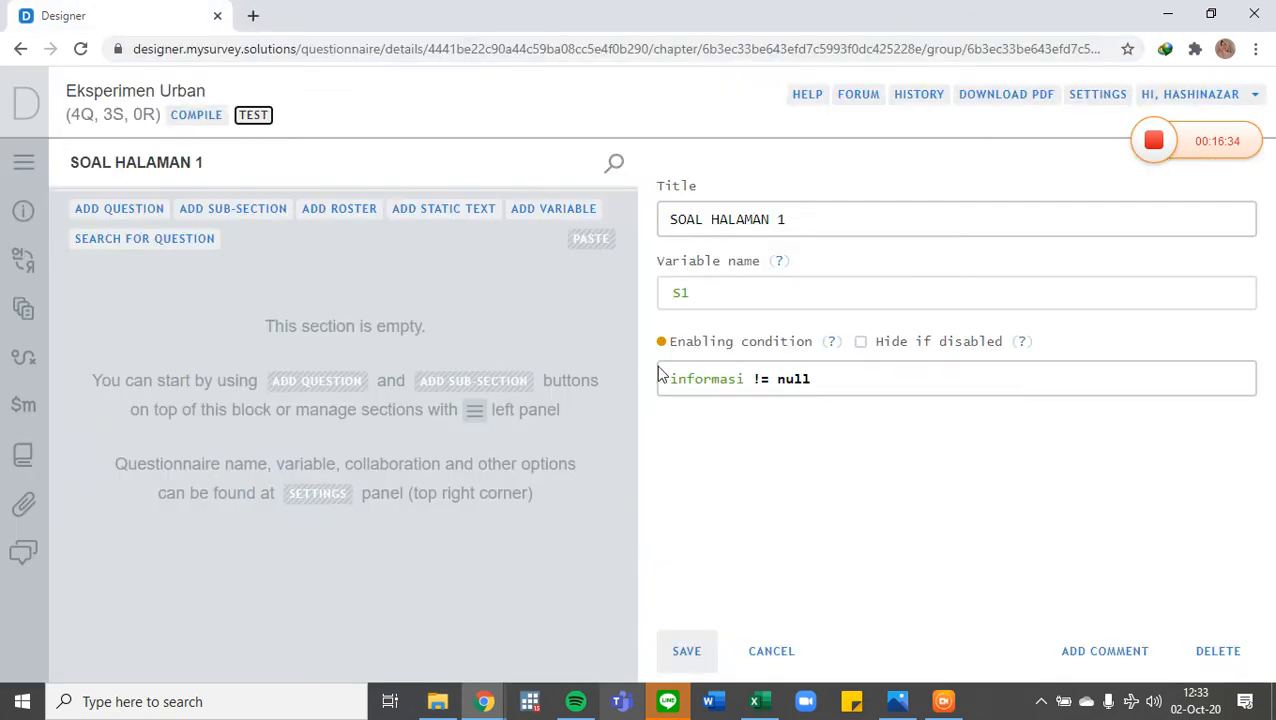
# - Add a Numeric question to the SOAL HALAMAN 1 section with the variable name a1
pyautogui.click(142, 210)
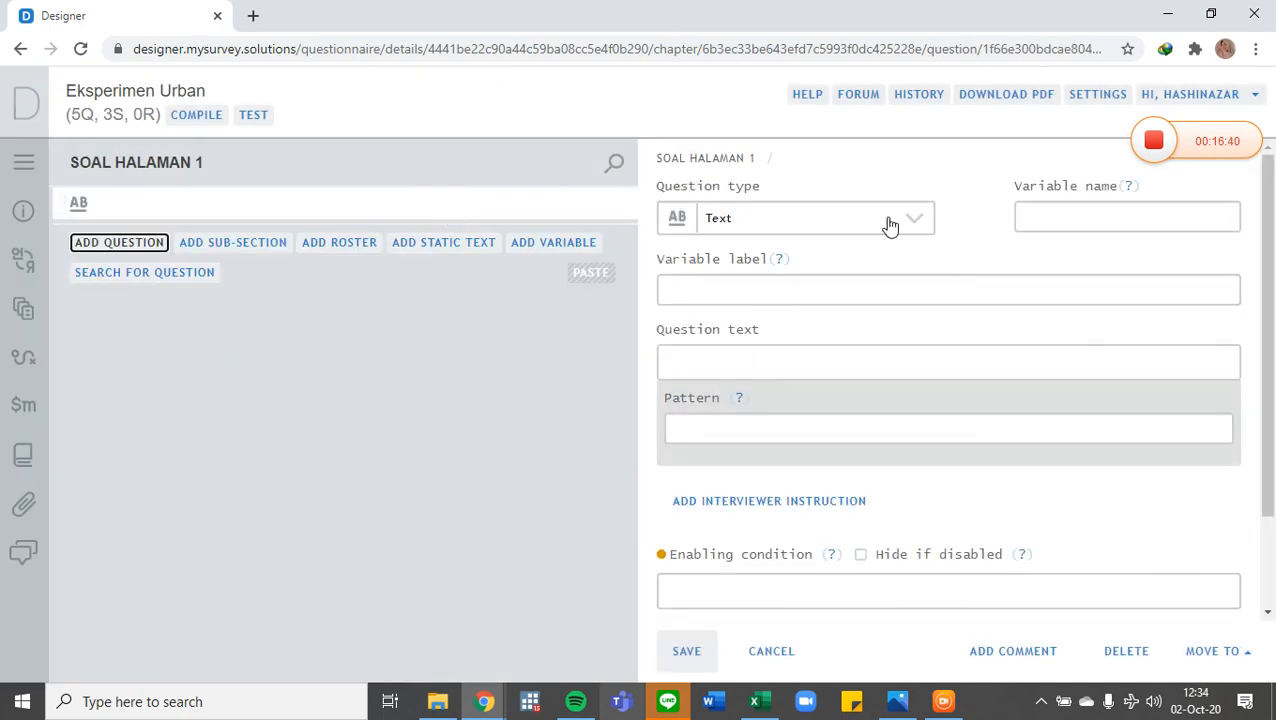
pyautogui.click(905, 220)
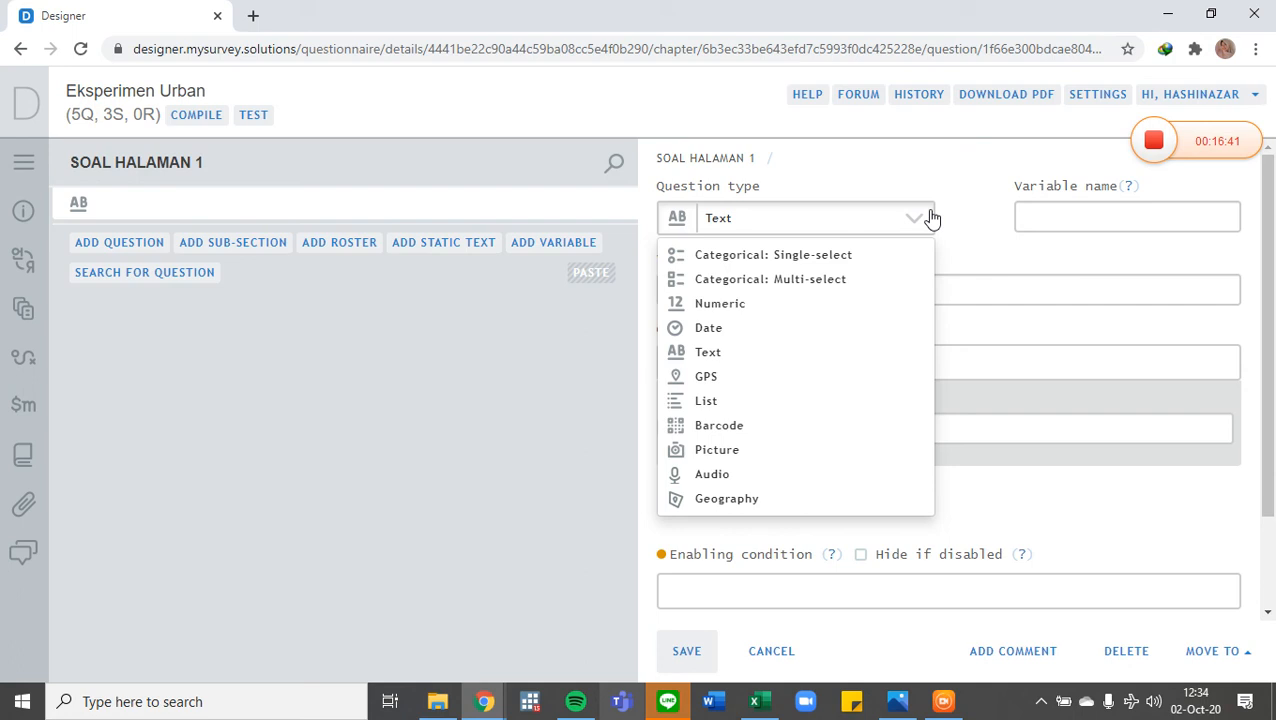
pyautogui.click(722, 305)
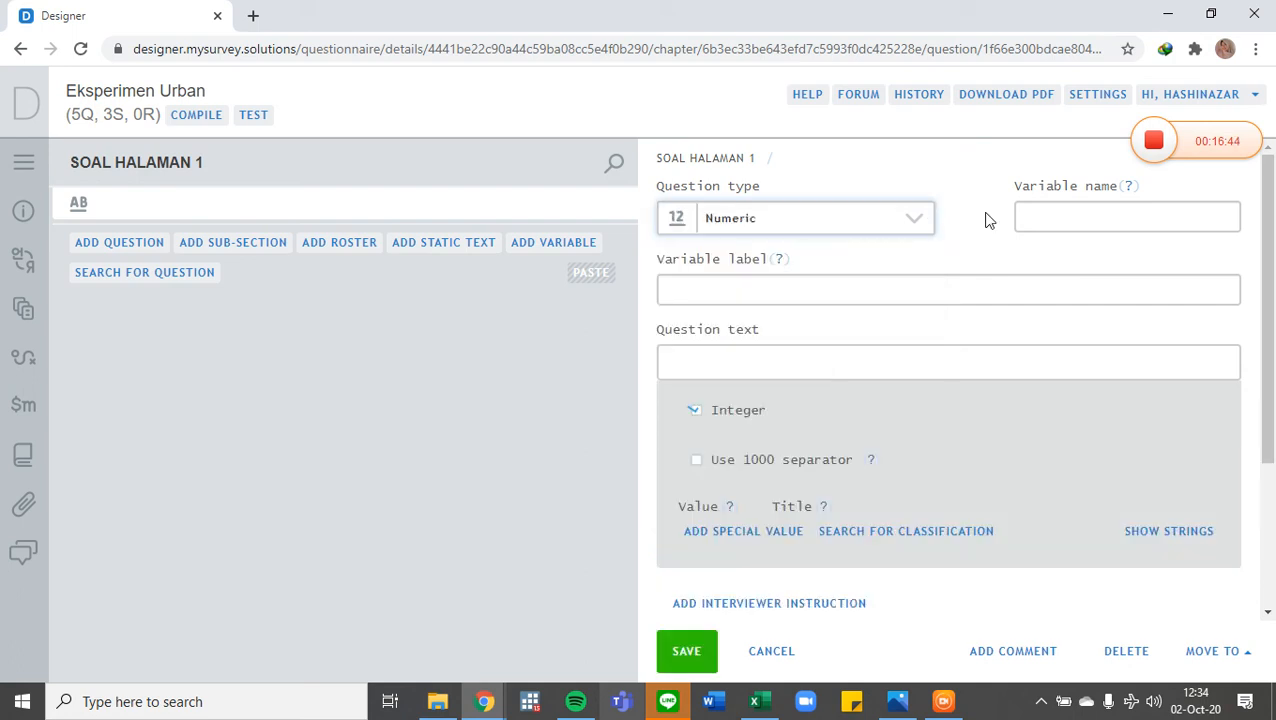
pyautogui.click(1136, 220)
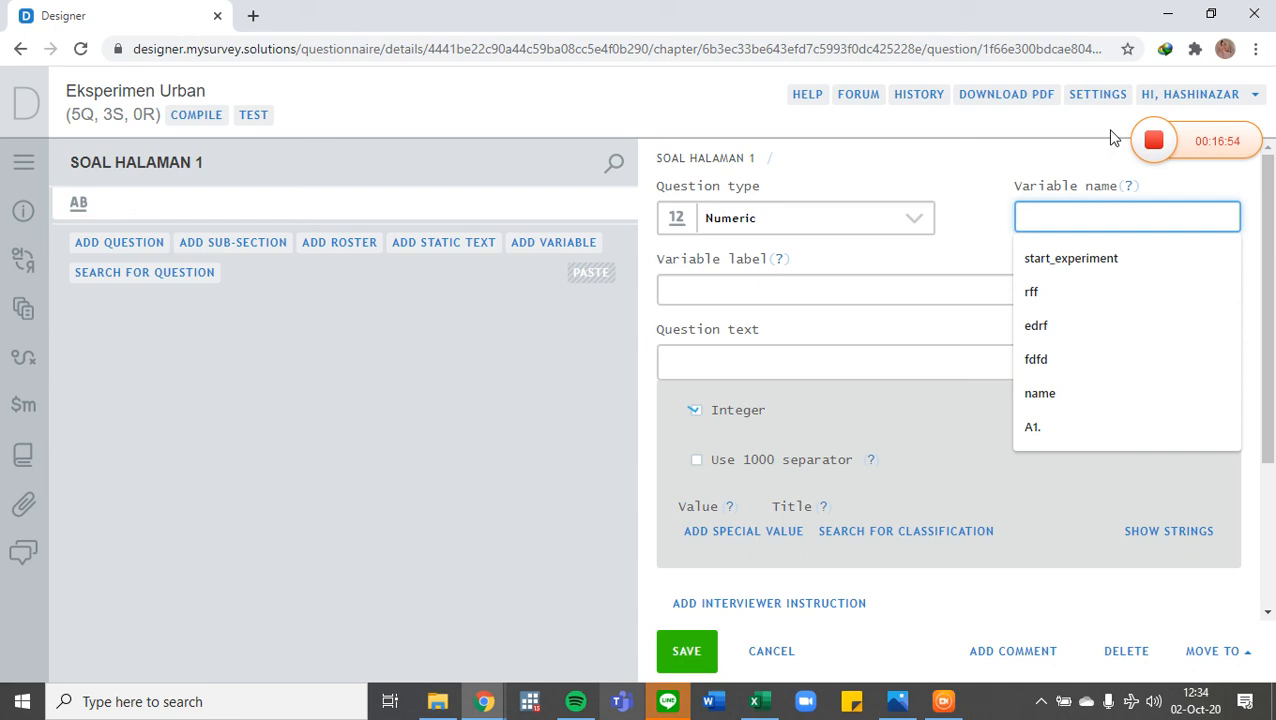
pyautogui.write('a')
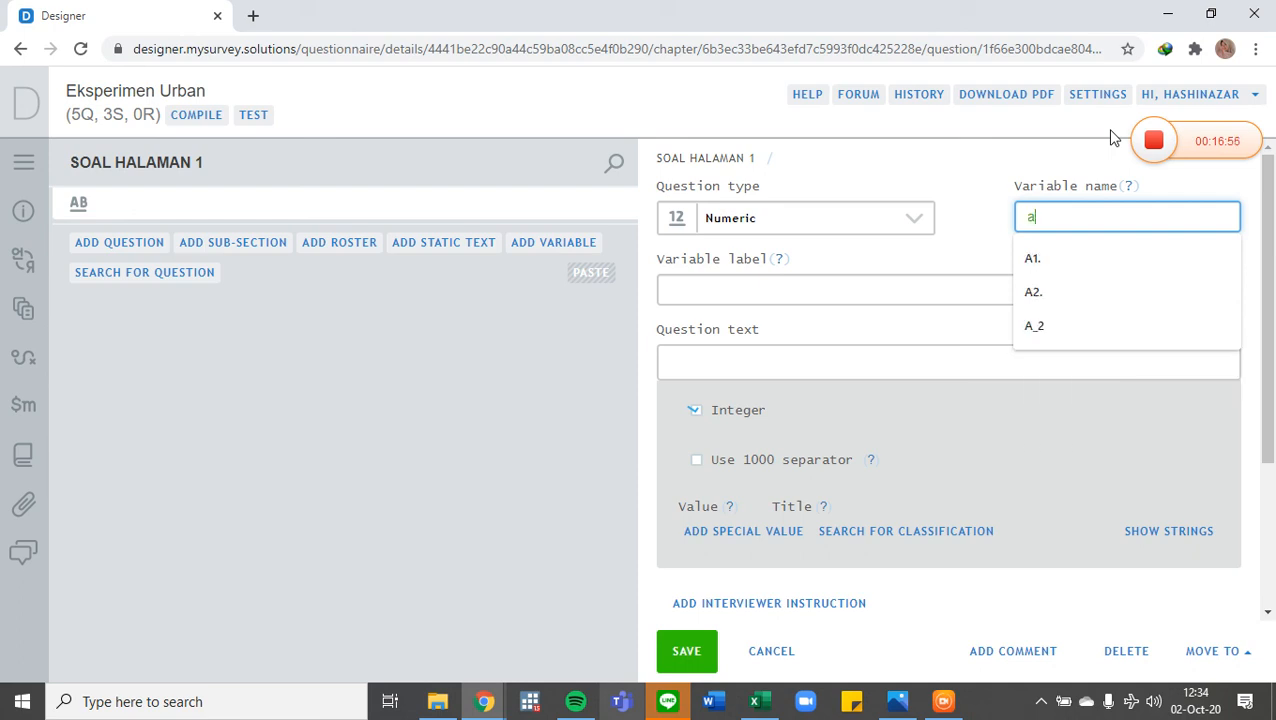
pyautogui.write('1')
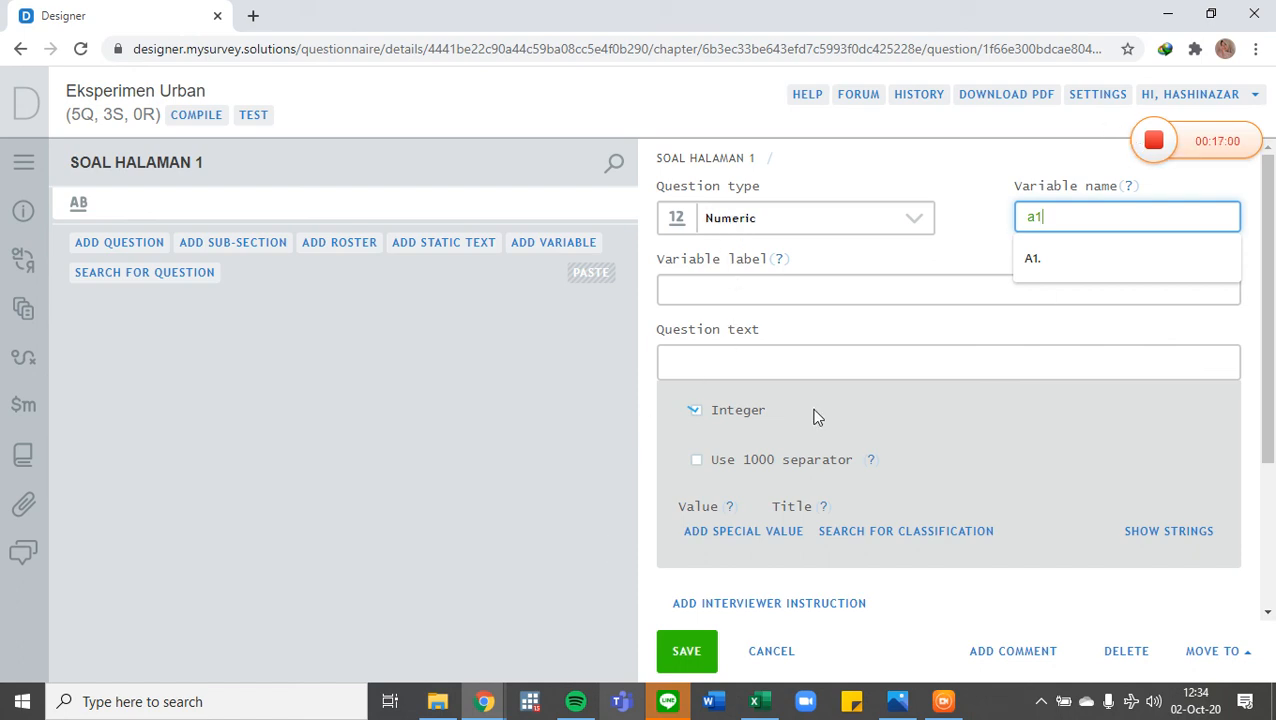
# - Enter "1. 3 x 5 : -1 =" as the question text of a1 and save the question
pyautogui.click(806, 375)
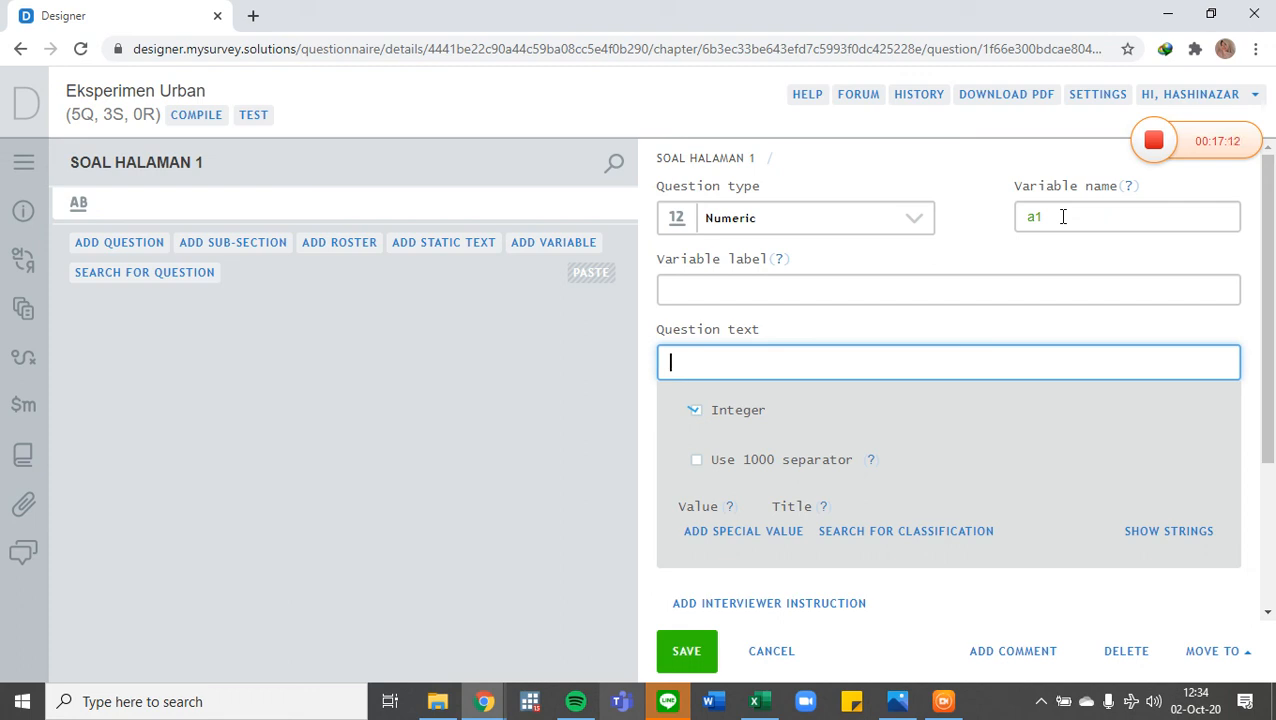
pyautogui.write('1. 3 x 5 : -1 =')
pyautogui.click(410, 498)
pyautogui.scroll(-2, 670, 476)
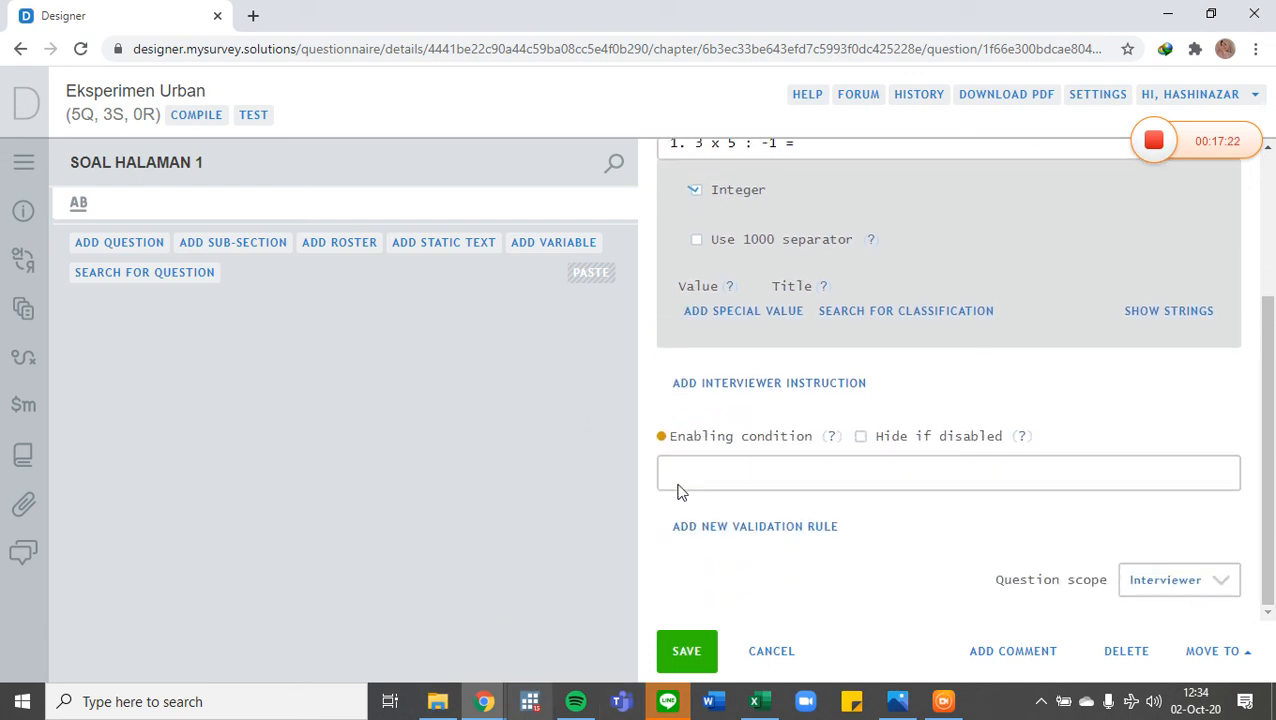
pyautogui.click(687, 651)
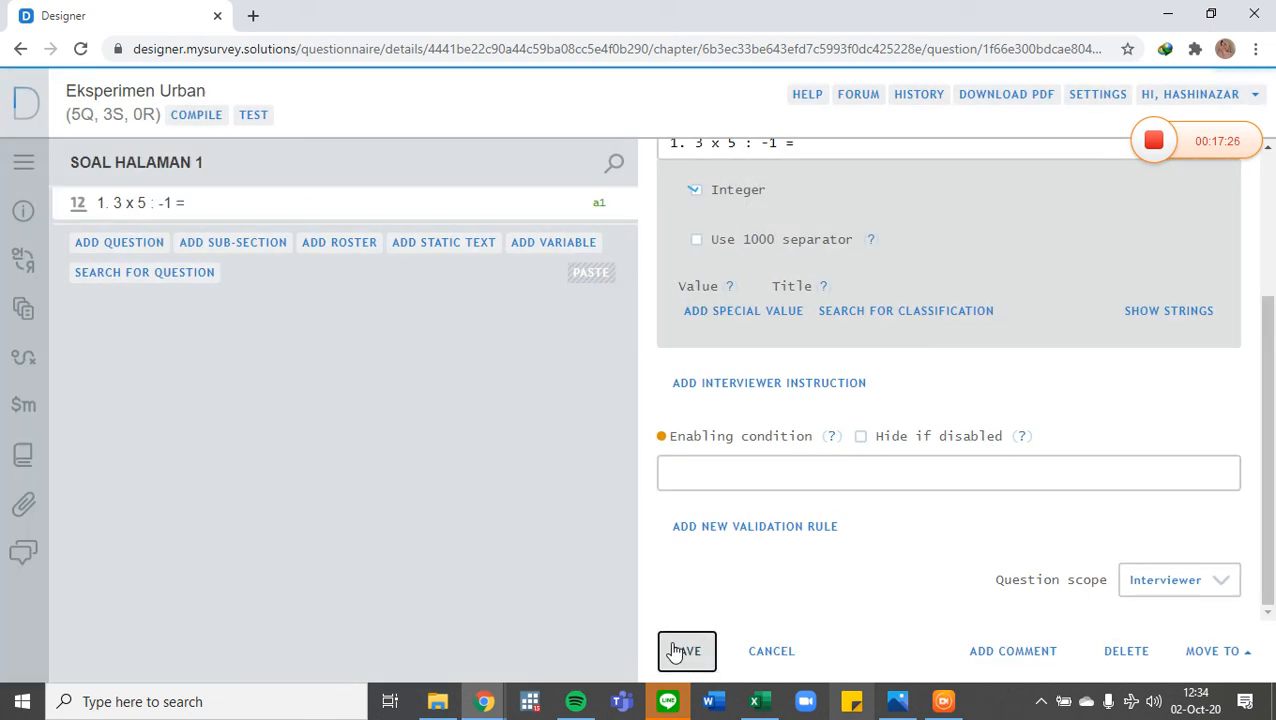
# - Add a Numeric question to SOAL HALAMAN 1 with variable name a2 and question text "2. 63 : 7 x -9 ="
pyautogui.click(122, 244)
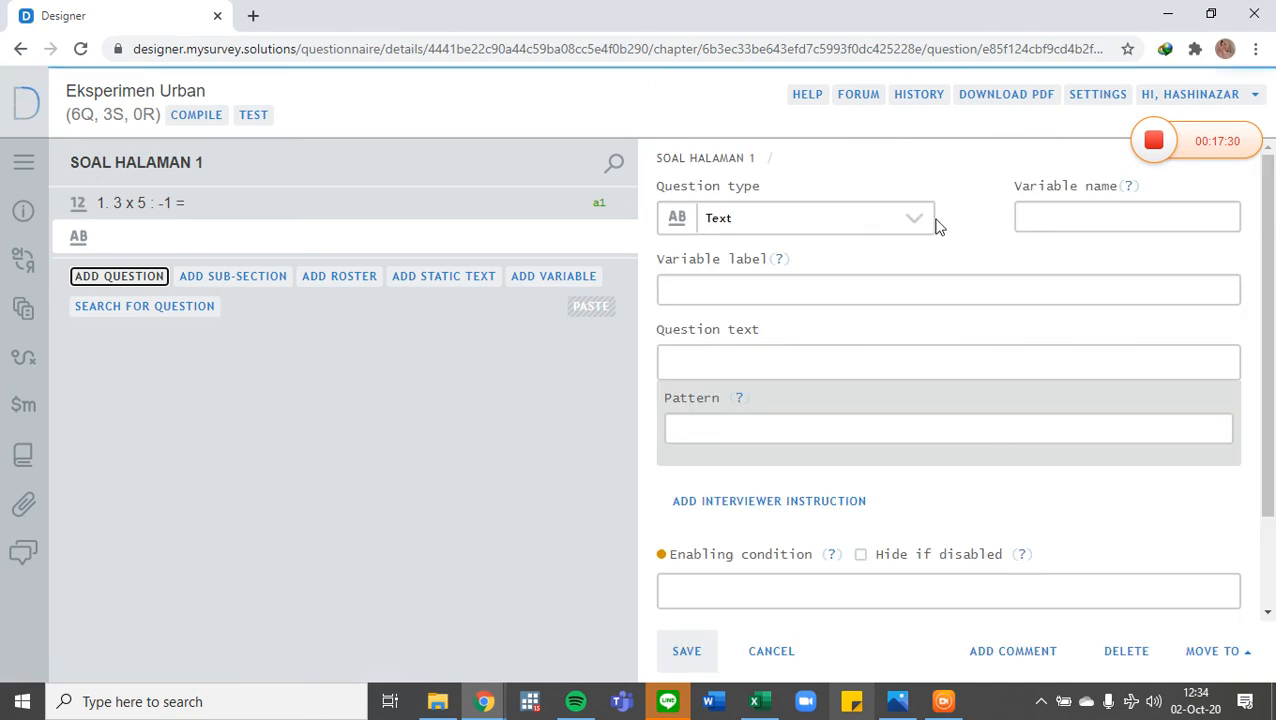
pyautogui.click(880, 228)
pyautogui.click(765, 306)
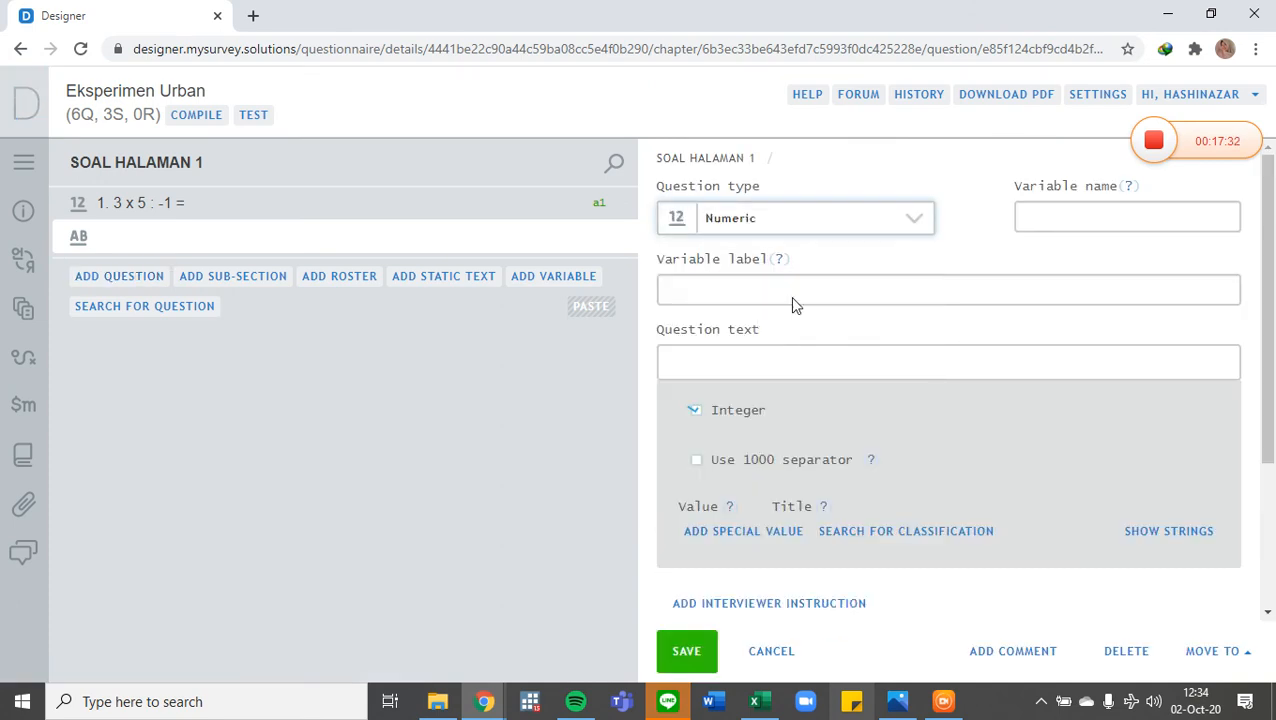
pyautogui.click(1089, 215)
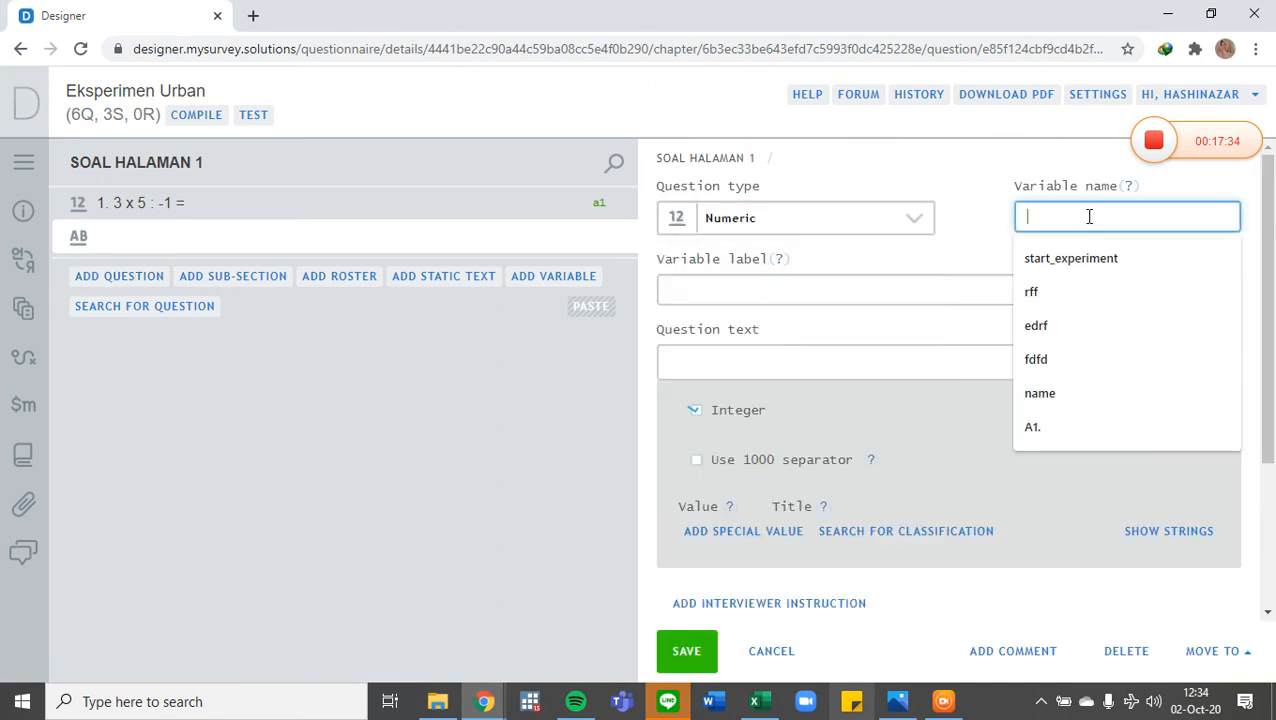
pyautogui.write('a2')
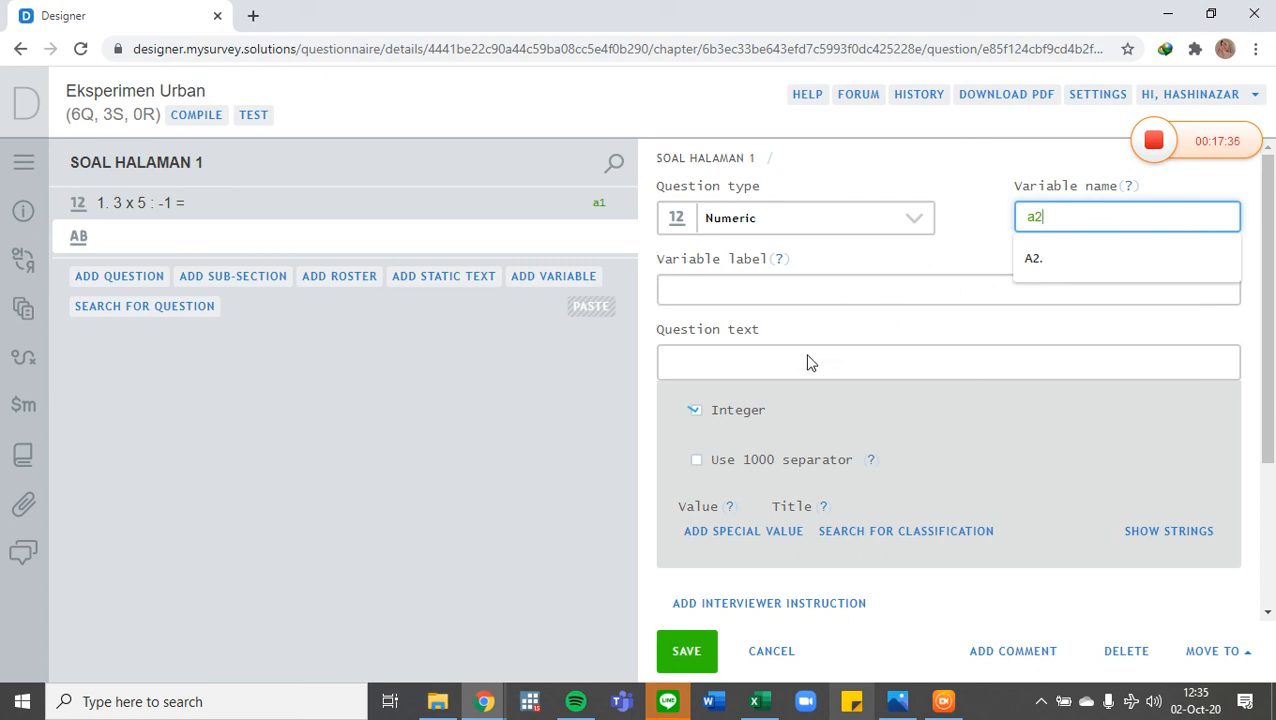
pyautogui.click(810, 362)
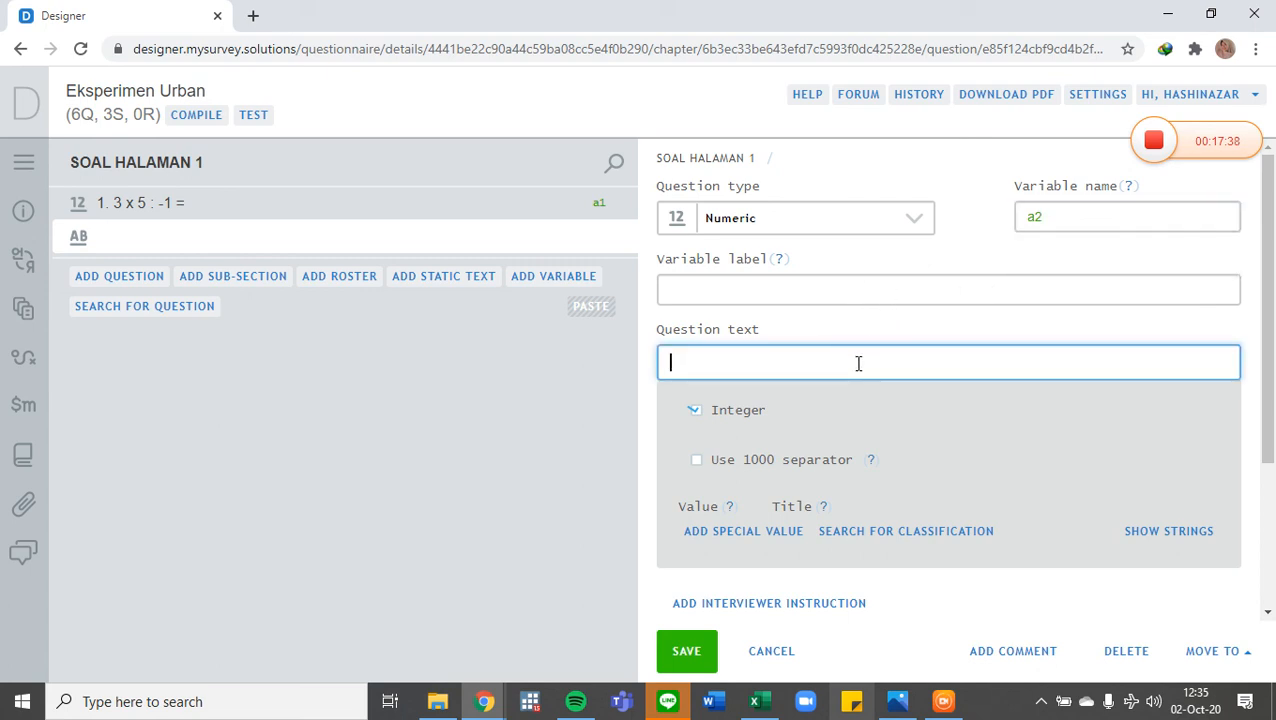
pyautogui.write('2. 63 : 7 x -9 =')
pyautogui.click(581, 440)
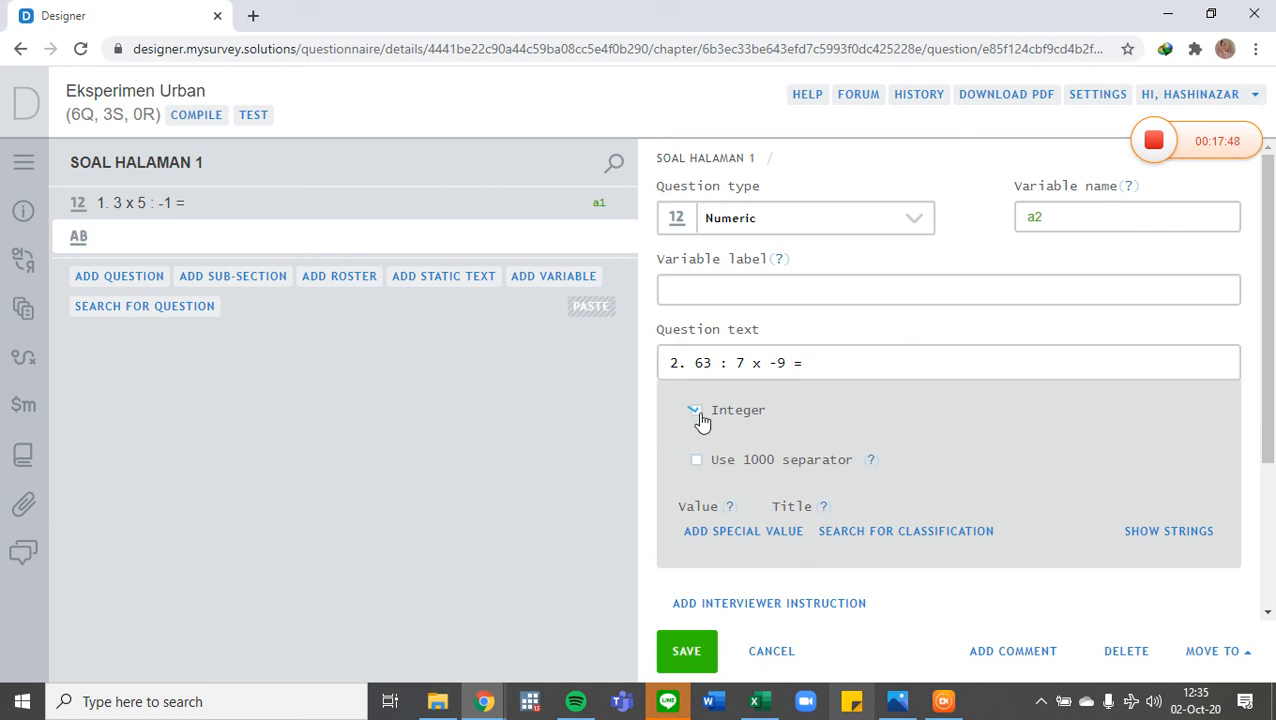
# - Set the enabling condition of question a2 to "a1 !=null" and save the question
pyautogui.scroll(-2, 730, 400)
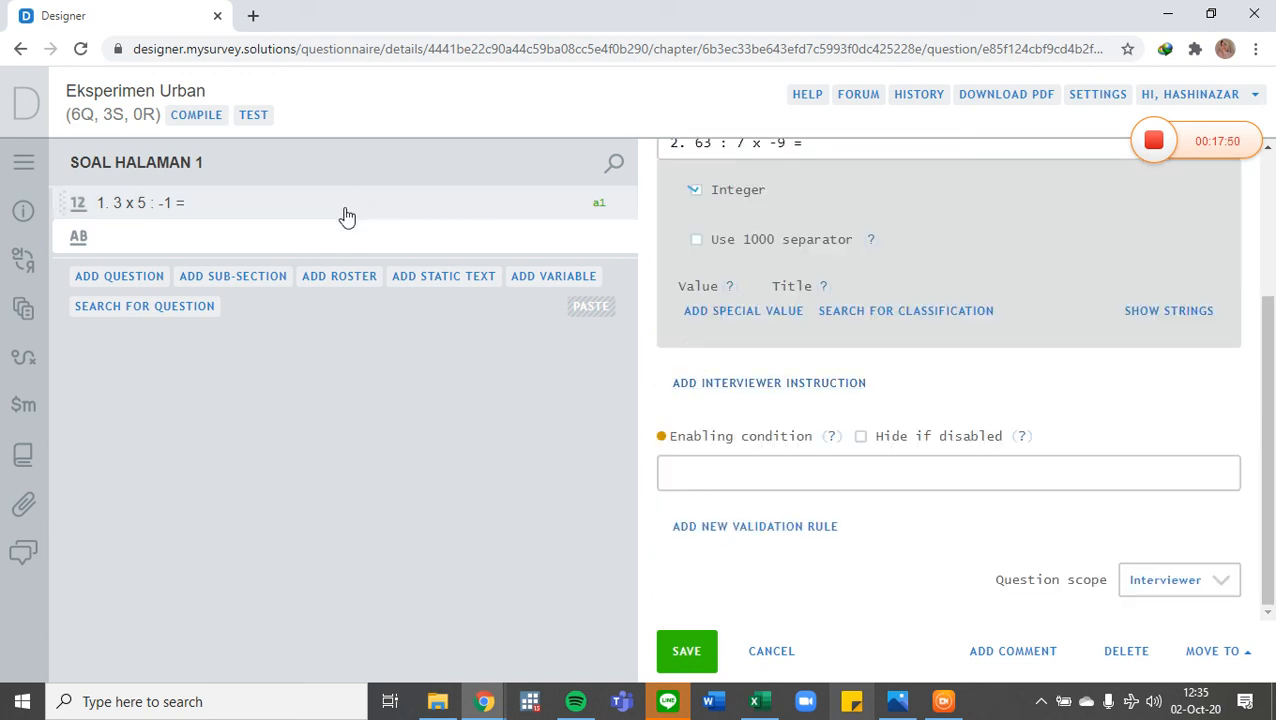
pyautogui.click(756, 466)
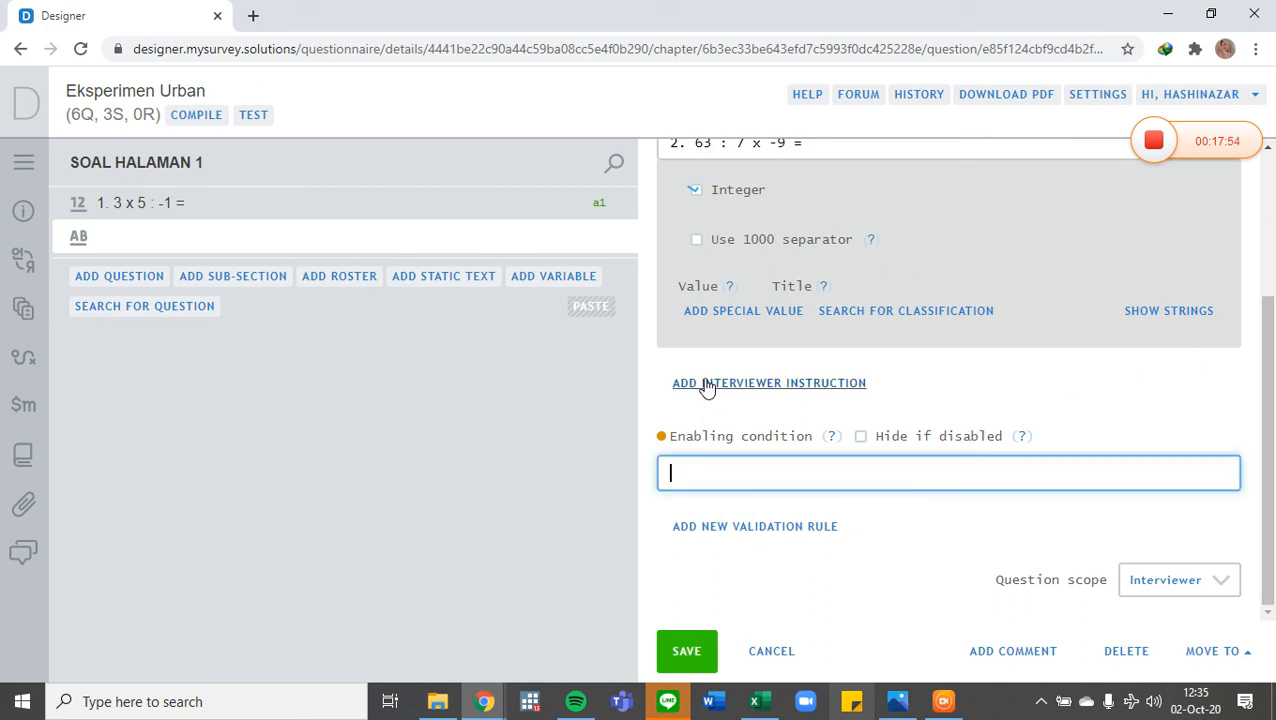
pyautogui.write('a1 !=n')
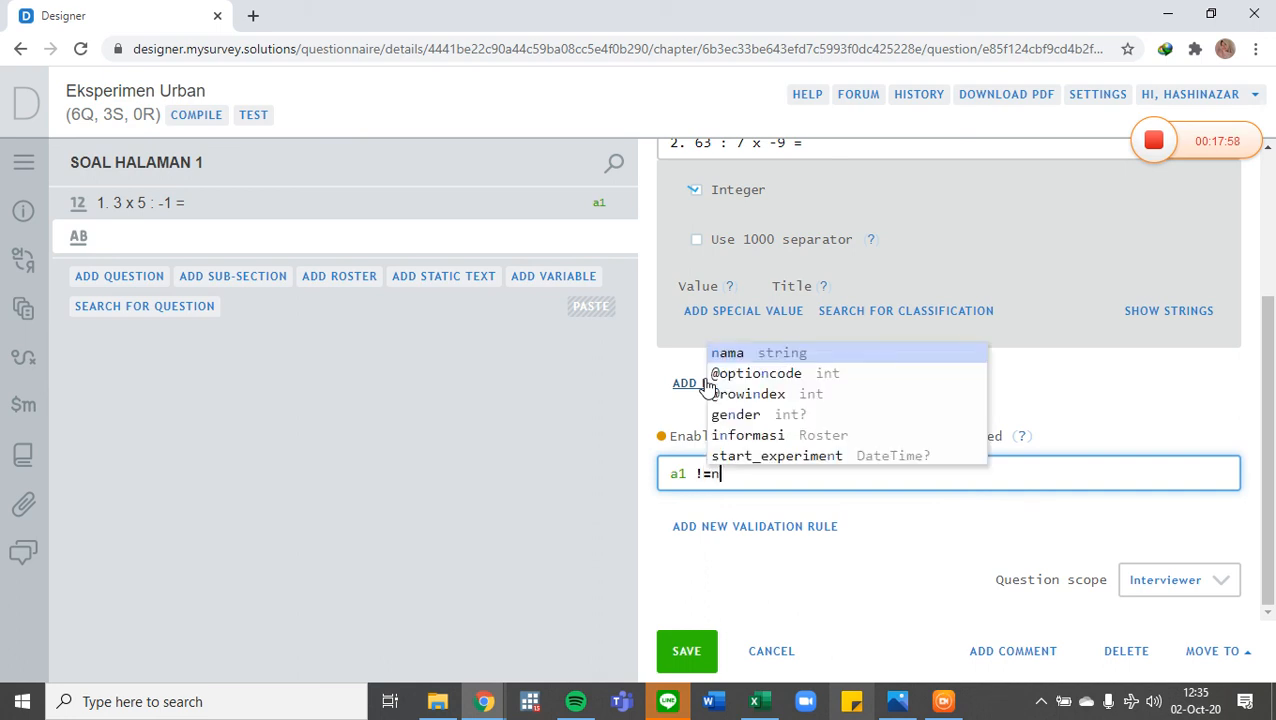
pyautogui.write('ull')
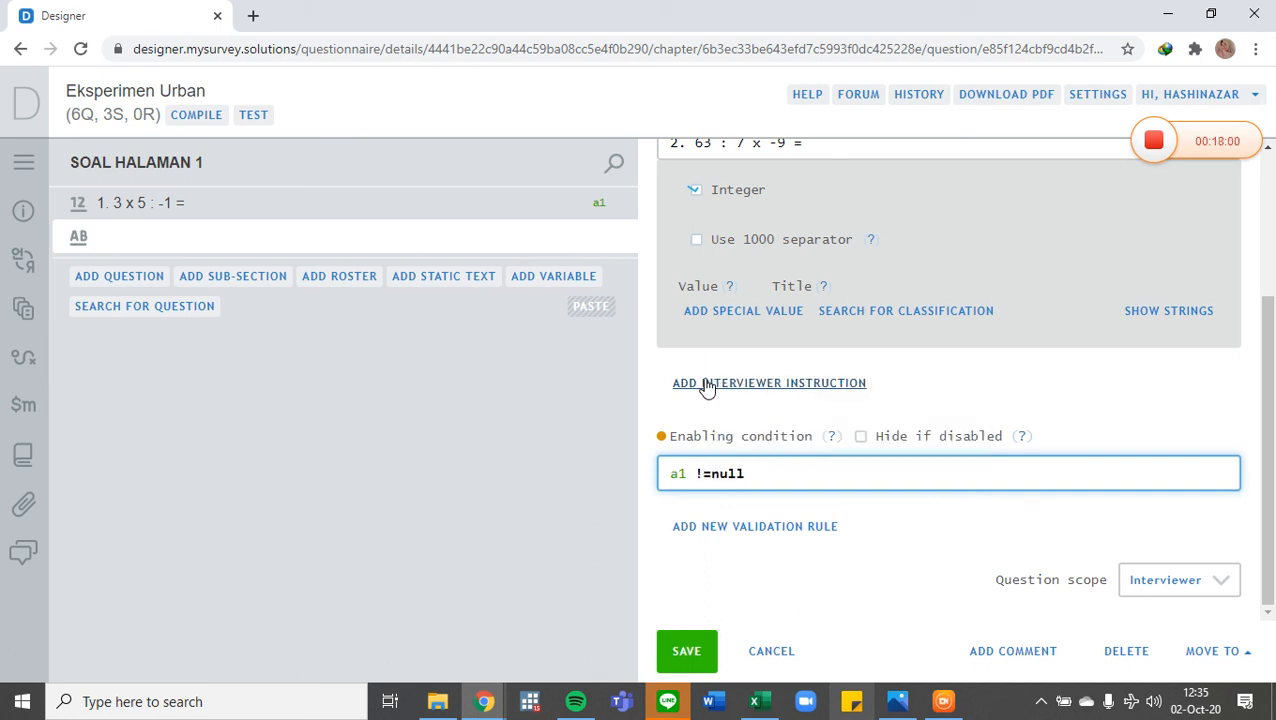
pyautogui.scroll(2, 692, 490)
pyautogui.scroll(-2, 777, 316)
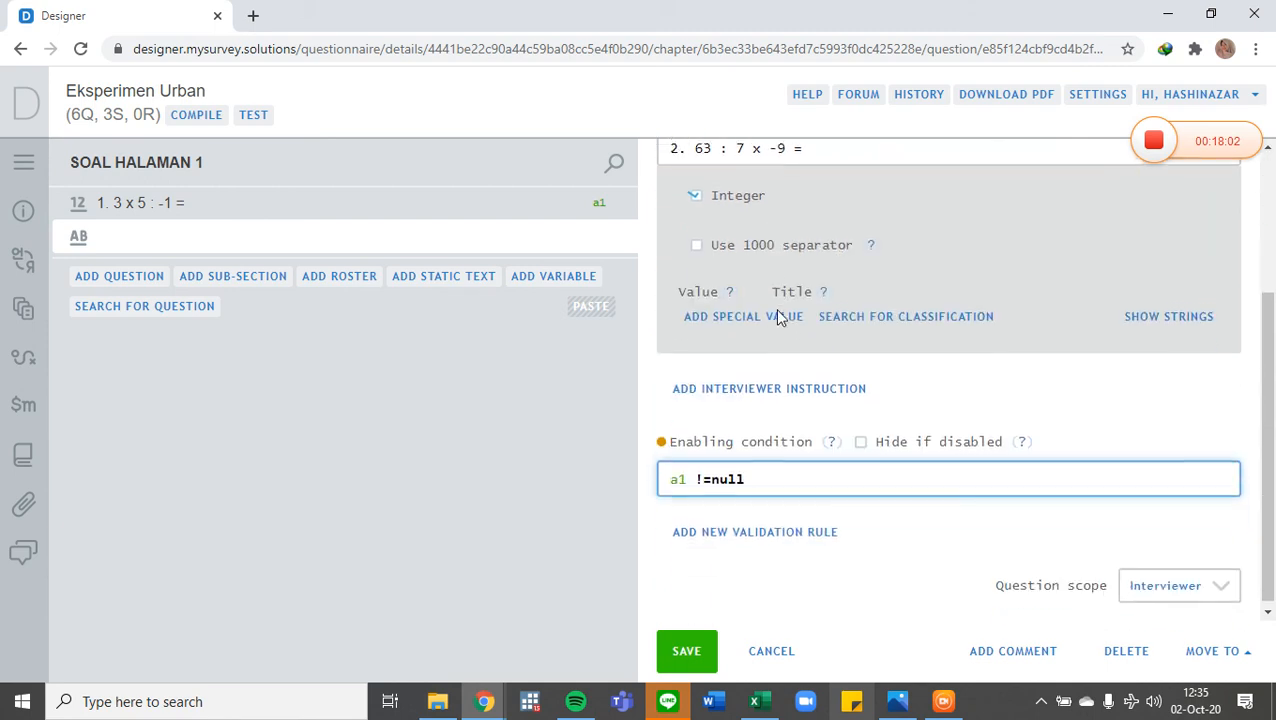
pyautogui.click(680, 656)
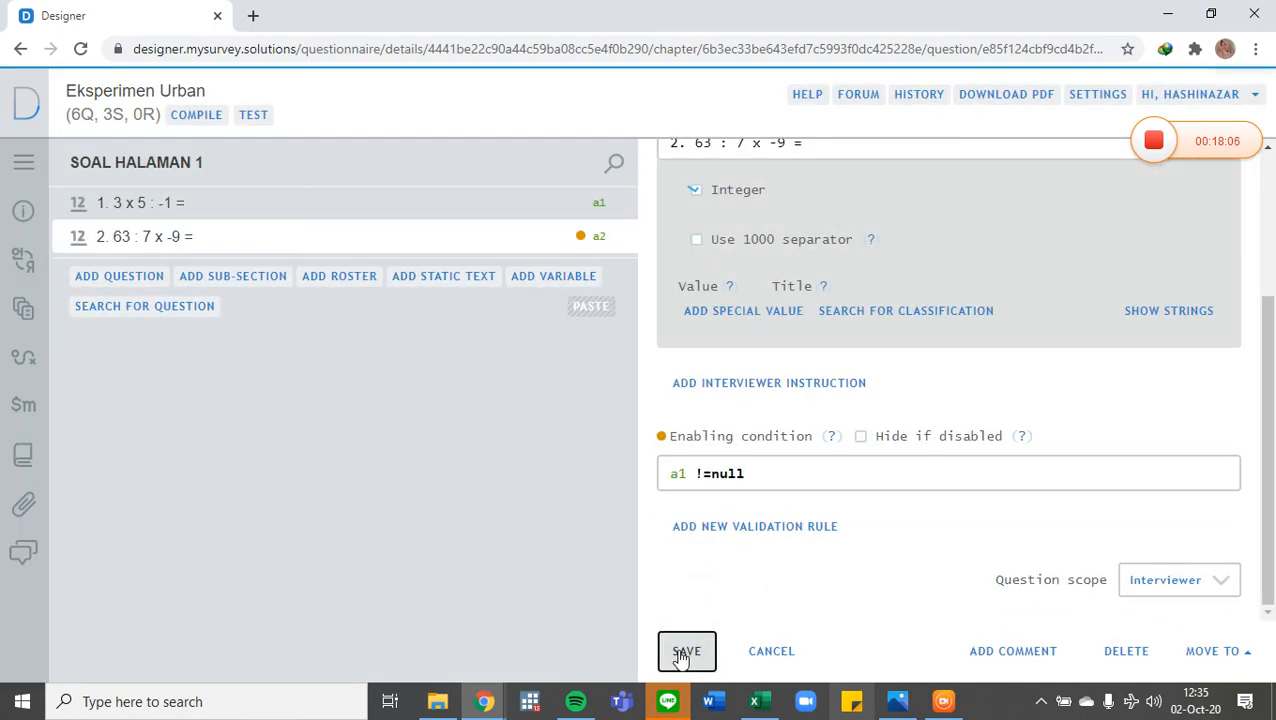
# - Add a Numeric question to SOAL HALAMAN 1 with variable name a3 and question text "3. 64 : 16 x 8 ="
pyautogui.click(166, 172)
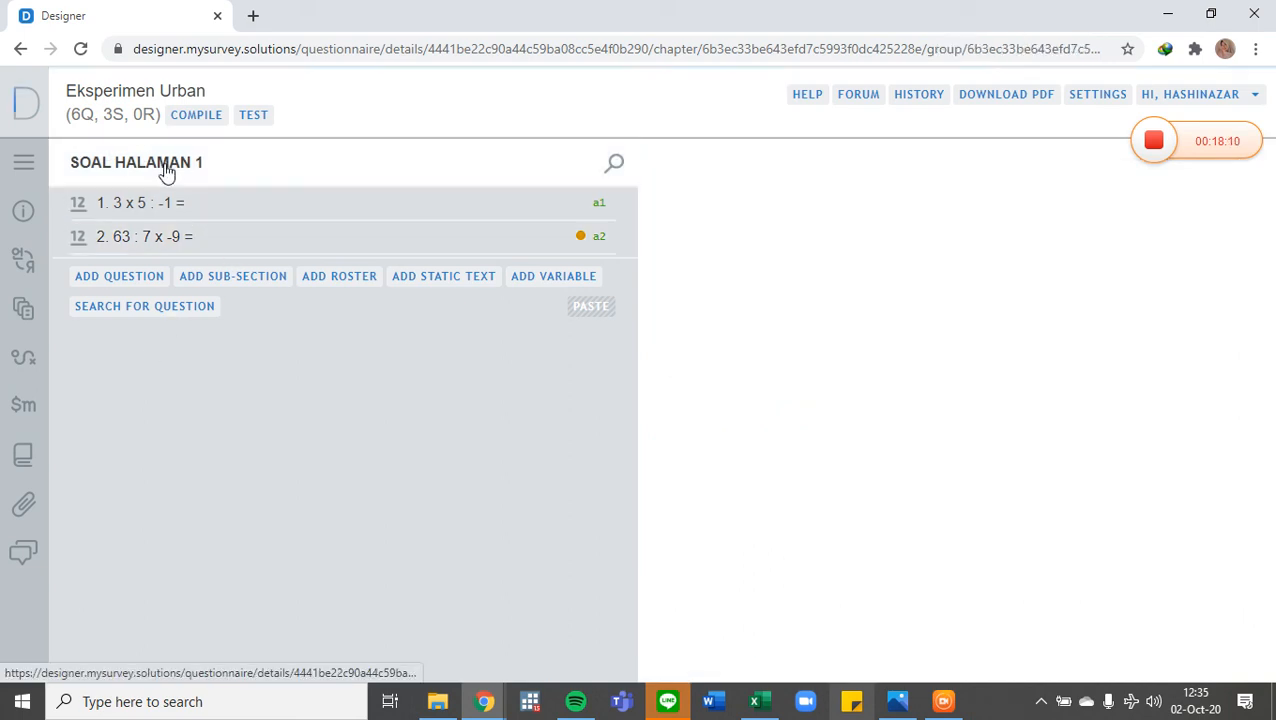
pyautogui.click(89, 281)
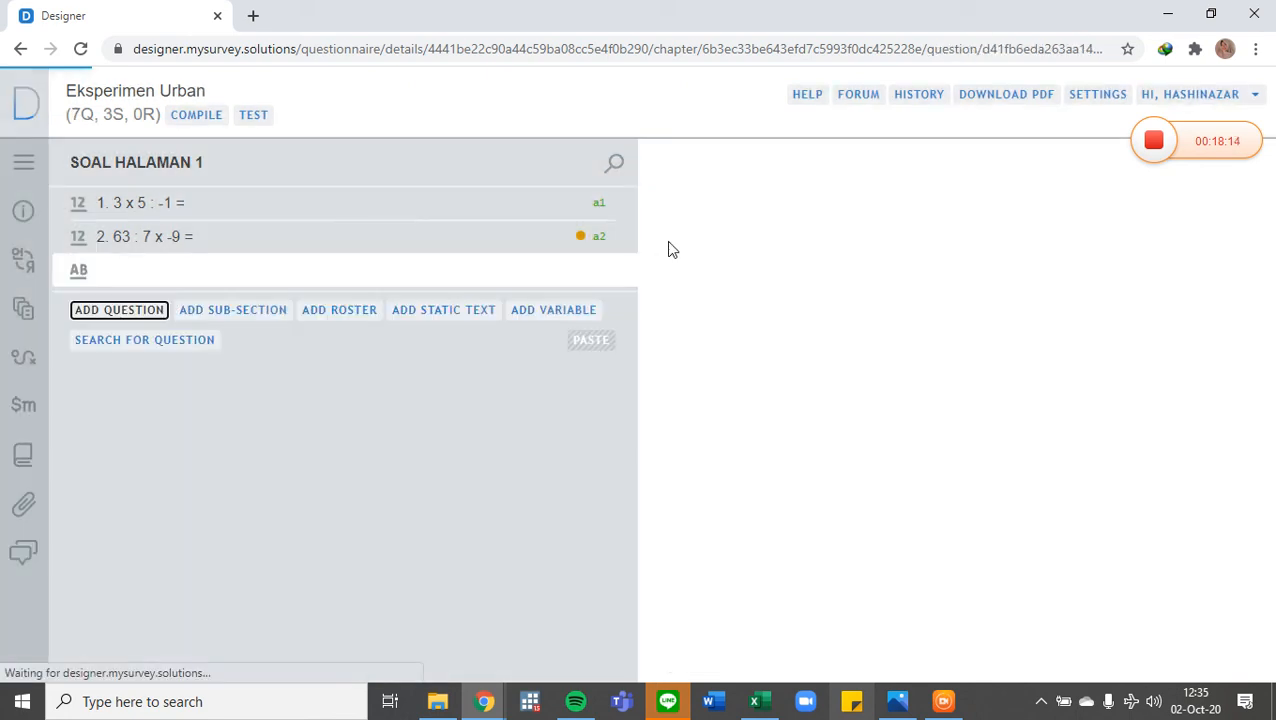
pyautogui.click(806, 217)
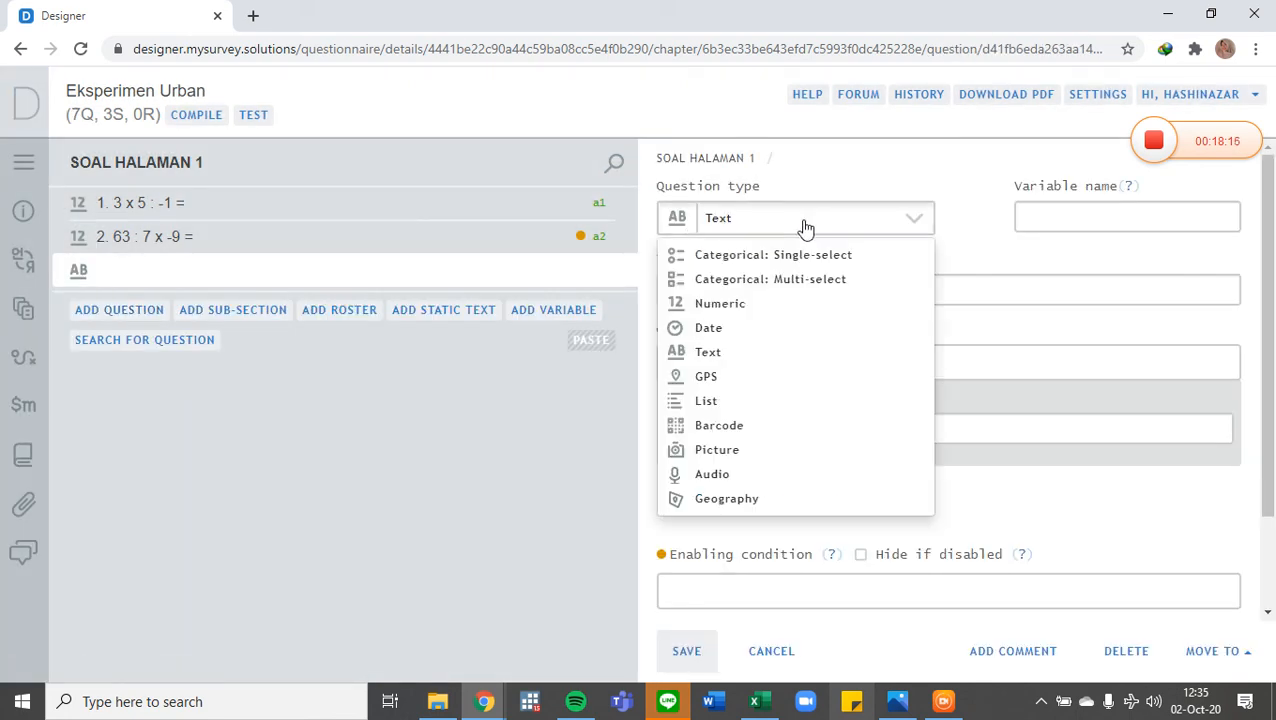
pyautogui.click(720, 304)
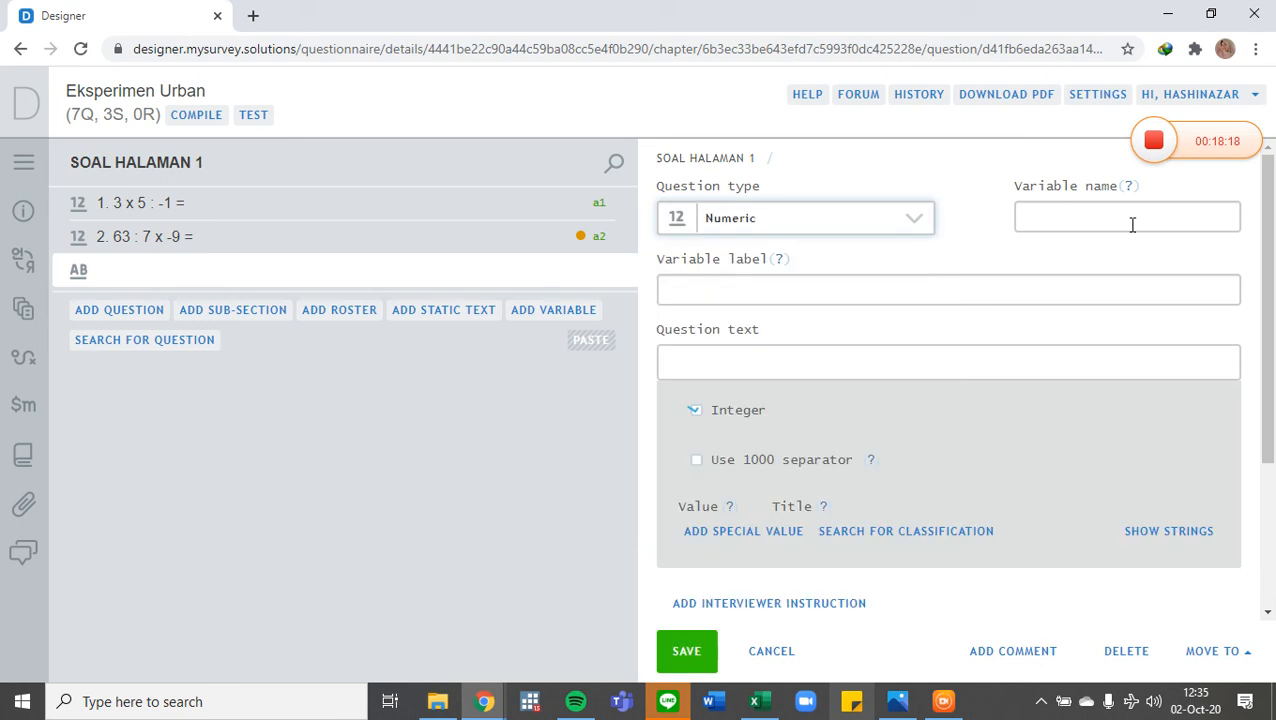
pyautogui.click(1131, 220)
pyautogui.write('a3')
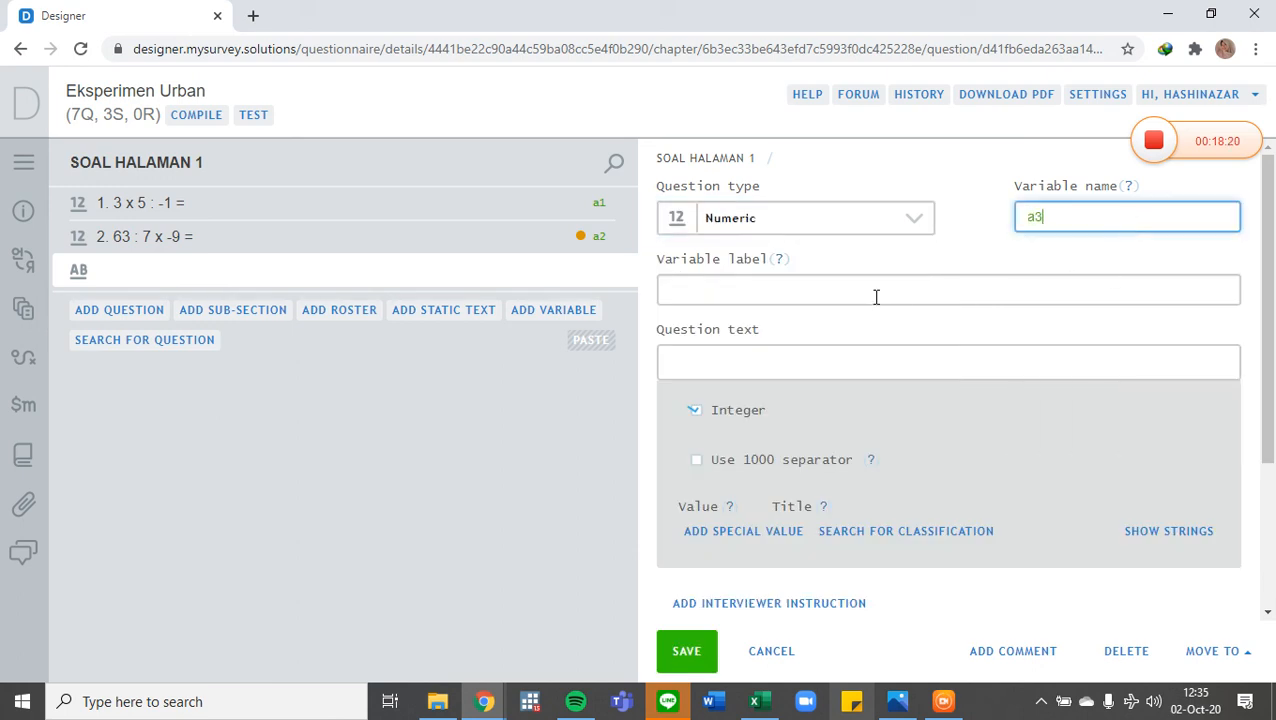
pyautogui.click(826, 362)
pyautogui.write('3. ')
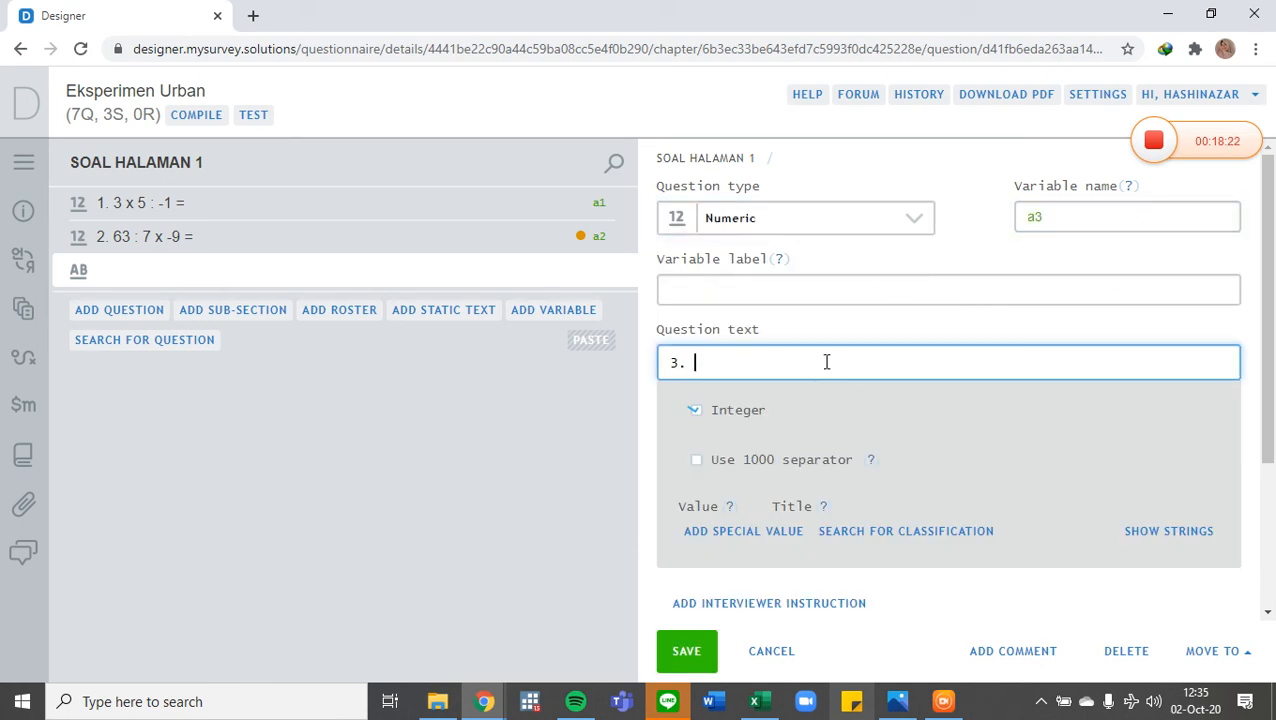
pyautogui.write('64 : 16 x 8 =')
# - Set the enabling condition of question a3 to "a2 != null" and save the question
pyautogui.scroll(-2, 814, 477)
pyautogui.click(787, 467)
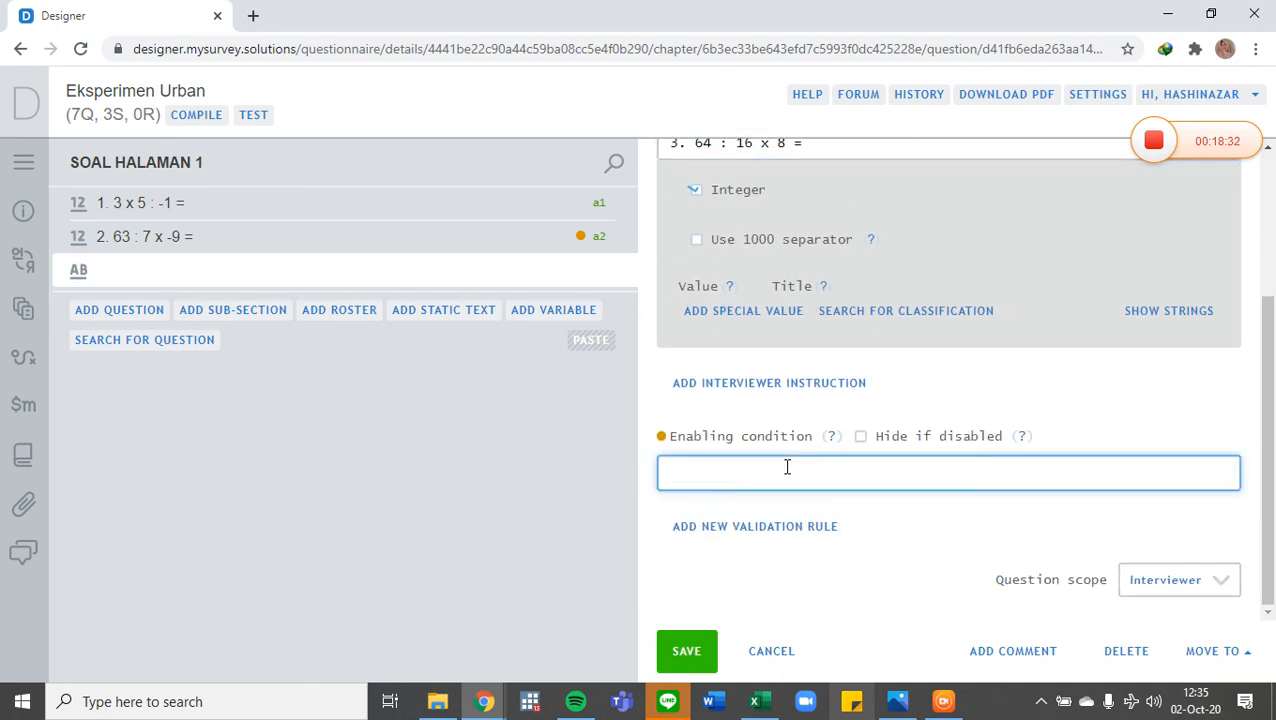
pyautogui.scroll(2, 775, 461)
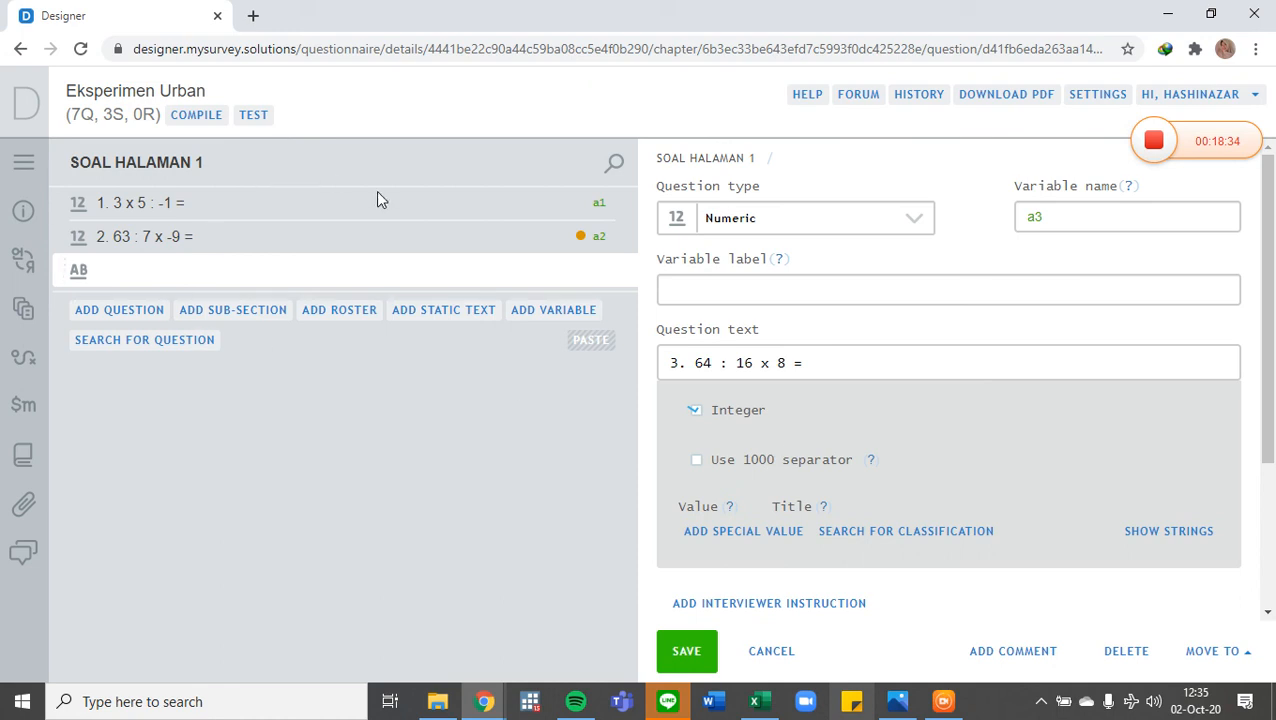
pyautogui.scroll(-2, 912, 430)
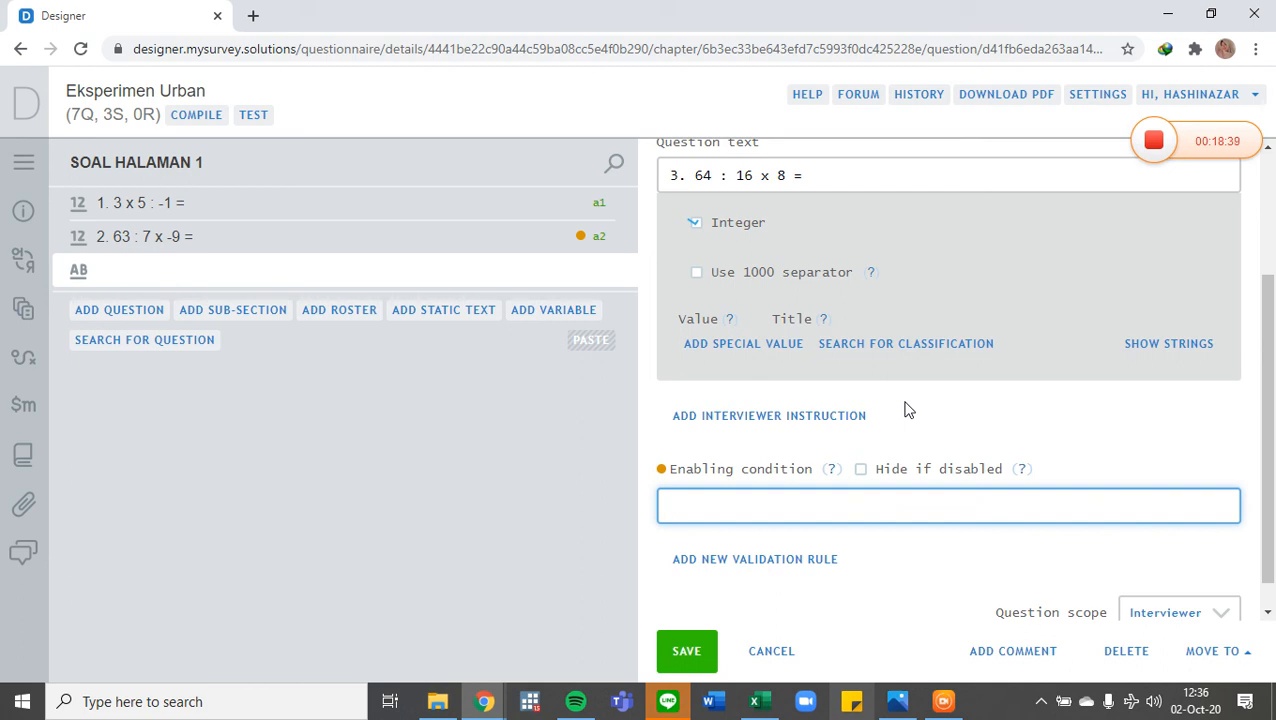
pyautogui.write('a2 != null')
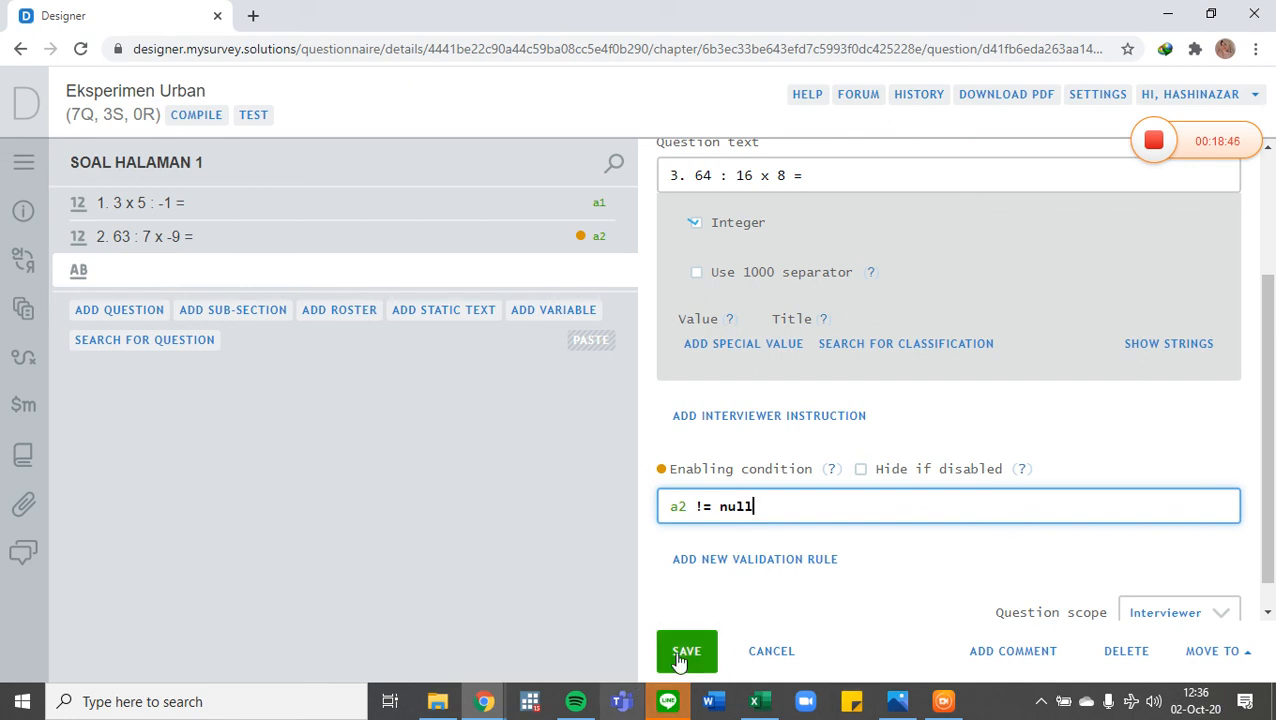
pyautogui.click(686, 652)
# - Start a web test of the questionnaire, continue to Informasi Peserta and record the current time
pyautogui.click(254, 115)
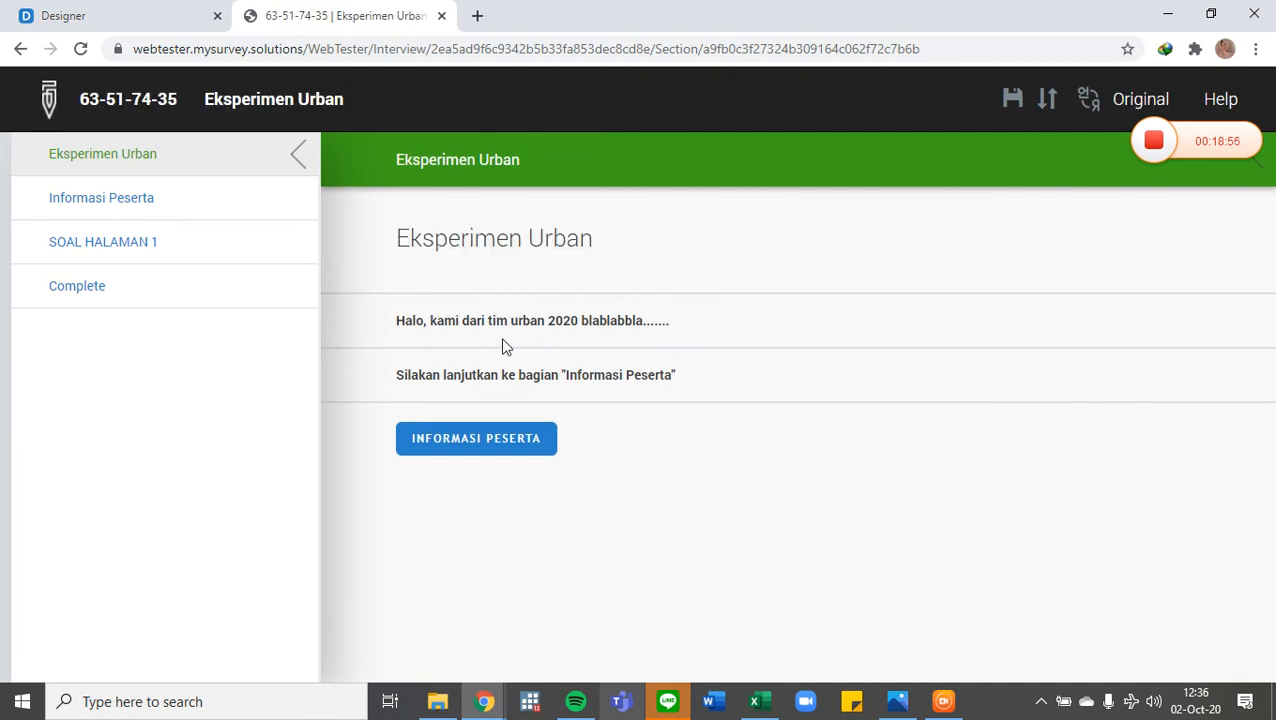
pyautogui.click(444, 450)
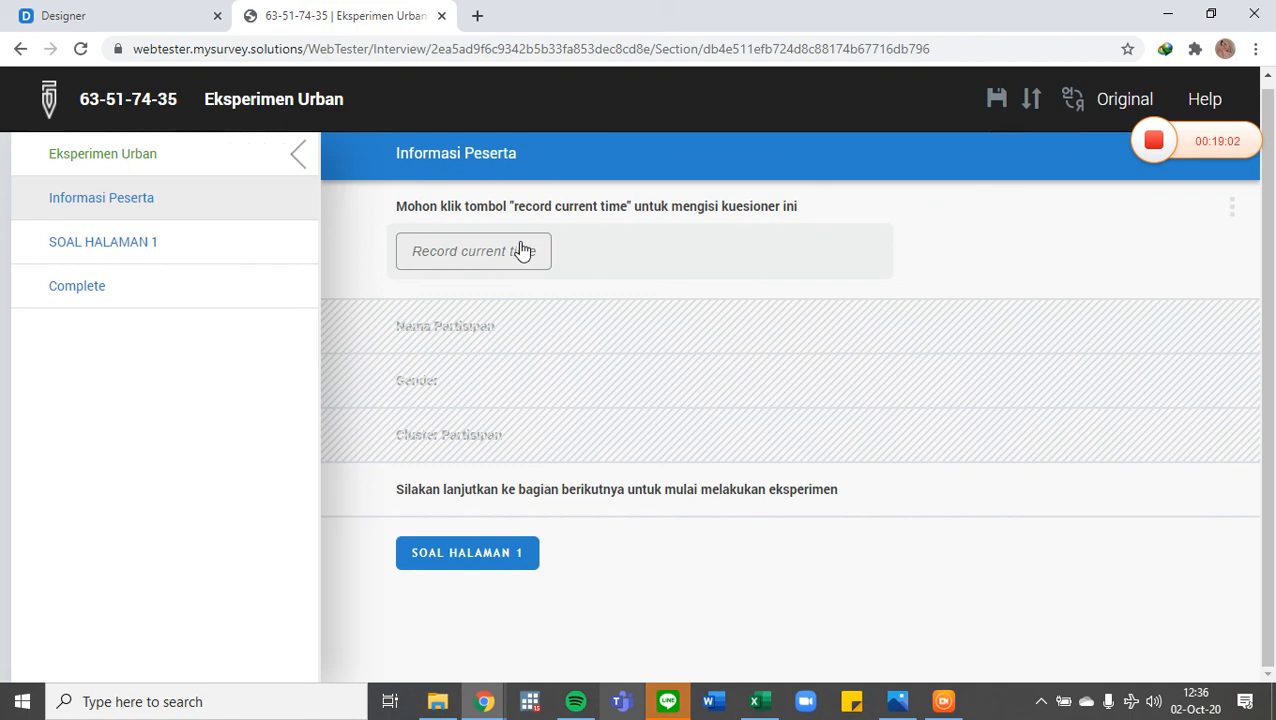
pyautogui.click(522, 250)
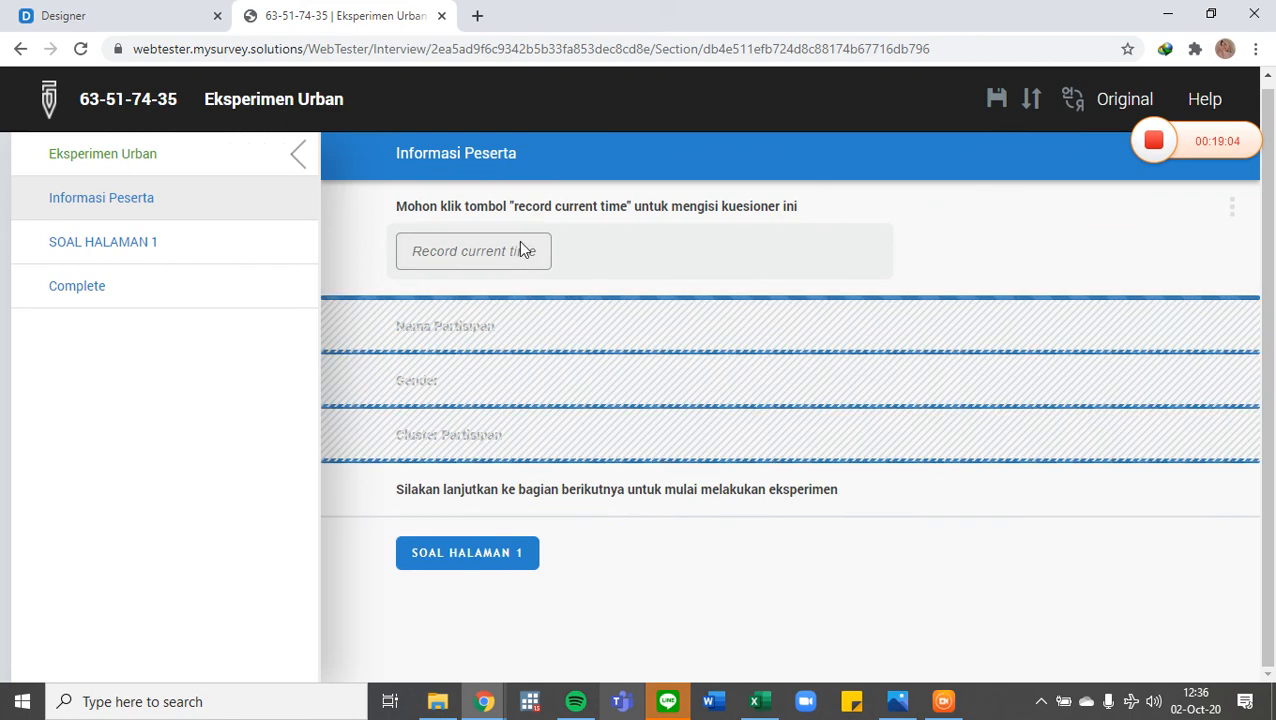
# - Fill in the participant's name in the web test and answer Gender with Laki-laki and Cluster Partisipan with Piece-Based
pyautogui.click(451, 372)
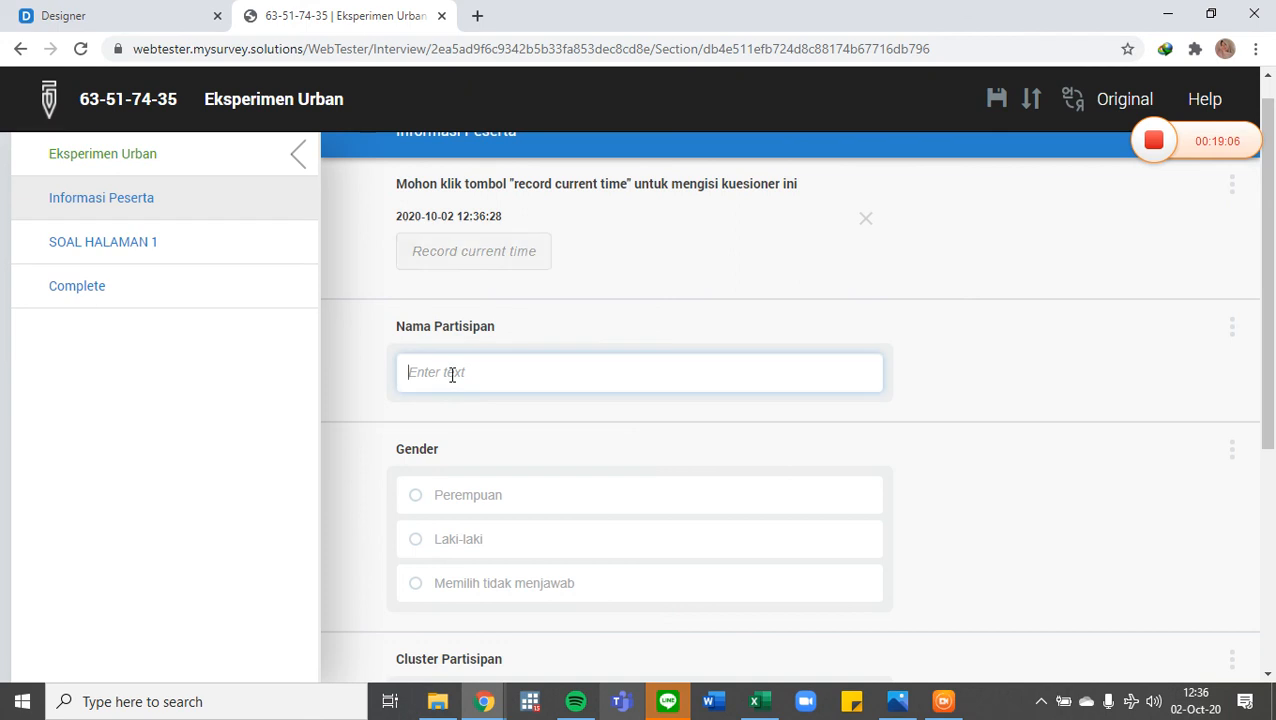
pyautogui.write('sdfd')
pyautogui.click(527, 535)
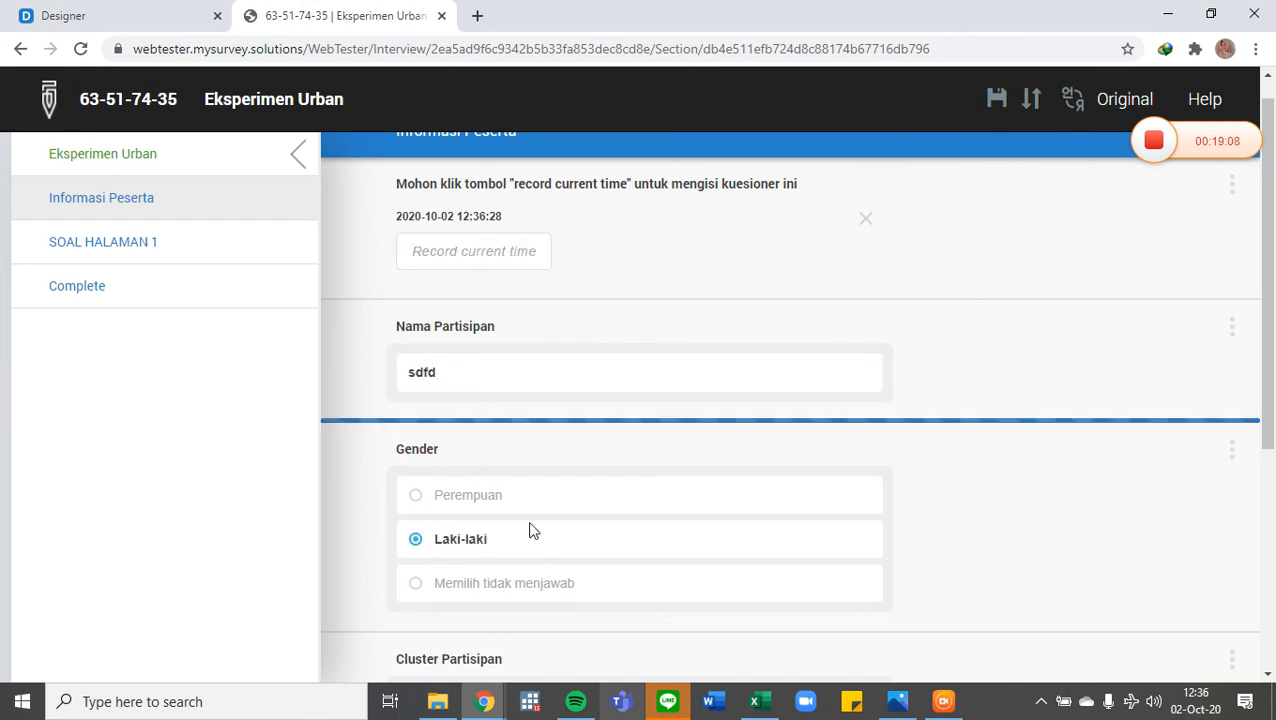
pyautogui.scroll(-4, 1066, 473)
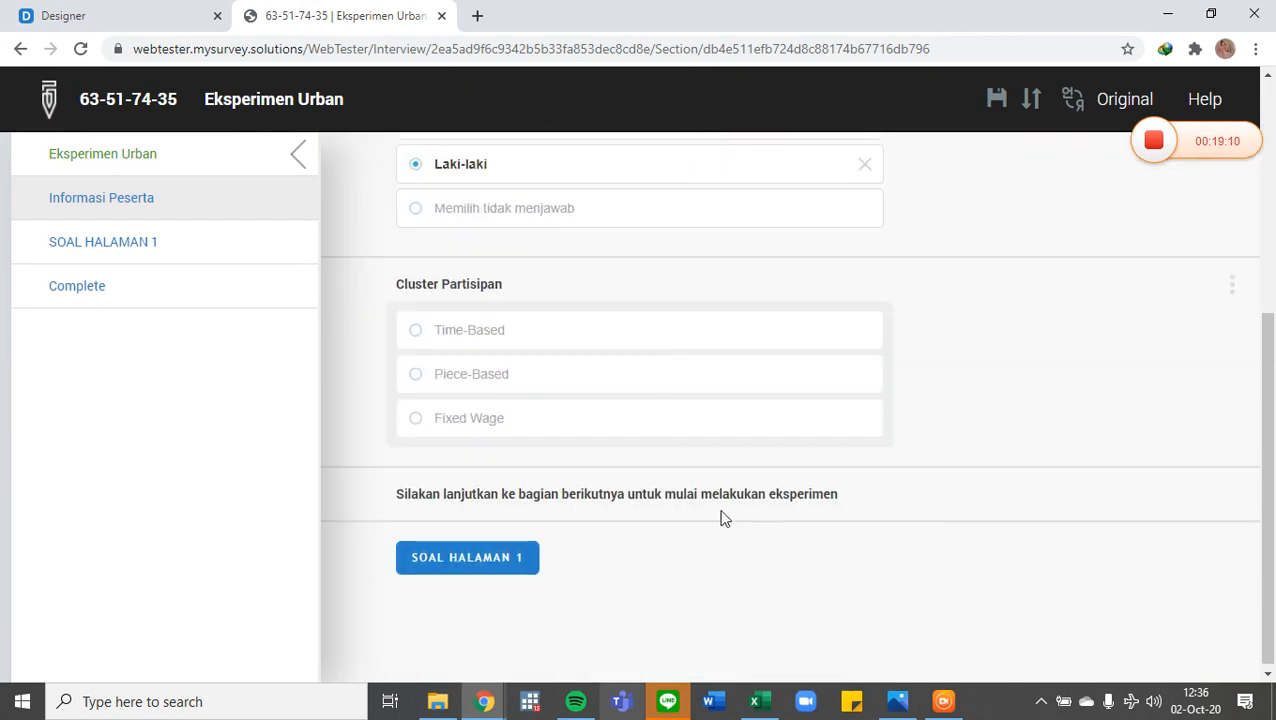
pyautogui.click(542, 380)
# - Continue to SOAL HALAMAN 1 in the web test and answer its three questions in order with 54, 34 and 43
pyautogui.click(468, 568)
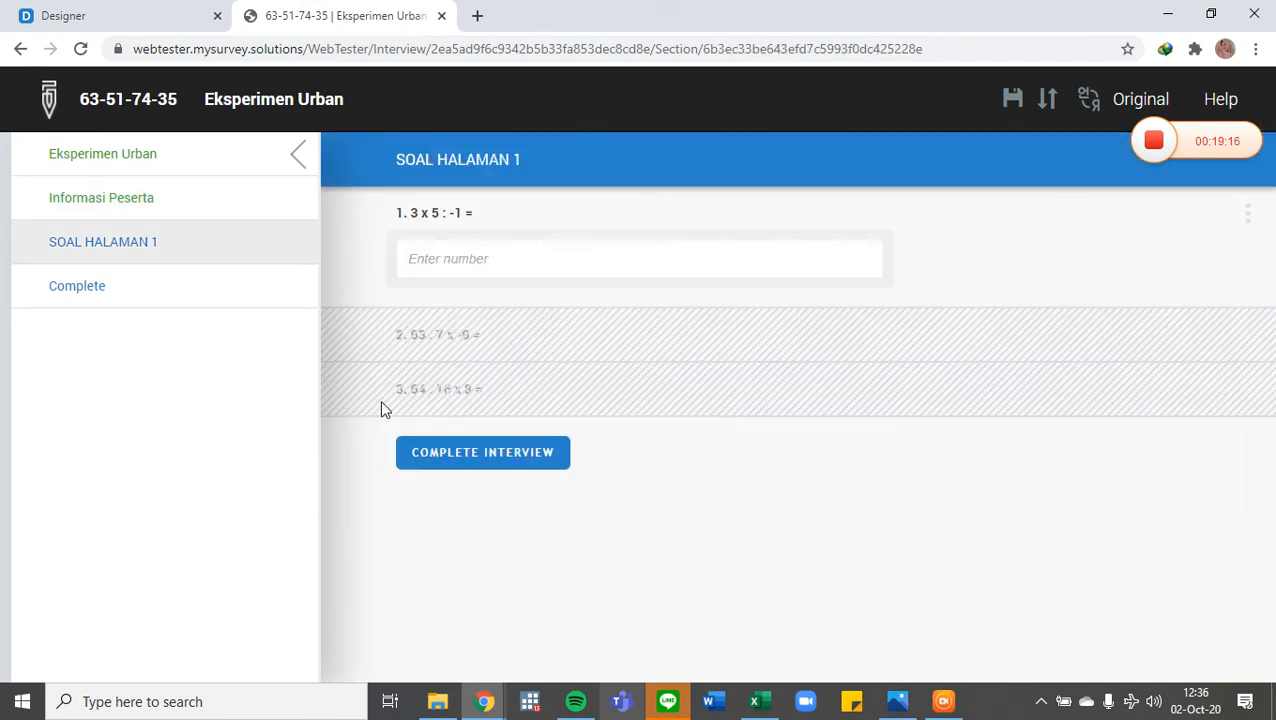
pyautogui.click(413, 256)
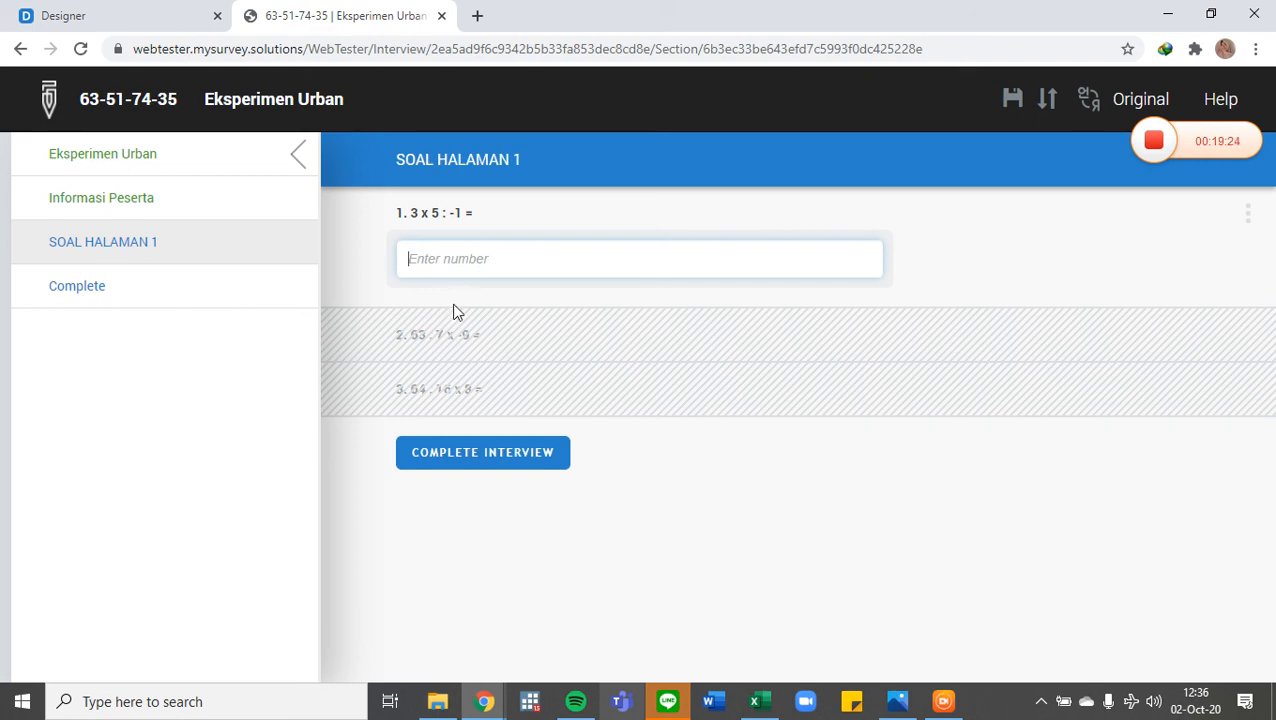
pyautogui.write('54')
pyautogui.click(452, 330)
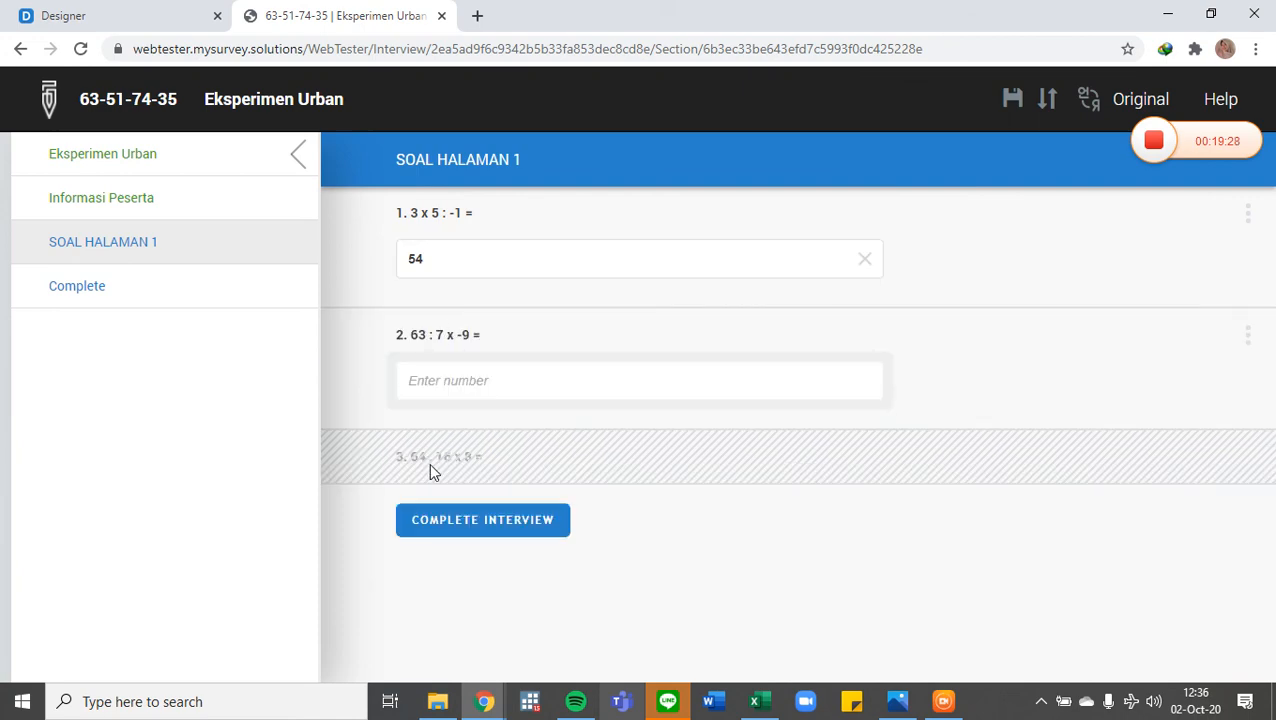
pyautogui.click(443, 375)
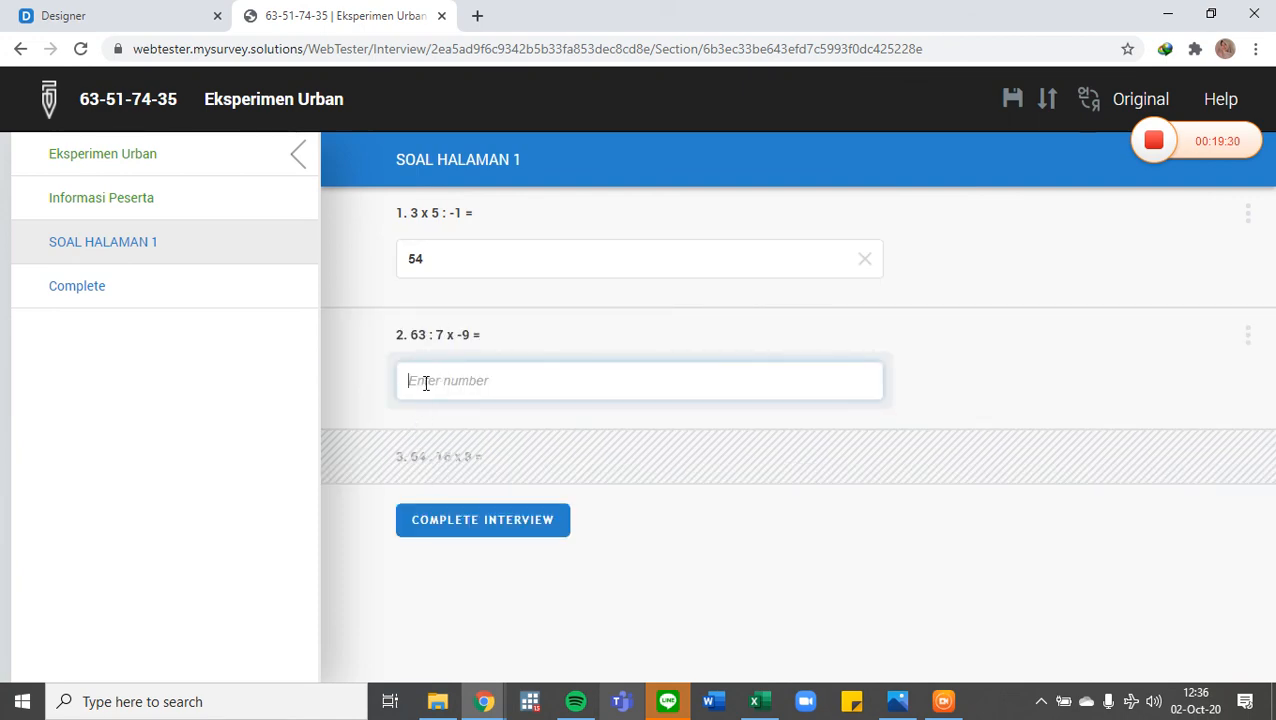
pyautogui.write('34')
pyautogui.click(440, 457)
pyautogui.click(436, 505)
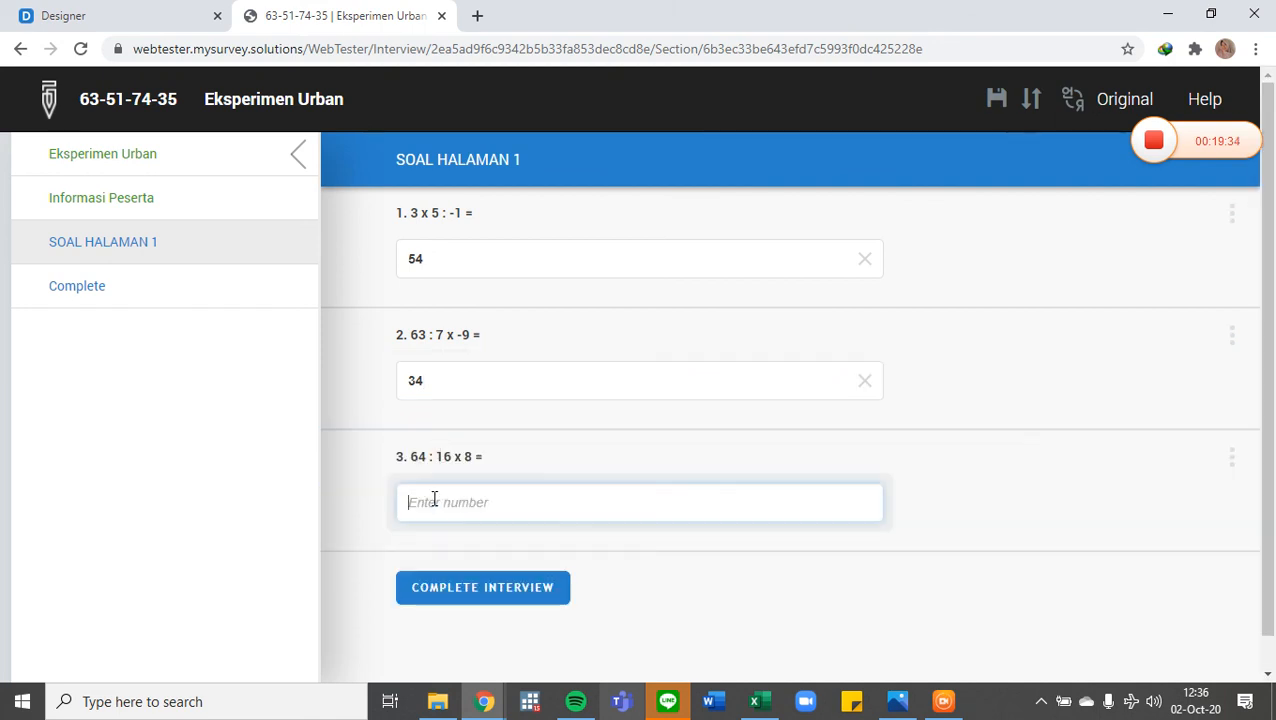
pyautogui.write('43')
pyautogui.click(1003, 555)
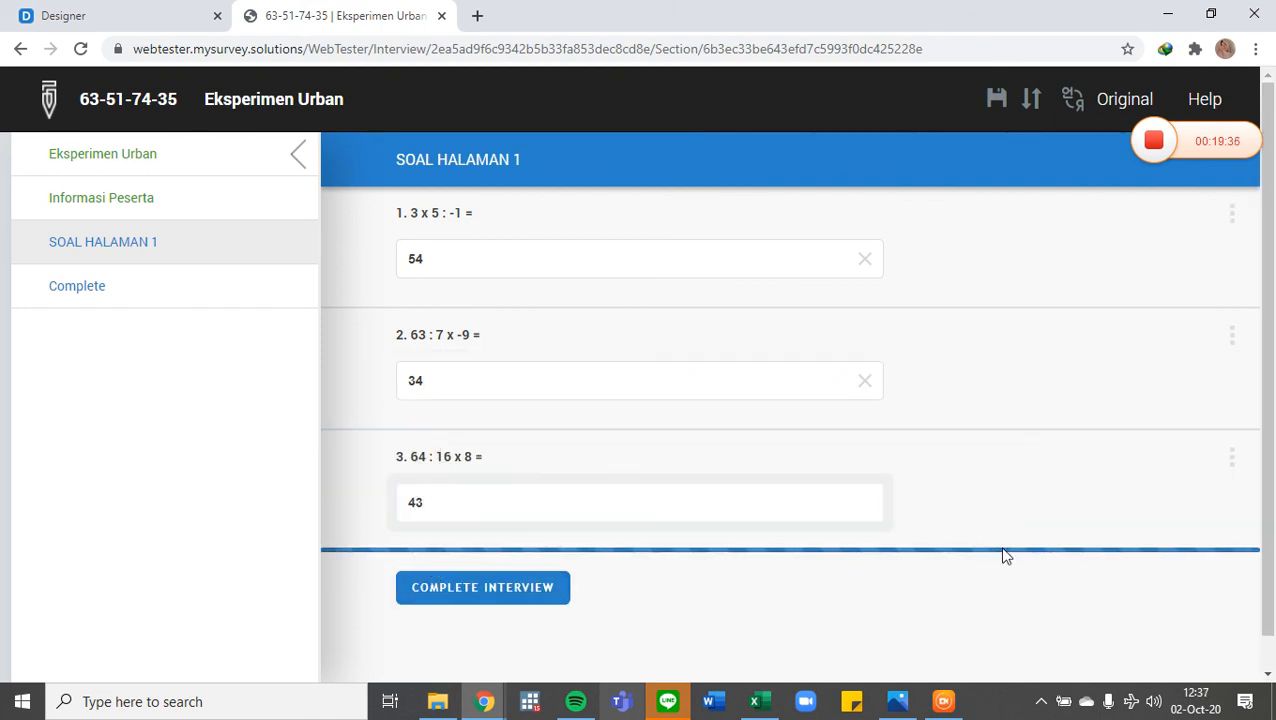